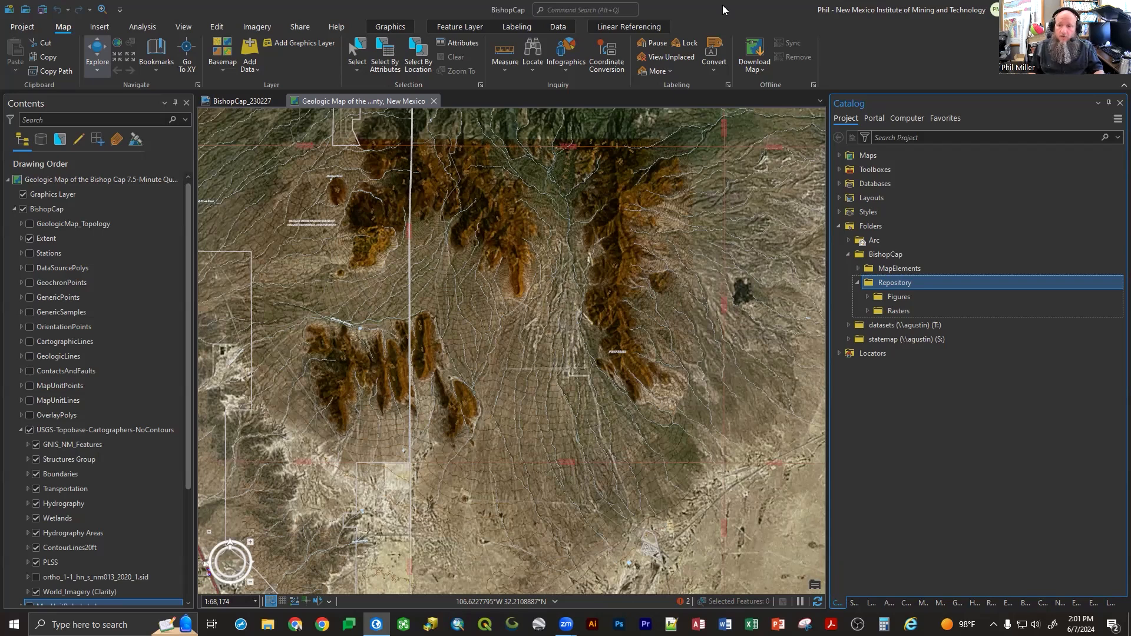
# - Add BishopCap_GeoMap_Mylar.tif from the Repository Figures folder to the geologic map and inspect the scan's upper-left corner
pyautogui.click(1008, 538)
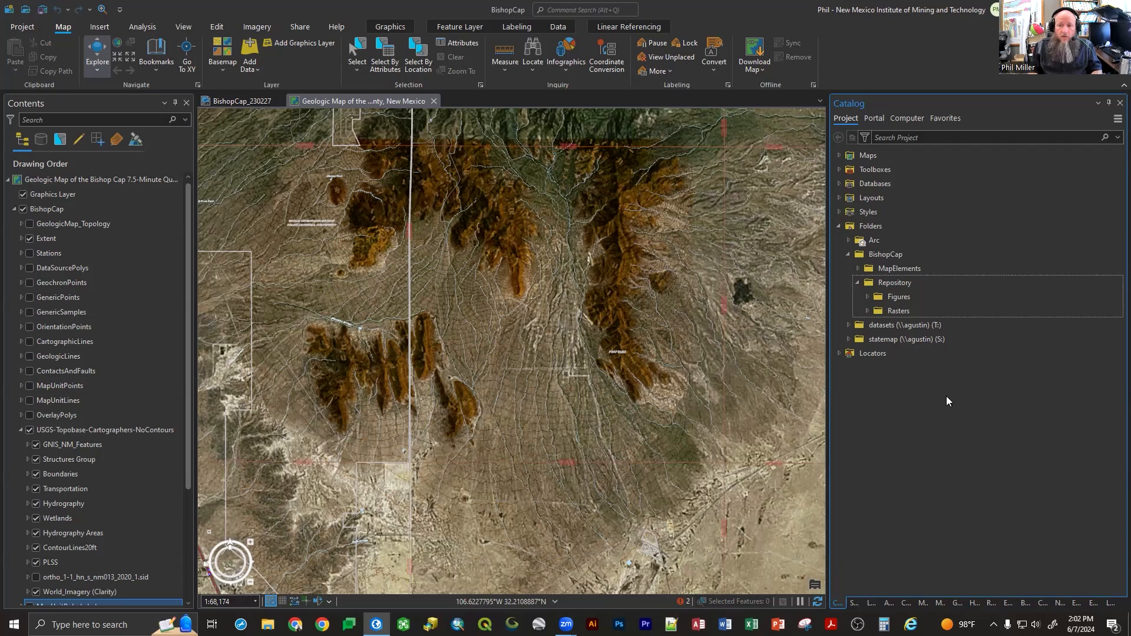
pyautogui.click(868, 297)
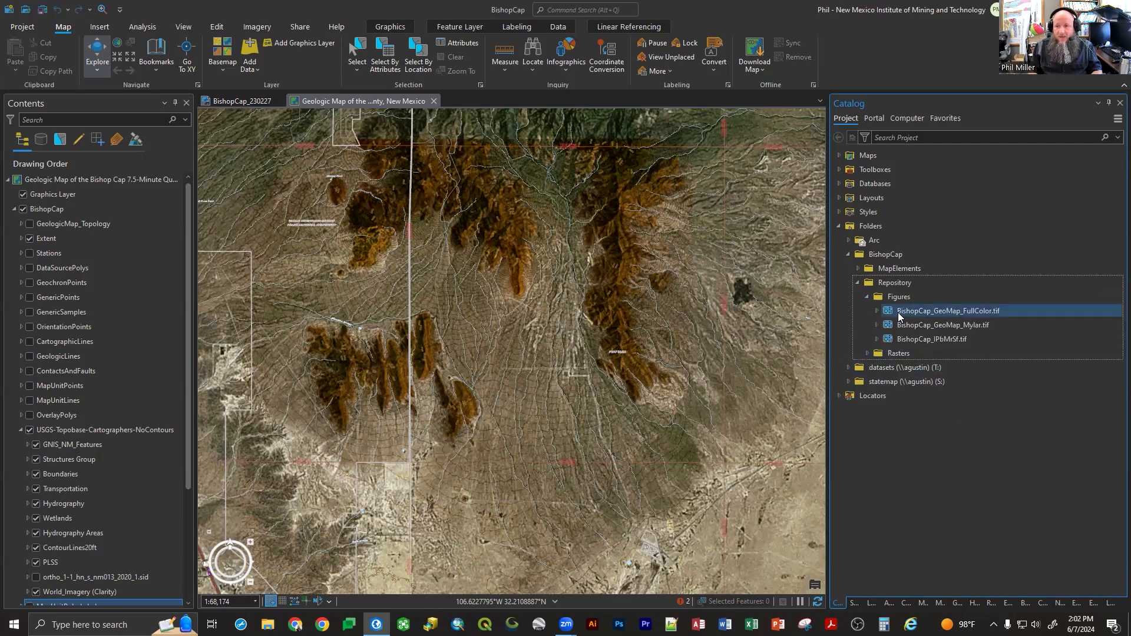
pyautogui.click(917, 326)
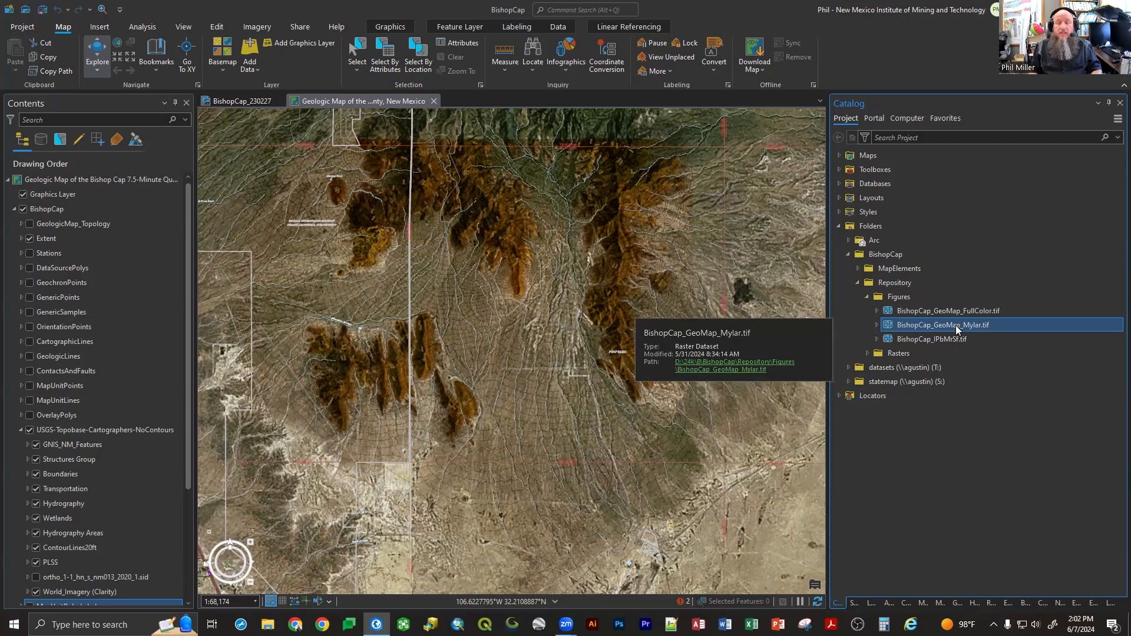
pyautogui.moveTo(956, 325); pyautogui.dragTo(603, 321)
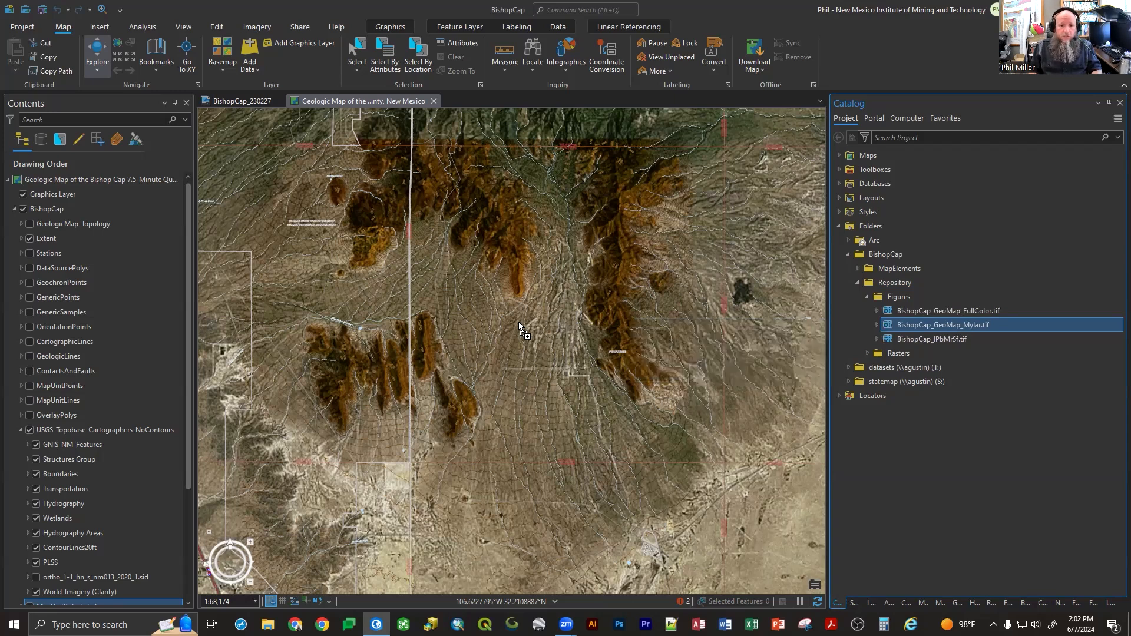
pyautogui.moveTo(518, 322); pyautogui.dragTo(518, 323)
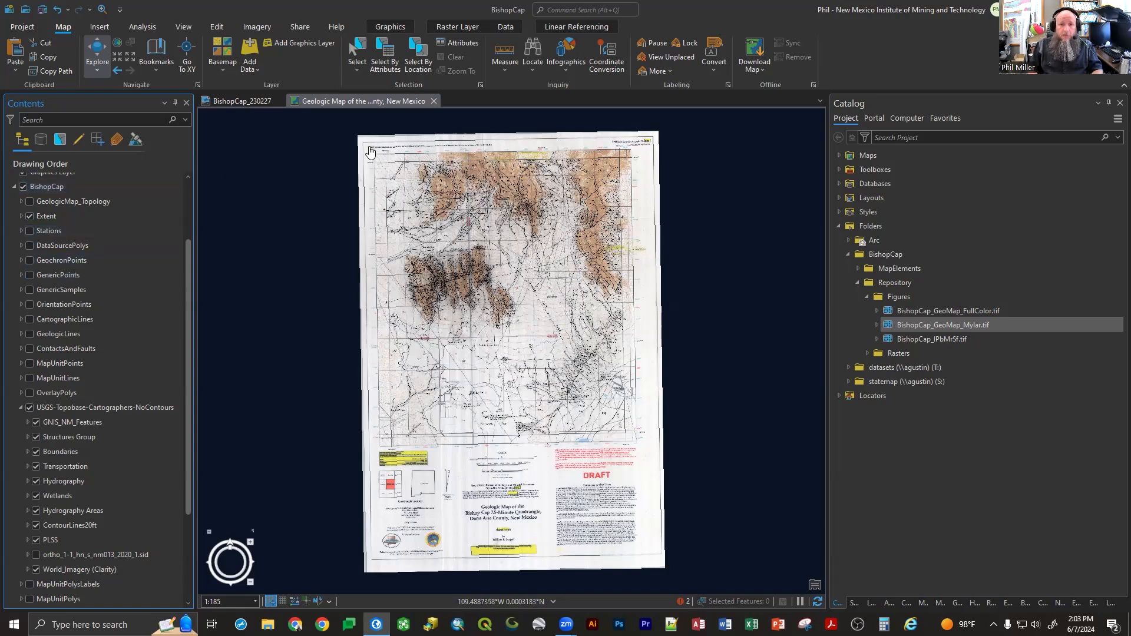
pyautogui.scroll(5, 370, 152)
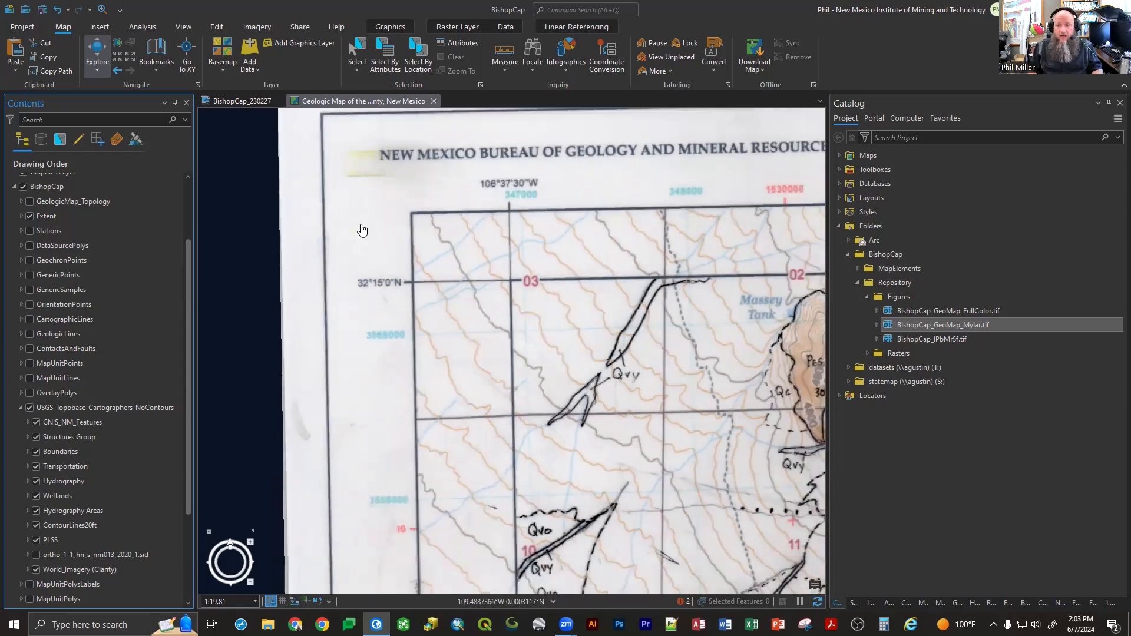
pyautogui.scroll(-2, 361, 229)
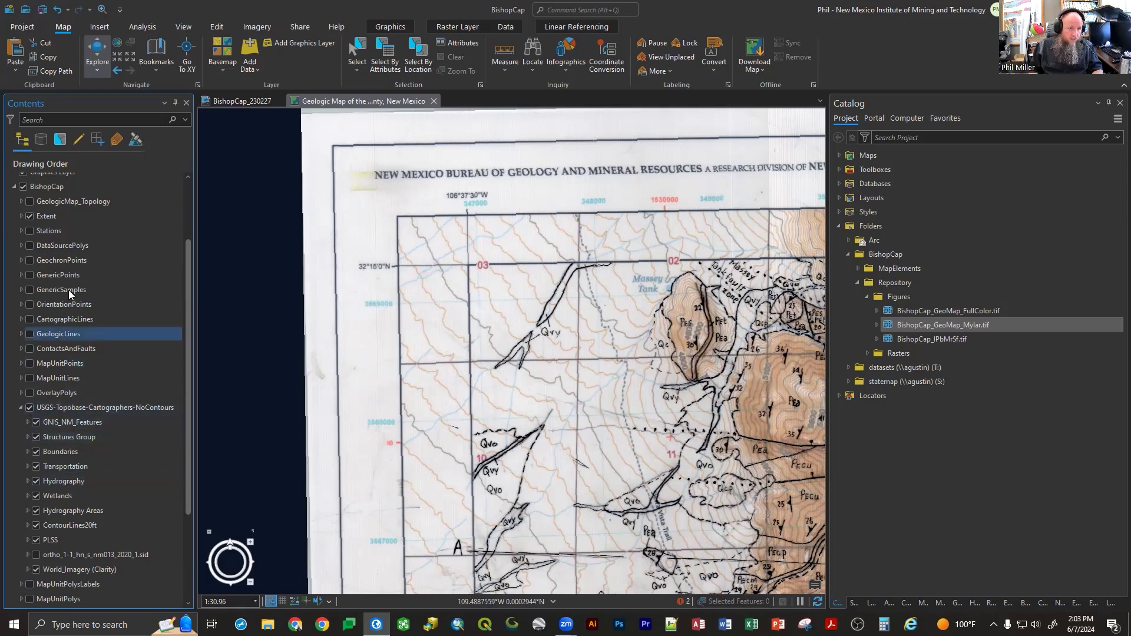
# - Zoom the map to the MapExtentPoly layer and turn off the World_Imagery (Clarity) layer
pyautogui.click(21, 216)
pyautogui.click(51, 241)
pyautogui.rightClick(50, 242)
pyautogui.click(97, 358)
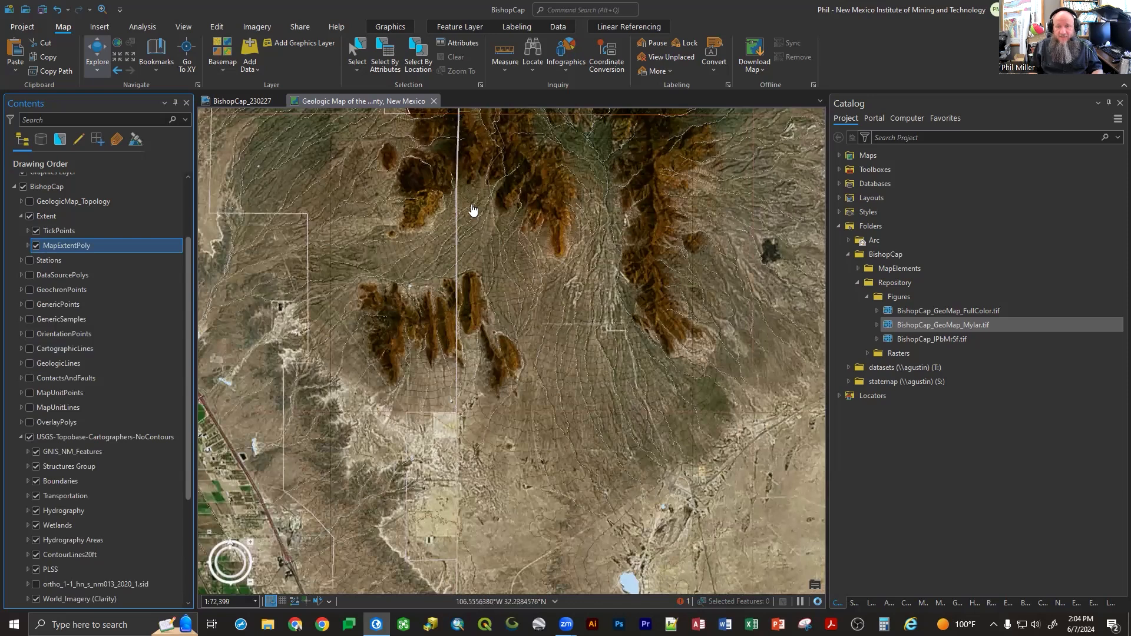
pyautogui.click(37, 599)
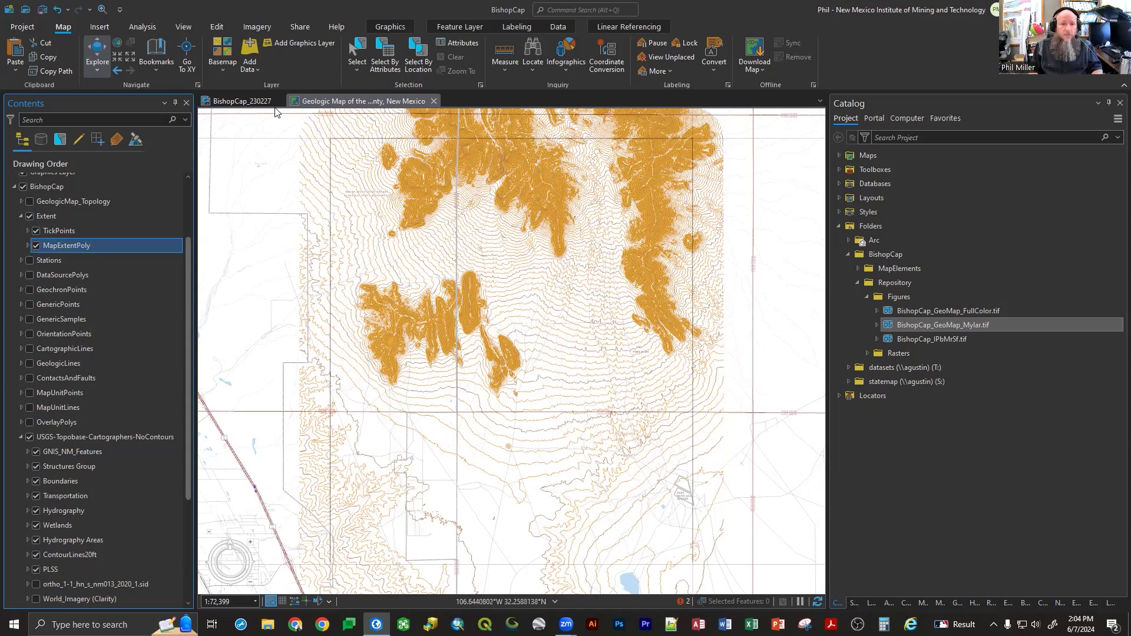
# - Examine the corner coordinate labels in the BishopCap_230227 layout, and the contour lines and their symbology in the geologic map
pyautogui.click(235, 102)
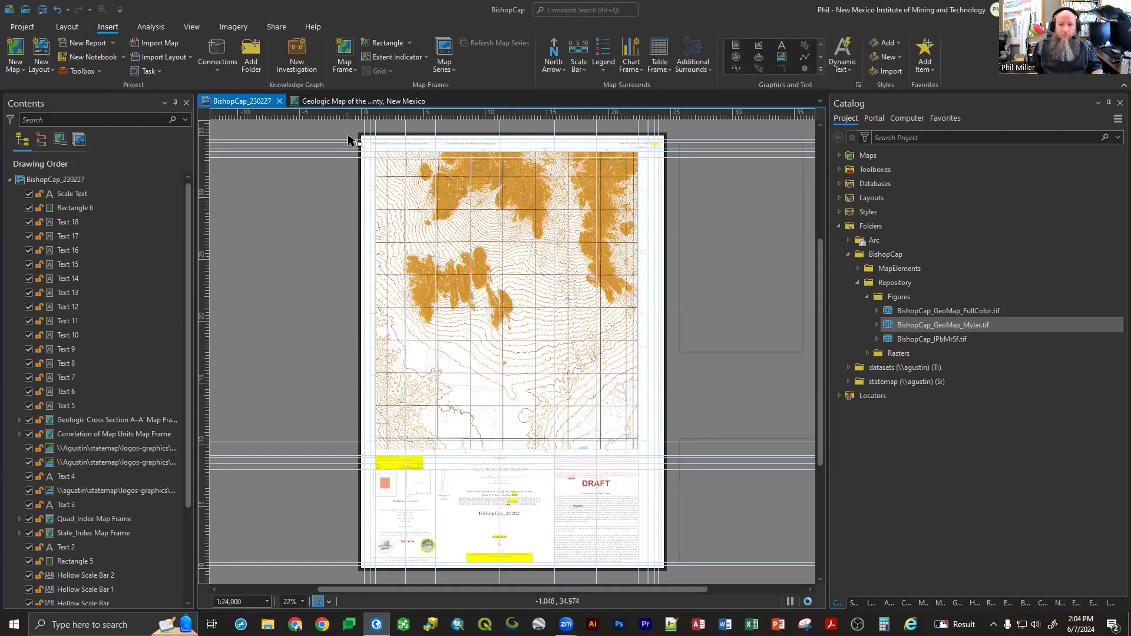
pyautogui.scroll(8, 348, 140)
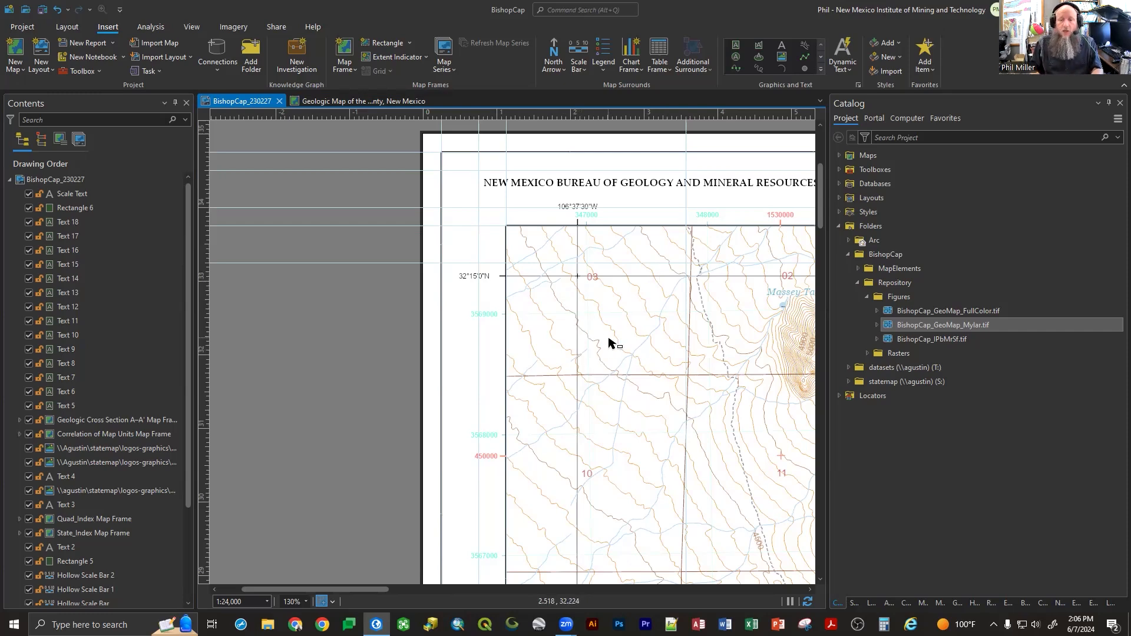
pyautogui.click(322, 101)
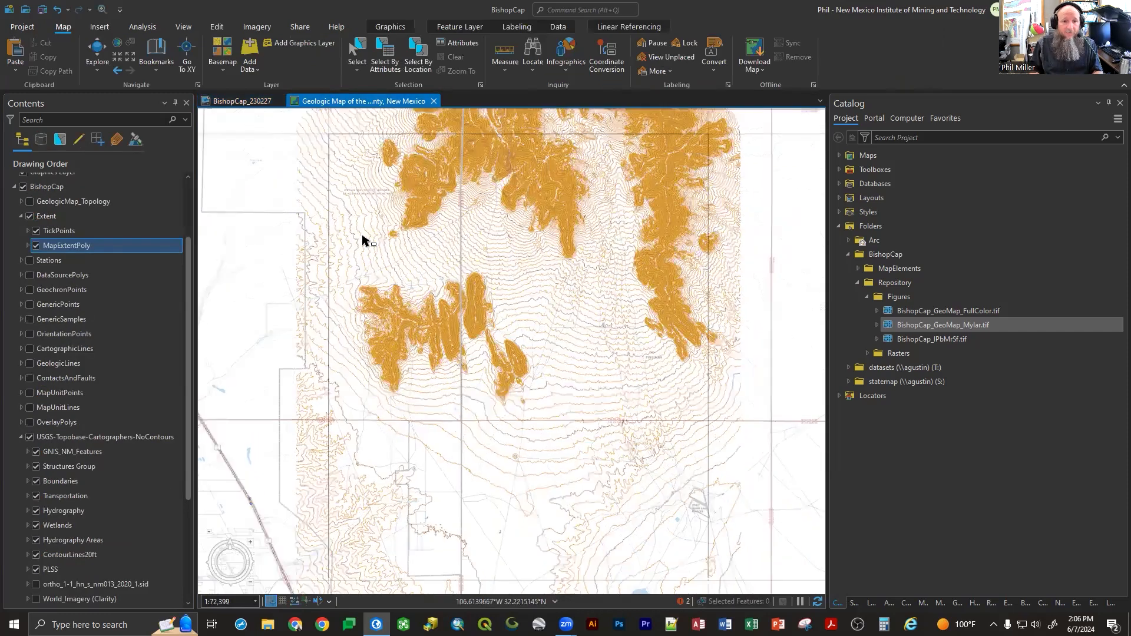
pyautogui.scroll(10, 366, 240)
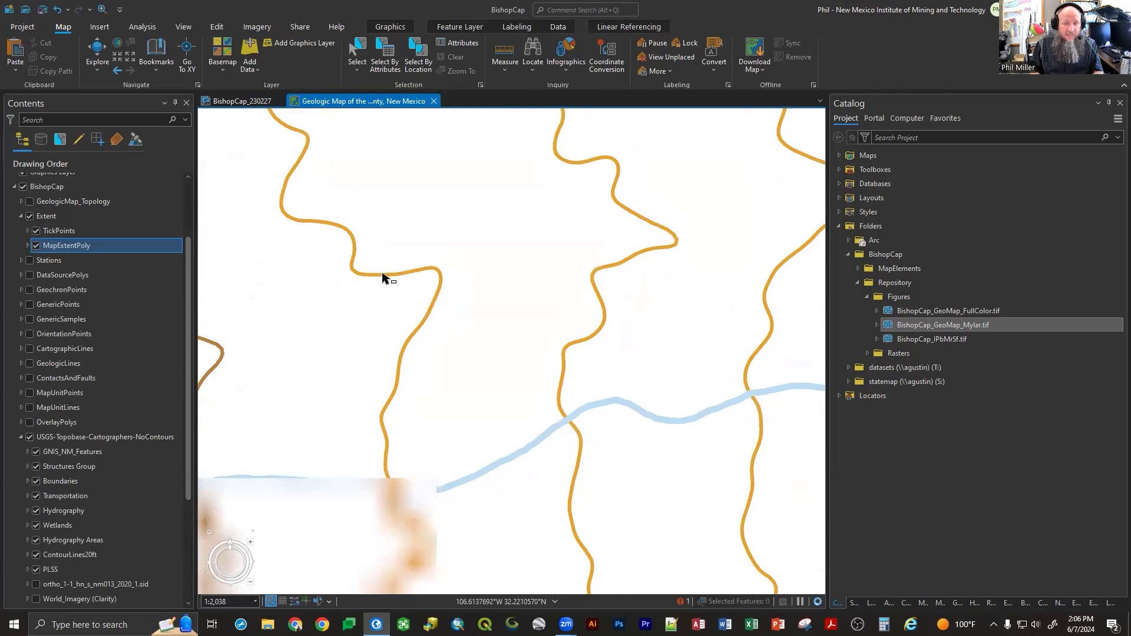
pyautogui.click(27, 555)
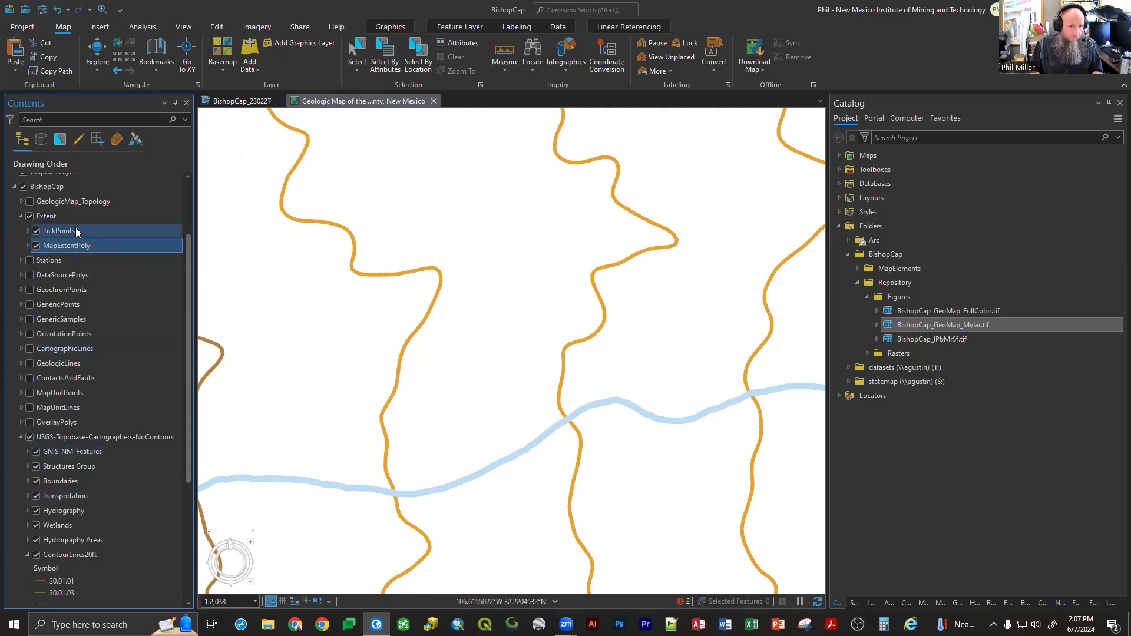
# - Zoom to the BishopCap_GeoMap_Mylar.tif layer and start a georeferencing session for it
pyautogui.scroll(3, 79, 223)
pyautogui.rightClick(80, 193)
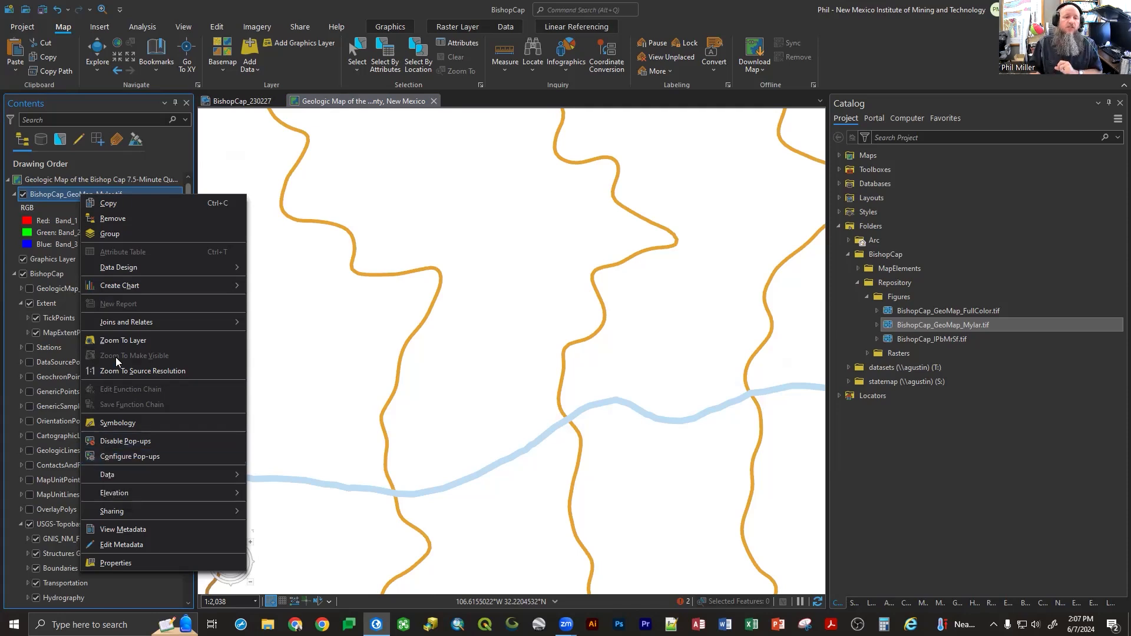
pyautogui.click(119, 341)
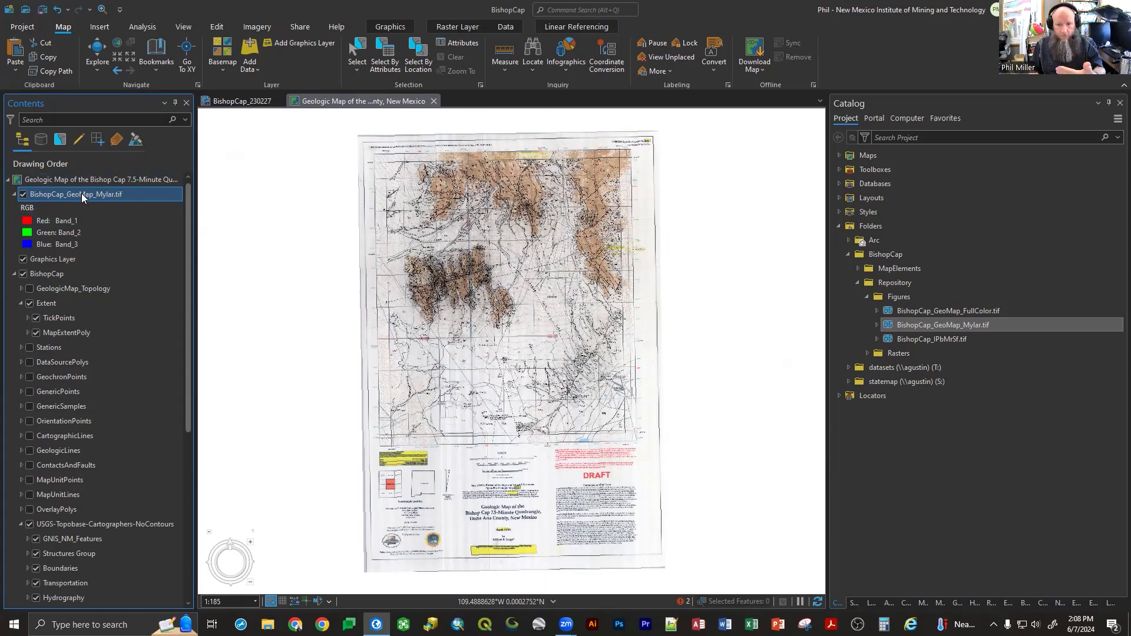
pyautogui.moveTo(82, 193); pyautogui.dragTo(231, 167)
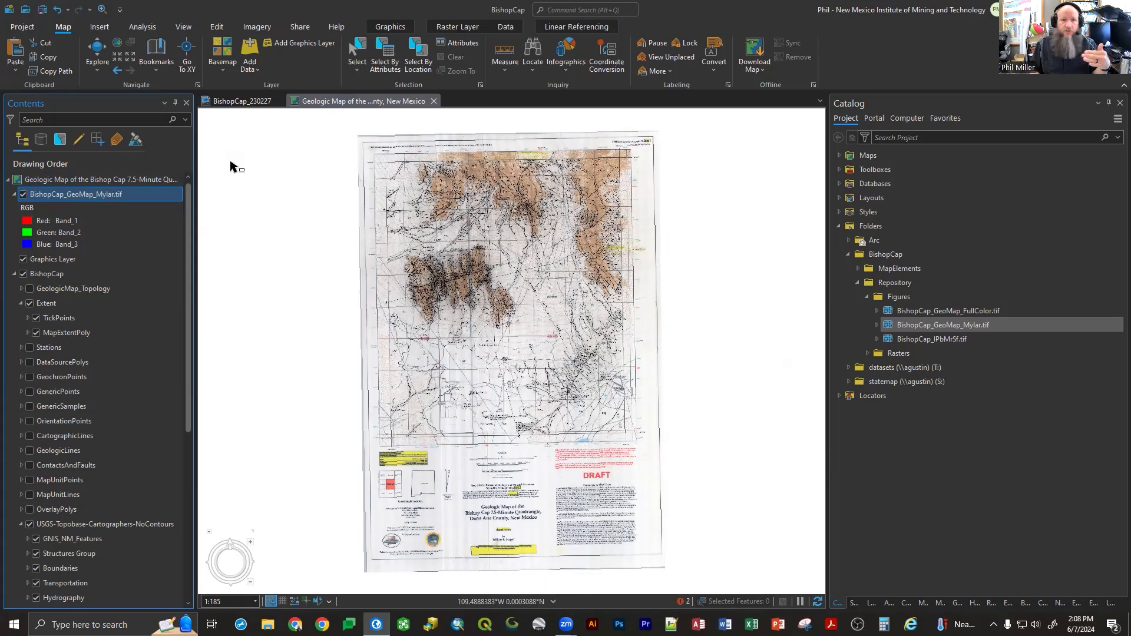
pyautogui.click(254, 27)
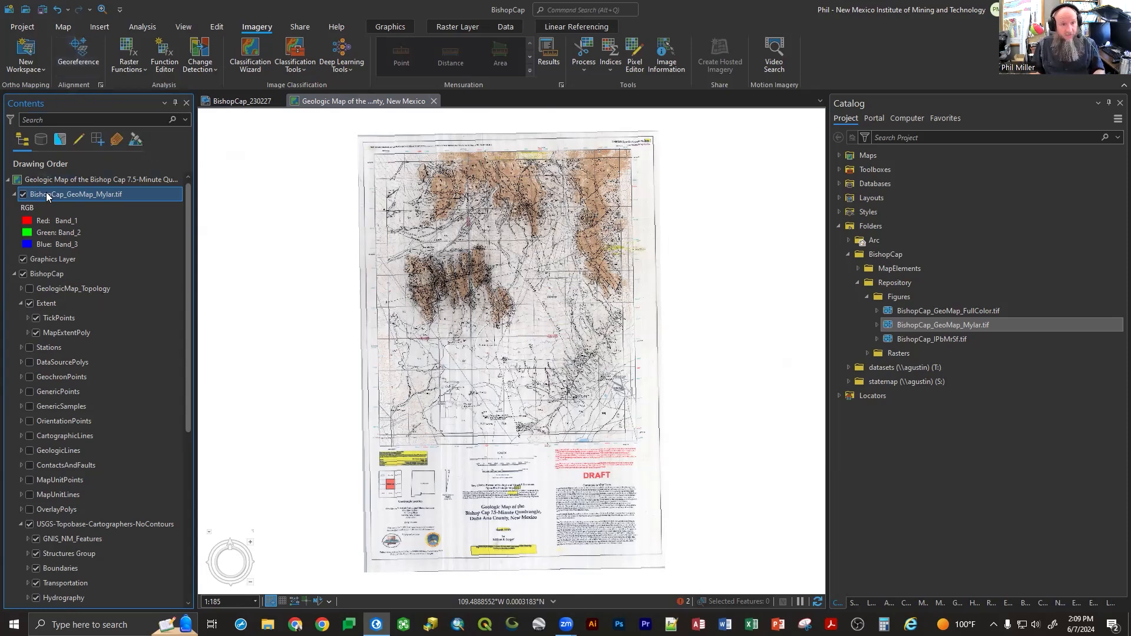
pyautogui.click(83, 53)
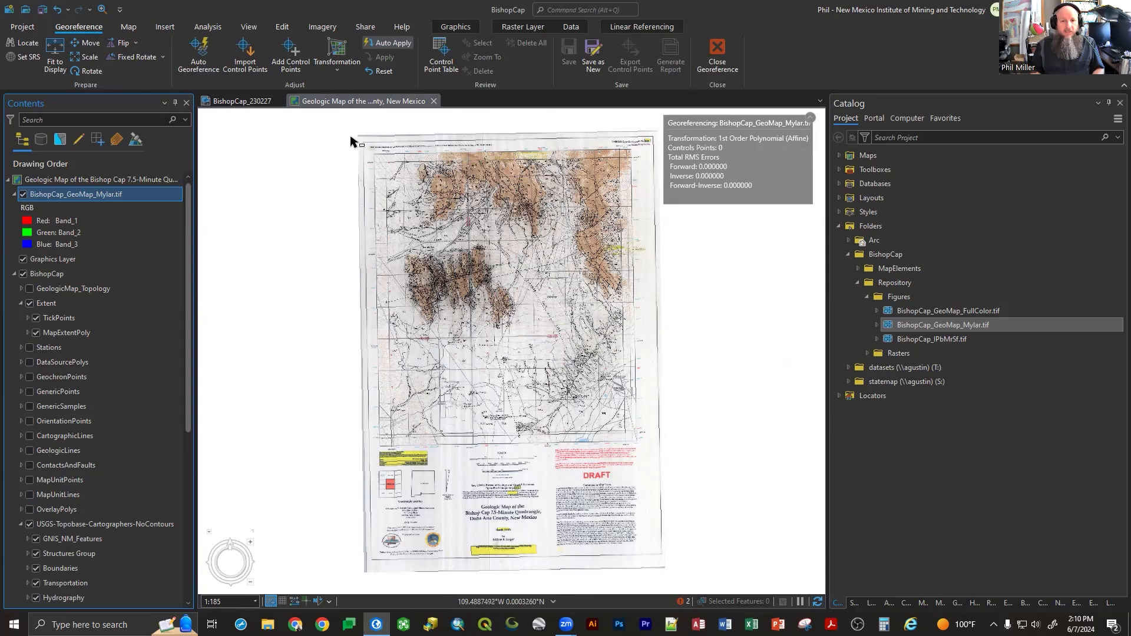
# - Place a control point's source on the scan where the 106°37'30"W and 32°15'0"N lines cross
pyautogui.scroll(5, 351, 142)
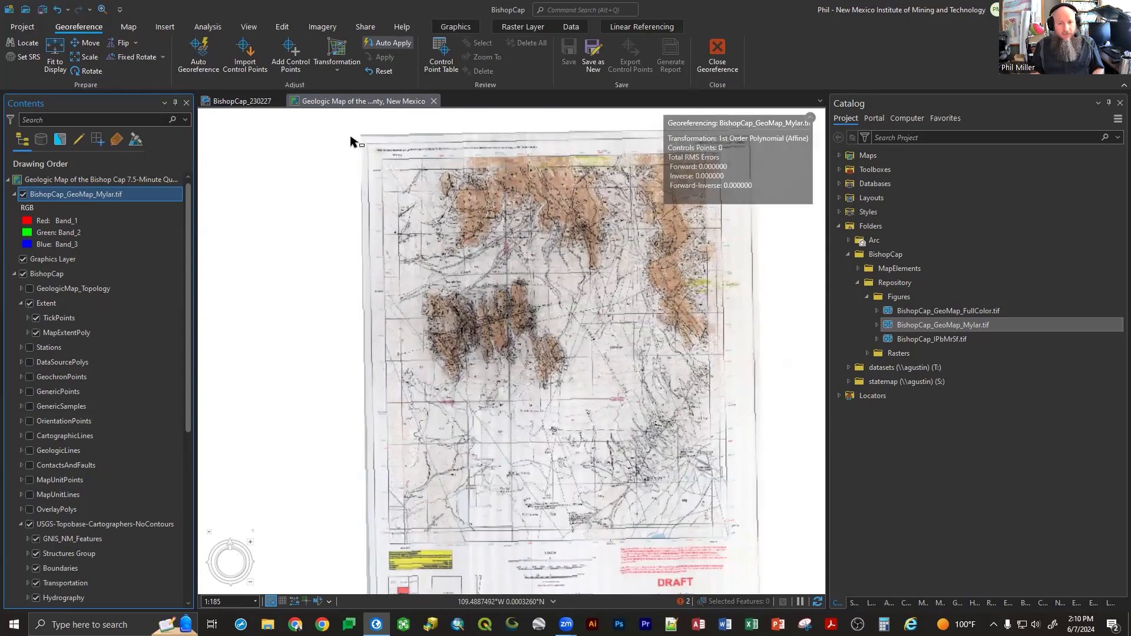
pyautogui.scroll(-1, 354, 144)
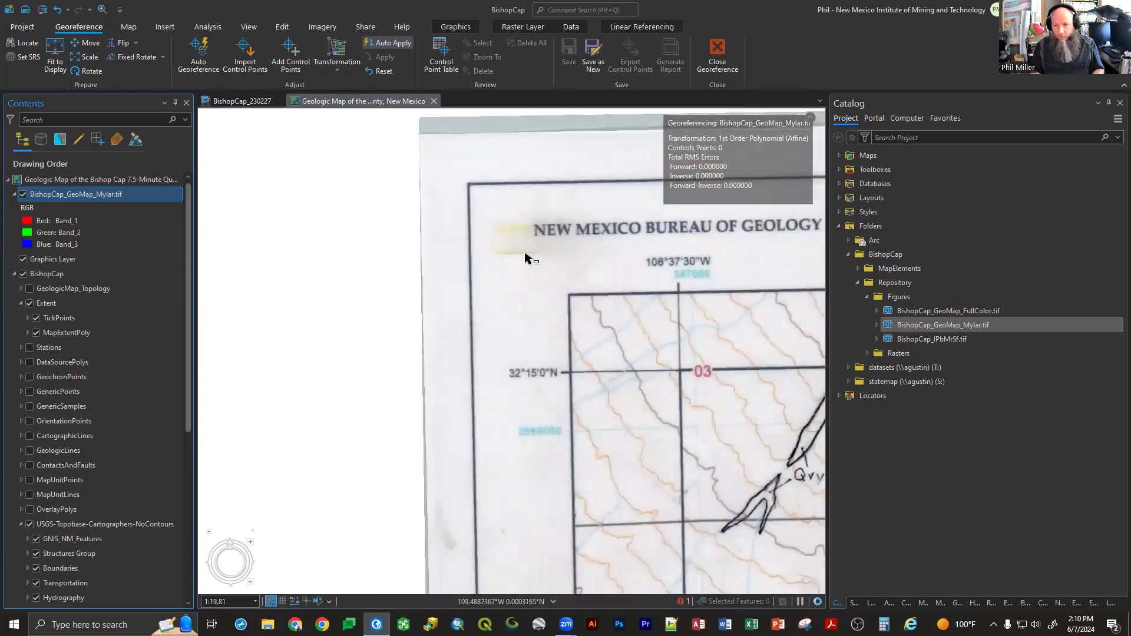
pyautogui.scroll(1, 756, 393)
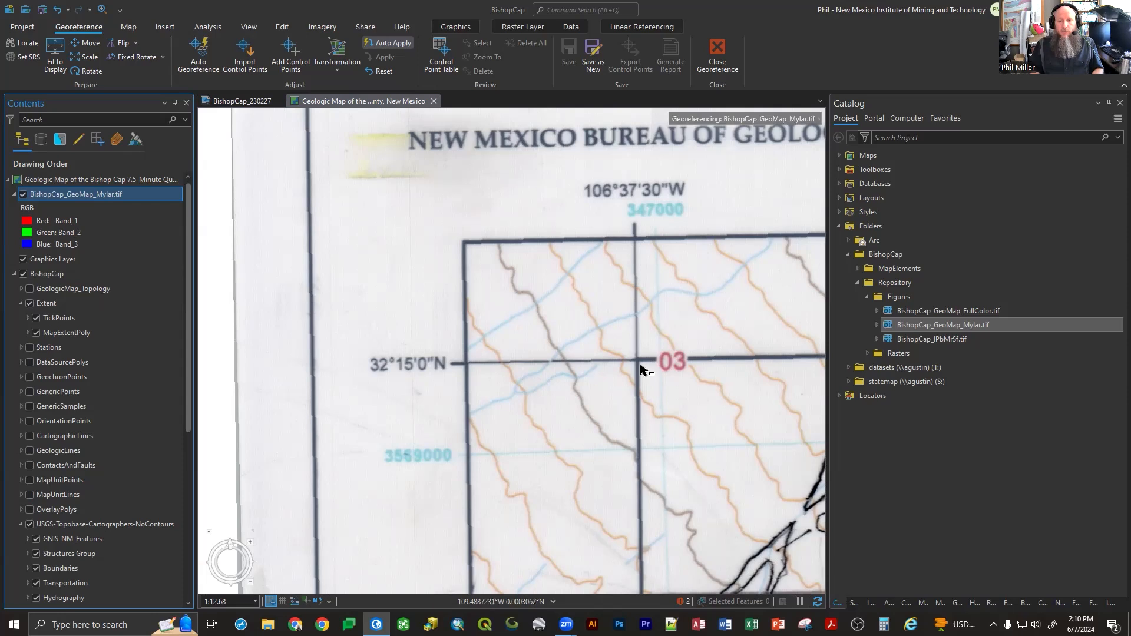
pyautogui.scroll(1, 641, 369)
pyautogui.scroll(8, 641, 369)
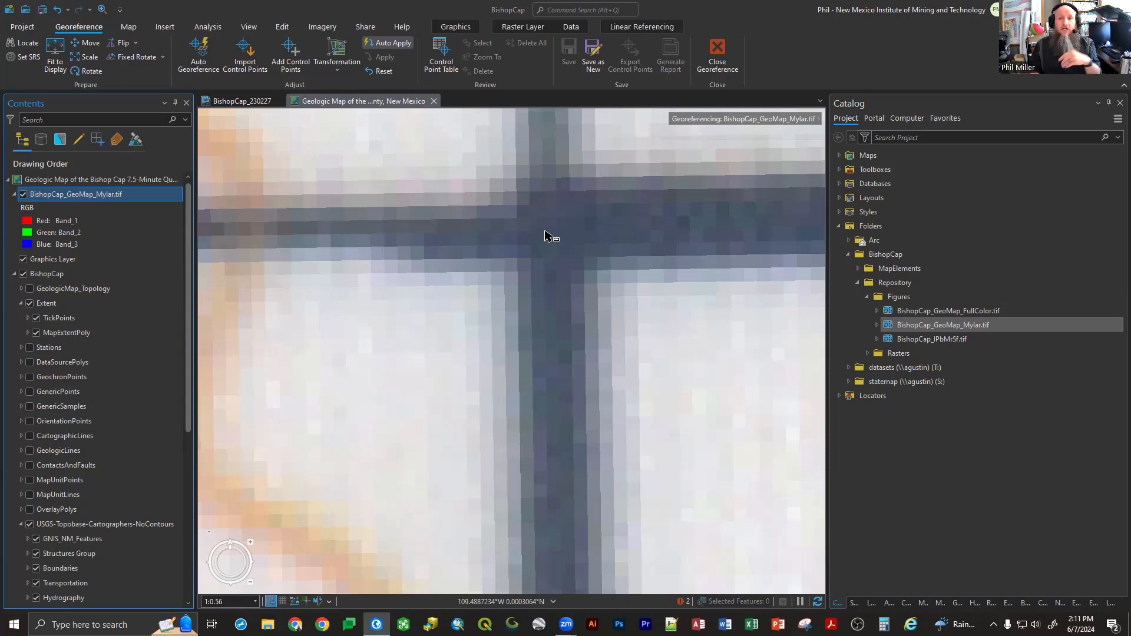
pyautogui.click(289, 52)
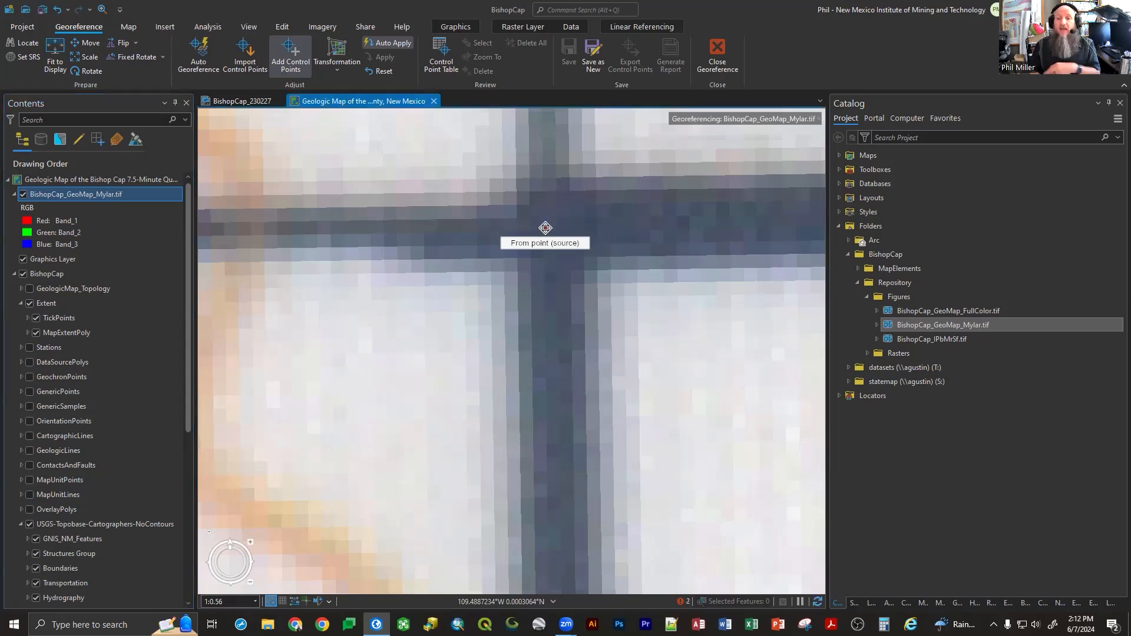
pyautogui.click(545, 228)
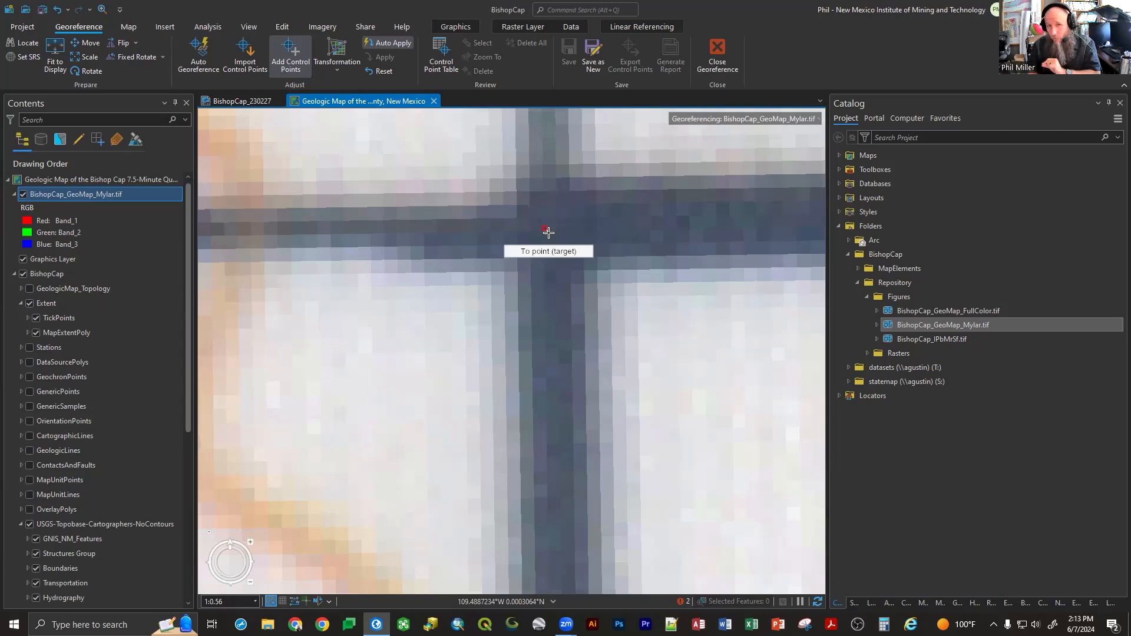
# - Open the control point's target coordinates for numeric entry and show them in degrees, minutes and seconds
pyautogui.scroll(-5, 548, 232)
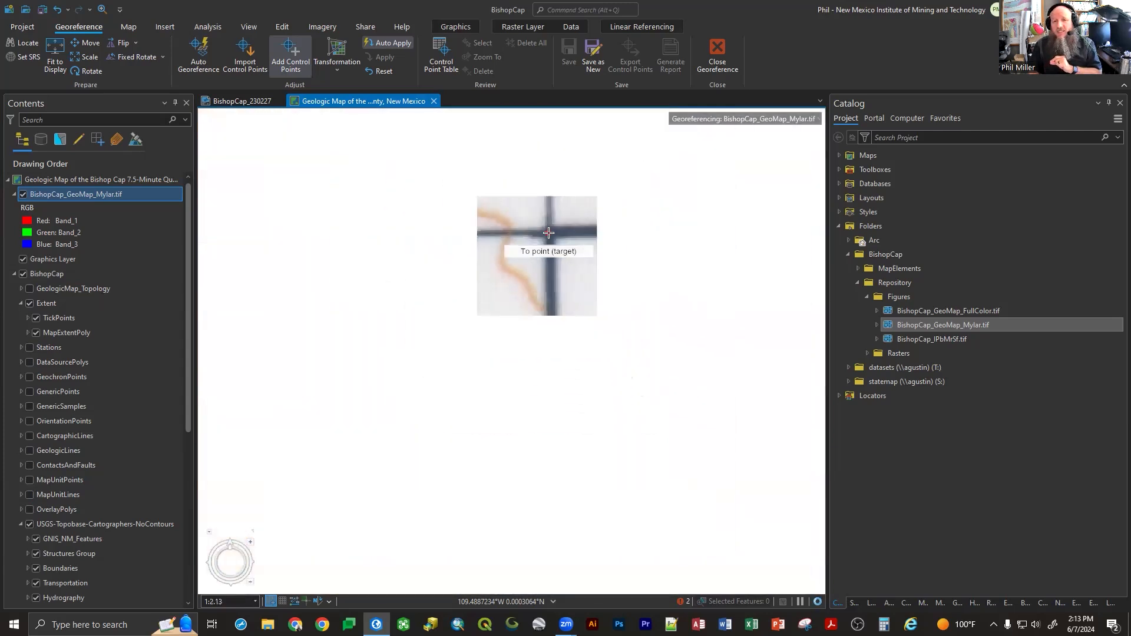
pyautogui.scroll(-2, 549, 233)
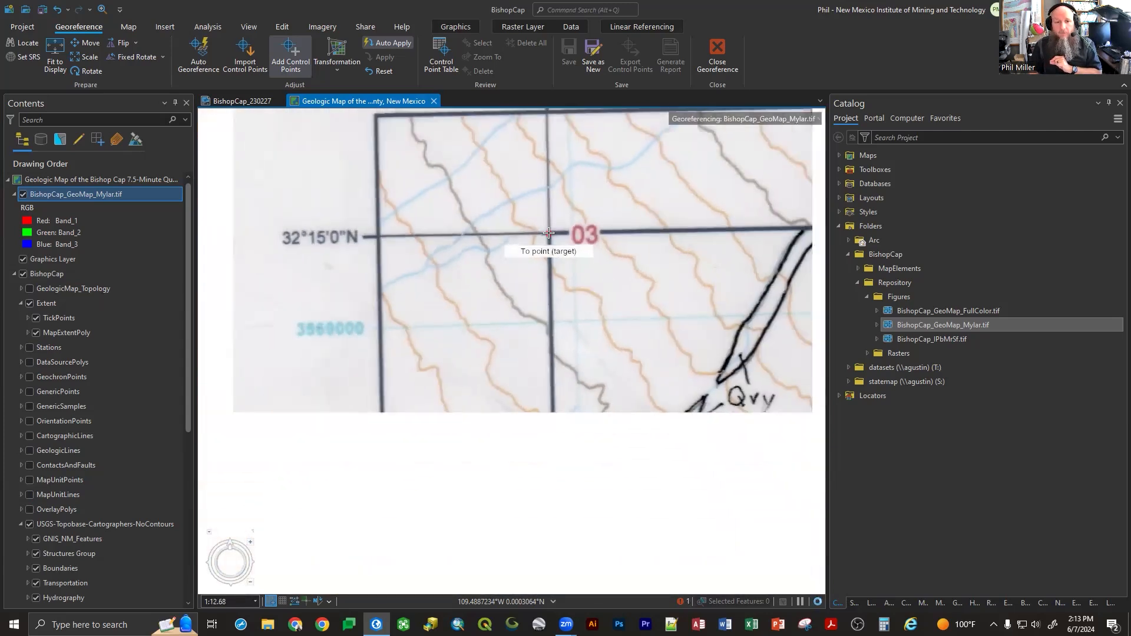
pyautogui.click(548, 233)
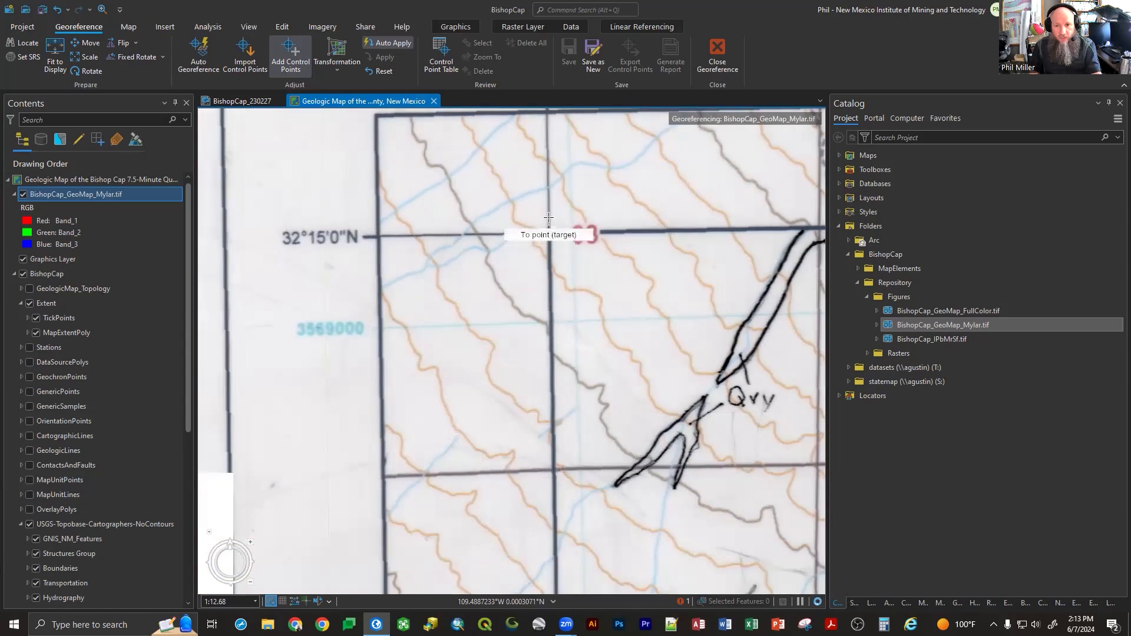
pyautogui.moveTo(551, 212); pyautogui.dragTo(550, 316)
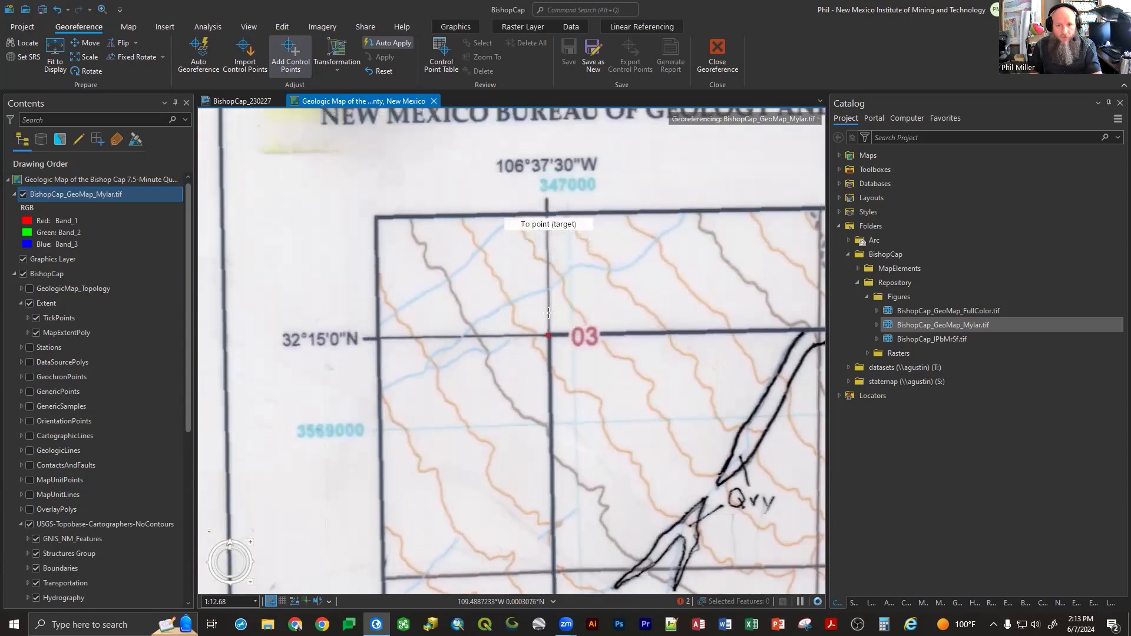
pyautogui.rightClick(583, 277)
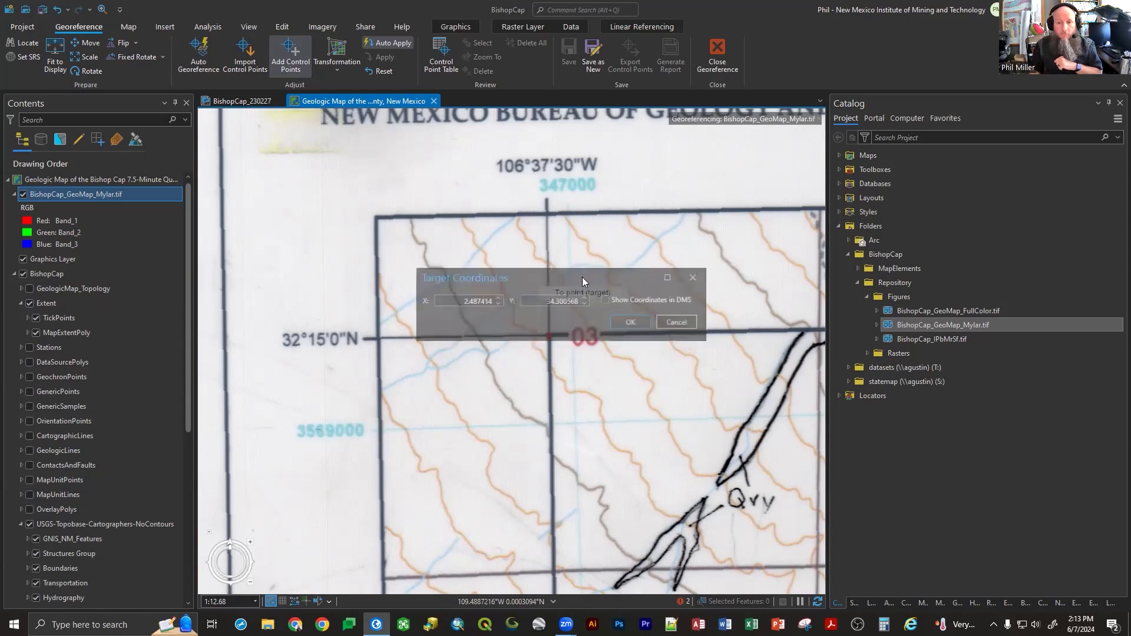
pyautogui.click(544, 274)
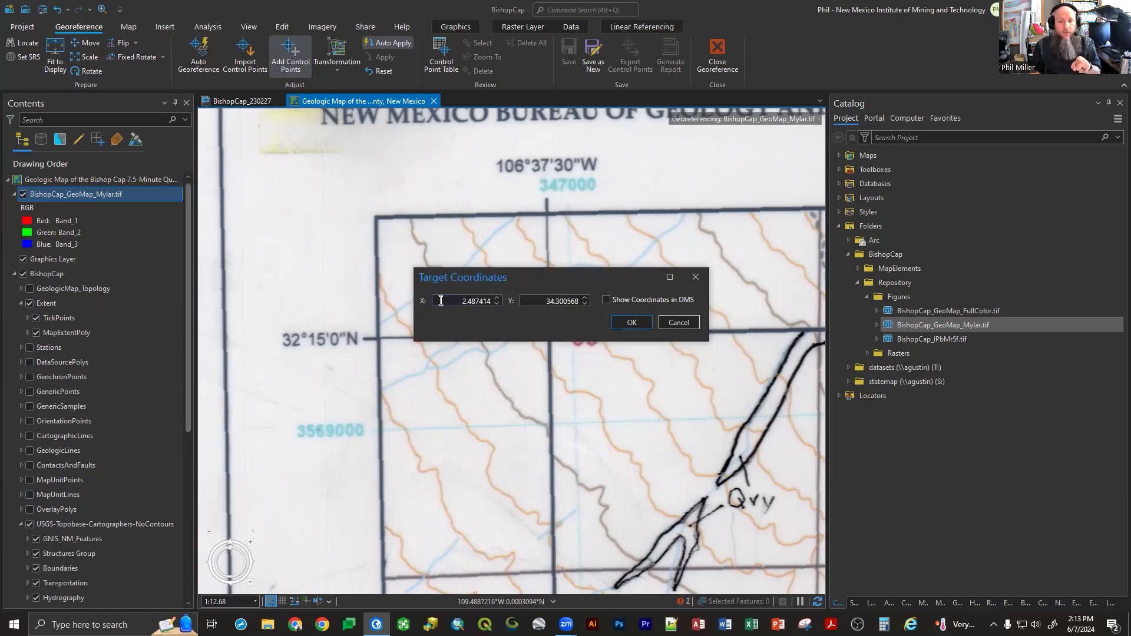
pyautogui.click(606, 300)
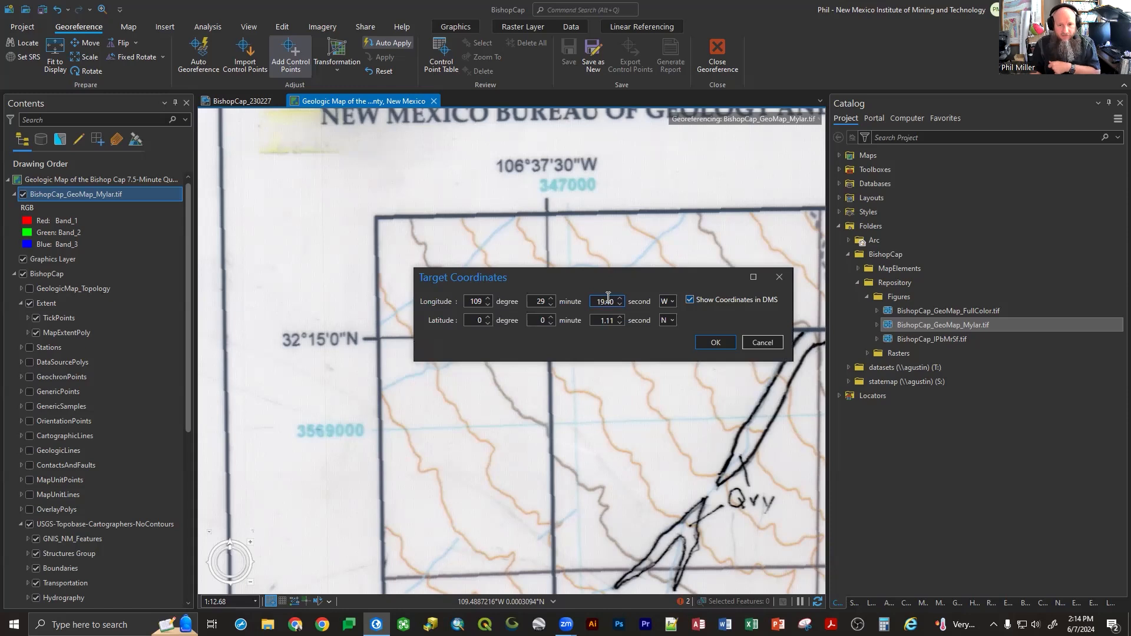
# - Set the first control point's target longitude to 106°37'30"W
pyautogui.doubleClick(470, 301)
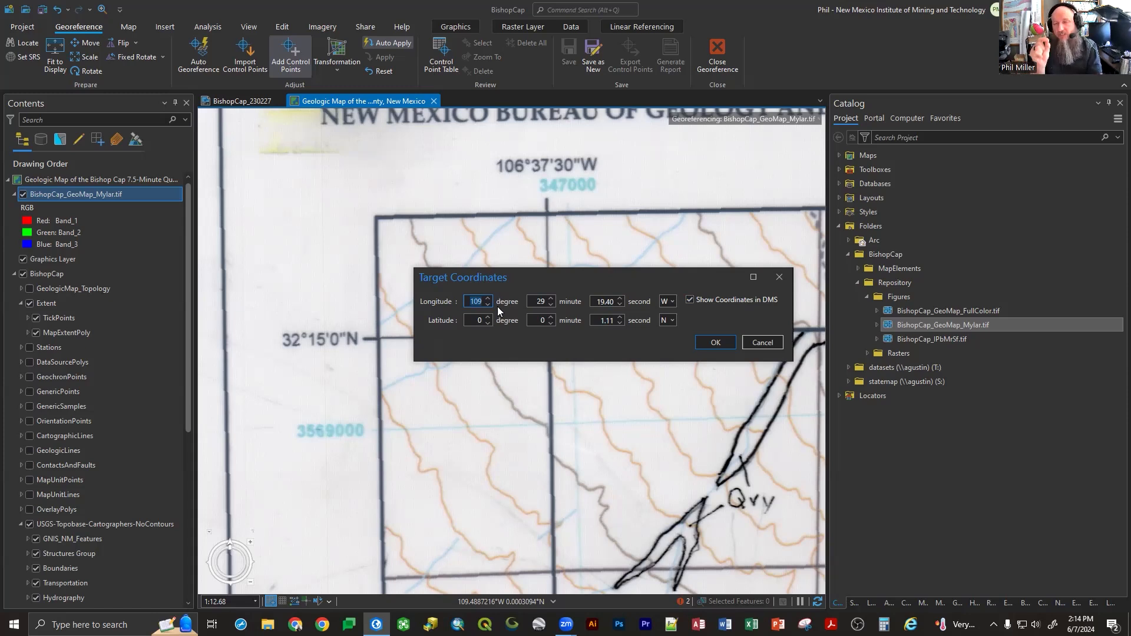
pyautogui.write('106')
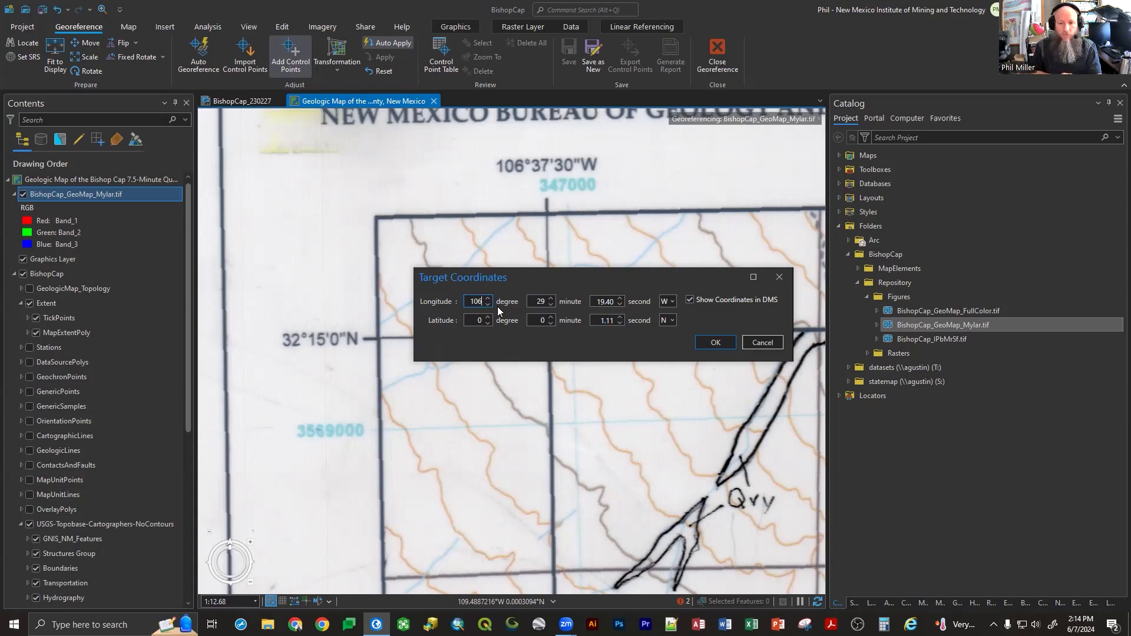
pyautogui.write('37')
pyautogui.press('Tab')
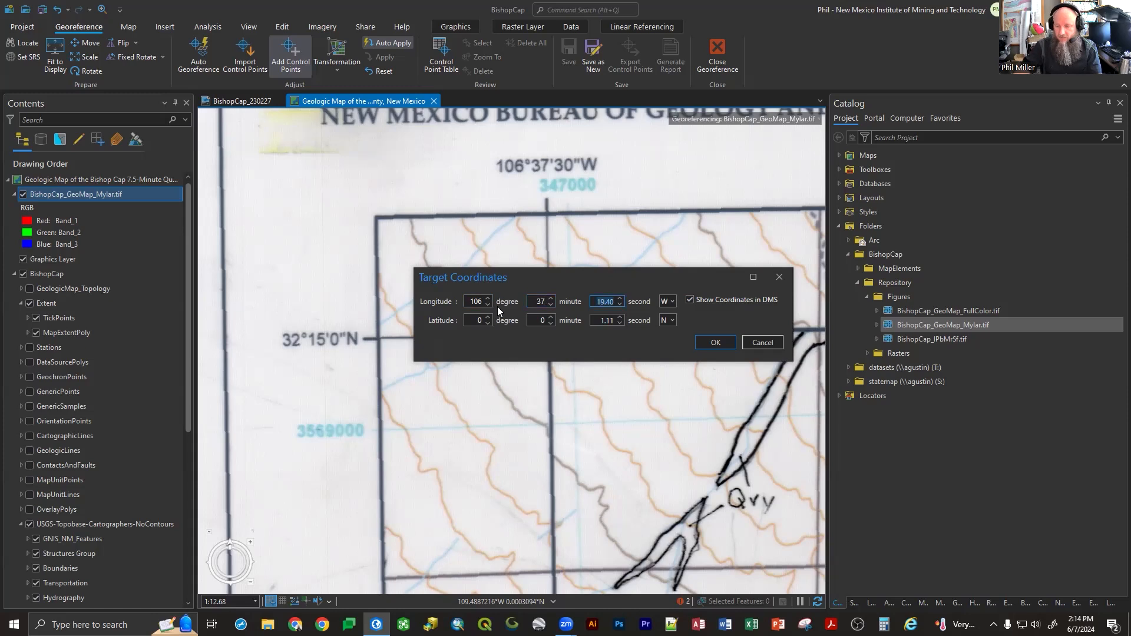
pyautogui.write('30')
pyautogui.press('Tab')
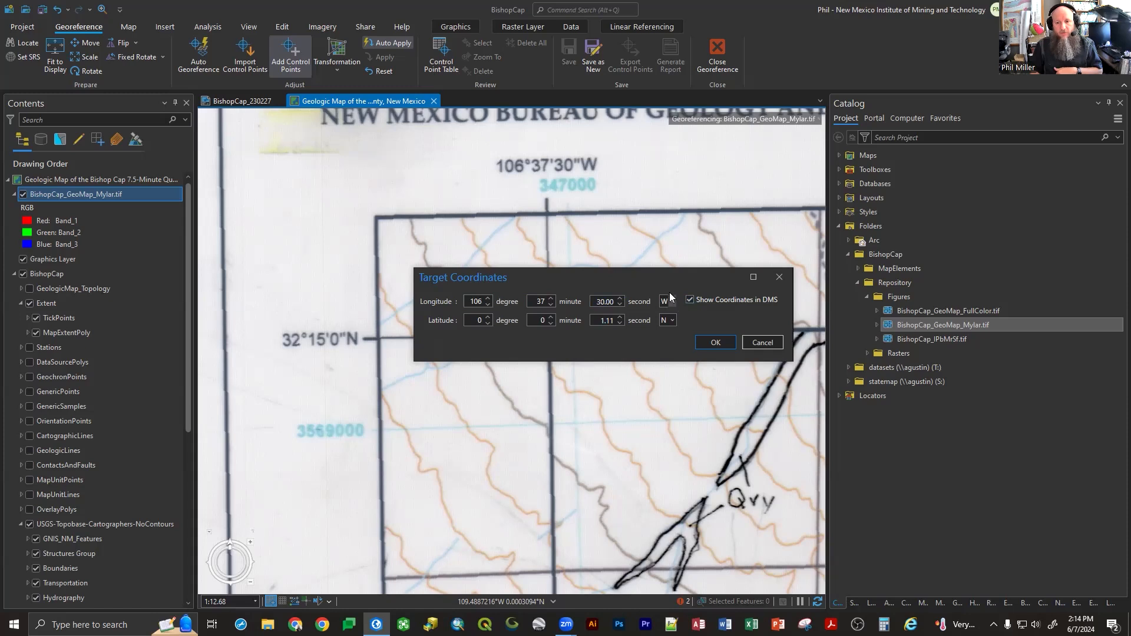
# - Set the first control point's target latitude to 32°15'0"N and accept the target coordinates
pyautogui.click(470, 317)
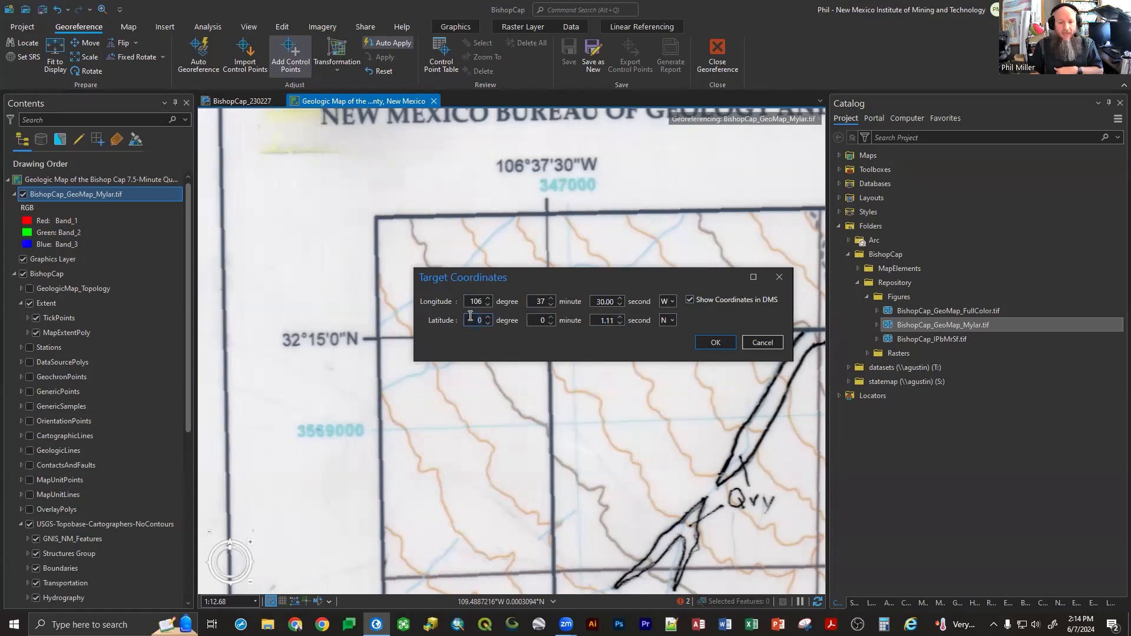
pyautogui.write('32')
pyautogui.press('Tab')
pyautogui.write('15')
pyautogui.press('Tab')
pyautogui.write('0')
pyautogui.press('Tab')
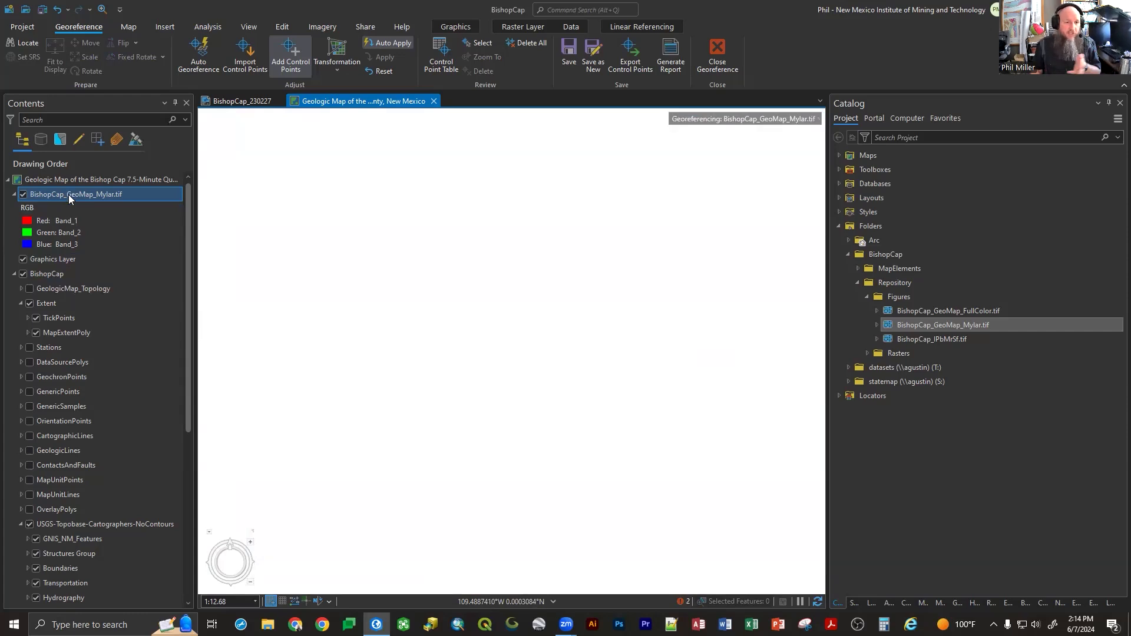
# - Zoom to the BishopCap_GeoMap_Mylar.tif layer, and examine the scan's size and position against the surrounding topographic base data
pyautogui.rightClick(68, 194)
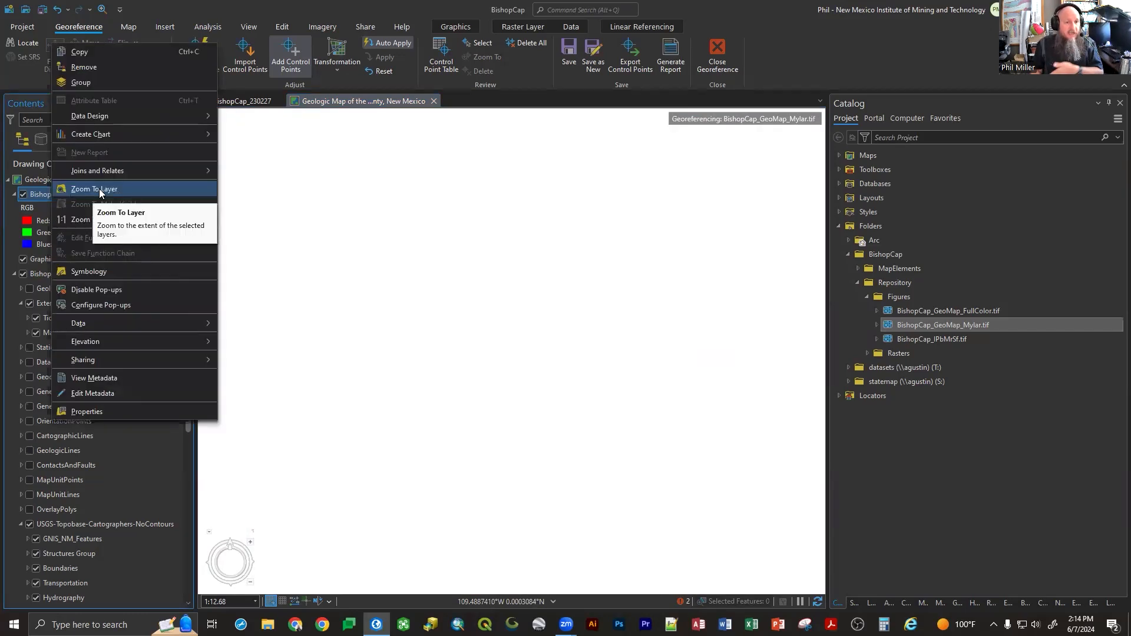
pyautogui.click(99, 189)
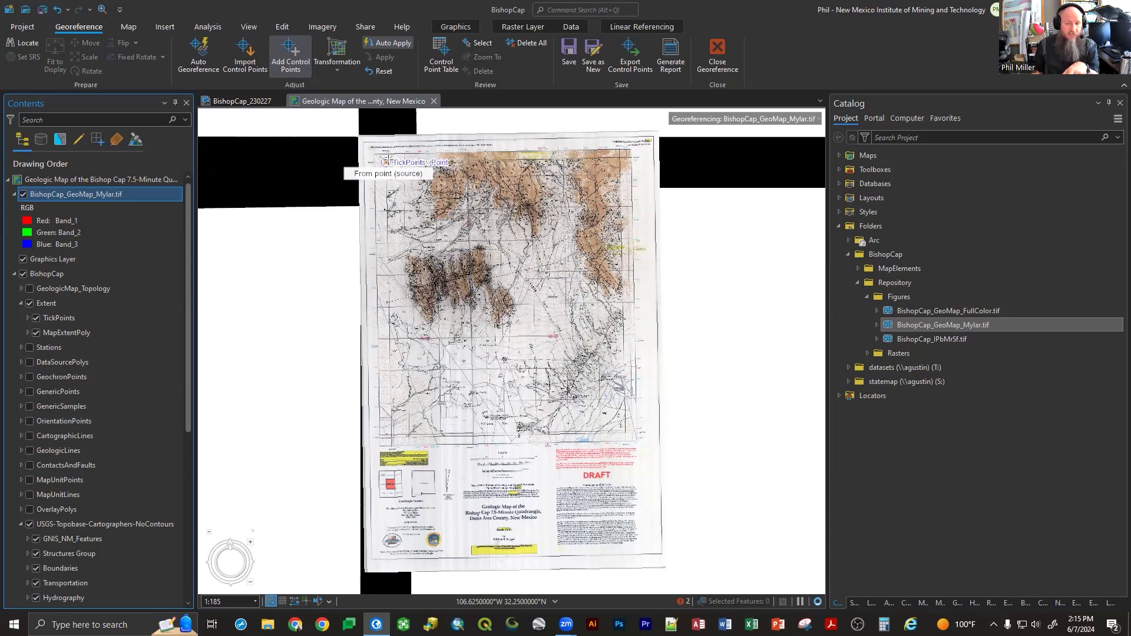
pyautogui.click(387, 162)
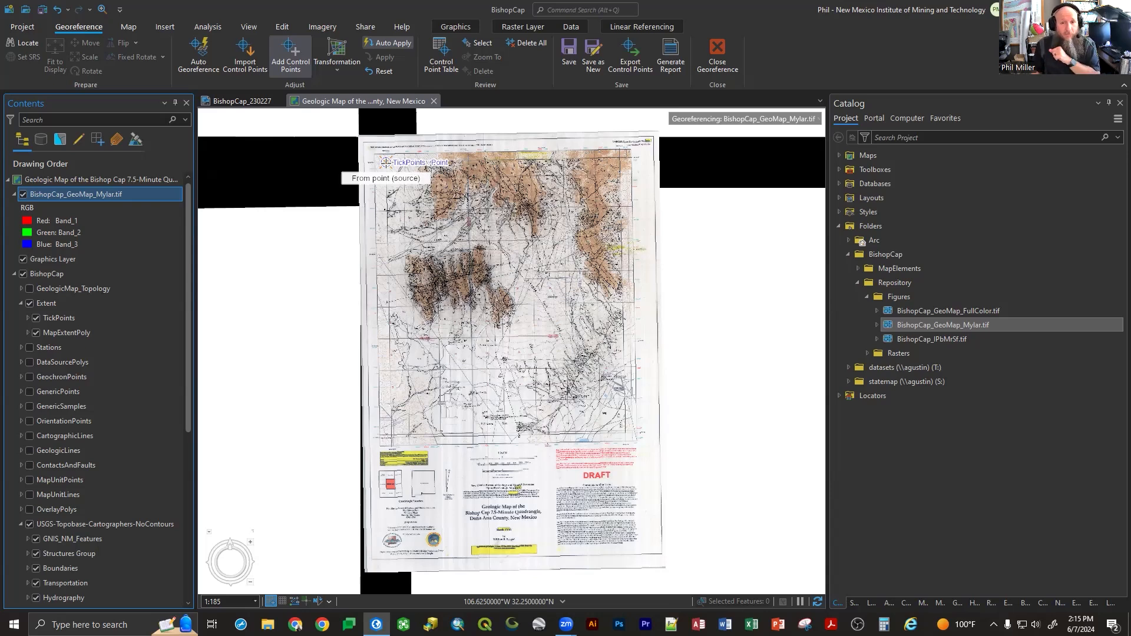
pyautogui.scroll(-5, 386, 163)
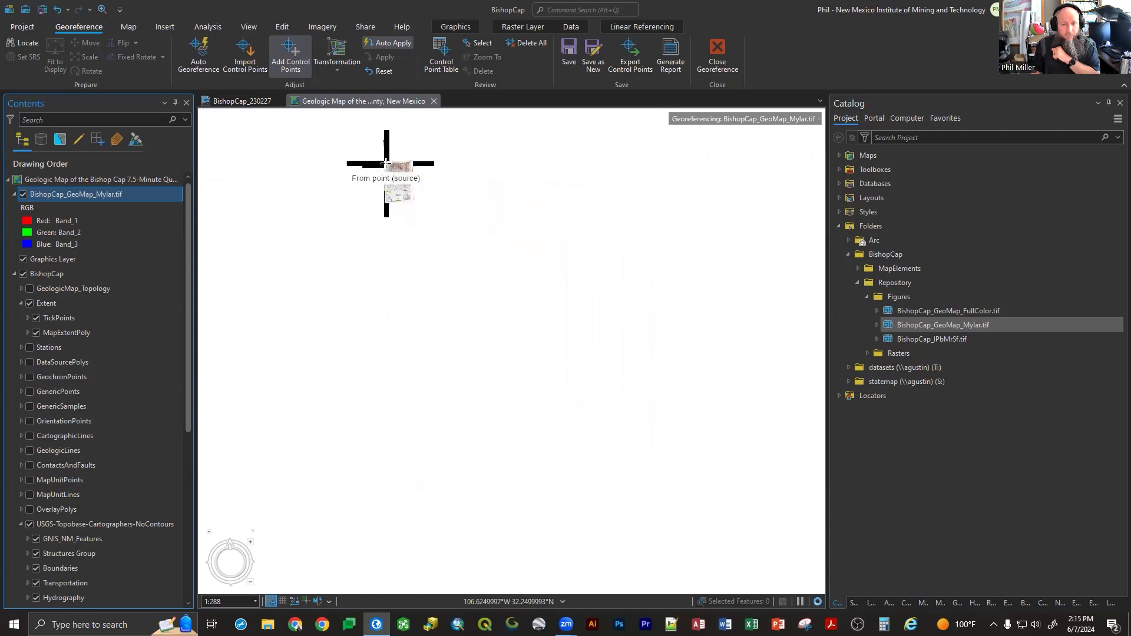
pyautogui.scroll(-5, 386, 163)
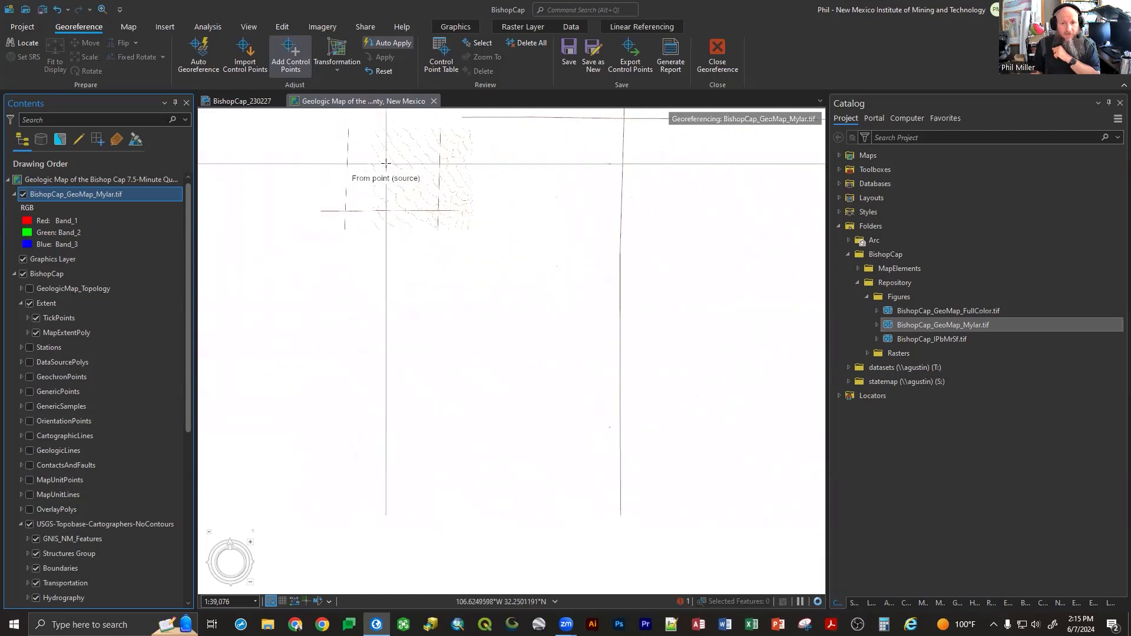
pyautogui.scroll(-3, 386, 162)
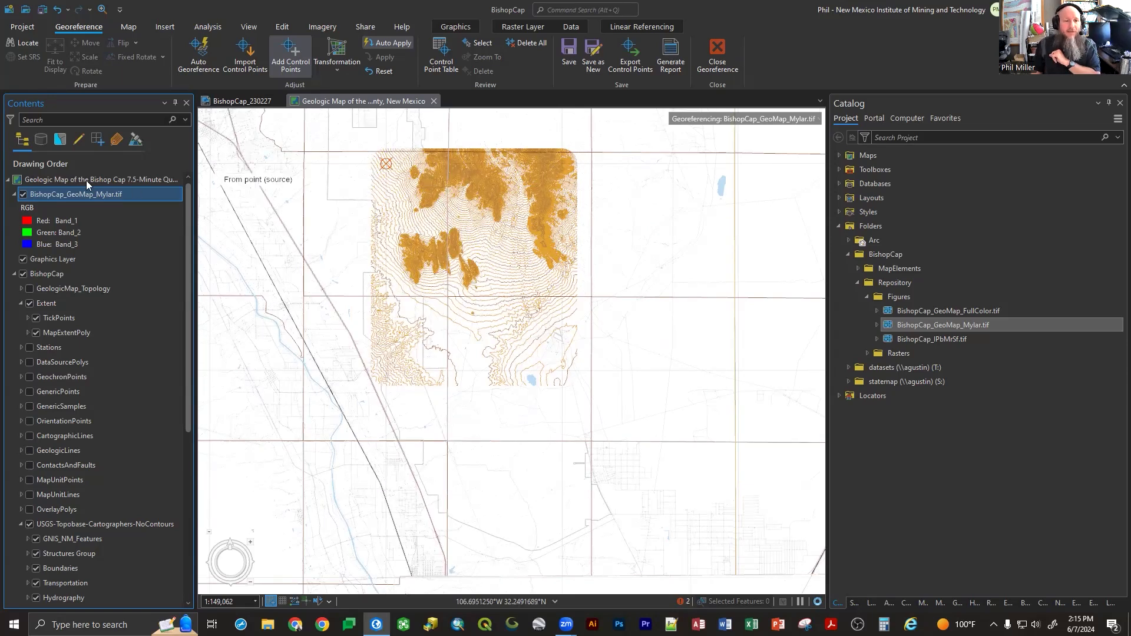
# - Place the second control point's source on the scan where the 106°30'0"W and 32°7'30"N lines cross
pyautogui.rightClick(71, 192)
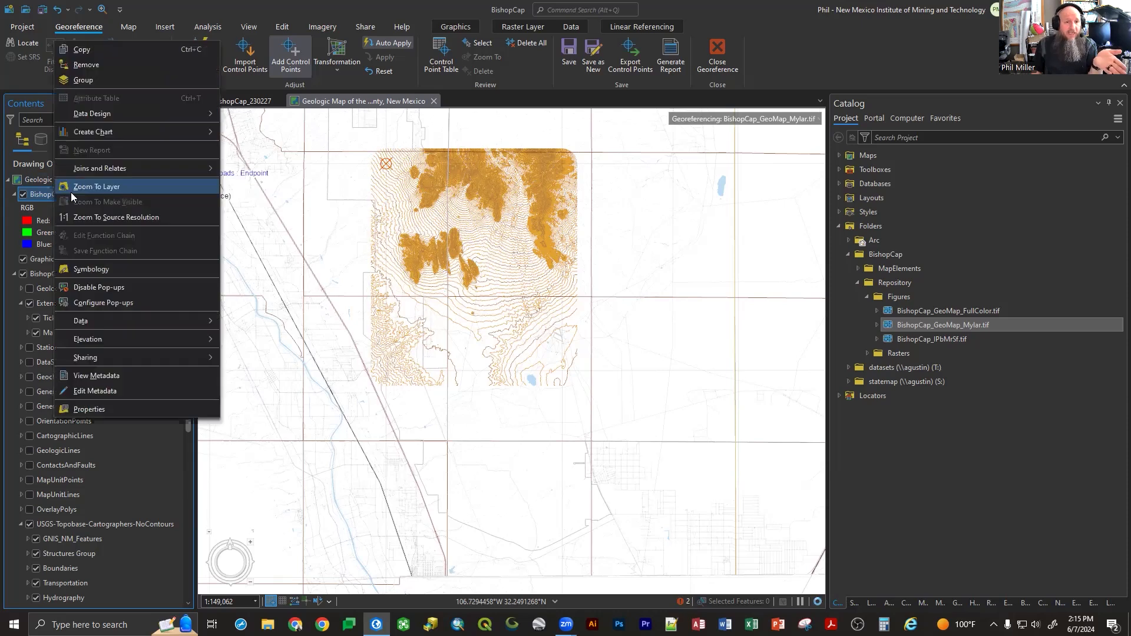
pyautogui.click(86, 188)
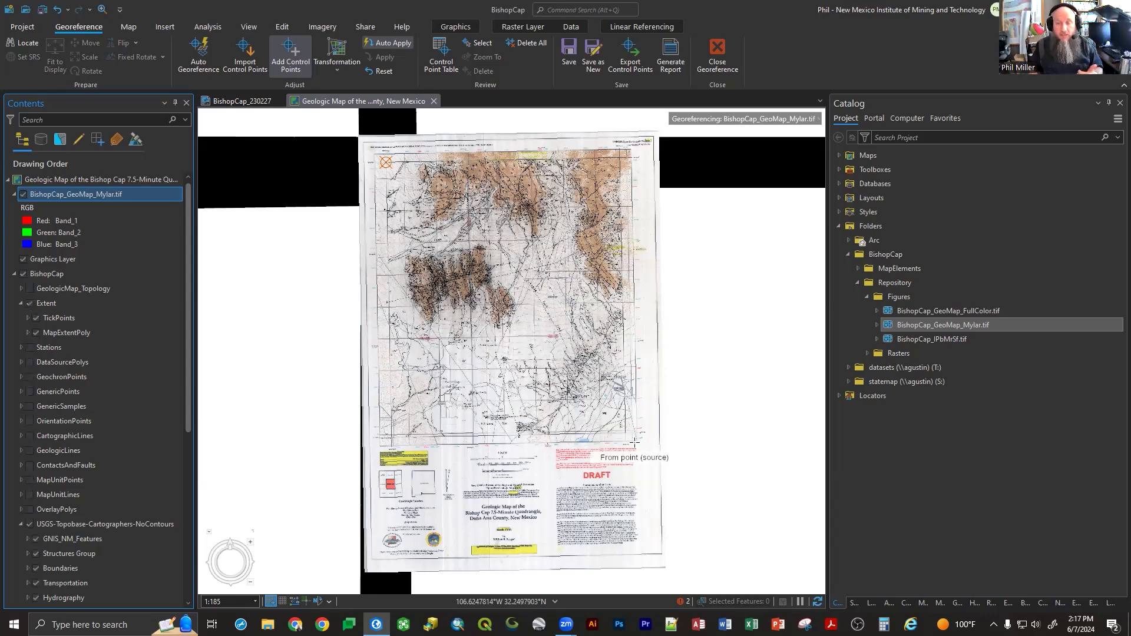
pyautogui.scroll(5, 634, 430)
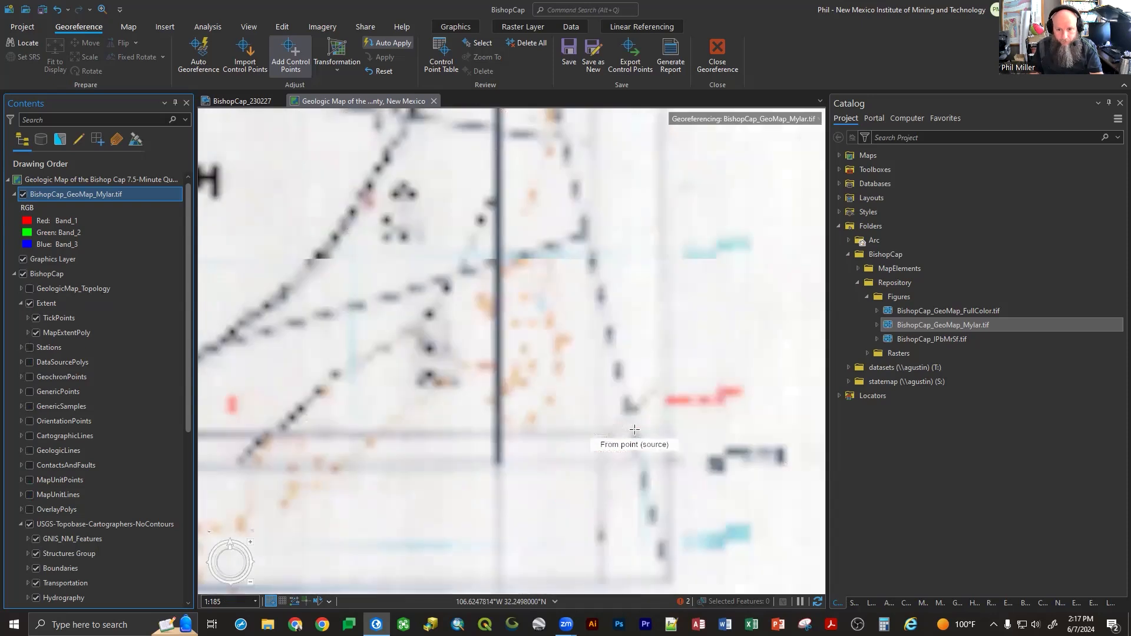
pyautogui.scroll(5, 498, 462)
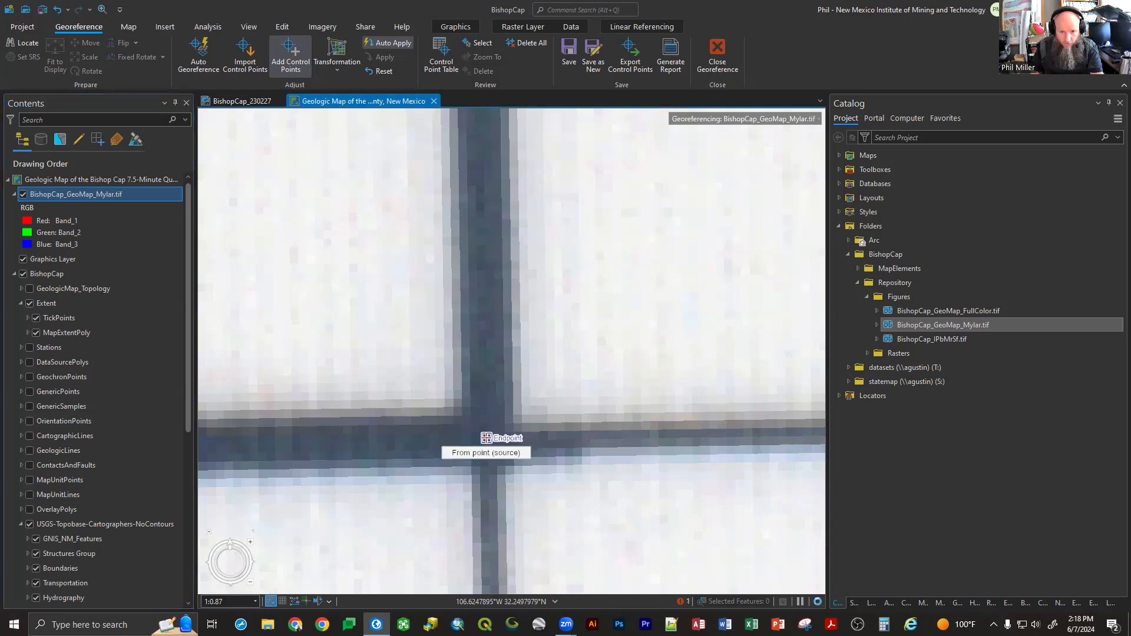
pyautogui.click(487, 438)
# - Open the second control point's target coordinates in degrees, minutes and seconds, keeping the scan's corner labels readable
pyautogui.scroll(-4, 433, 362)
pyautogui.scroll(-2, 442, 357)
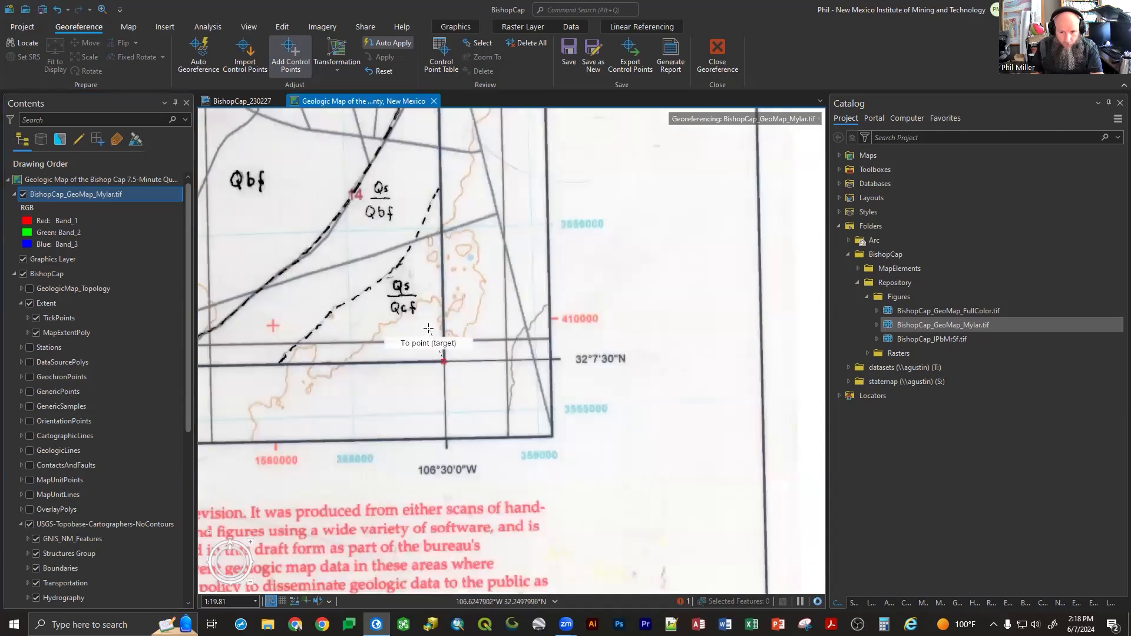
pyautogui.rightClick(462, 373)
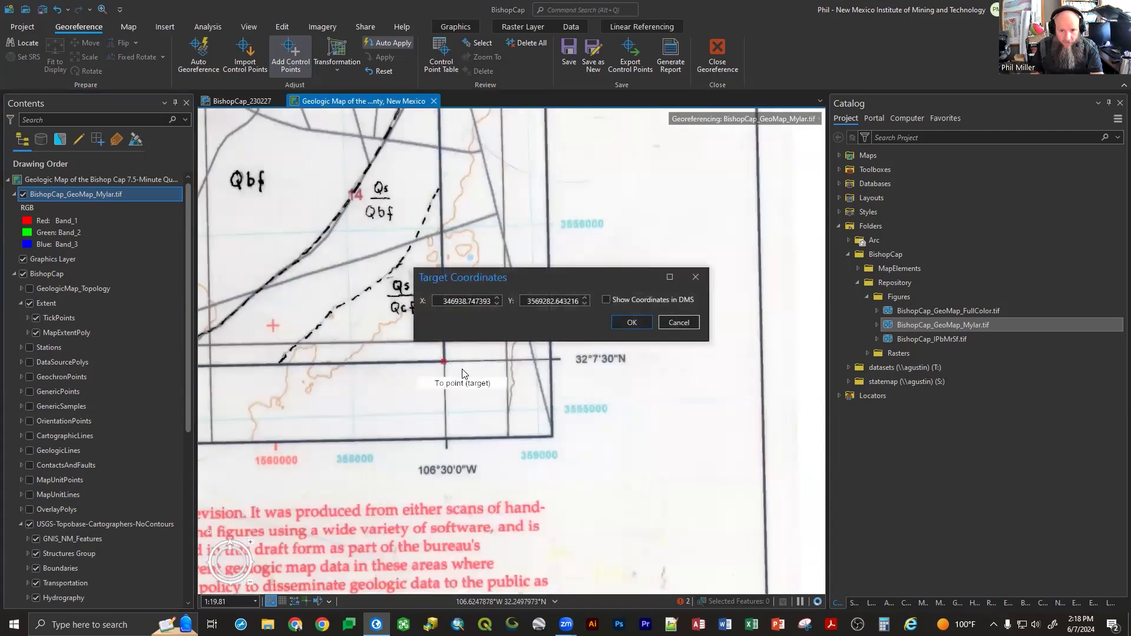
pyautogui.click(606, 300)
pyautogui.click(468, 302)
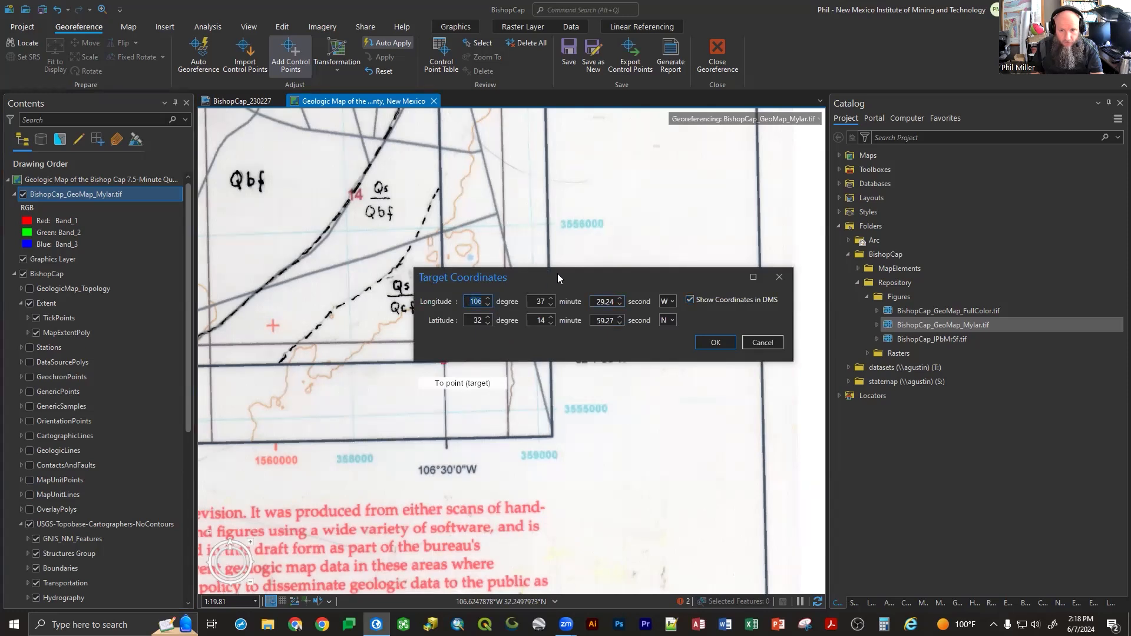
pyautogui.moveTo(558, 275); pyautogui.dragTo(557, 230)
# - Set the second control point's target longitude to 106°30'0"W
pyautogui.write('106')
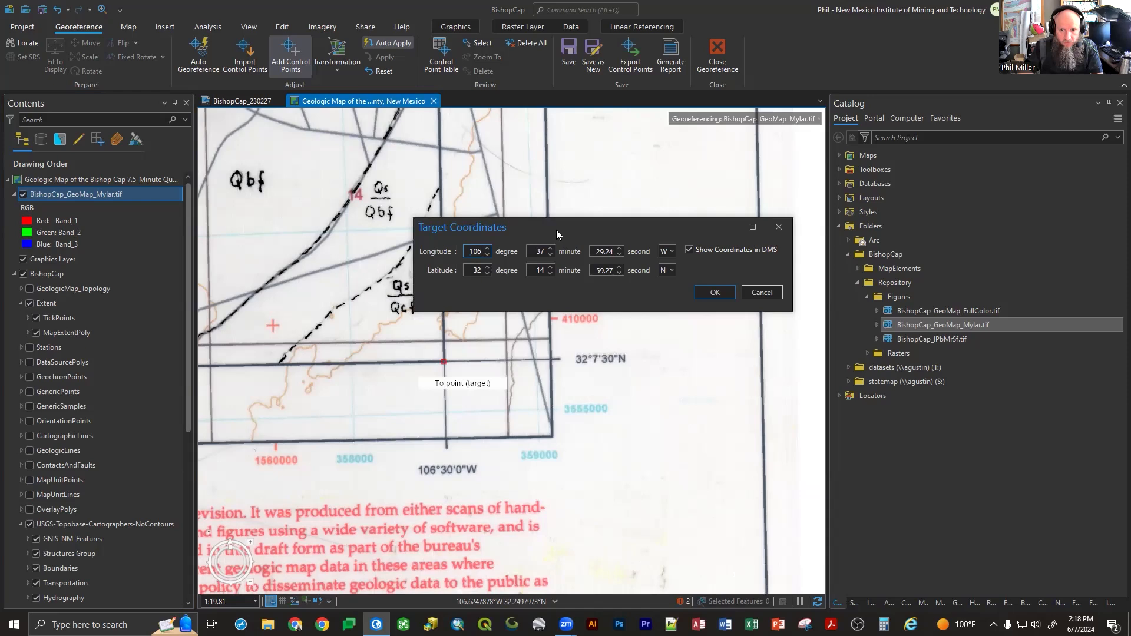
pyautogui.press('Tab')
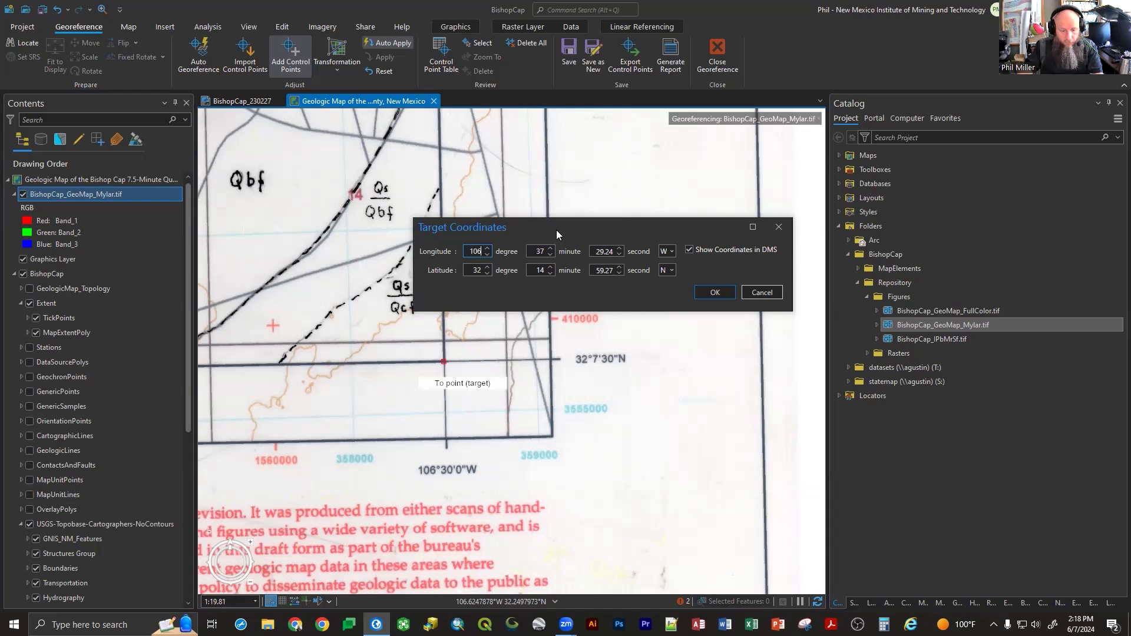
pyautogui.write('30')
pyautogui.press('Tab')
pyautogui.write('0')
pyautogui.press('Tab')
pyautogui.press('Tab')
# - Set the second control point's target latitude to 32°7'30"N and accept the target coordinates
pyautogui.write('32')
pyautogui.press('Tab')
pyautogui.write('7')
pyautogui.press('Tab')
pyautogui.write('30')
pyautogui.press('Tab')
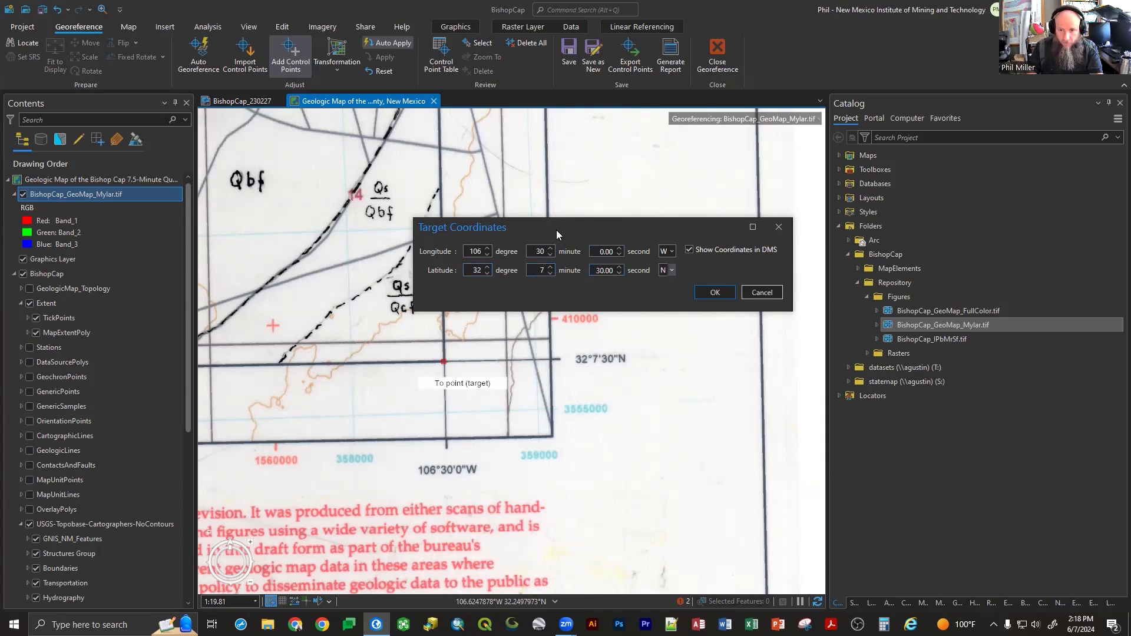
pyautogui.click(710, 293)
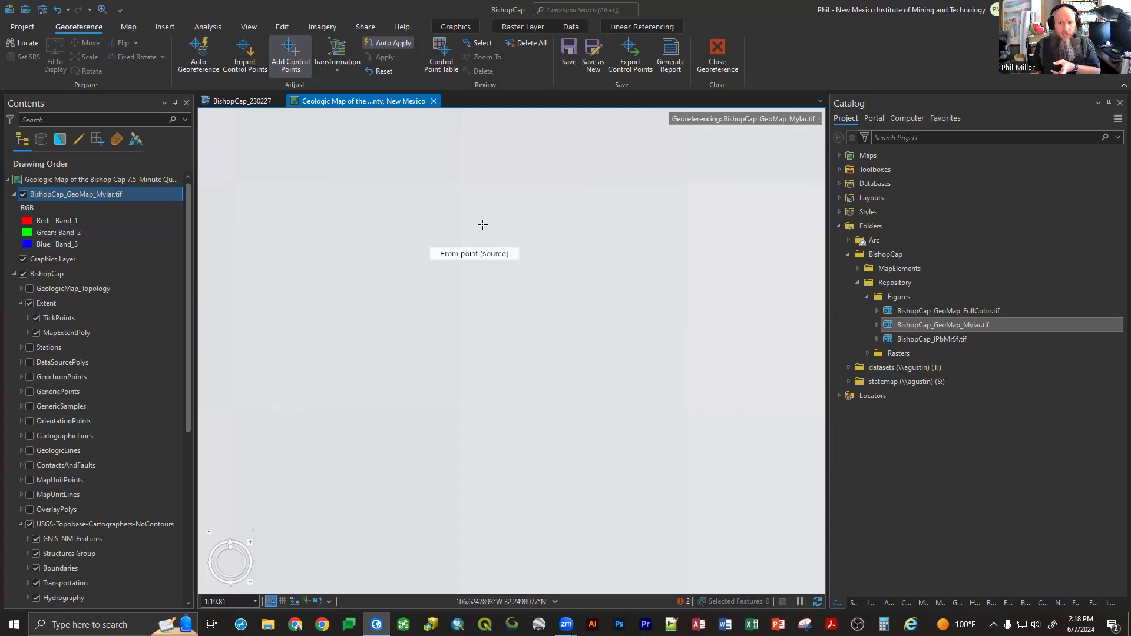
# - Place the third control point's source on the scan where the 106°30'0"W and 32°15'0"N lines cross
pyautogui.scroll(-3, 483, 224)
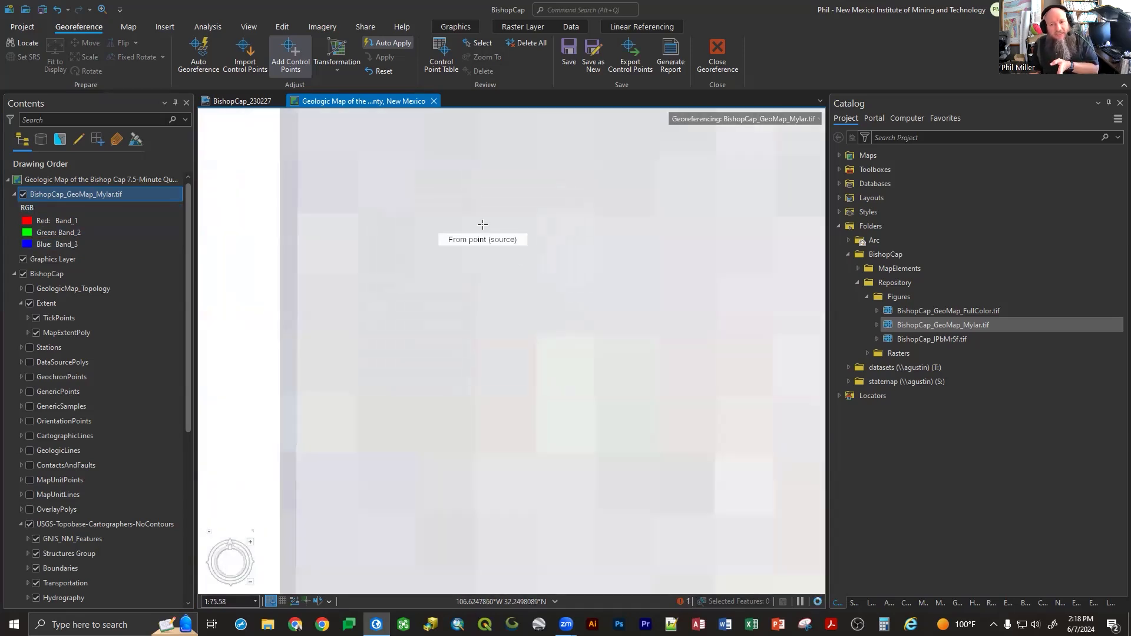
pyautogui.scroll(-5, 482, 225)
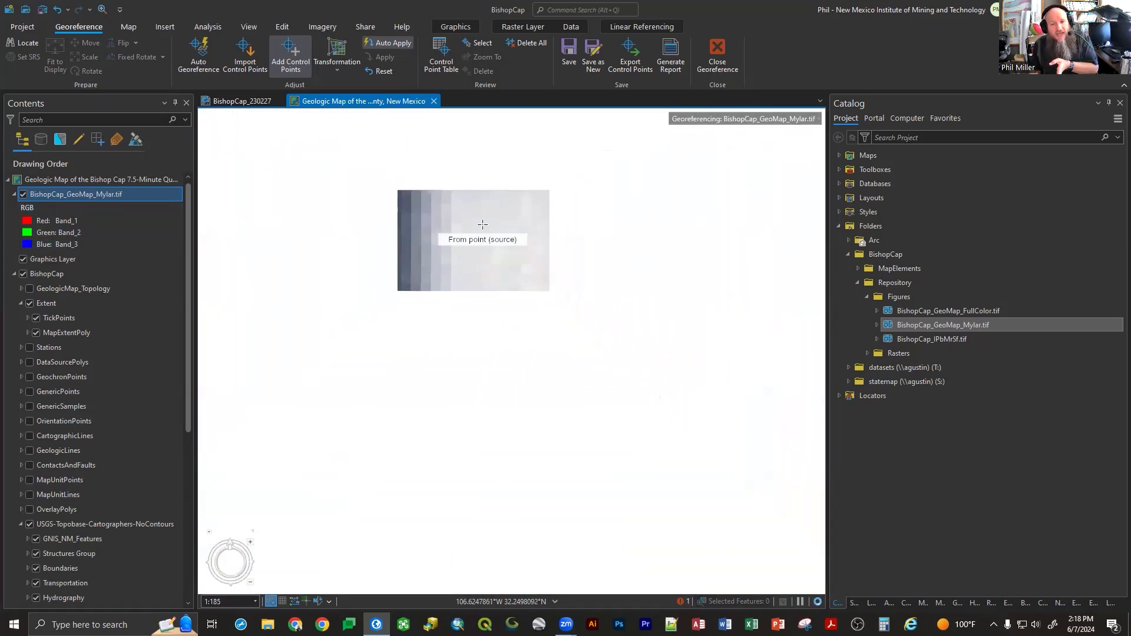
pyautogui.scroll(-3, 482, 225)
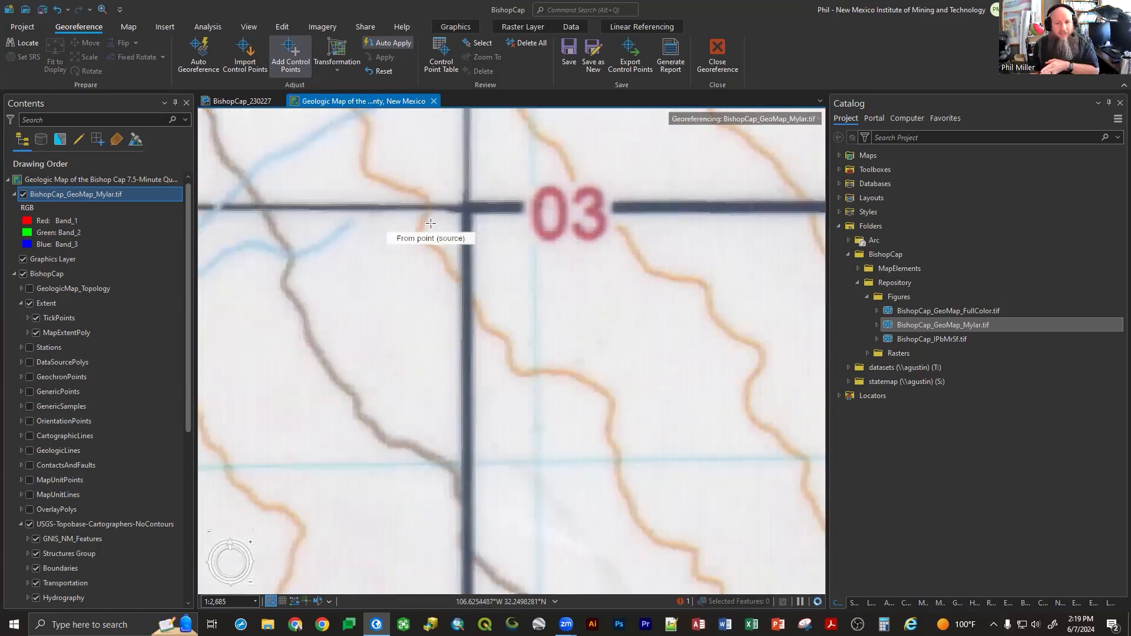
pyautogui.scroll(-8, 431, 222)
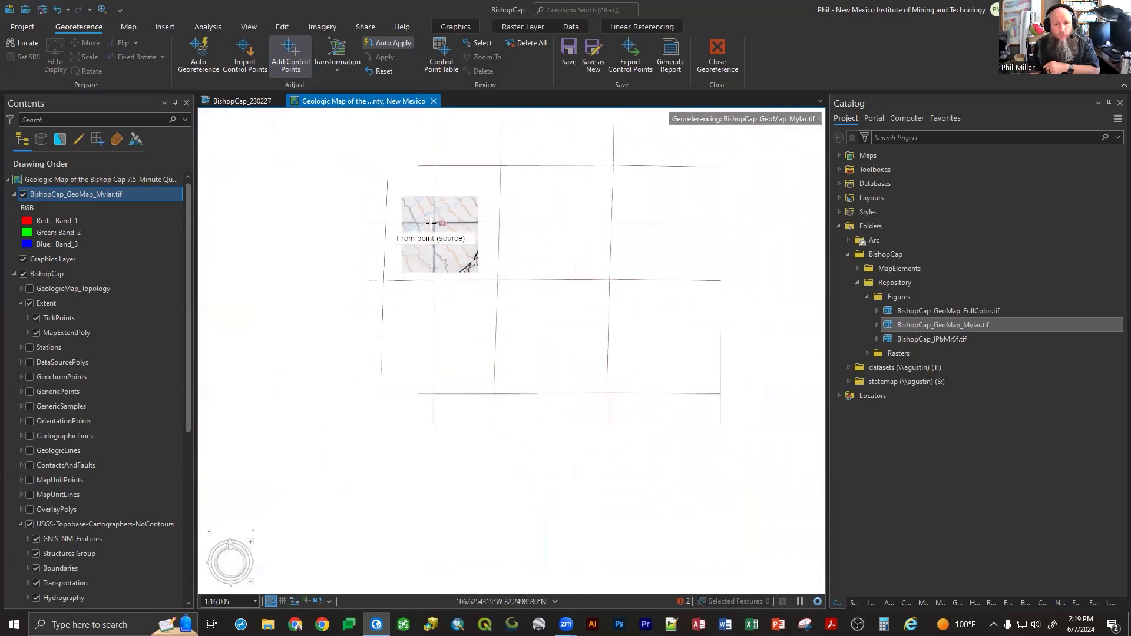
pyautogui.scroll(-3, 431, 222)
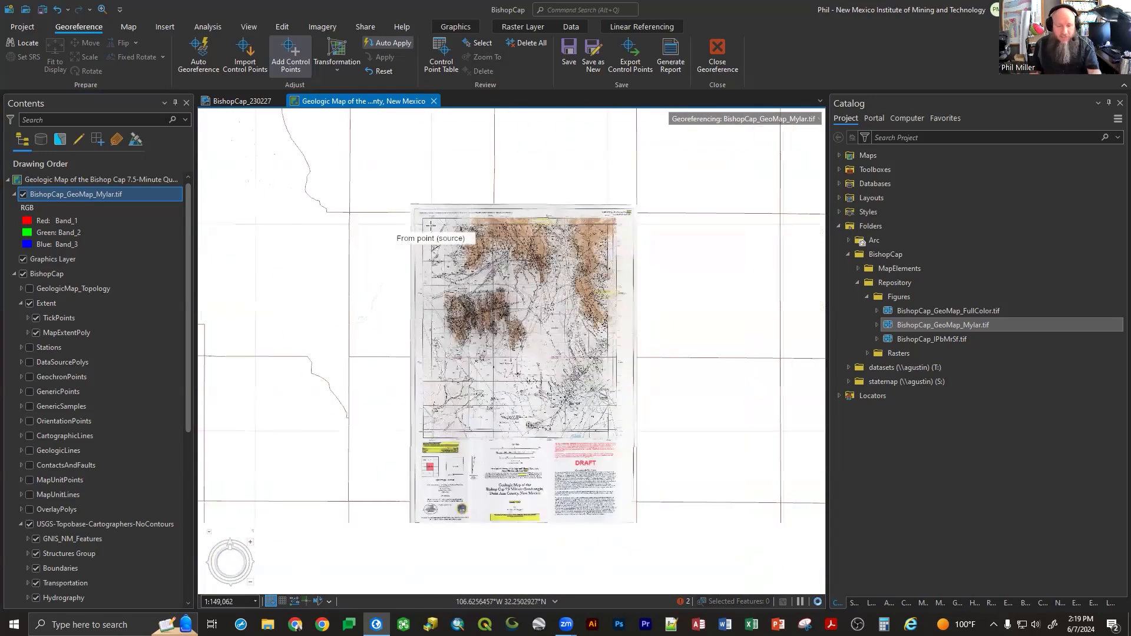
pyautogui.scroll(6, 603, 229)
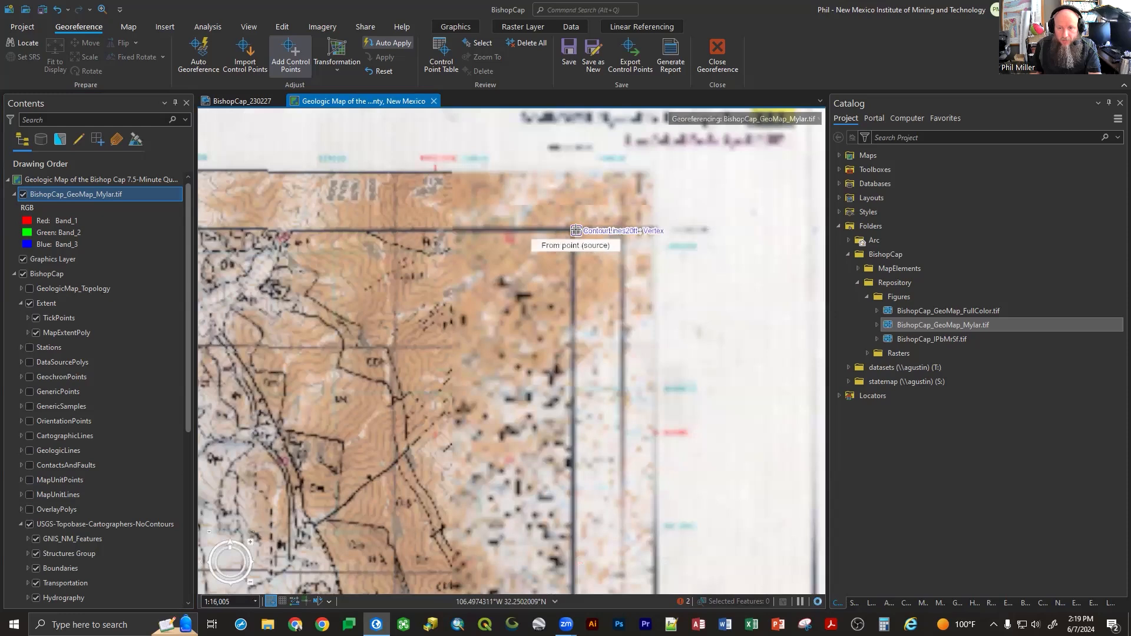
pyautogui.scroll(3, 590, 142)
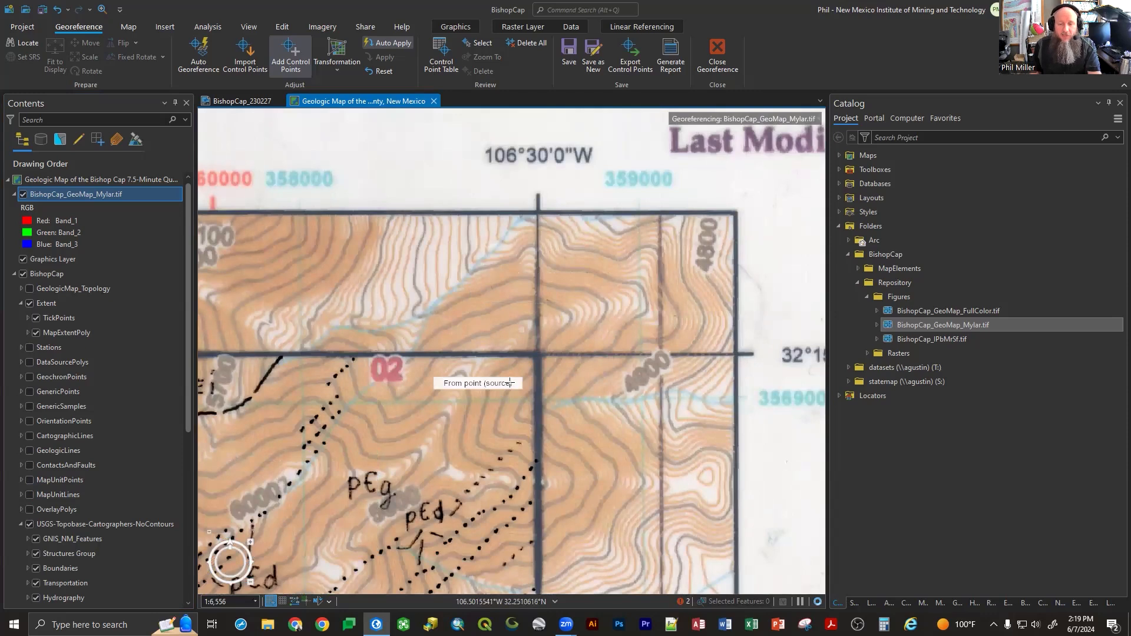
pyautogui.scroll(4, 517, 378)
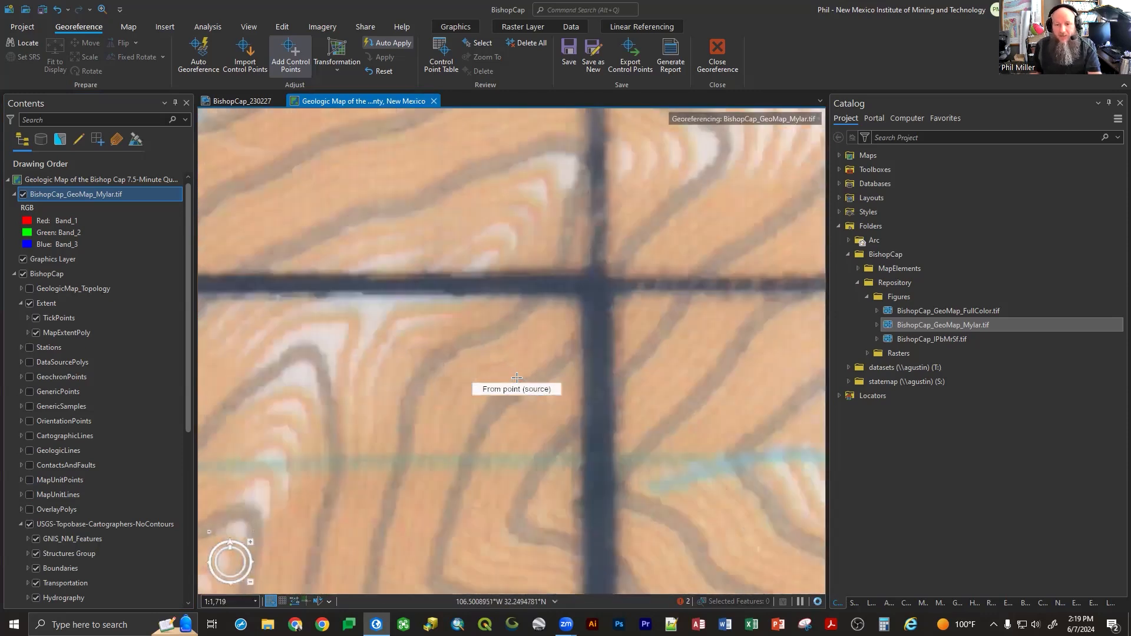
pyautogui.scroll(4, 598, 288)
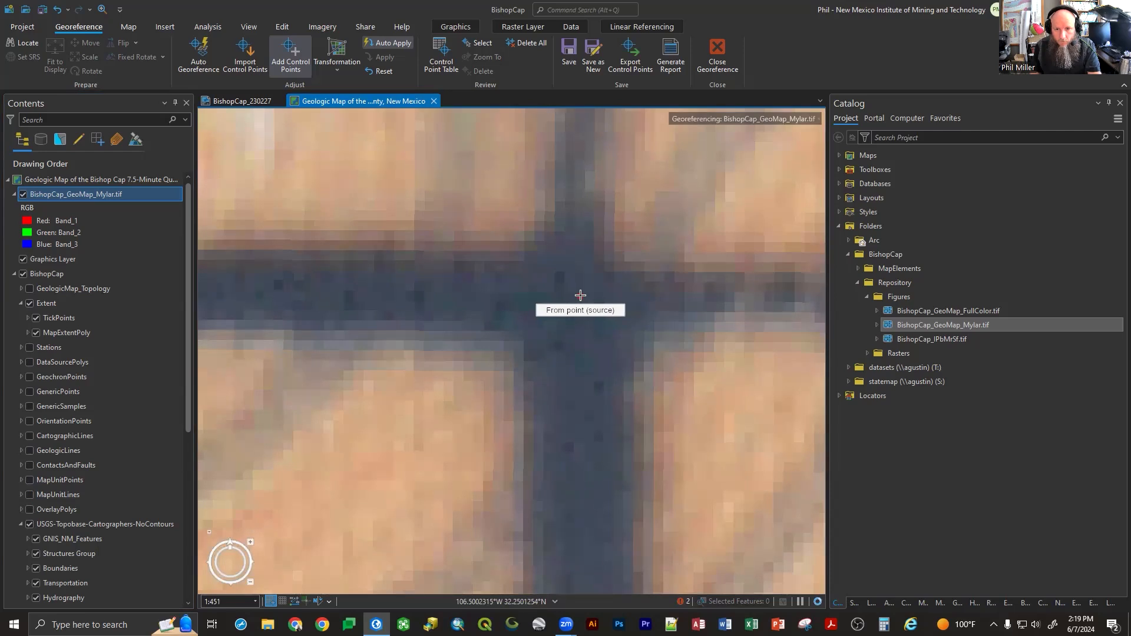
pyautogui.click(580, 295)
# - Open the third control point's target coordinates in degrees, minutes and seconds, keeping the northeast corner labels readable
pyautogui.scroll(-8, 581, 295)
pyautogui.rightClick(580, 295)
pyautogui.click(608, 302)
pyautogui.moveTo(487, 280); pyautogui.dragTo(484, 401)
pyautogui.click(465, 423)
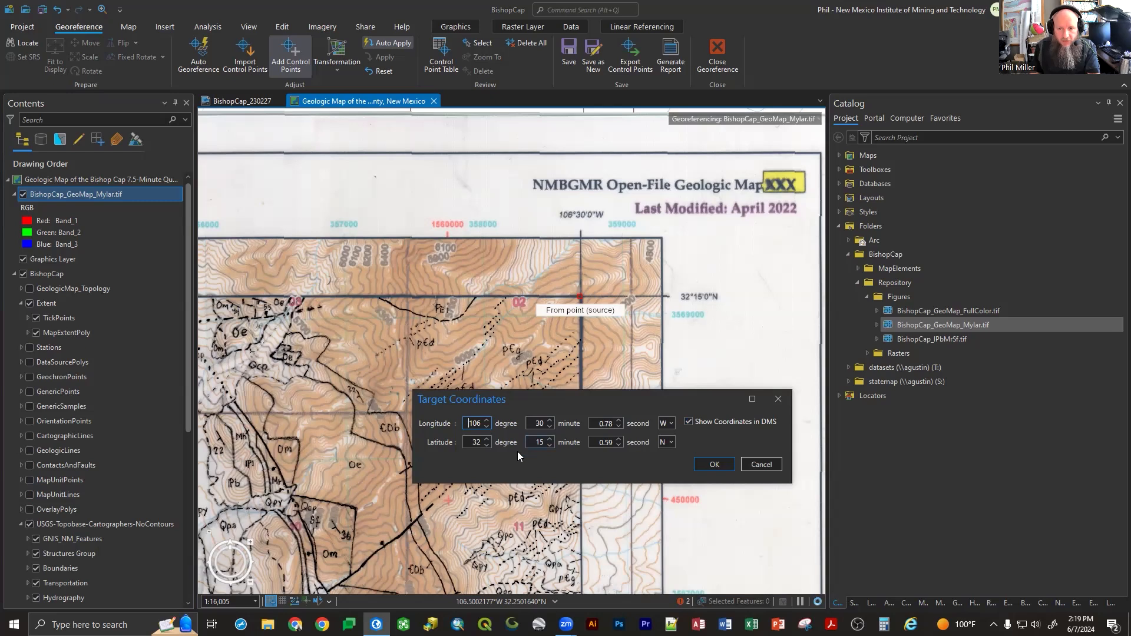
# - Set the third control point's target to longitude 106°30'0"W and latitude 32°15'0"N and accept it
pyautogui.press('Tab')
pyautogui.write('0')
pyautogui.press('Tab')
pyautogui.press('Tab')
pyautogui.press('Tab')
pyautogui.write('15')
pyautogui.press('Tab')
pyautogui.write('0')
pyautogui.press('Tab')
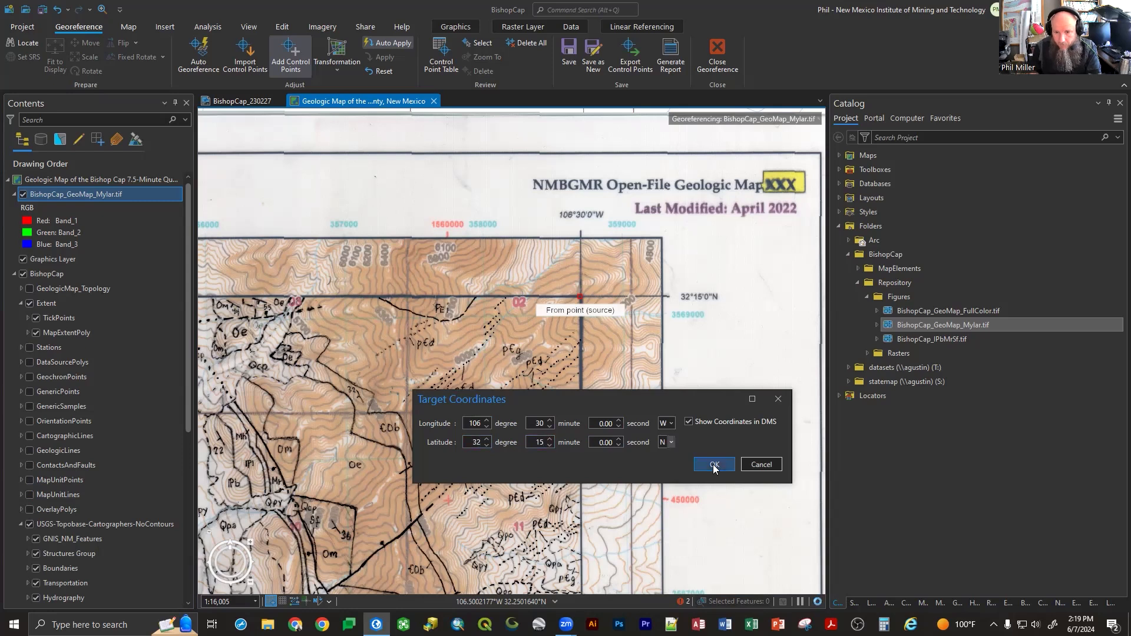
pyautogui.click(714, 466)
# - Hide the Extent layer group and place the fourth control point's source where the scan's 106°37'30"W and 32°7'30"N lines cross at Hutchins Well
pyautogui.scroll(-12, 689, 344)
pyautogui.scroll(10, 683, 345)
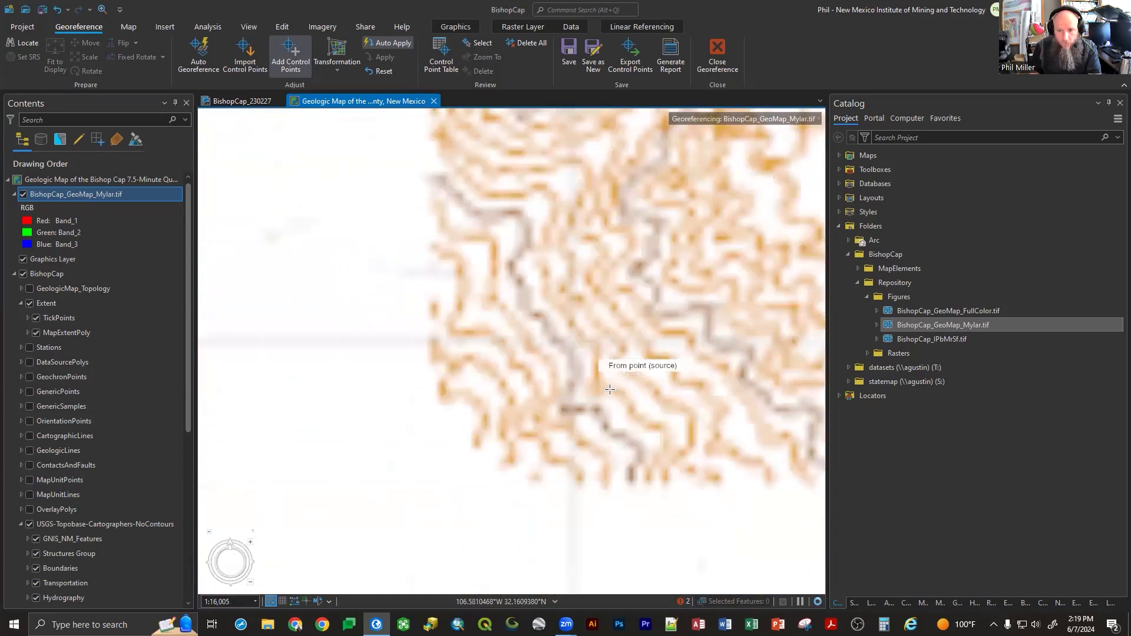
pyautogui.scroll(5, 571, 348)
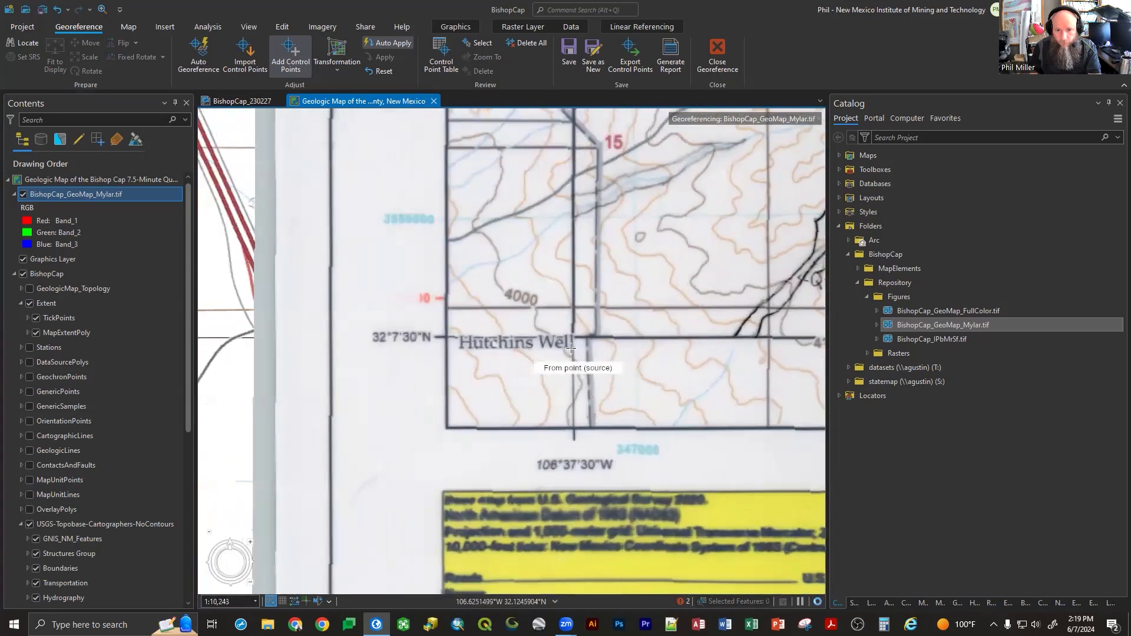
pyautogui.scroll(3, 571, 348)
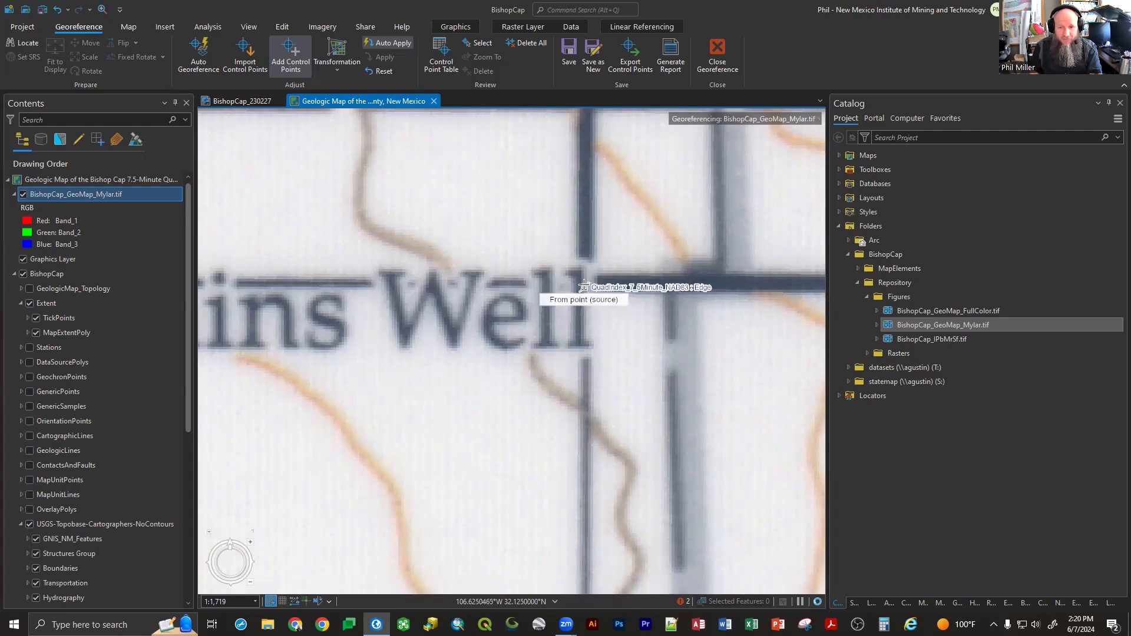
pyautogui.scroll(3, 584, 287)
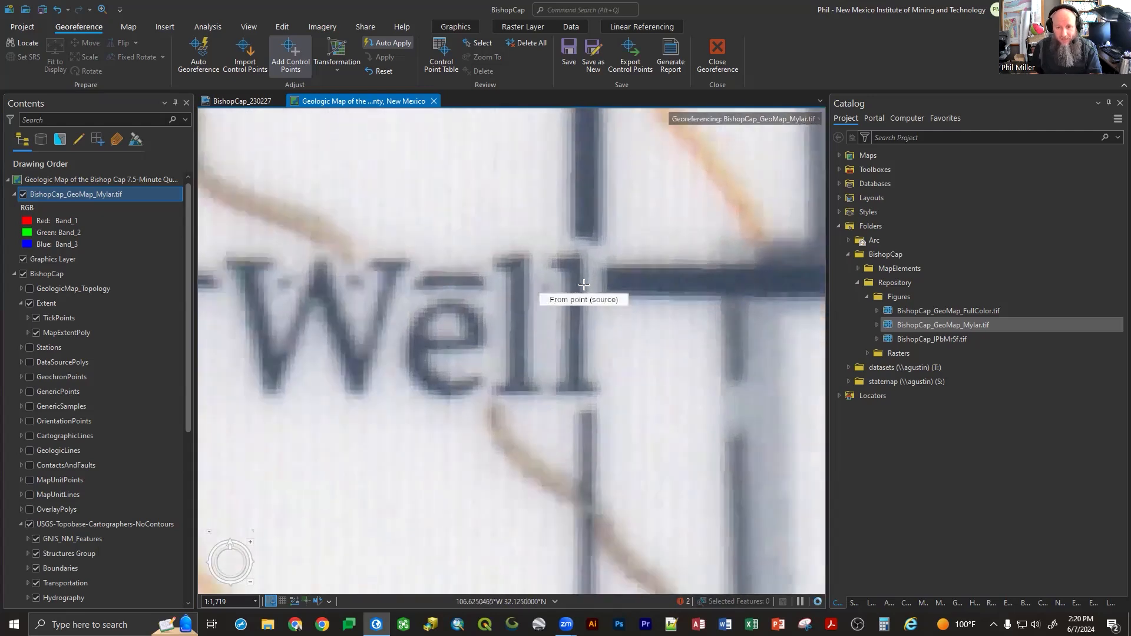
pyautogui.click(29, 304)
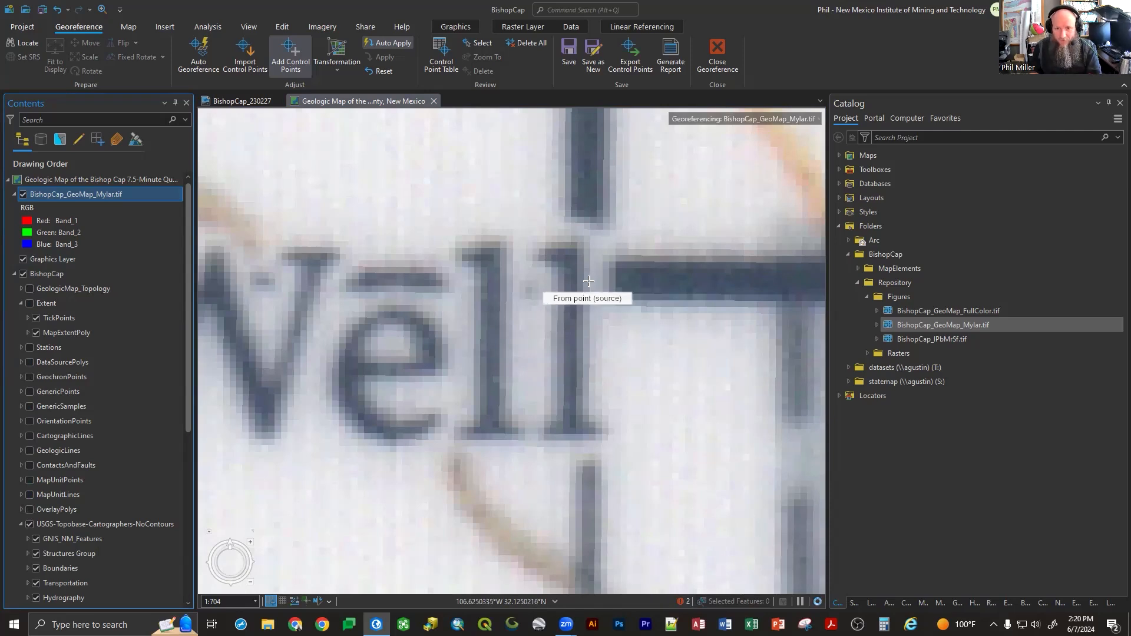
pyautogui.click(589, 281)
# - Set the fourth control point's target to longitude 106°37'30"W and latitude 32°7'30"N and accept it
pyautogui.scroll(-5, 629, 312)
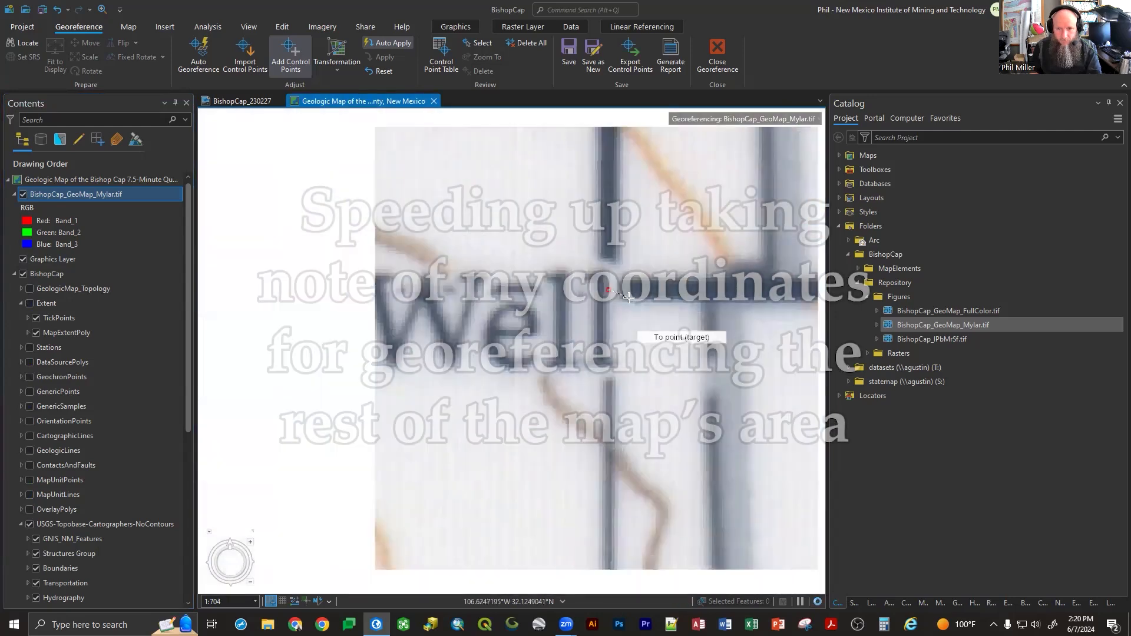
pyautogui.rightClick(628, 320)
pyautogui.moveTo(522, 258); pyautogui.dragTo(576, 398)
pyautogui.doubleClick(452, 423)
pyautogui.write('106')
pyautogui.moveTo(481, 405); pyautogui.dragTo(470, 466)
pyautogui.press('Tab')
pyautogui.press('Tab')
pyautogui.write('30')
pyautogui.press('Tab')
pyautogui.press('Tab')
pyautogui.press('Tab')
pyautogui.click(683, 524)
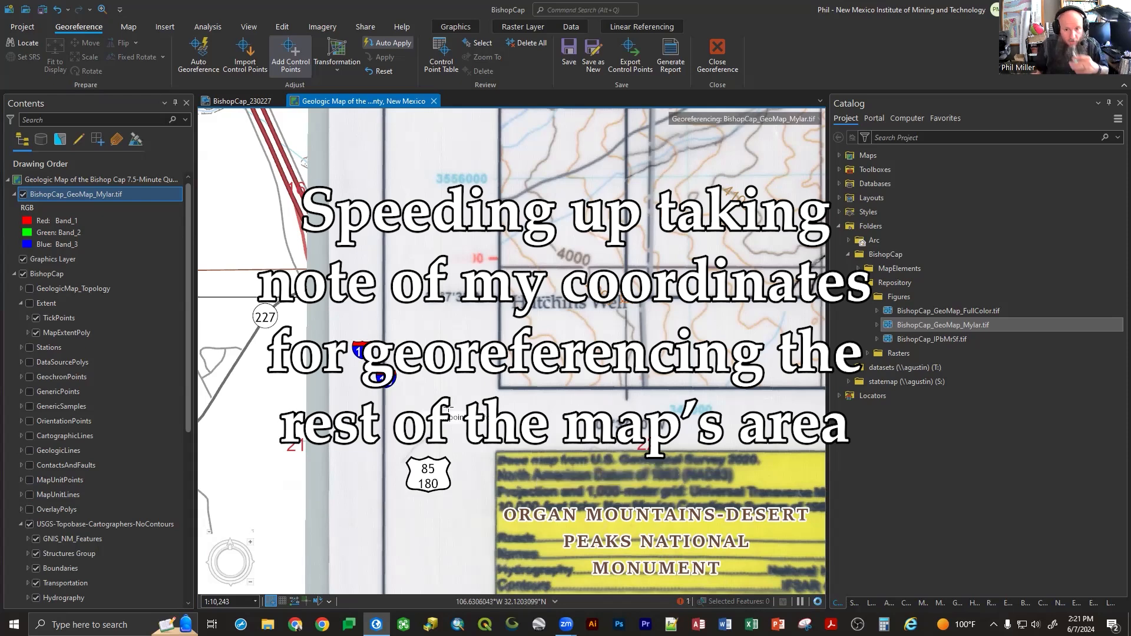
# - Examine the quadrangle's corners and the scan's overall fit against the base layers, noting the coordinates for further control points
pyautogui.scroll(-7, 472, 412)
pyautogui.scroll(9, 500, 169)
pyautogui.scroll(-10, 501, 169)
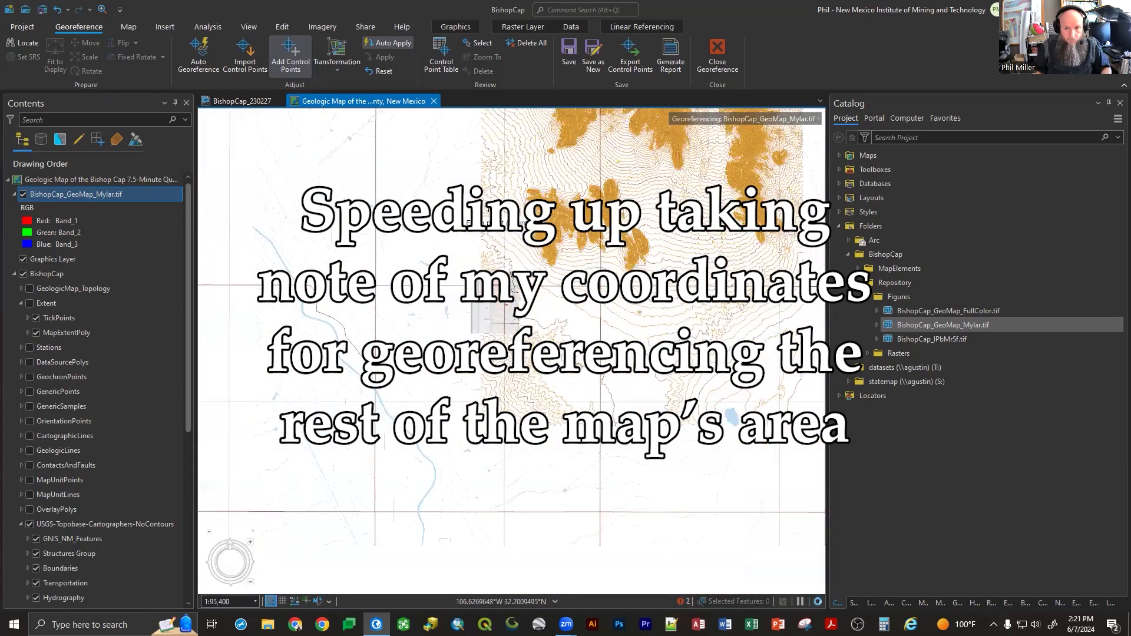
pyautogui.scroll(6, 474, 127)
pyautogui.moveTo(475, 128); pyautogui.dragTo(465, 521)
pyautogui.moveTo(538, 135); pyautogui.dragTo(462, 450)
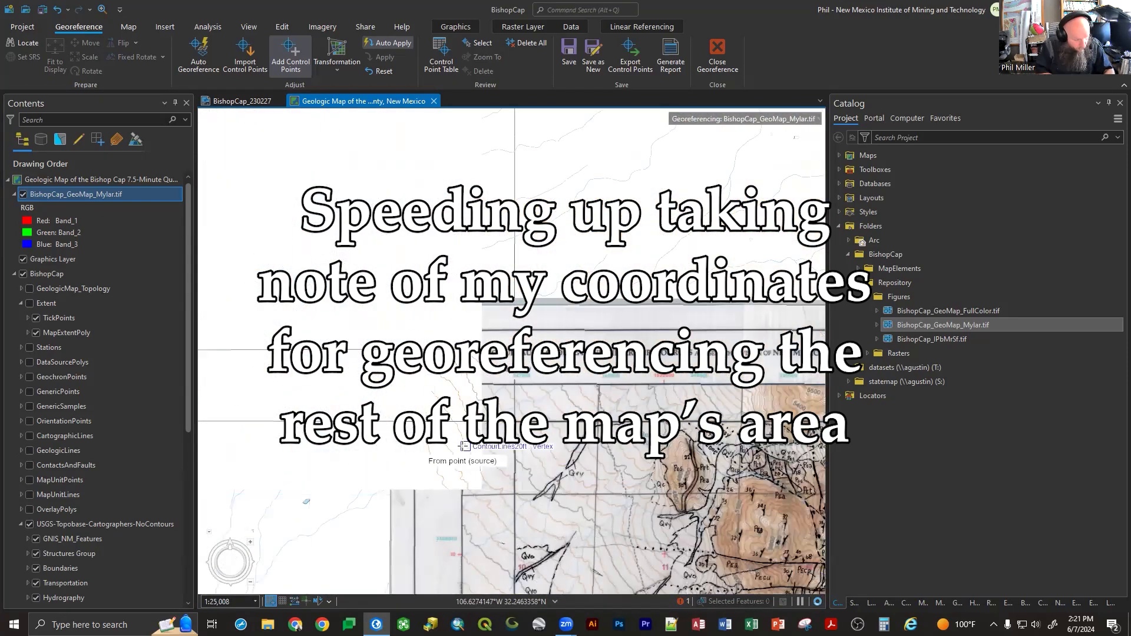
pyautogui.moveTo(784, 407); pyautogui.dragTo(398, 365)
pyautogui.scroll(-7, 645, 351)
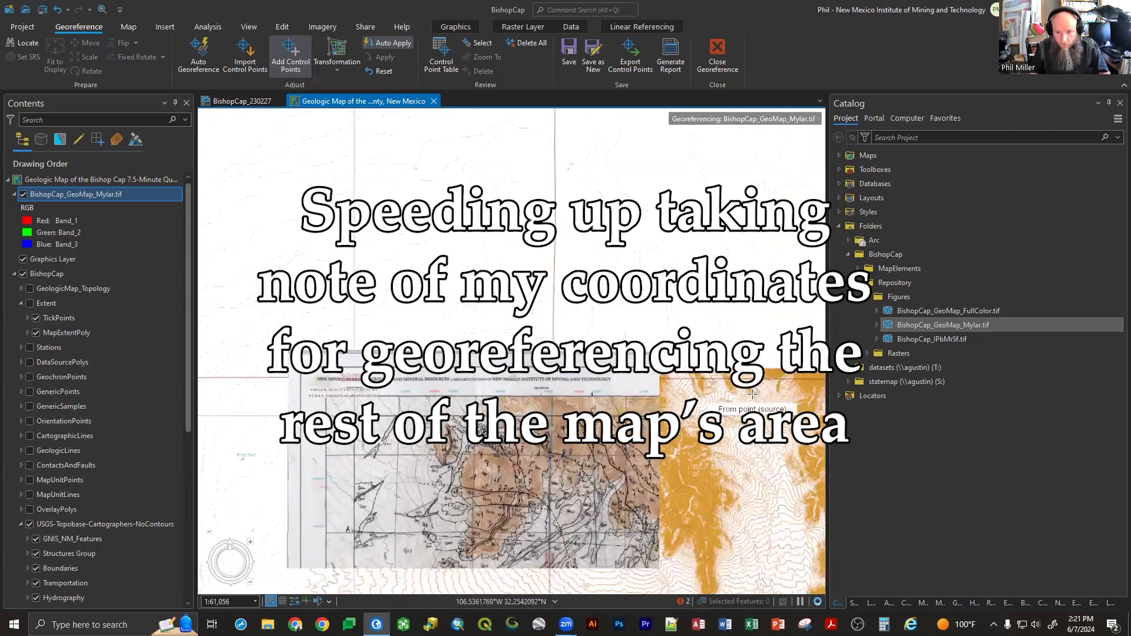
pyautogui.scroll(9, 753, 390)
pyautogui.scroll(-9, 585, 377)
pyautogui.scroll(7, 506, 382)
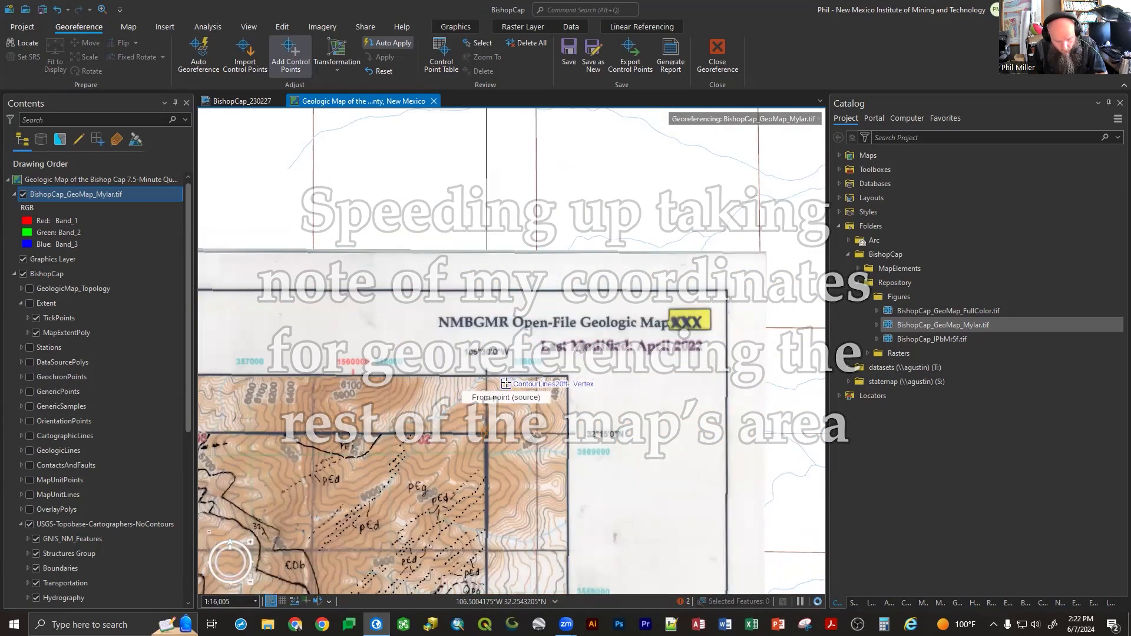
pyautogui.scroll(-5, 506, 360)
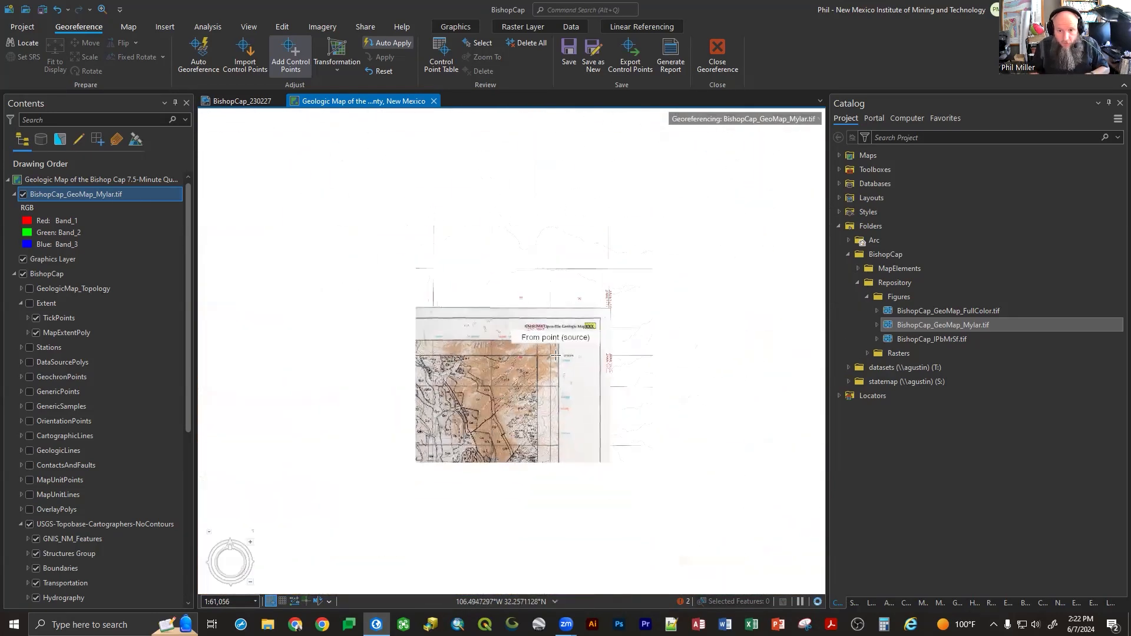
pyautogui.scroll(-2, 560, 325)
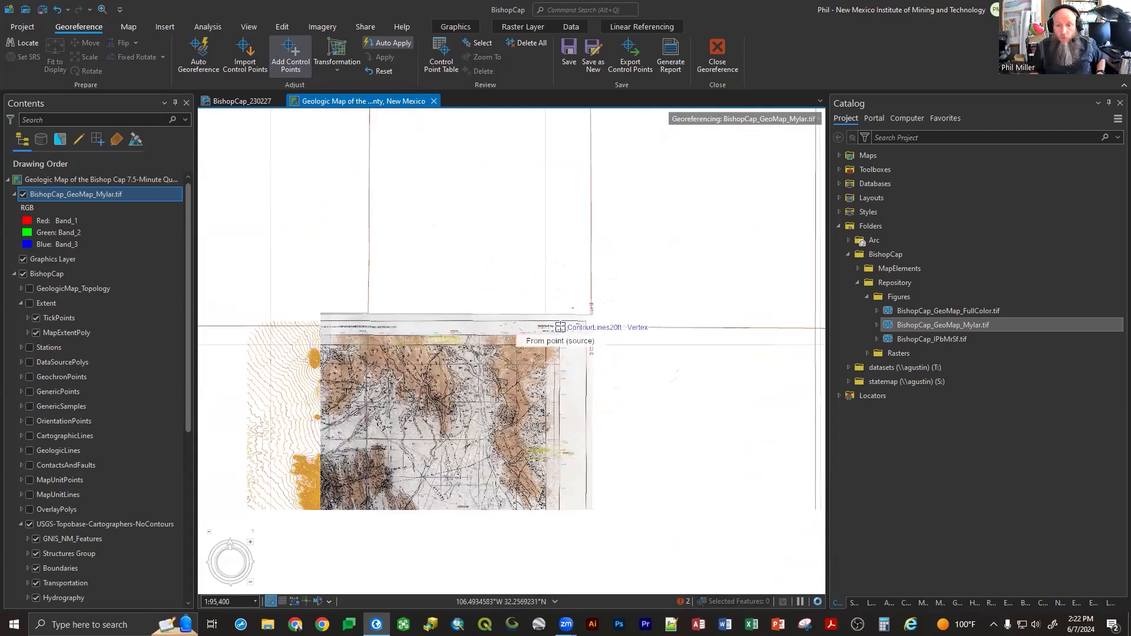
pyautogui.scroll(-3, 561, 326)
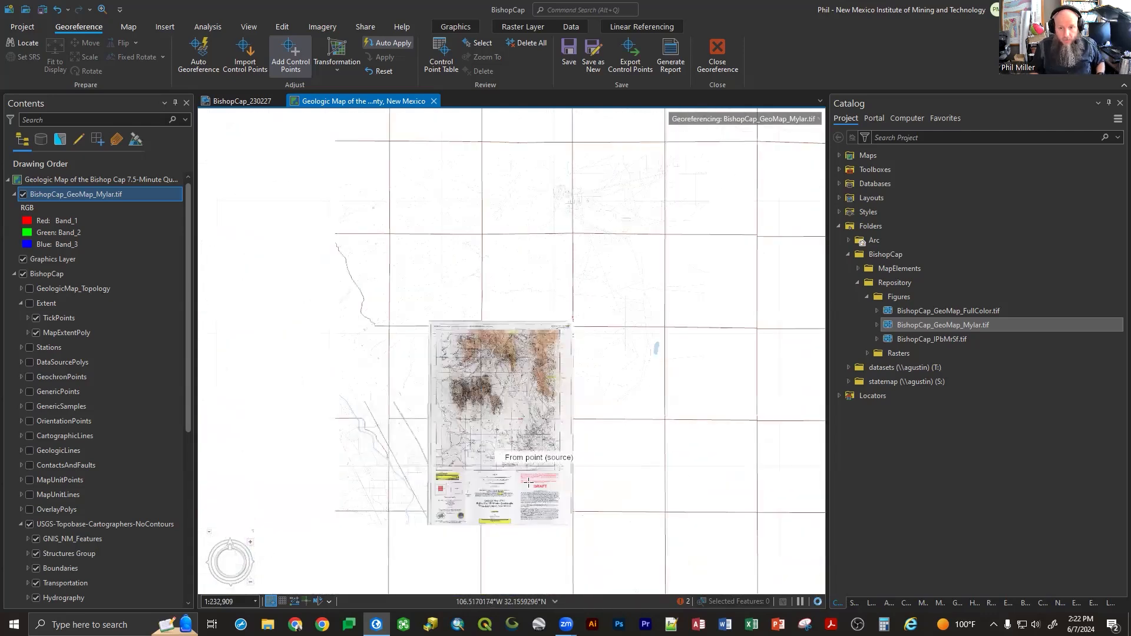
# - Try the Adjust transformation on the scan and inspect how the map fits its four corner control points
pyautogui.click(336, 67)
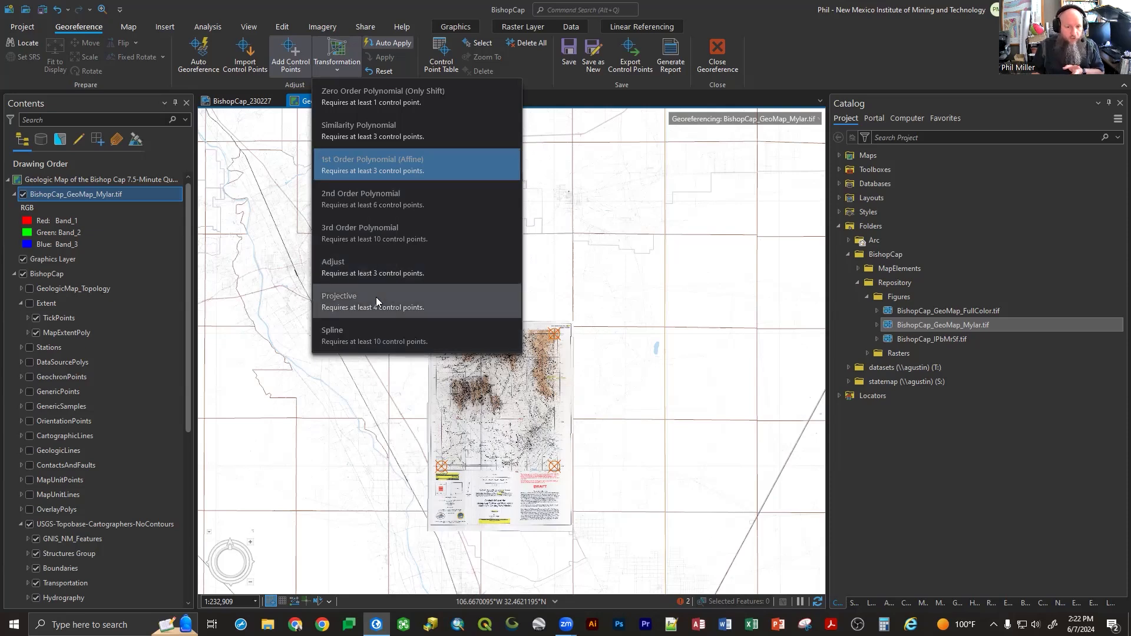
pyautogui.click(376, 266)
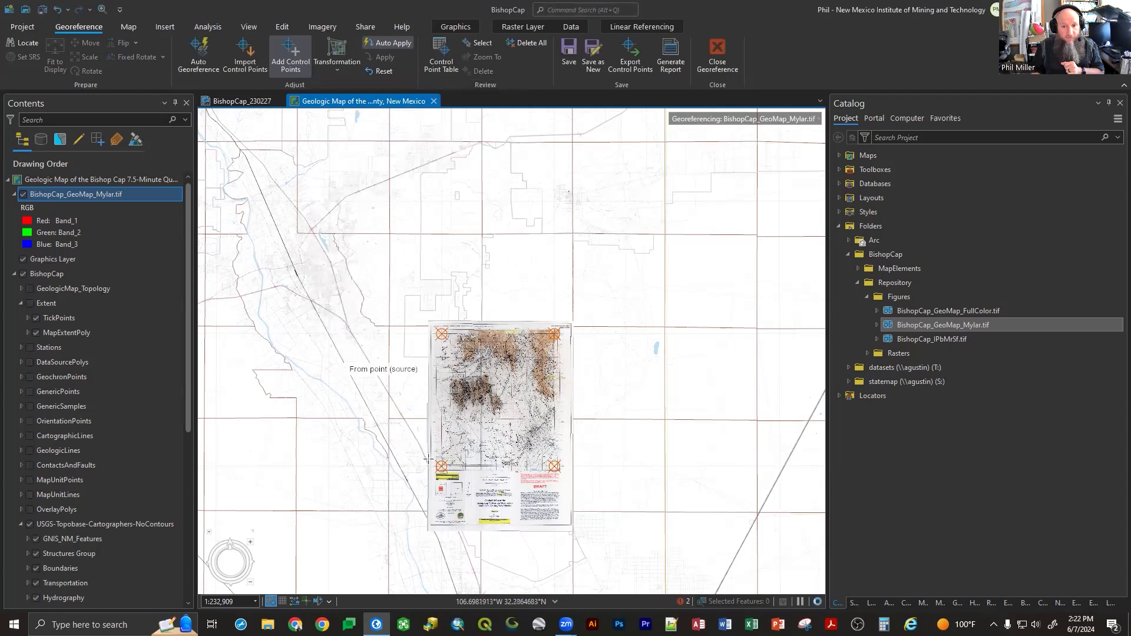
pyautogui.scroll(2, 495, 536)
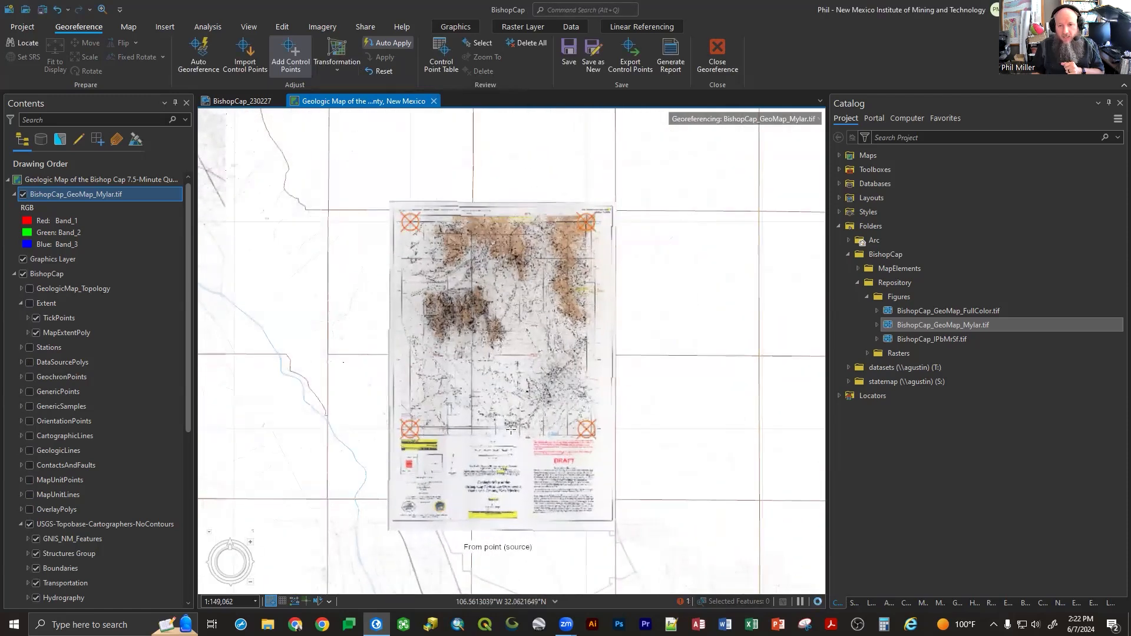
pyautogui.scroll(2, 519, 334)
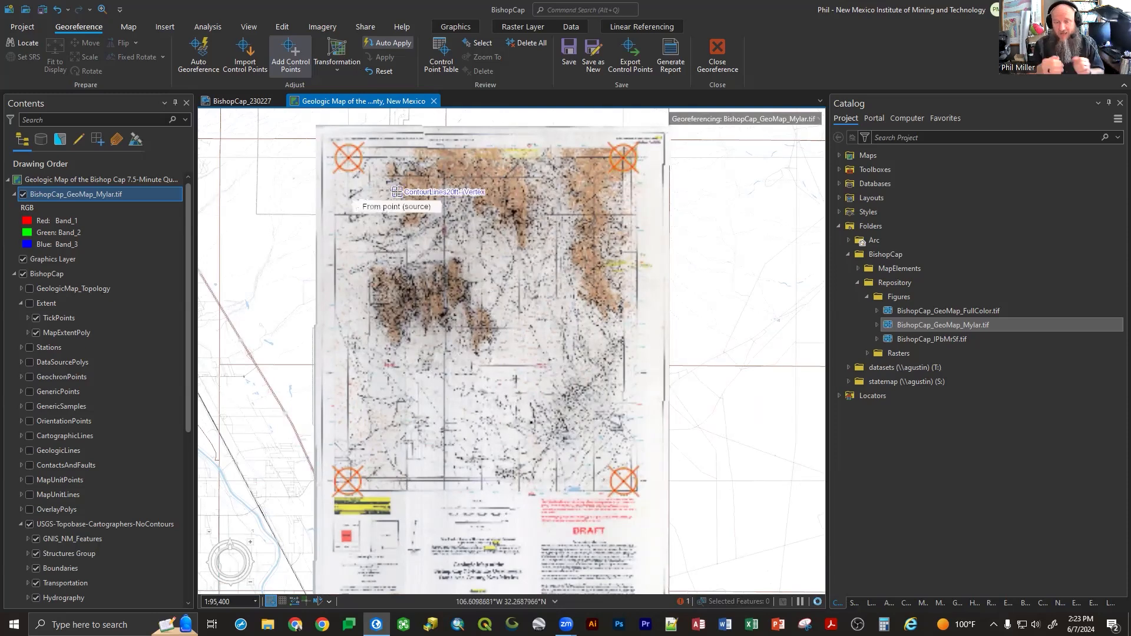
# - Change the georeferencing transformation to Projective and review the available transformation types
pyautogui.click(337, 63)
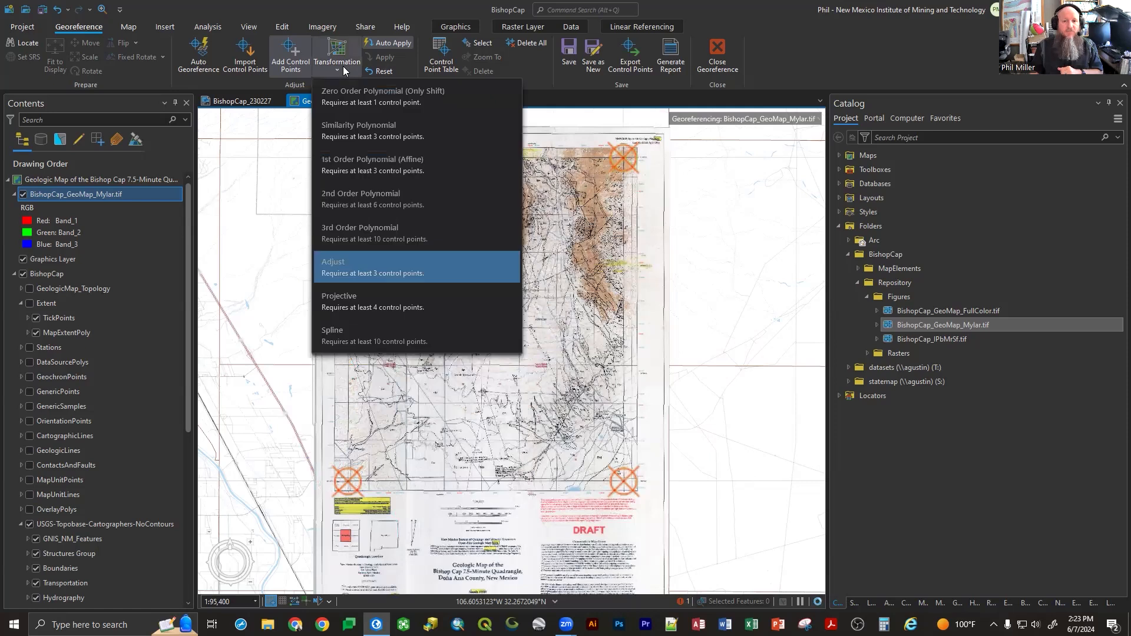
pyautogui.click(340, 297)
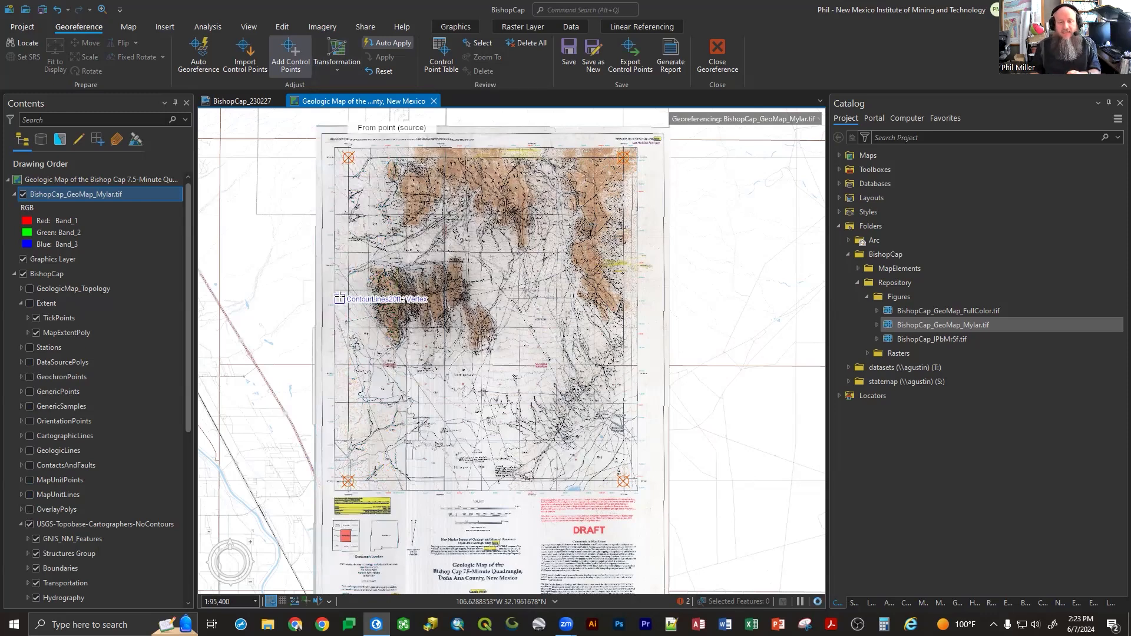
pyautogui.click(335, 66)
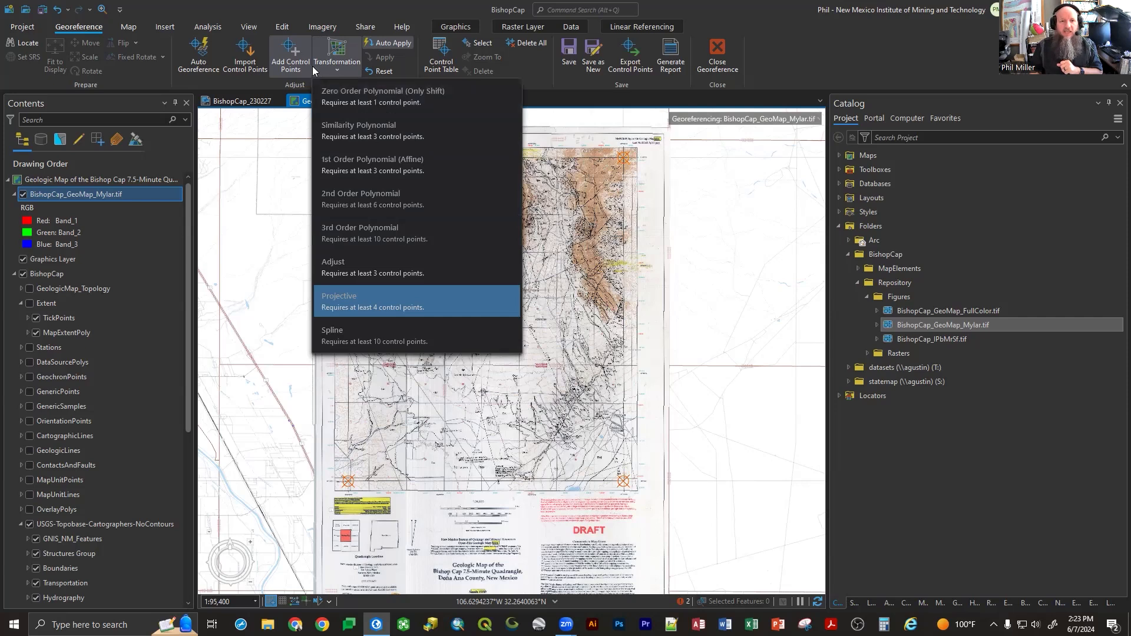
# - Place the fifth control point's source on the tick crossing the quadrangle's western boundary line at 32°12'30"N
pyautogui.click(292, 49)
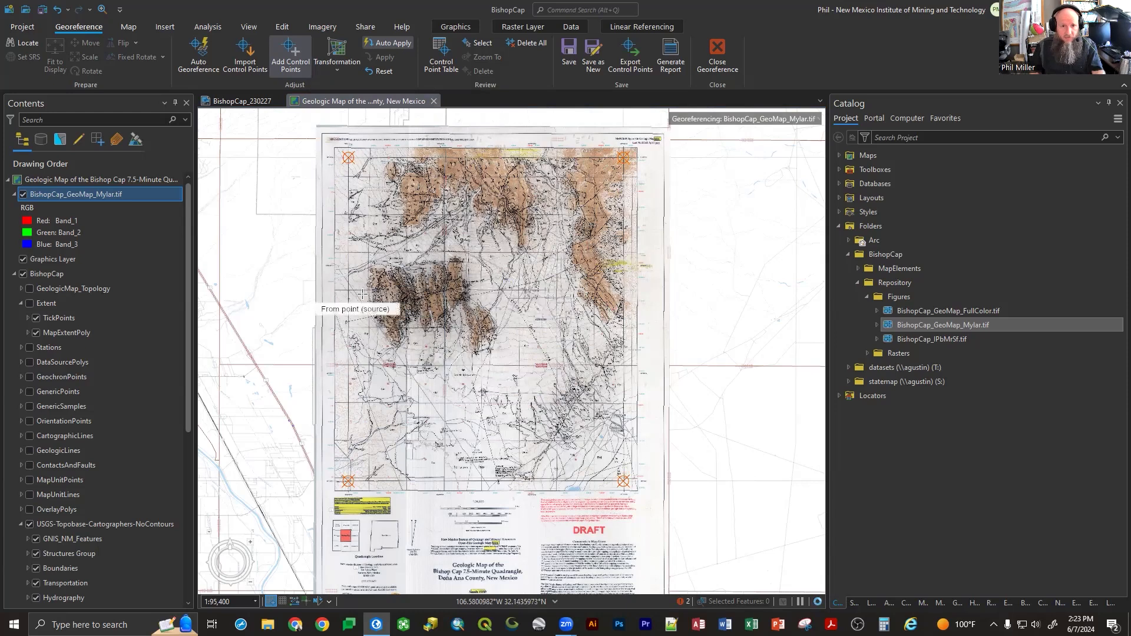
pyautogui.scroll(1, 323, 259)
pyautogui.scroll(6, 322, 259)
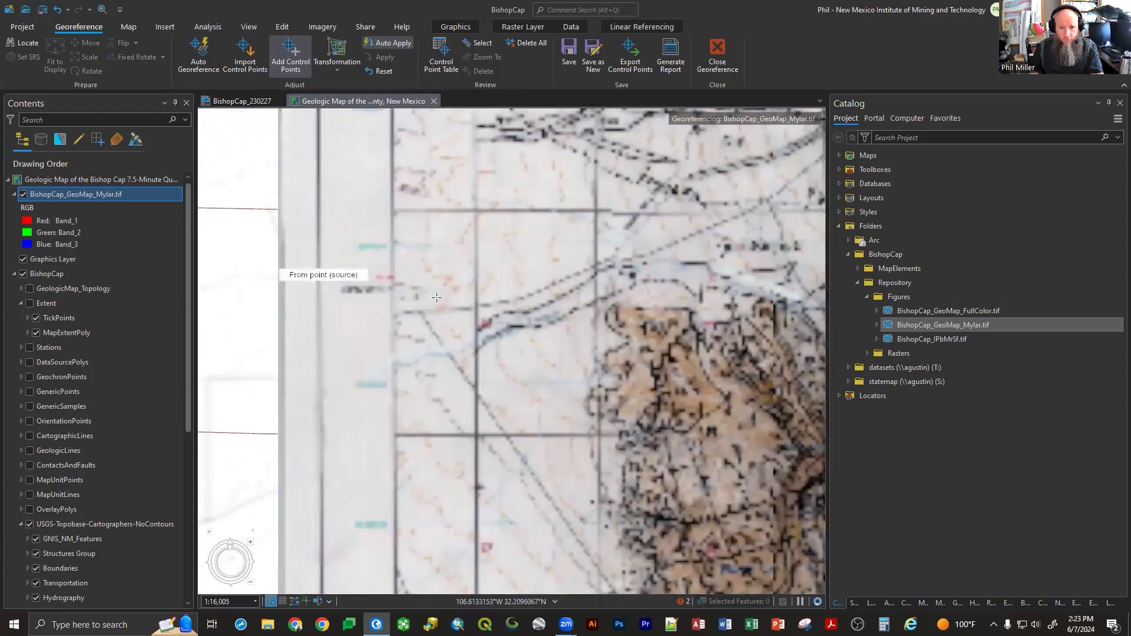
pyautogui.scroll(12, 481, 301)
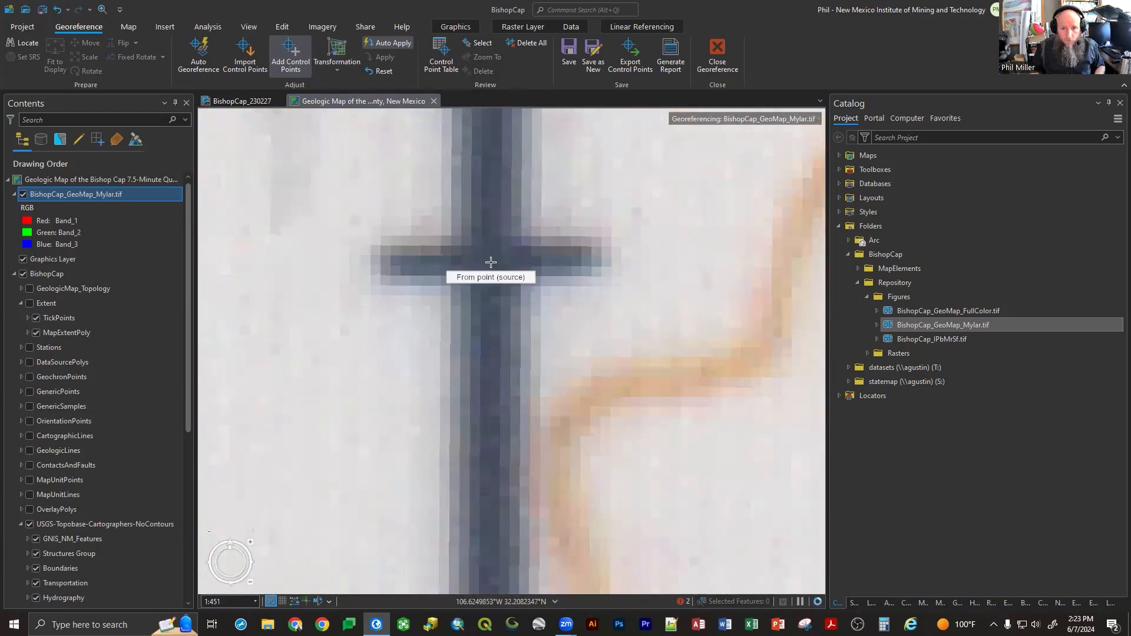
pyautogui.click(491, 263)
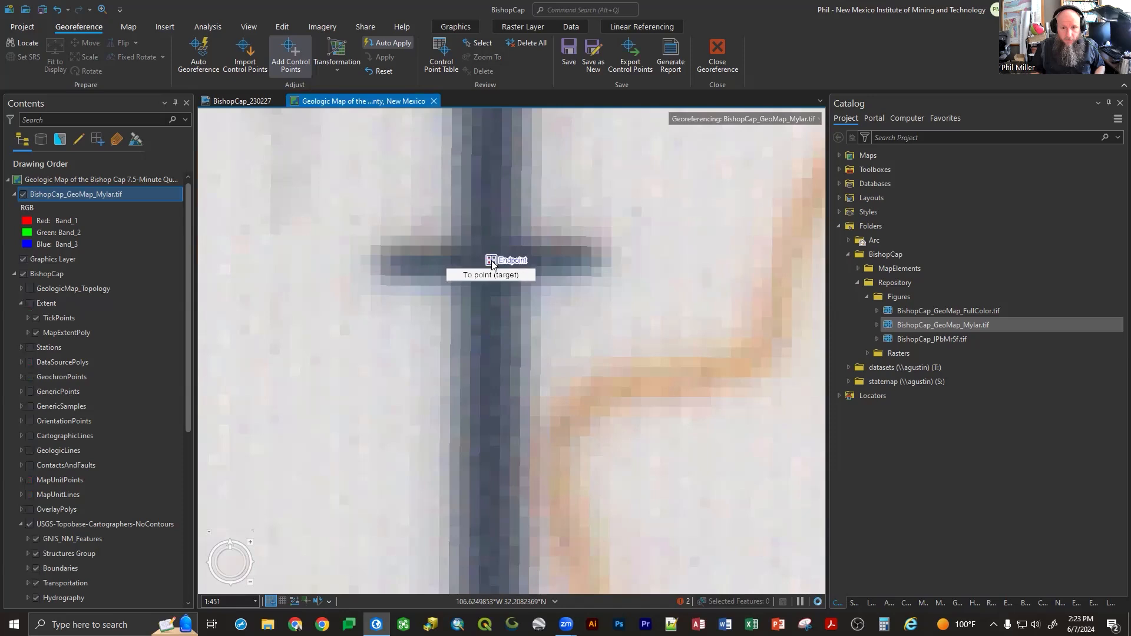
# - Set the fifth control point's target to longitude 106°37'30"W and latitude 32°12'30"N in degrees, minutes and seconds, and accept it
pyautogui.rightClick(492, 263)
pyautogui.click(605, 300)
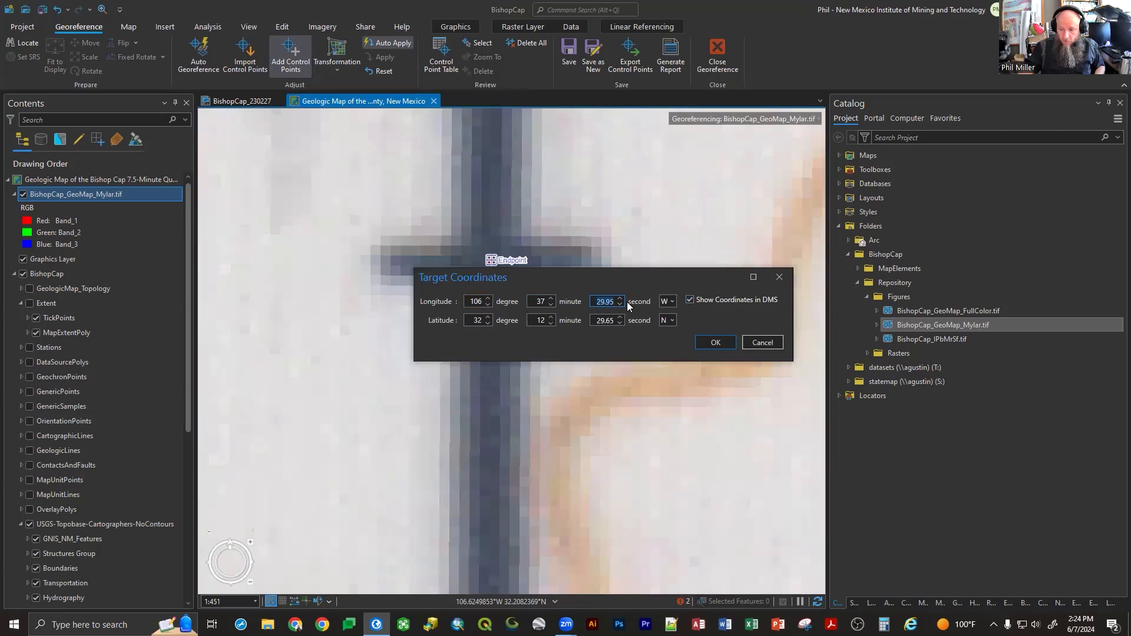
pyautogui.press('Tab')
pyautogui.press('Tab')
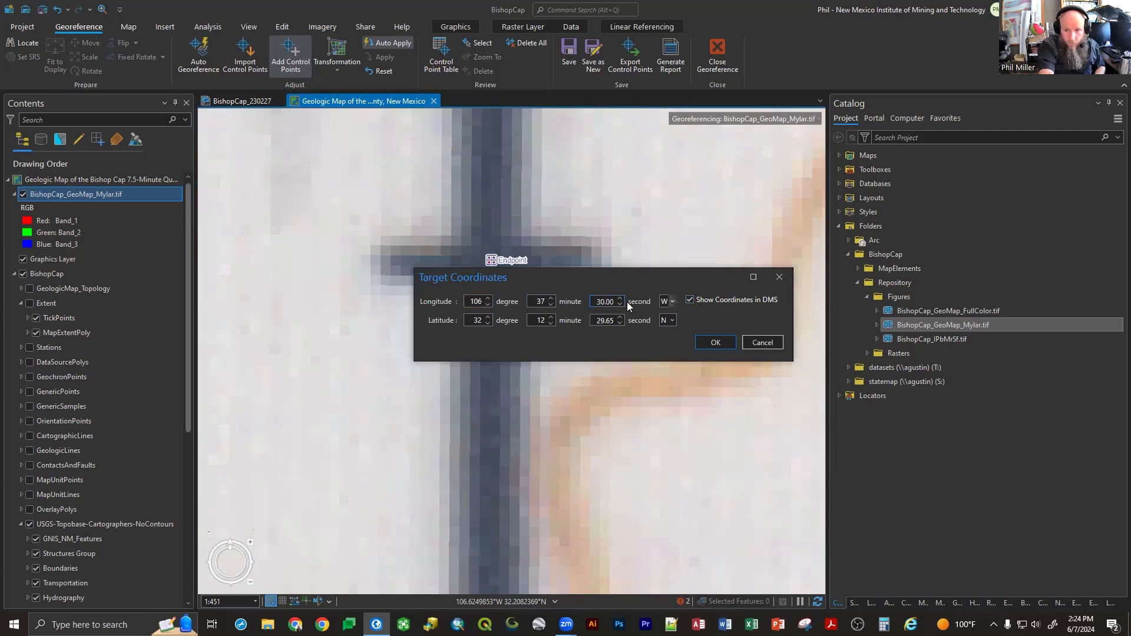
pyautogui.write('32')
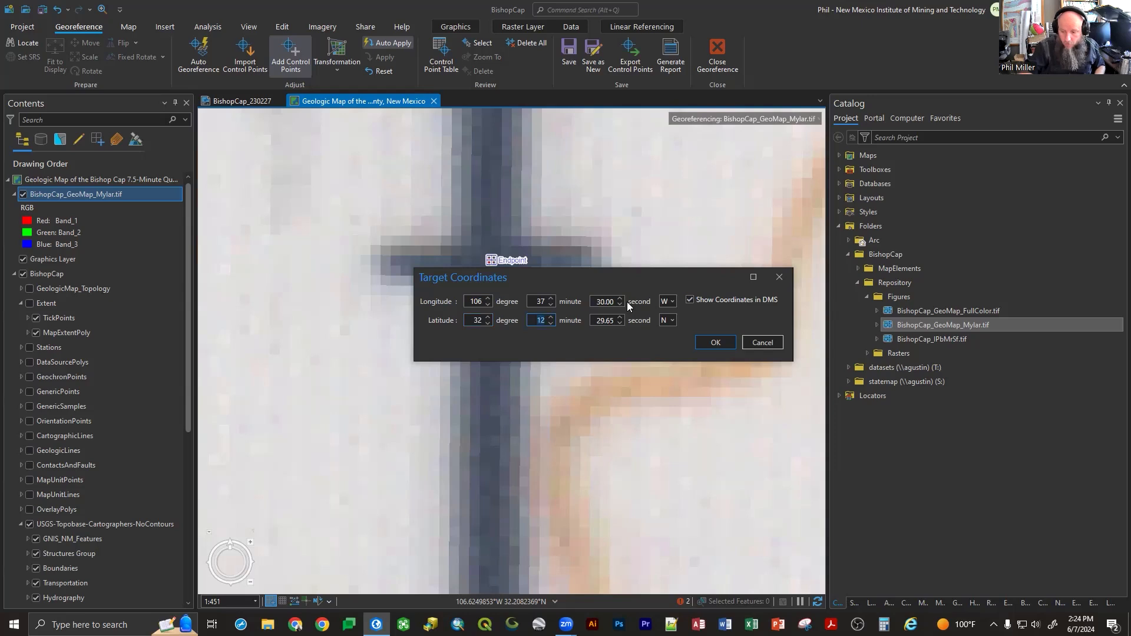
pyautogui.write('12')
pyautogui.write('30')
pyautogui.click(715, 343)
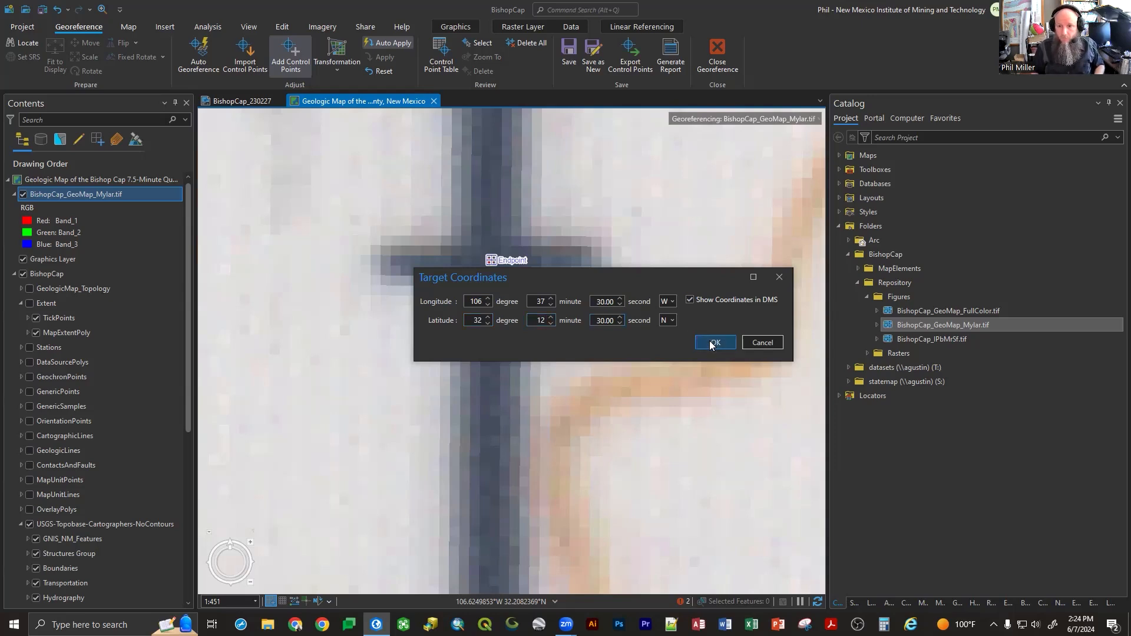
# - Add the sixth and seventh control points at the scan's graticule ticks and accept their target coordinates
pyautogui.scroll(-6, 290, 227)
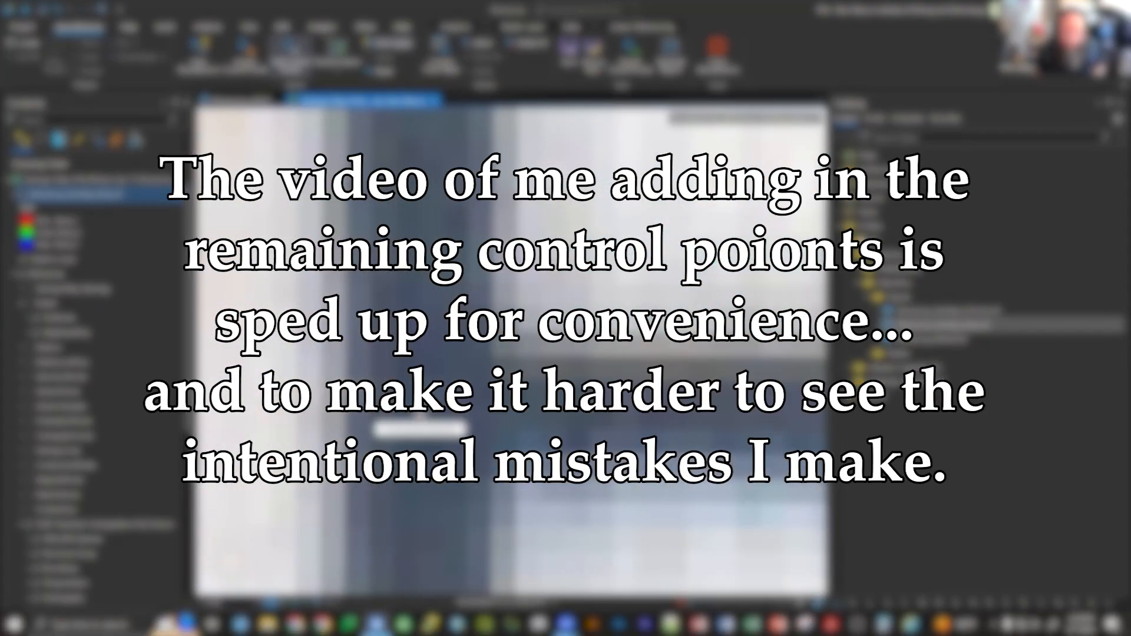
pyautogui.click(716, 347)
pyautogui.scroll(-10, 412, 421)
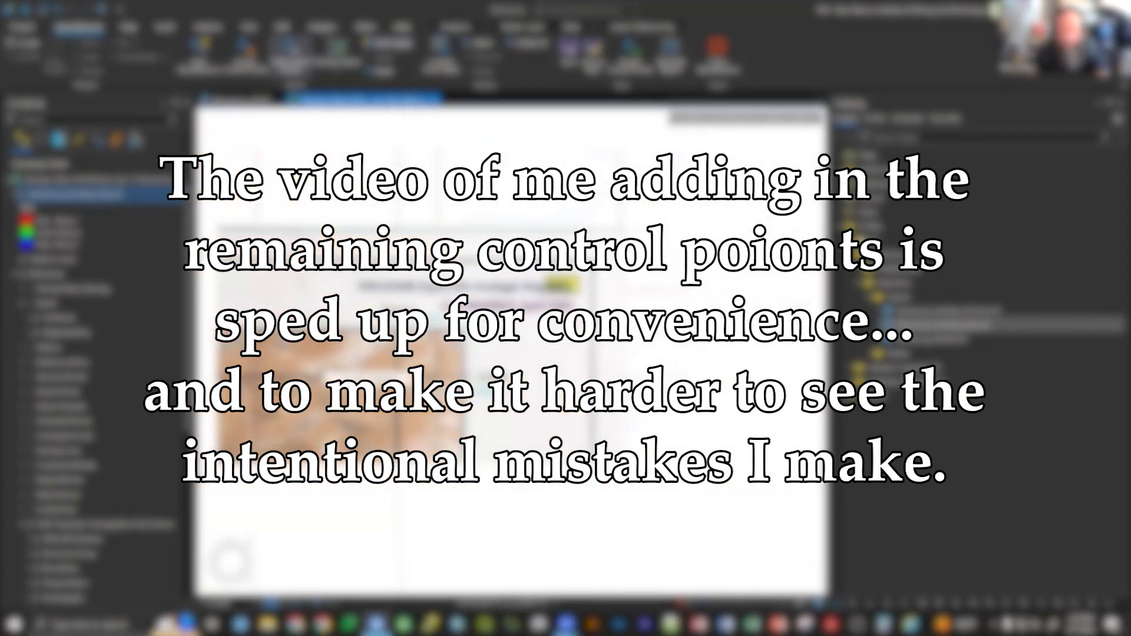
pyautogui.scroll(5, 383, 435)
pyautogui.click(383, 435)
pyautogui.rightClick(383, 434)
pyautogui.click(715, 347)
# - Add the eighth control point at another graticule tick on the scan and accept its target coordinates
pyautogui.scroll(-10, 448, 354)
pyautogui.scroll(10, 471, 329)
pyautogui.click(474, 330)
pyautogui.rightClick(473, 330)
pyautogui.click(716, 347)
# - Place the ninth control point's source at the next graticule tick and accept its target coordinates
pyautogui.scroll(-10, 695, 345)
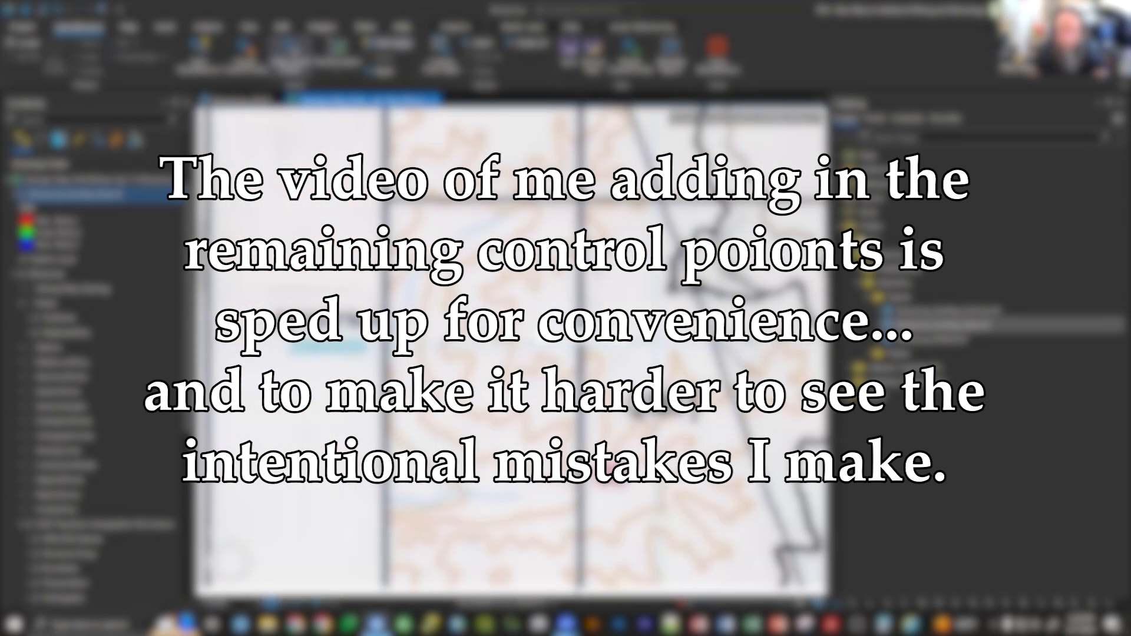
pyautogui.scroll(10, 592, 330)
pyautogui.click(592, 325)
pyautogui.rightClick(593, 325)
pyautogui.click(716, 346)
# - Add the tenth control point on the scanned line between the words FORT and BLISS and accept its target coordinates
pyautogui.scroll(-10, 648, 347)
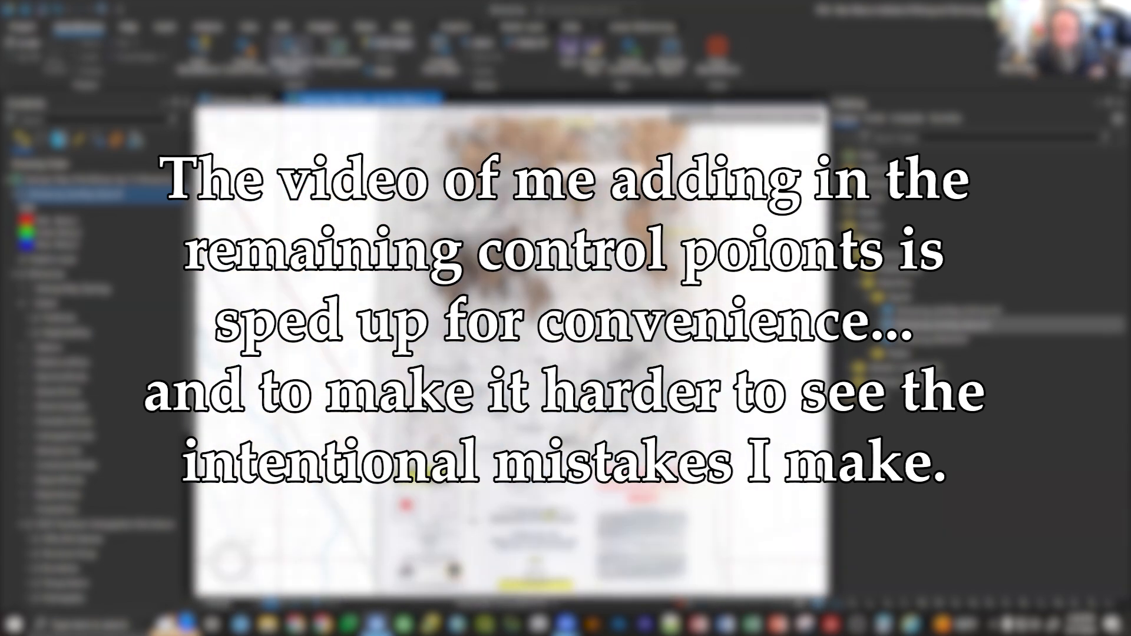
pyautogui.scroll(10, 606, 353)
pyautogui.click(605, 352)
pyautogui.rightClick(606, 353)
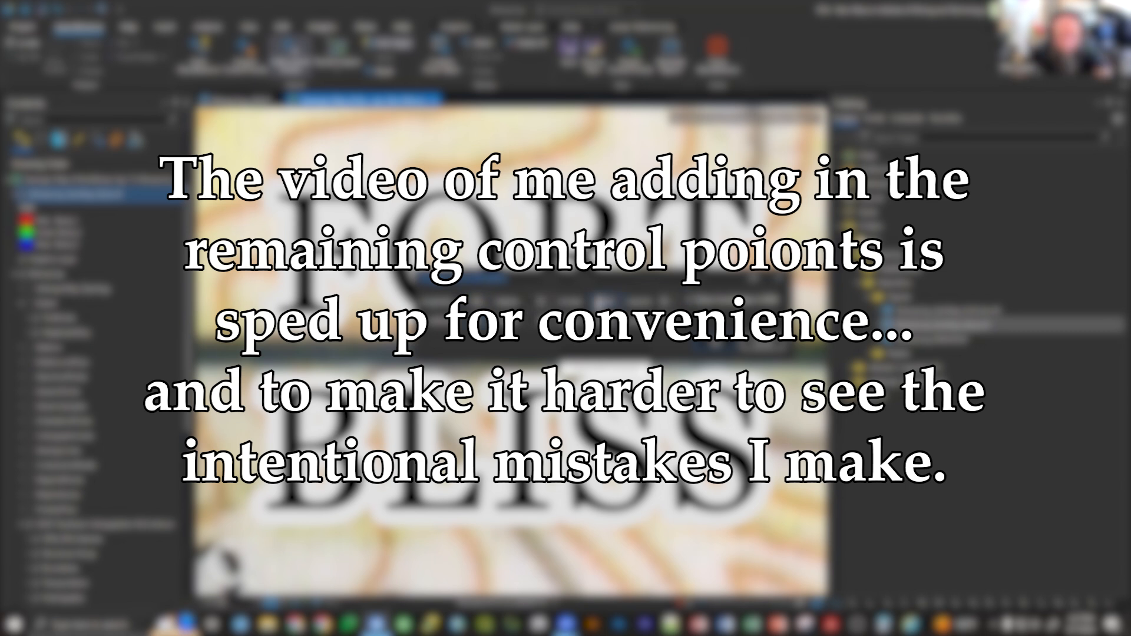
pyautogui.click(715, 347)
# - Add control points at the next two graticule ticks on the scan and accept their target coordinates
pyautogui.scroll(-10, 678, 306)
pyautogui.scroll(10, 603, 359)
pyautogui.click(602, 359)
pyautogui.rightClick(602, 359)
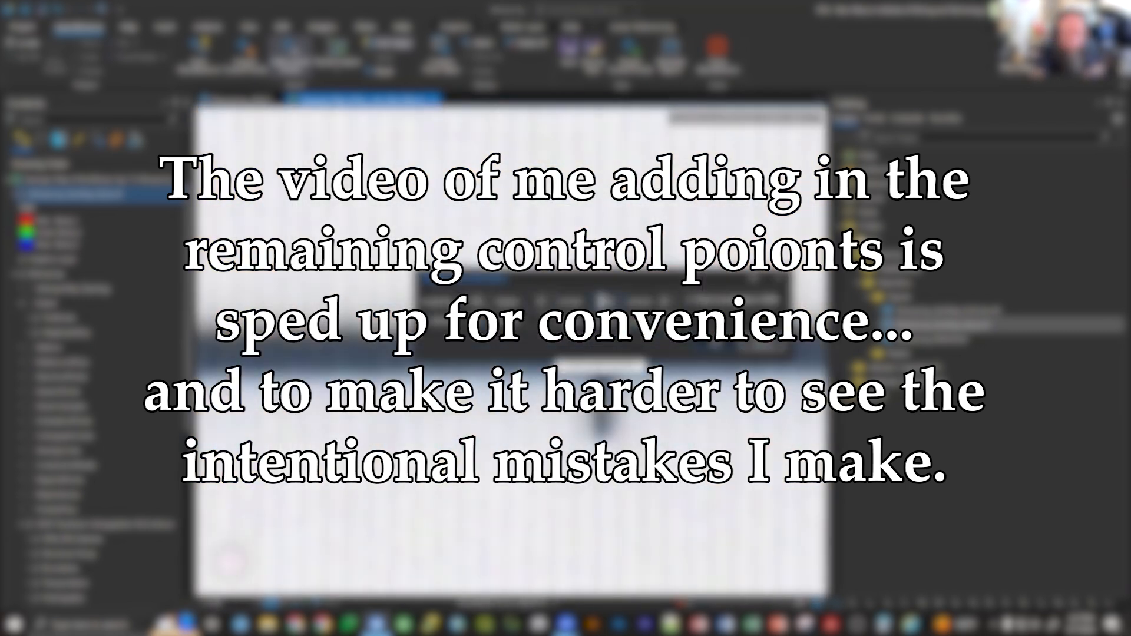
pyautogui.click(715, 346)
pyautogui.scroll(-10, 677, 330)
pyautogui.scroll(10, 495, 406)
pyautogui.click(651, 439)
pyautogui.rightClick(651, 439)
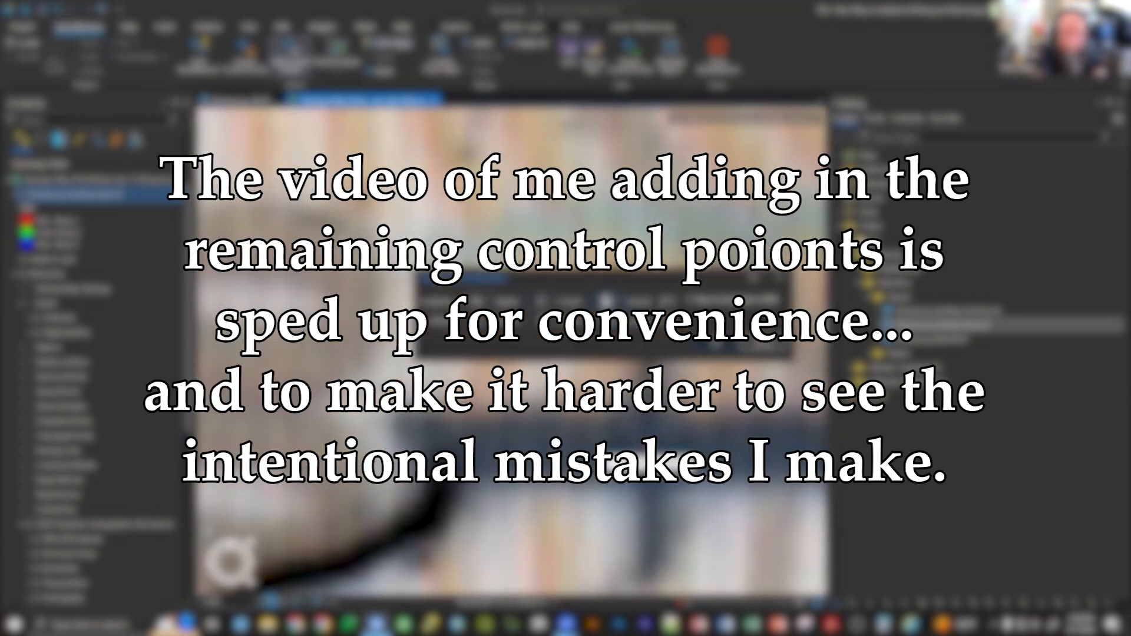
pyautogui.click(715, 346)
# - Add a control point at the following graticule tick on the scan and accept its target coordinates
pyautogui.scroll(-10, 678, 336)
pyautogui.scroll(10, 530, 501)
pyautogui.click(583, 416)
pyautogui.rightClick(583, 416)
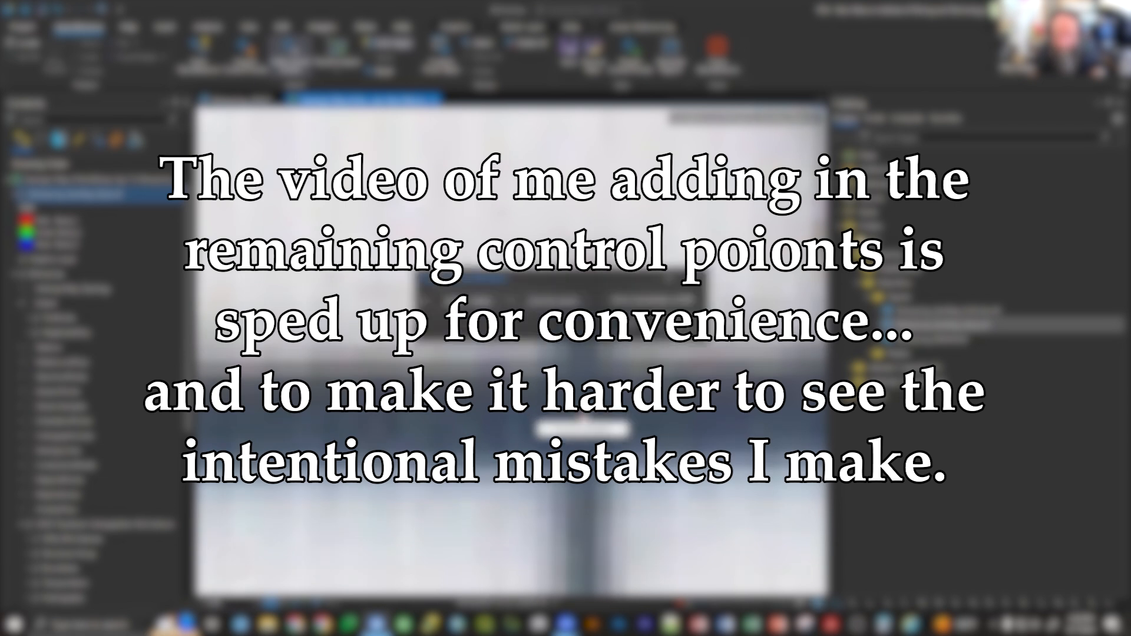
pyautogui.click(715, 346)
# - Locate another unused graticule tick from the scan's full extent, add a control point there and accept its target coordinates
pyautogui.rightClick(77, 194)
pyautogui.click(88, 258)
pyautogui.scroll(5, 507, 213)
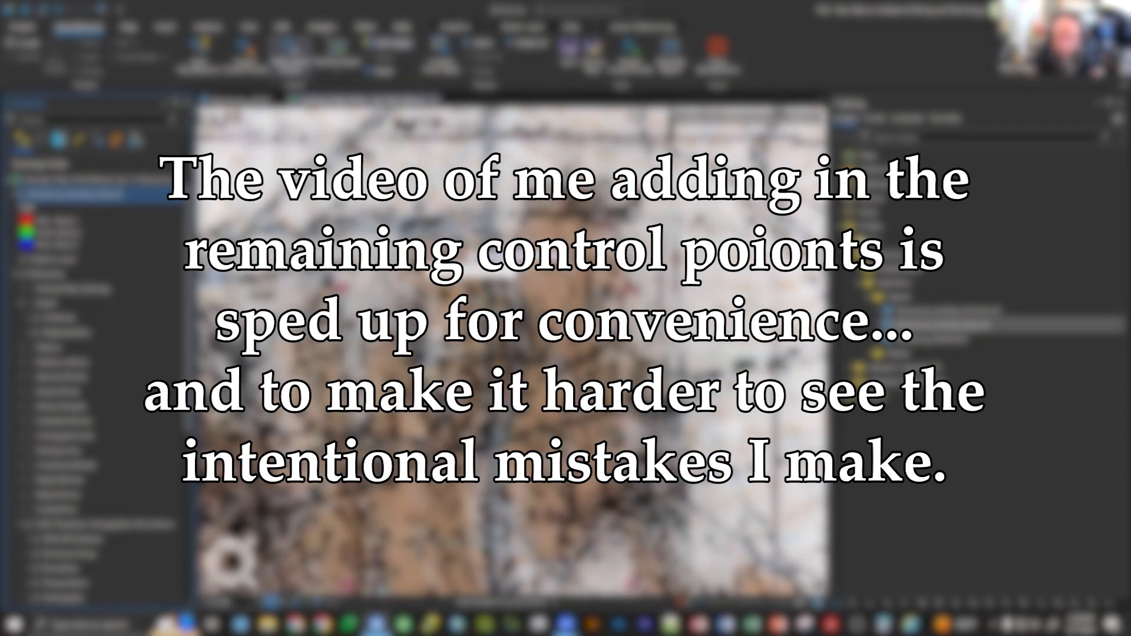
pyautogui.scroll(-3, 507, 283)
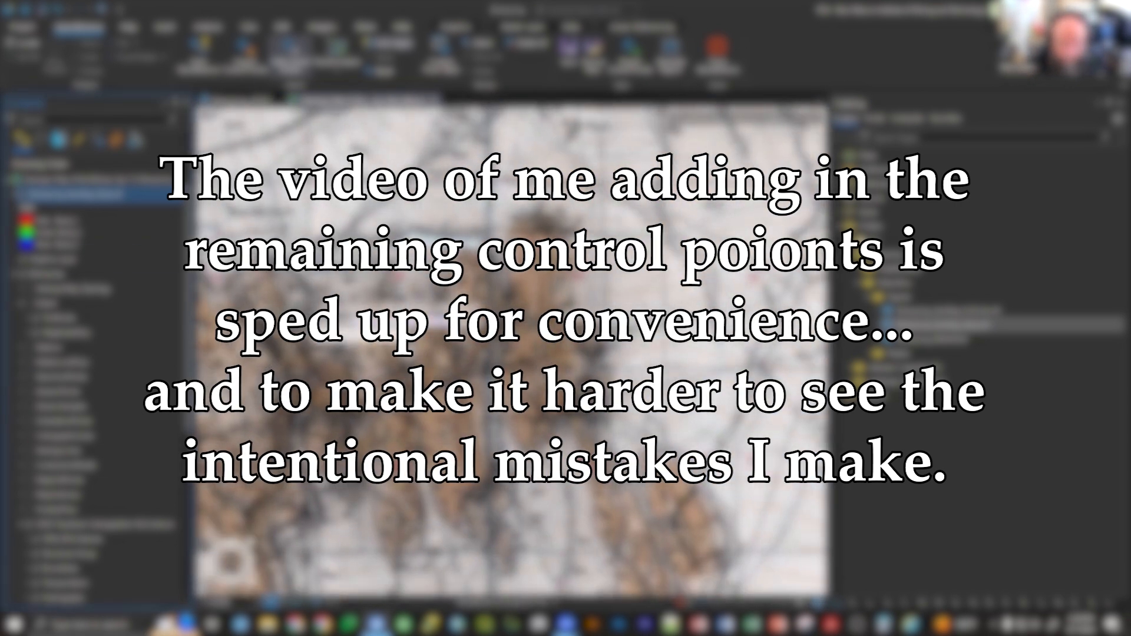
pyautogui.scroll(3, 295, 353)
pyautogui.scroll(-2, 507, 282)
pyautogui.moveTo(76, 194)
pyautogui.mouseDown()
pyautogui.moveTo(46, 305)
pyautogui.moveTo(65, 190)
pyautogui.mouseUp()
pyautogui.scroll(-5, 507, 330)
pyautogui.scroll(5, 548, 330)
pyautogui.click(50, 348)
pyautogui.scroll(-4, 507, 330)
pyautogui.scroll(3, 507, 330)
pyautogui.scroll(5, 477, 418)
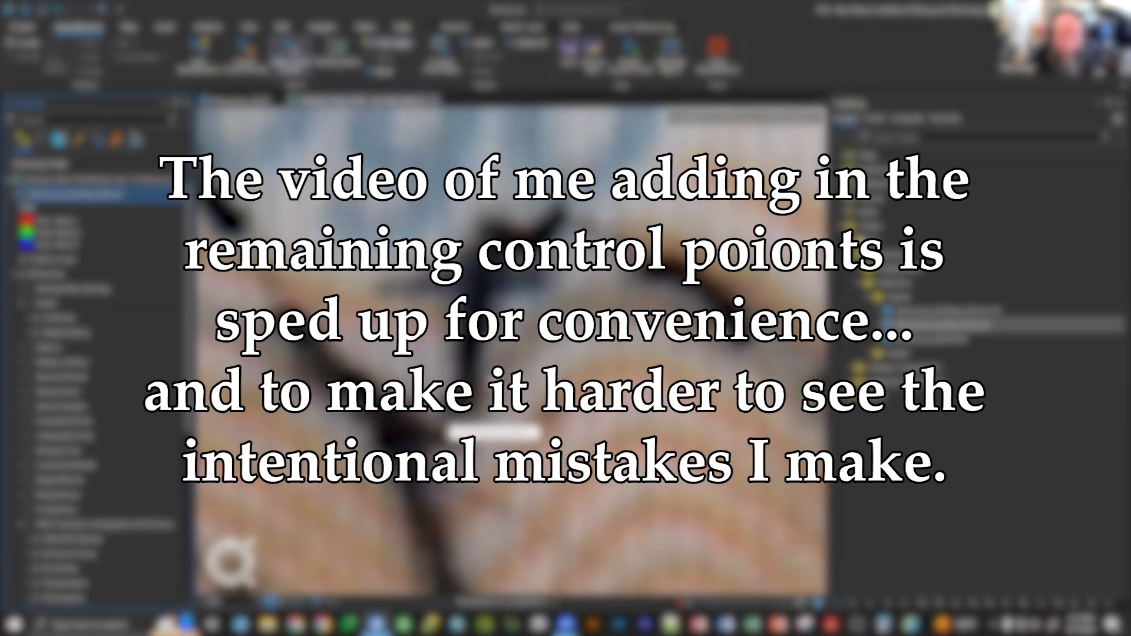
pyautogui.click(476, 278)
pyautogui.rightClick(477, 278)
pyautogui.click(701, 352)
# - Add two further control points at remaining graticule ticks and accept their target coordinates
pyautogui.scroll(5, 415, 307)
pyautogui.click(415, 306)
pyautogui.rightClick(415, 307)
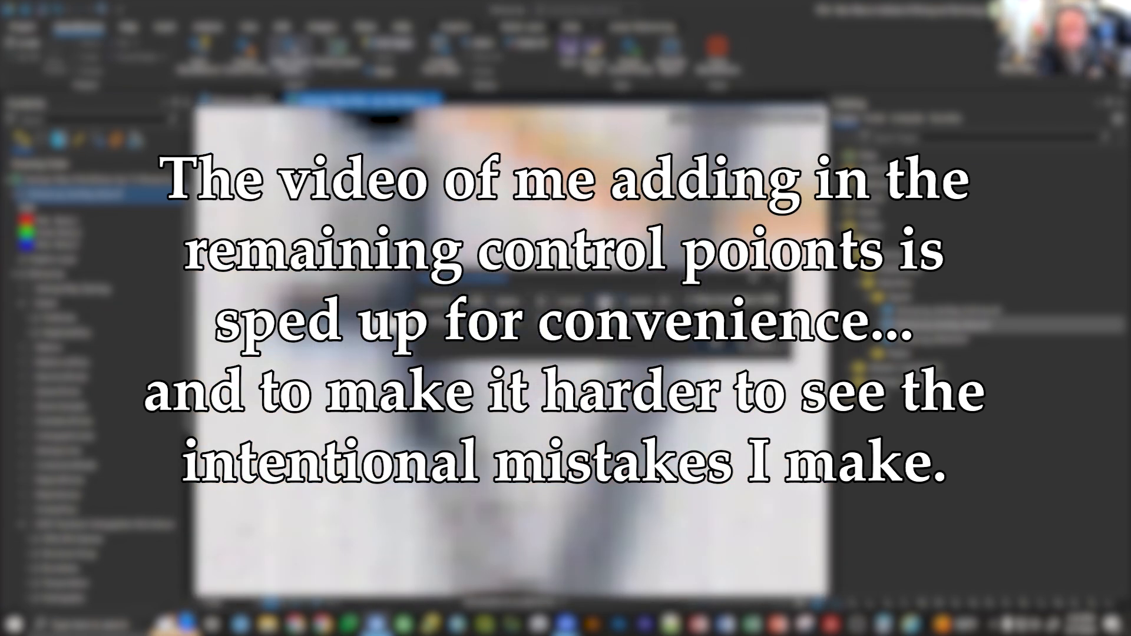
pyautogui.click(701, 352)
pyautogui.scroll(-5, 506, 330)
pyautogui.scroll(4, 434, 415)
pyautogui.scroll(5, 434, 415)
pyautogui.click(410, 263)
pyautogui.rightClick(410, 263)
pyautogui.click(701, 354)
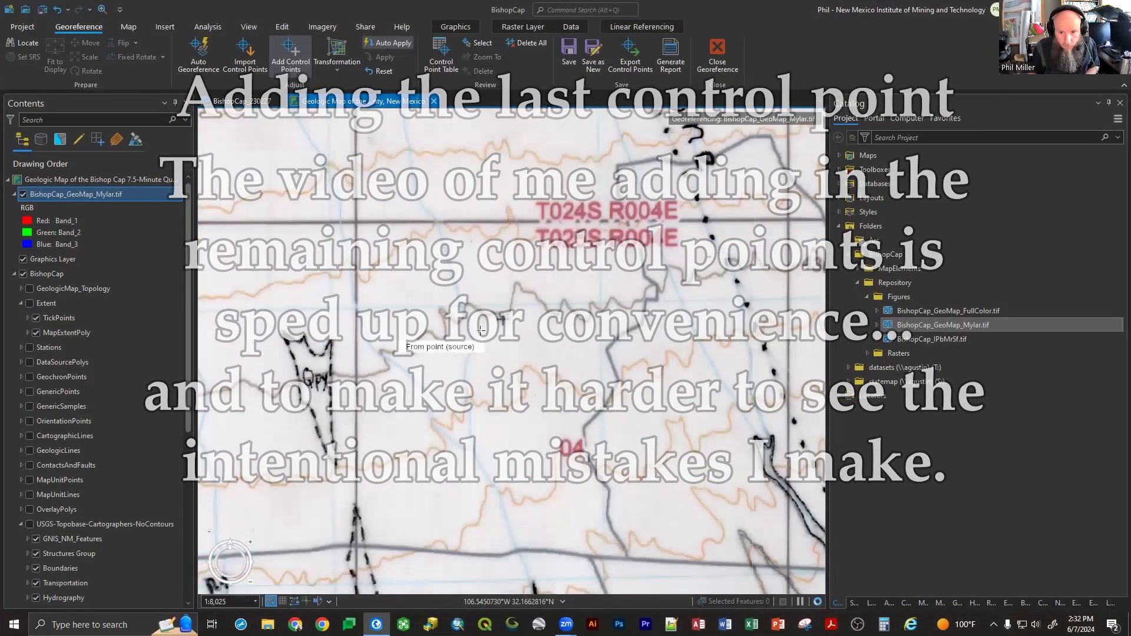
# - Add the last control point at the tick near T025S R004E, with target longitude 106° 32' 30" W and latitude 32° 10' N
pyautogui.scroll(8, 503, 318)
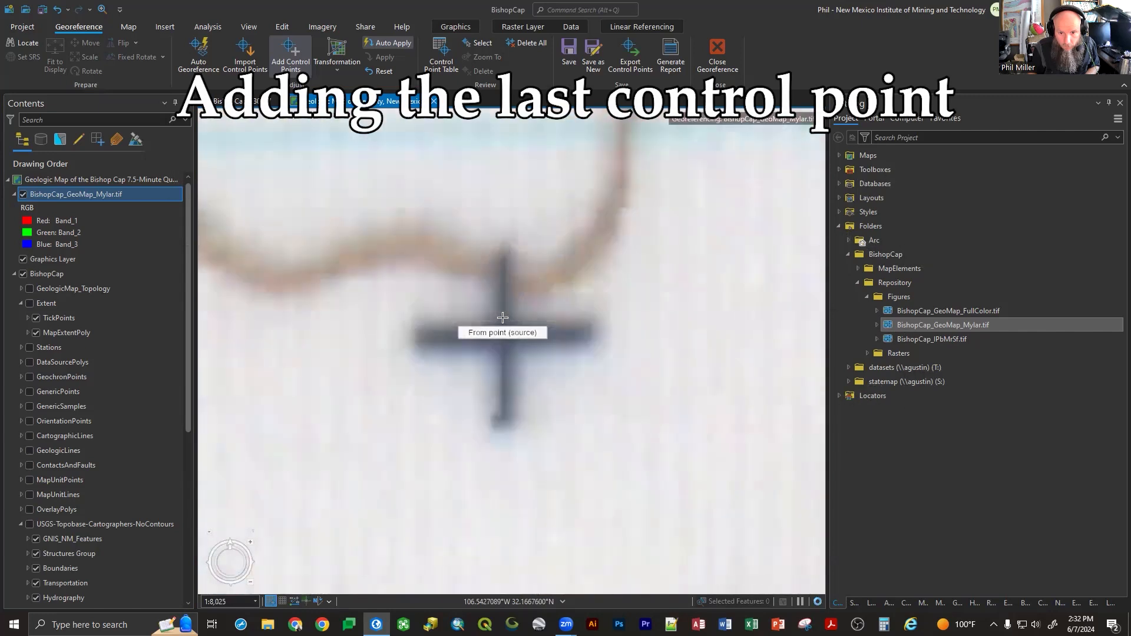
pyautogui.scroll(4, 502, 321)
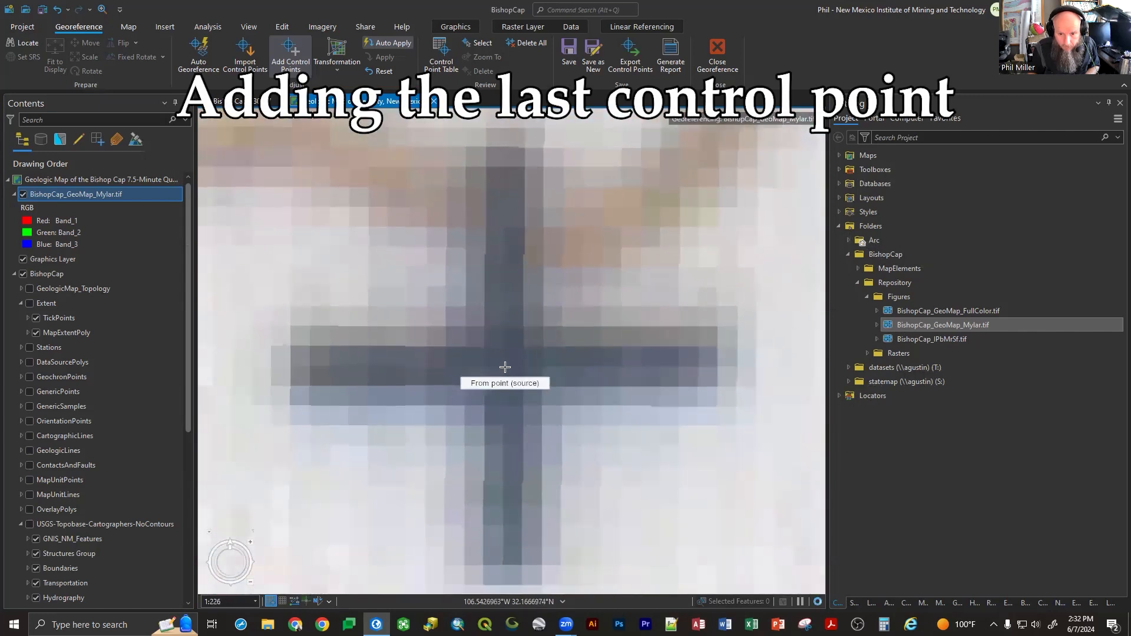
pyautogui.click(505, 365)
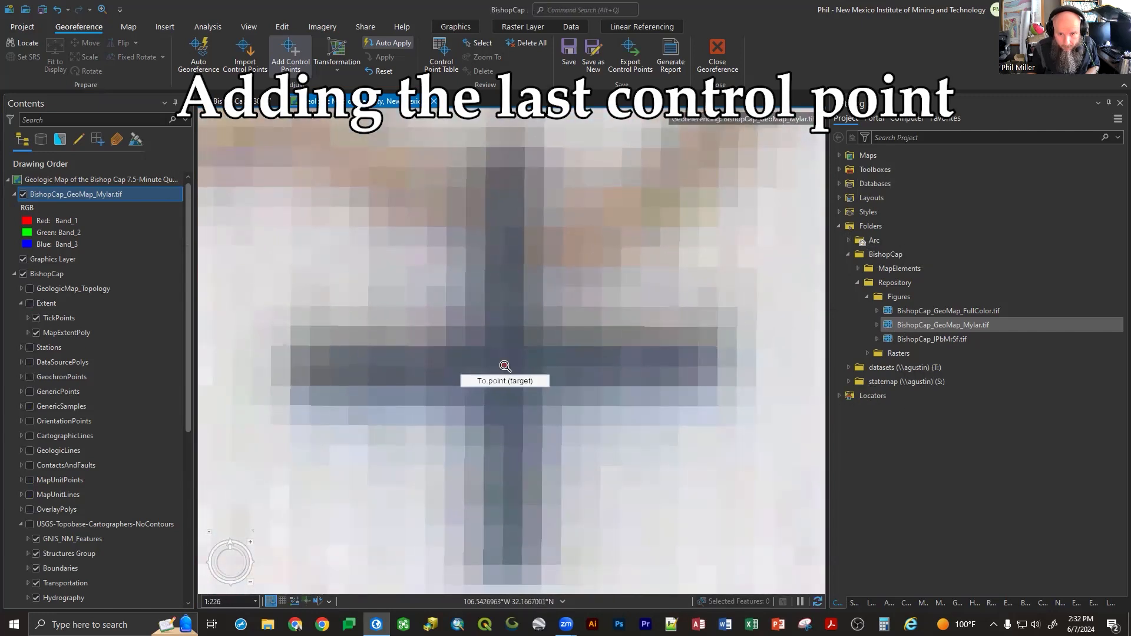
pyautogui.rightClick(504, 366)
pyautogui.click(608, 302)
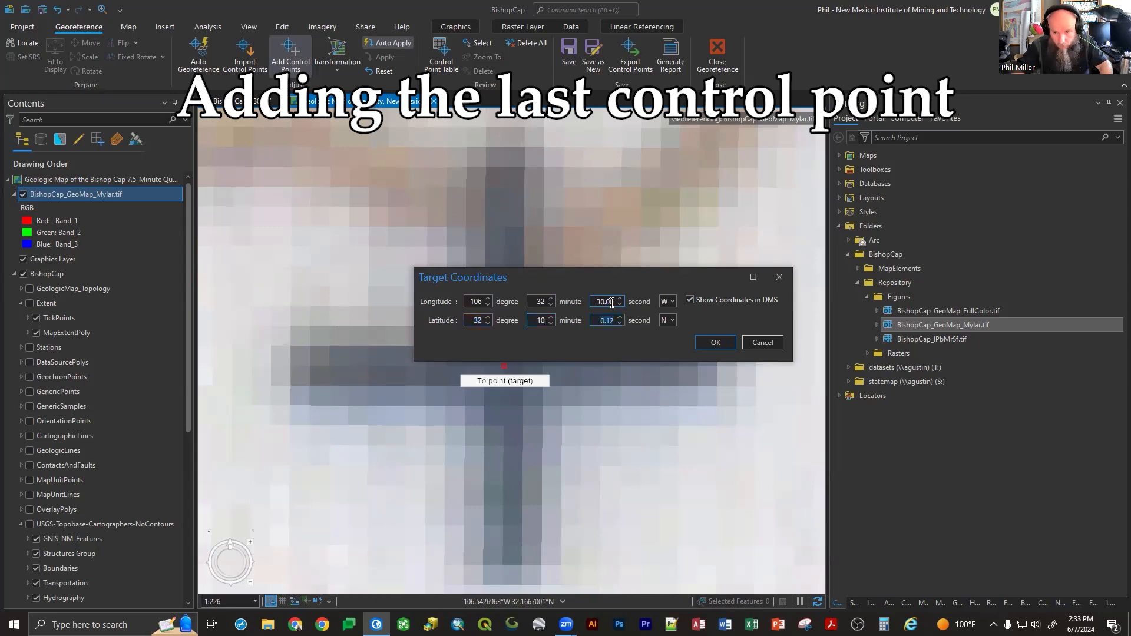
pyautogui.click(716, 342)
# - Open the control point table, enlarge it and sort the links by ascending residual
pyautogui.scroll(-5, 665, 359)
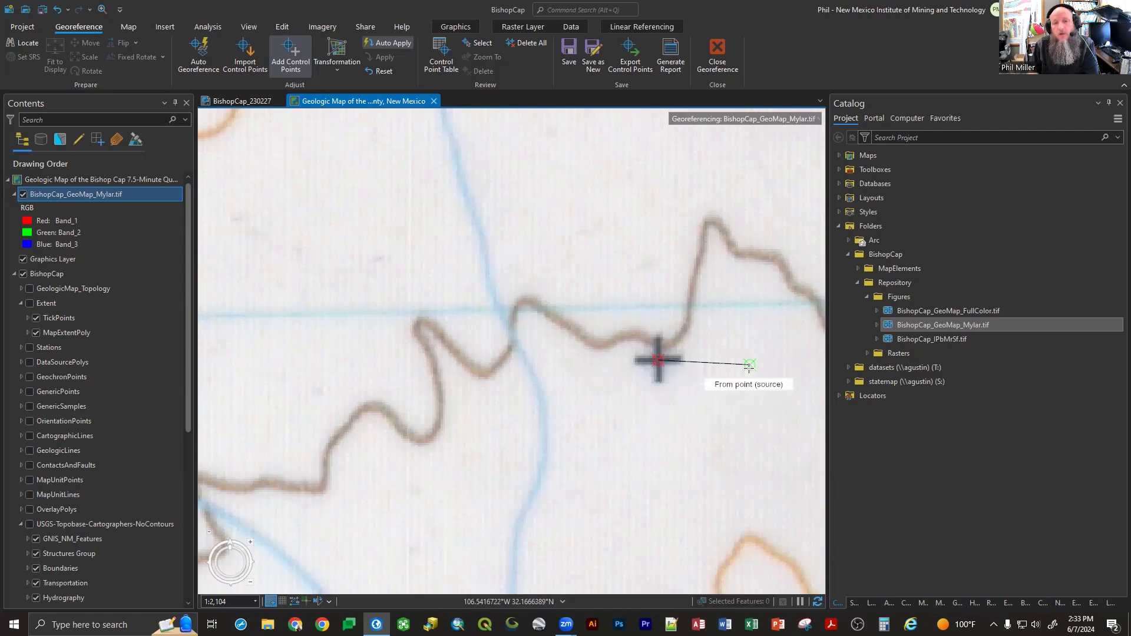
pyautogui.scroll(-3, 748, 366)
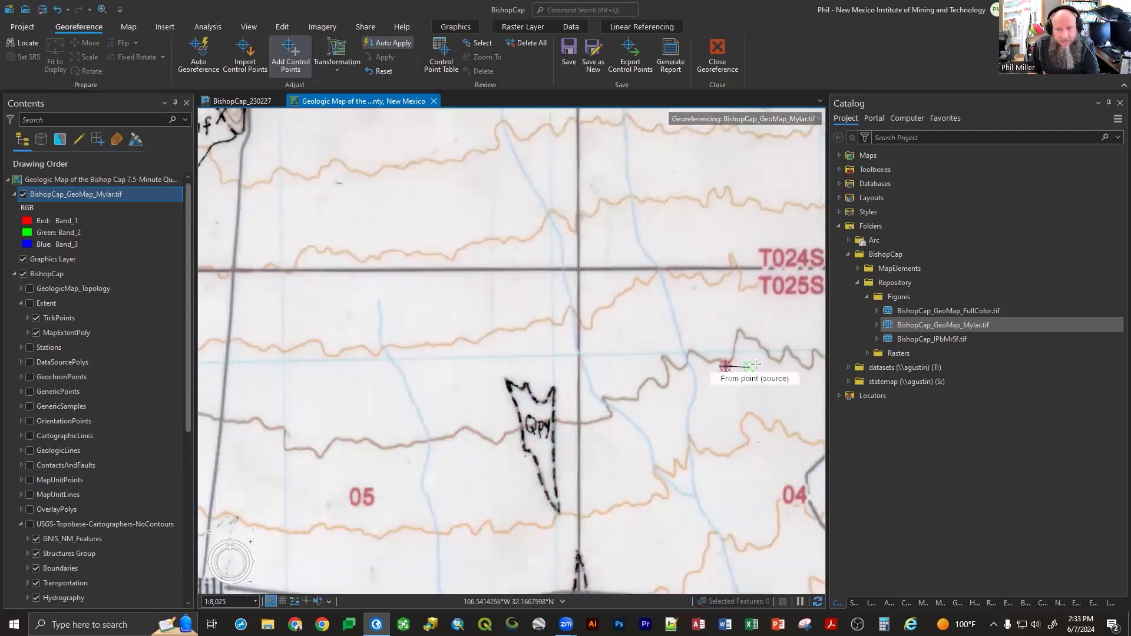
pyautogui.scroll(-1, 754, 366)
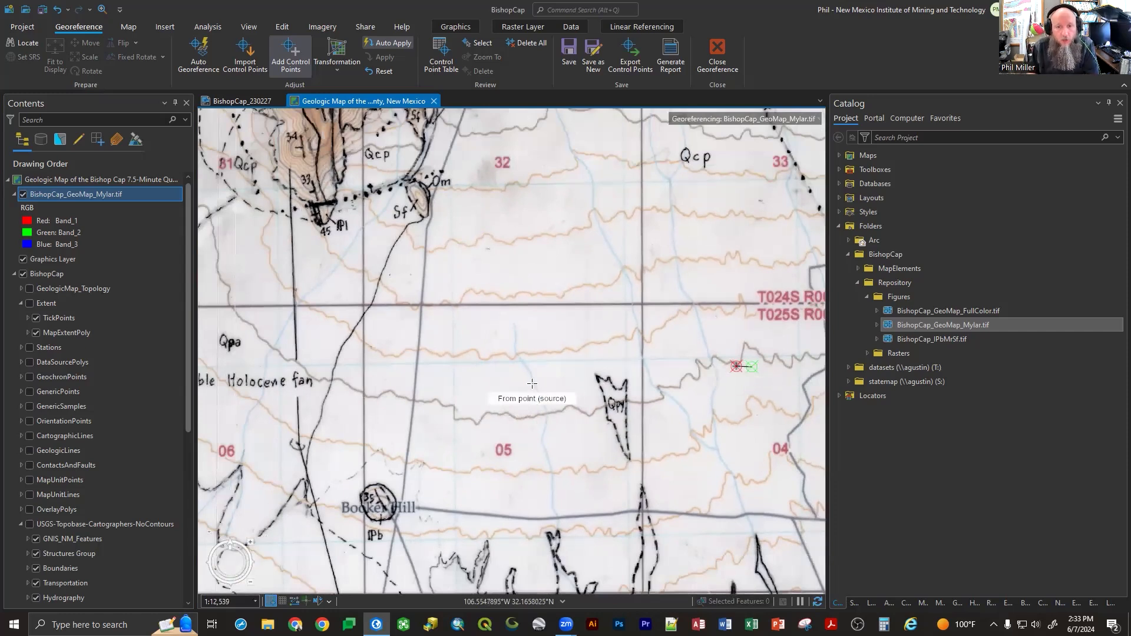
pyautogui.scroll(-2, 530, 386)
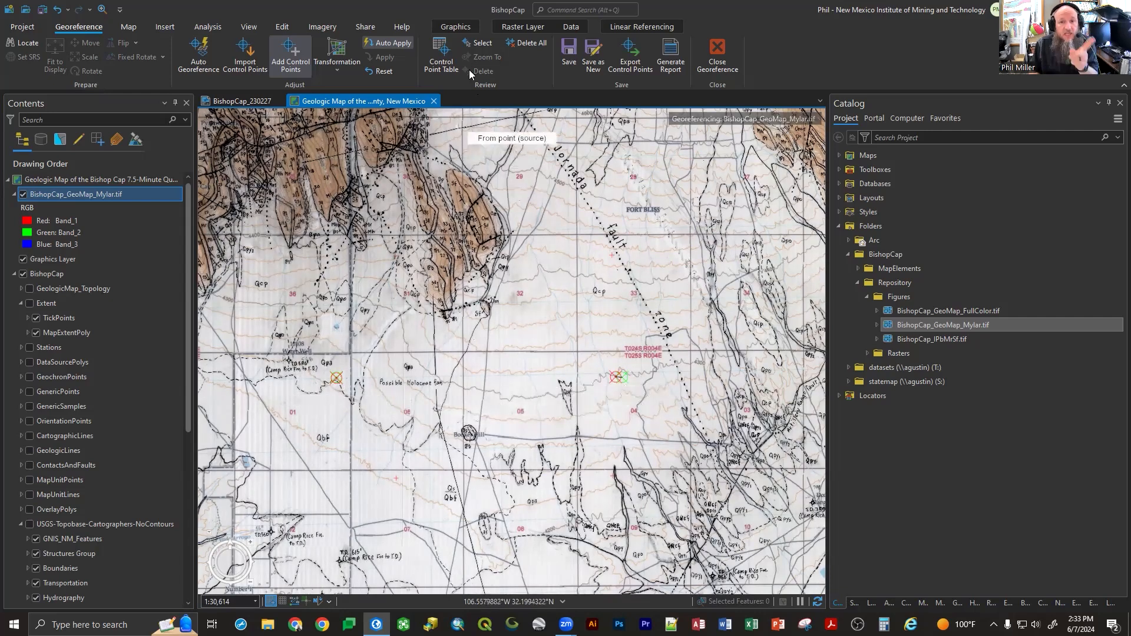
pyautogui.click(443, 49)
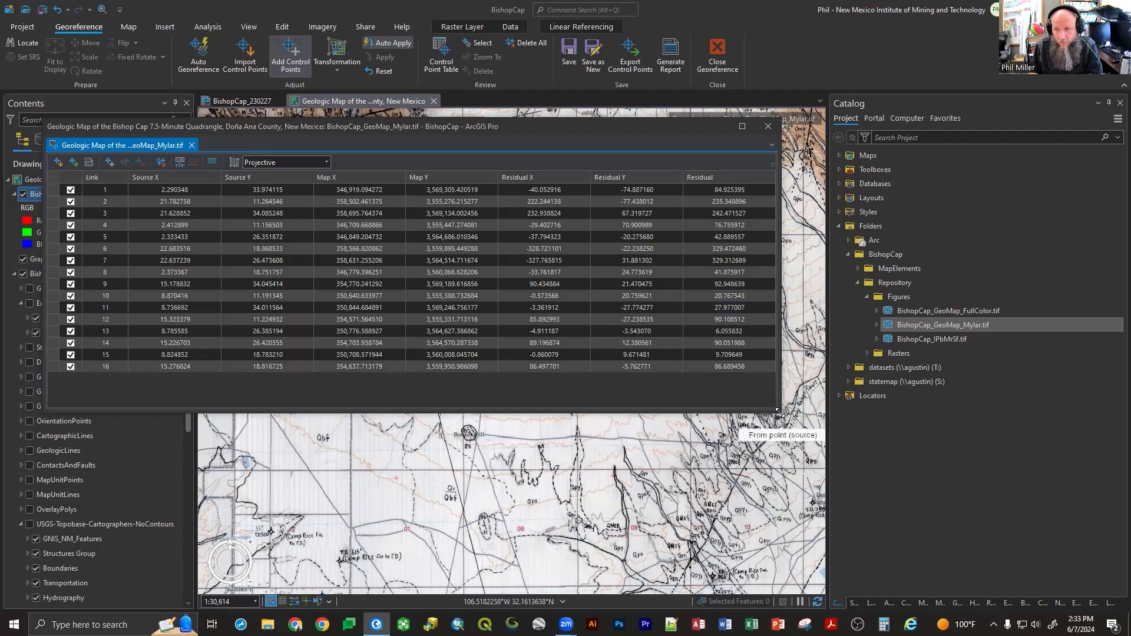
pyautogui.moveTo(778, 412); pyautogui.dragTo(945, 511)
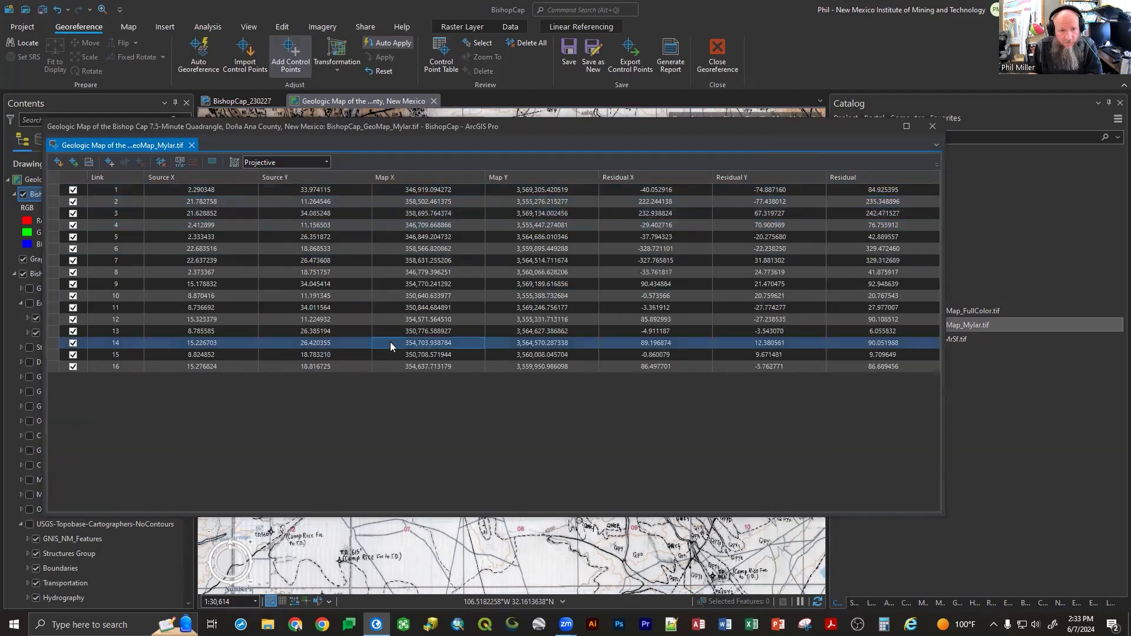
pyautogui.click(872, 176)
pyautogui.click(872, 177)
pyautogui.click(872, 177)
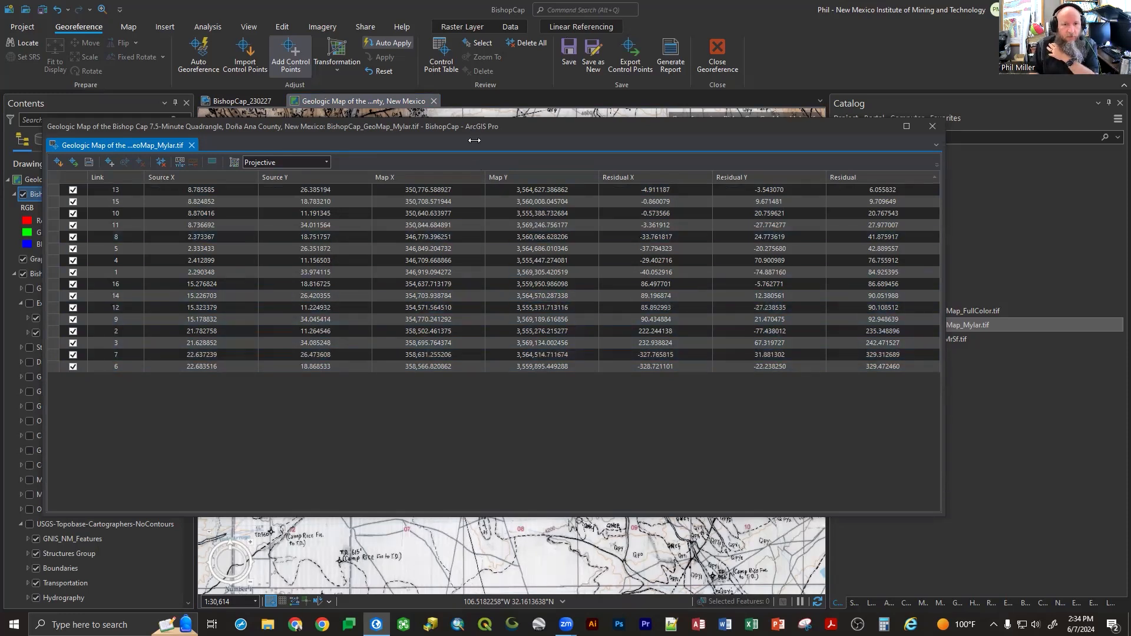
# - Change the transformation to 1st Order Polynomial (Affine), put the table aside and inspect the whole scan
pyautogui.moveTo(475, 140); pyautogui.dragTo(510, 140)
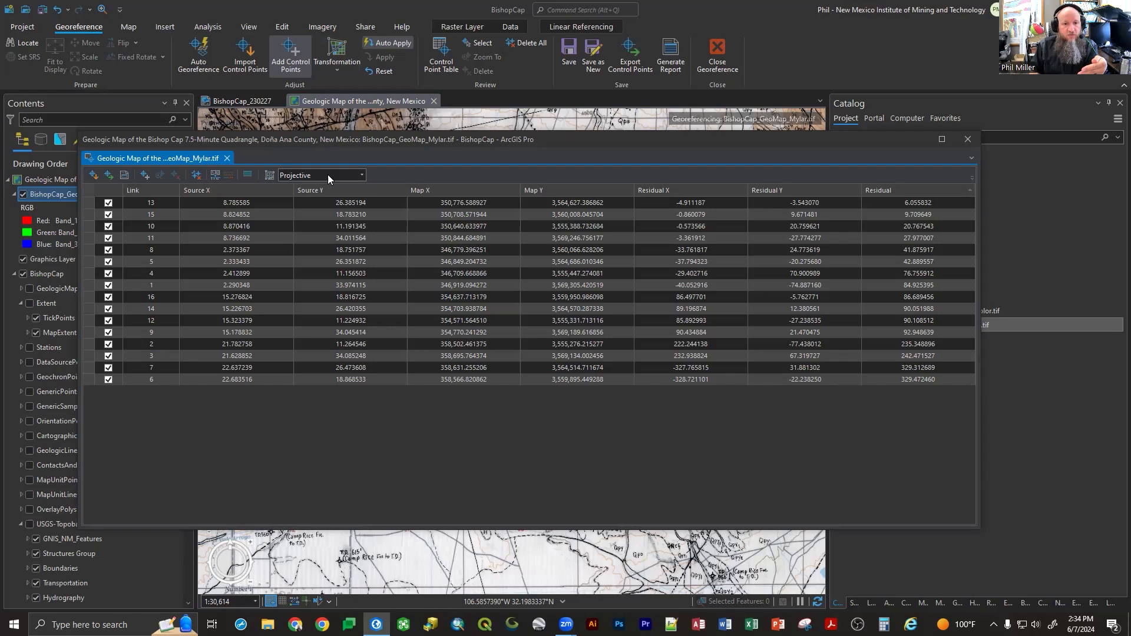
pyautogui.click(362, 175)
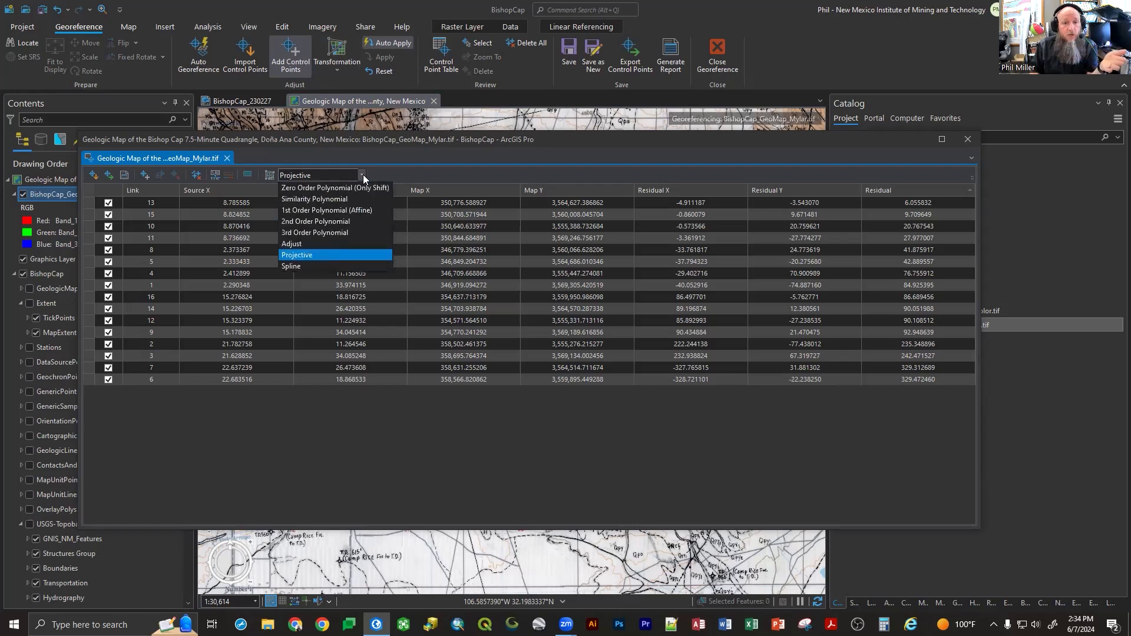
pyautogui.click(358, 212)
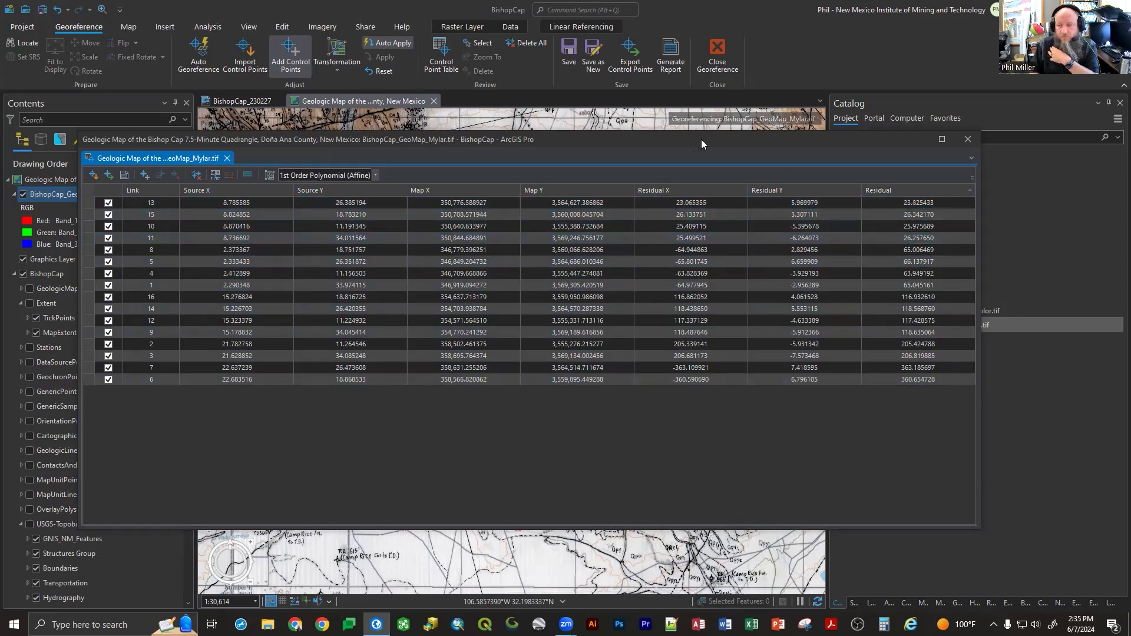
pyautogui.click(967, 139)
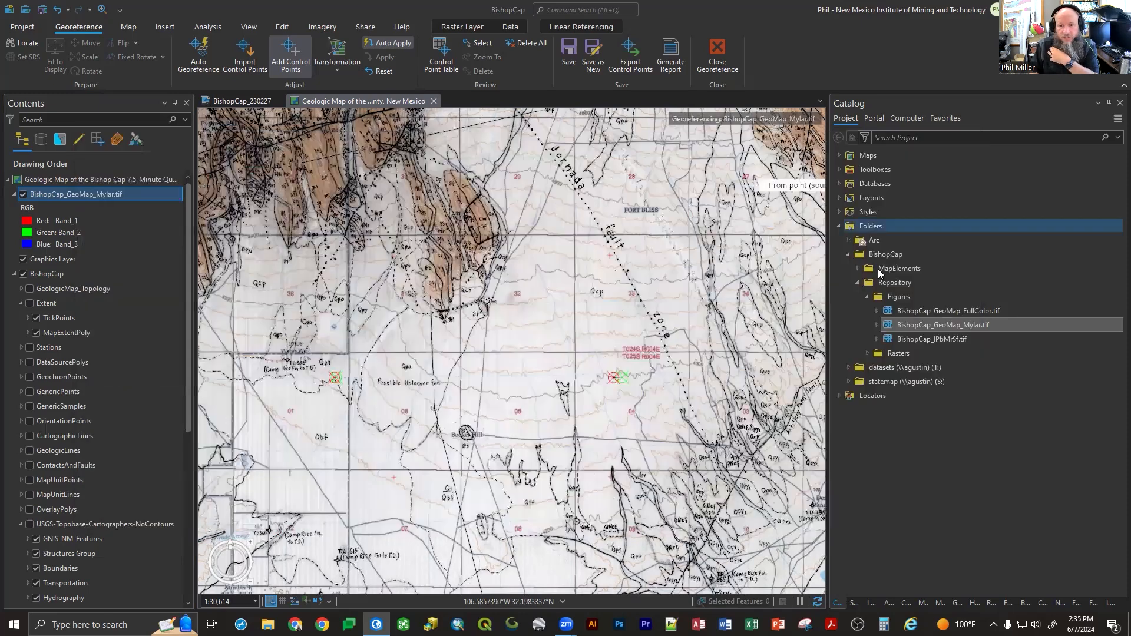
pyautogui.rightClick(87, 196)
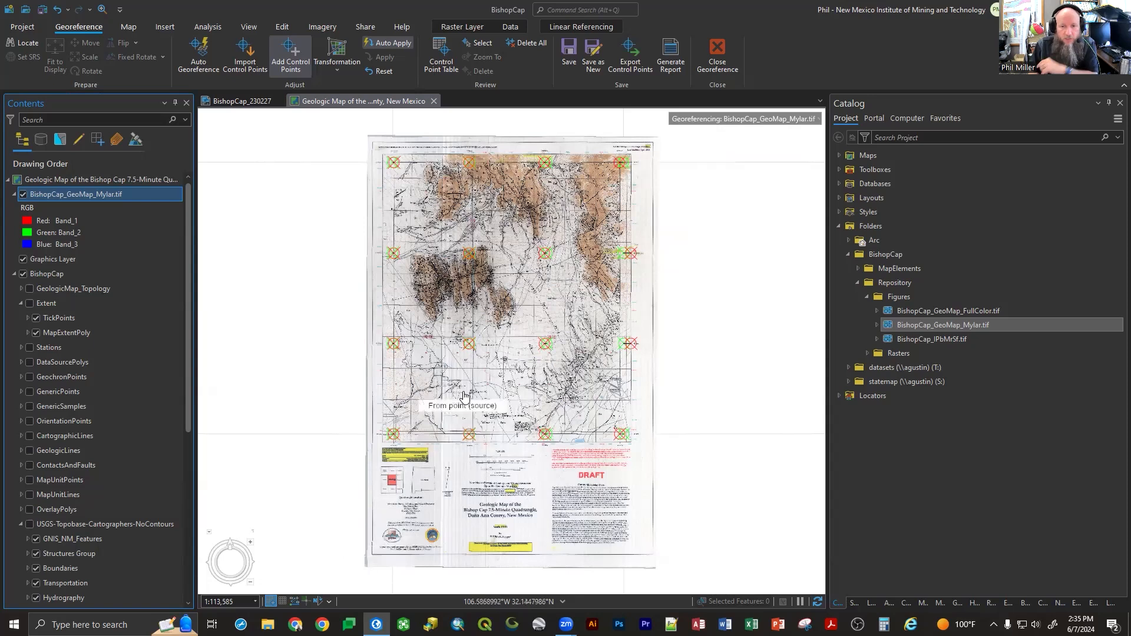
pyautogui.press('F2')
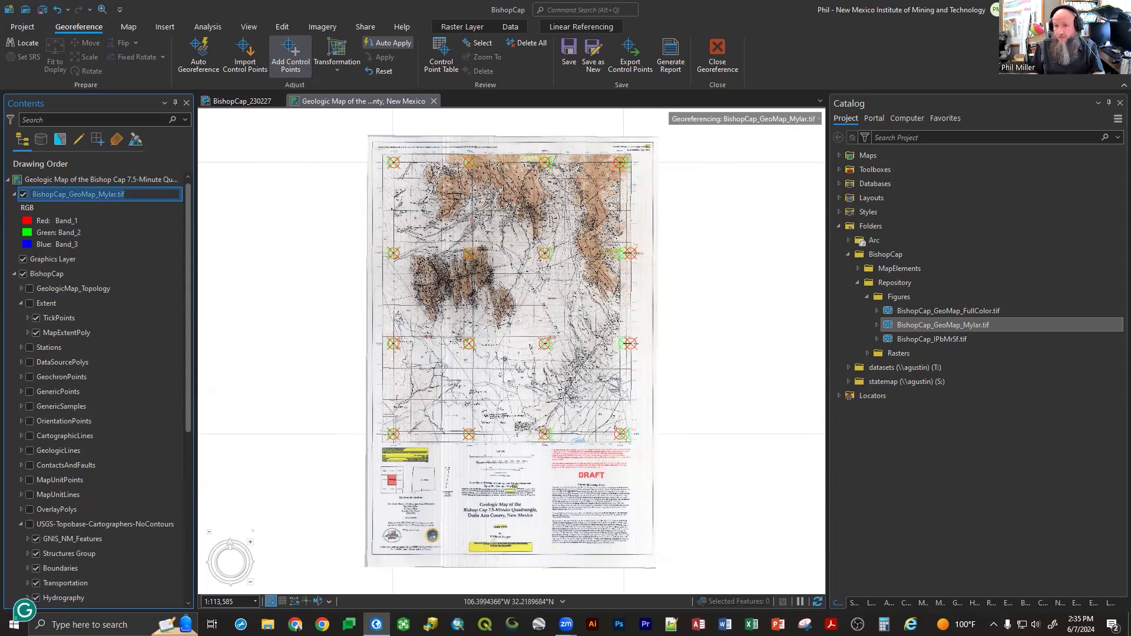
# - Bring back the control point table, change the transformation to 2nd Order Polynomial and put the table aside
pyautogui.moveTo(537, 0); pyautogui.dragTo(537, 126)
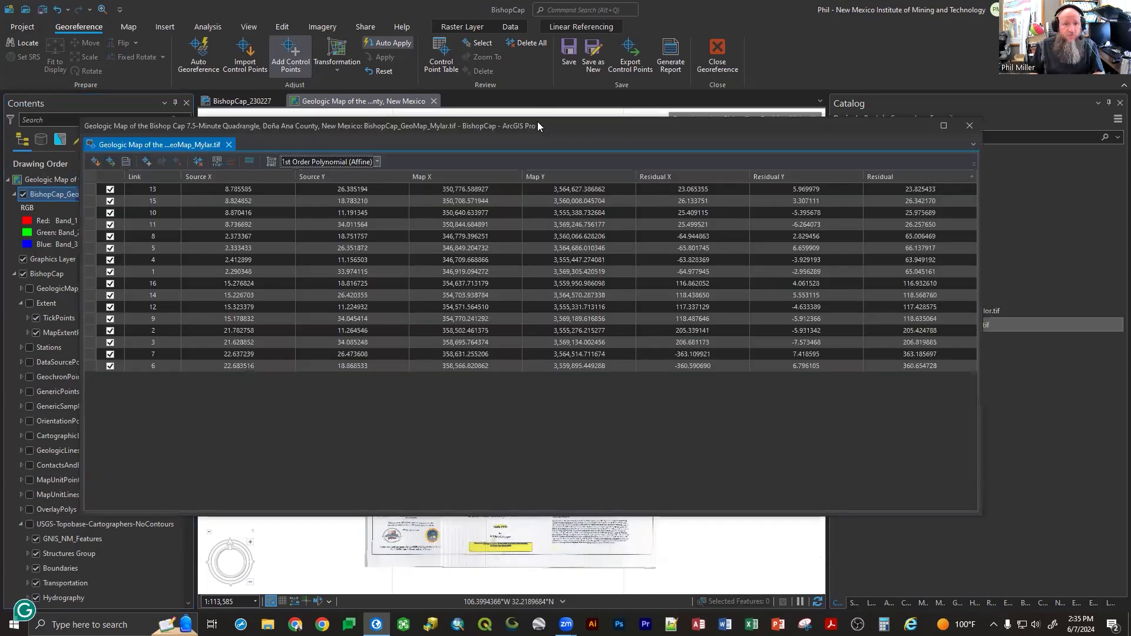
pyautogui.click(375, 162)
pyautogui.click(348, 206)
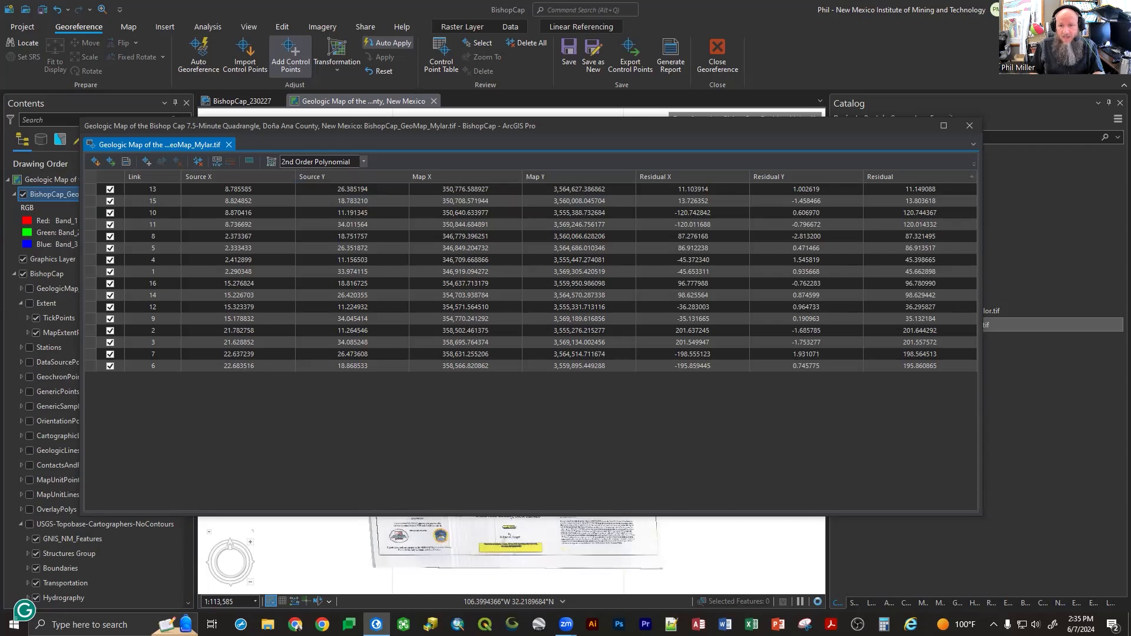
pyautogui.click(970, 125)
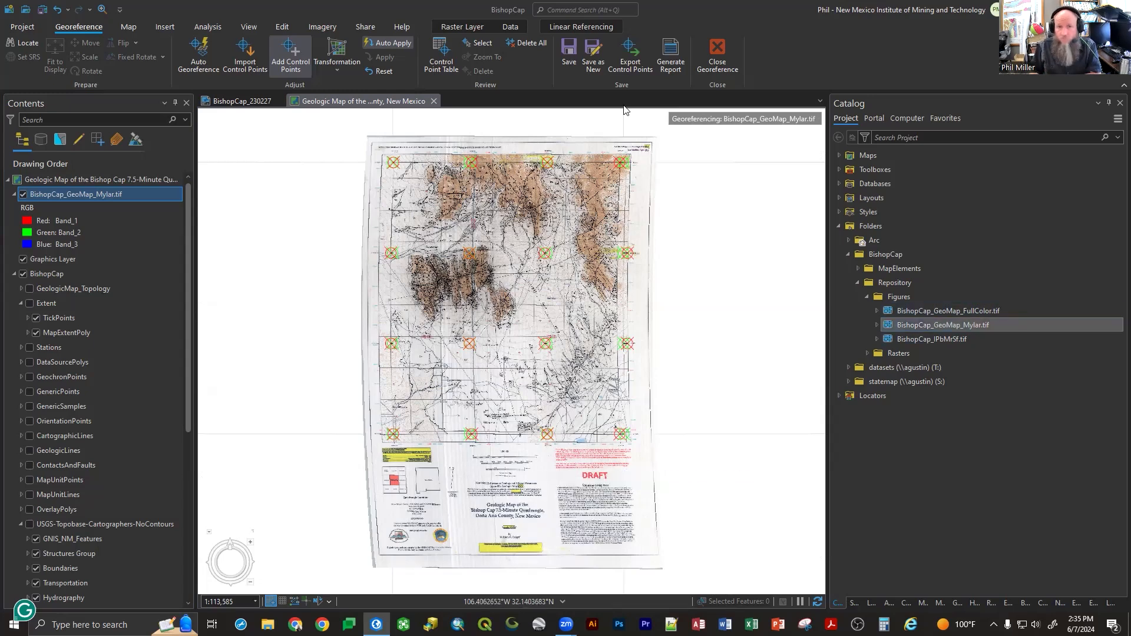
# - Apply the 3rd Order Polynomial transformation, re-sort the control point table by ascending residual and examine the largest residuals
pyautogui.click(337, 59)
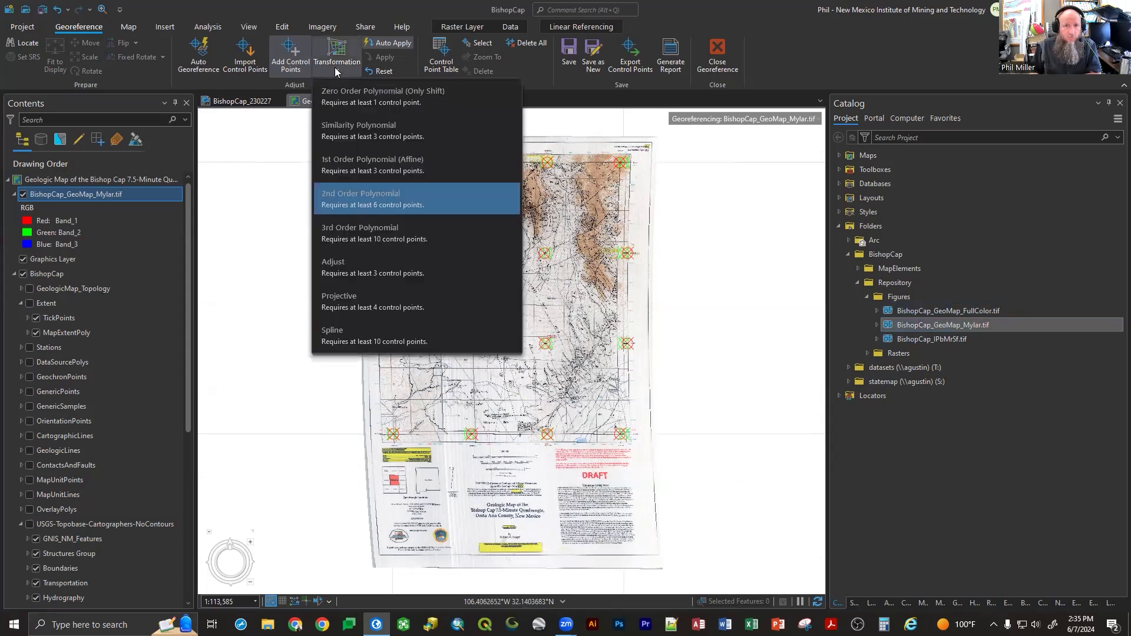
pyautogui.click(395, 234)
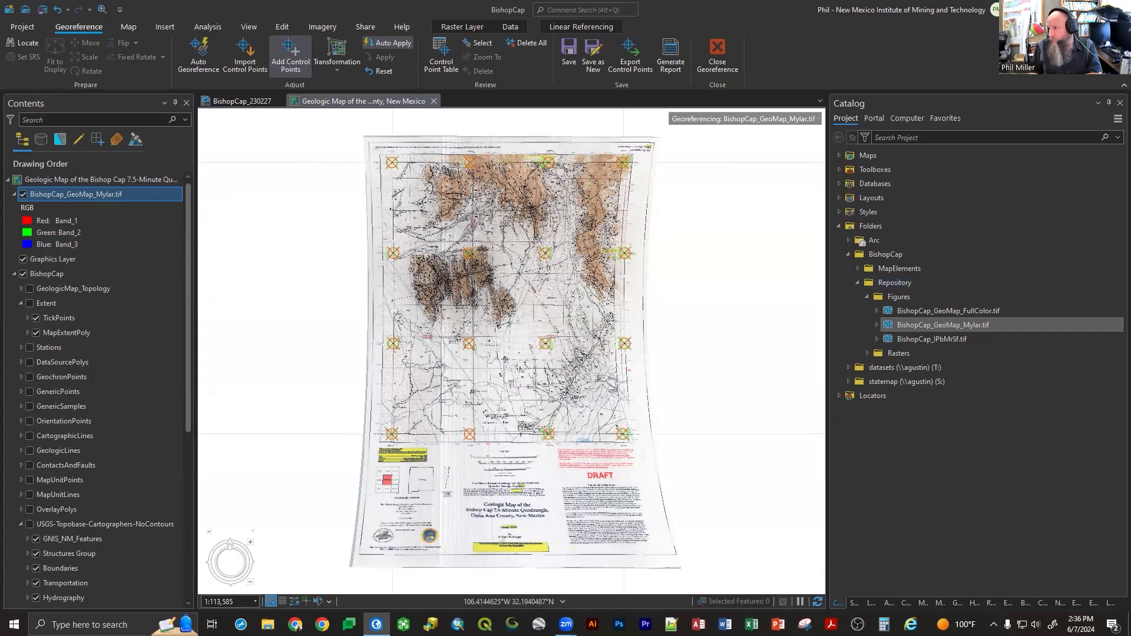
pyautogui.moveTo(1130, 156); pyautogui.dragTo(688, 156)
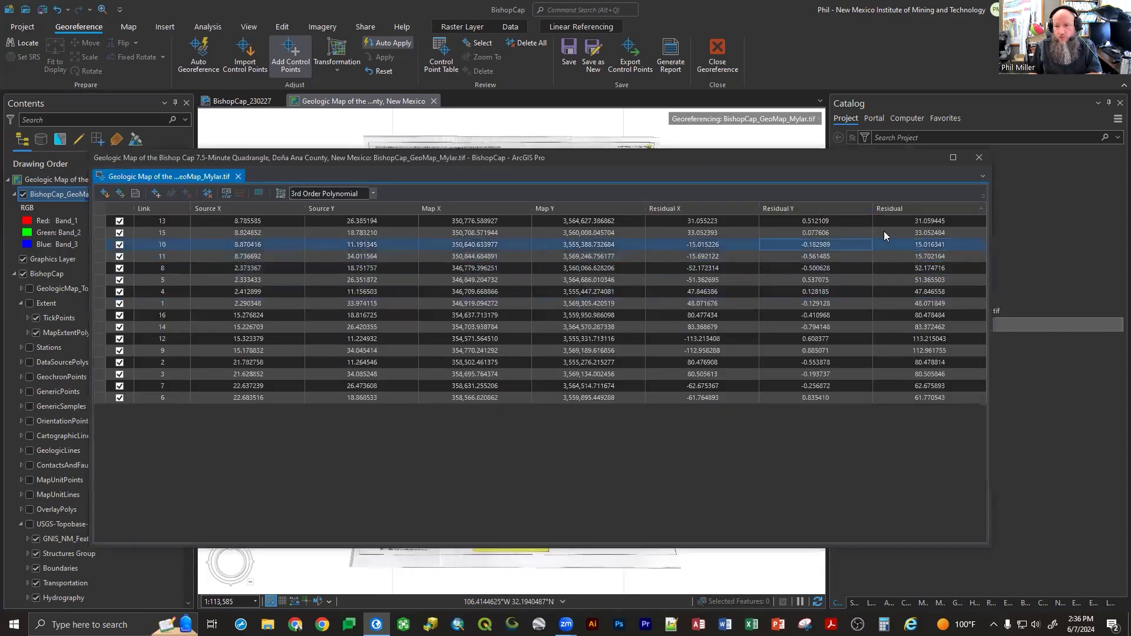
pyautogui.click(954, 207)
pyautogui.click(953, 207)
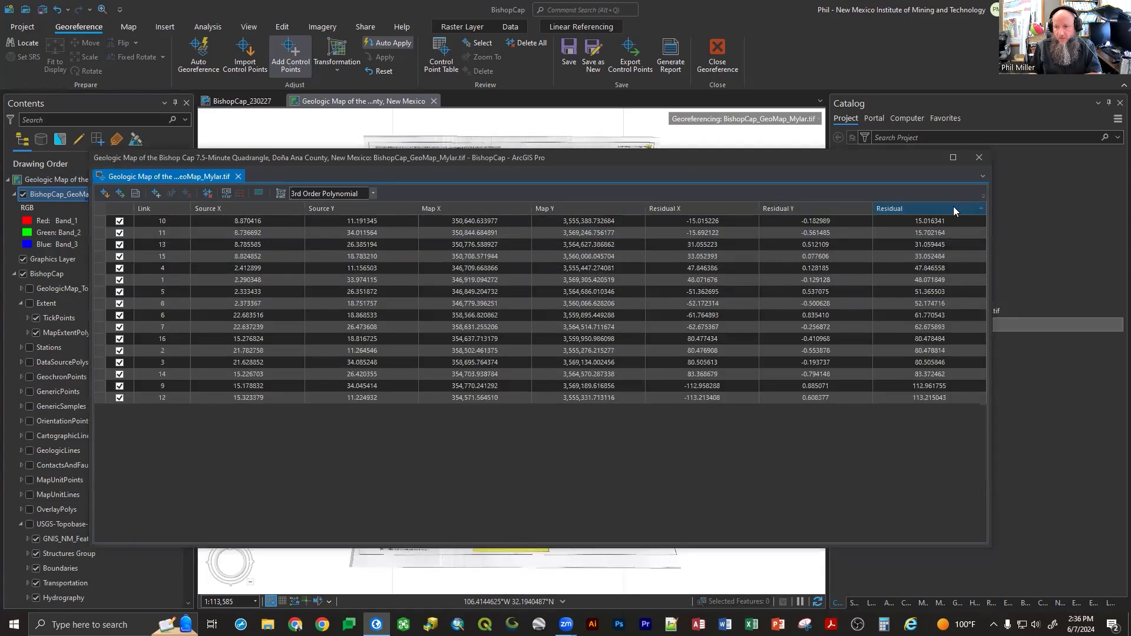
pyautogui.click(915, 313)
pyautogui.click(894, 398)
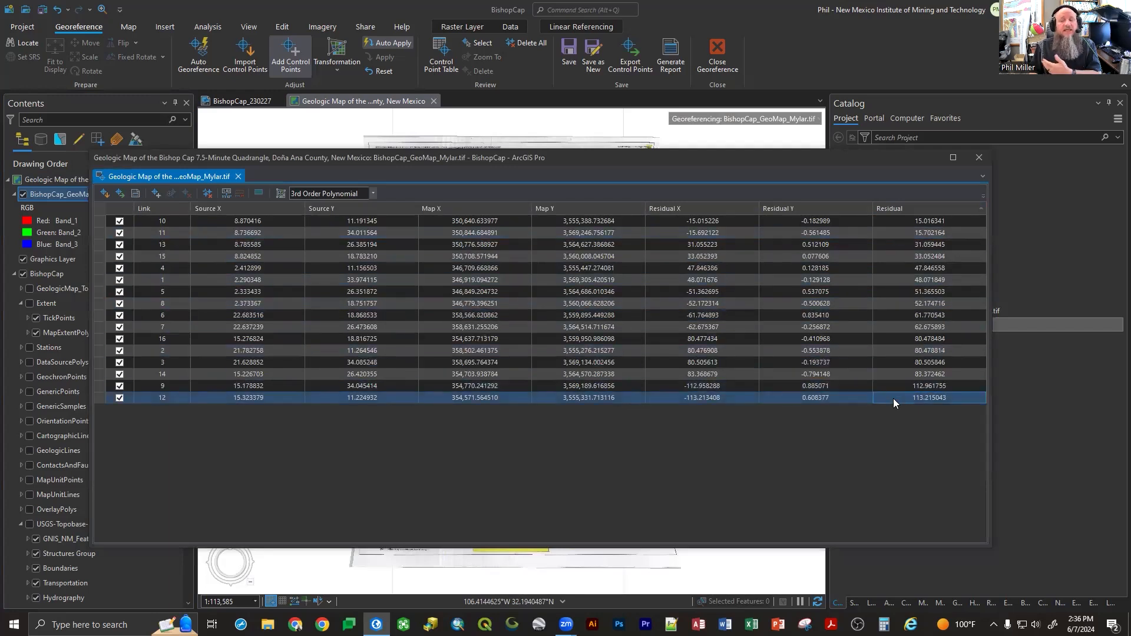
pyautogui.click(898, 379)
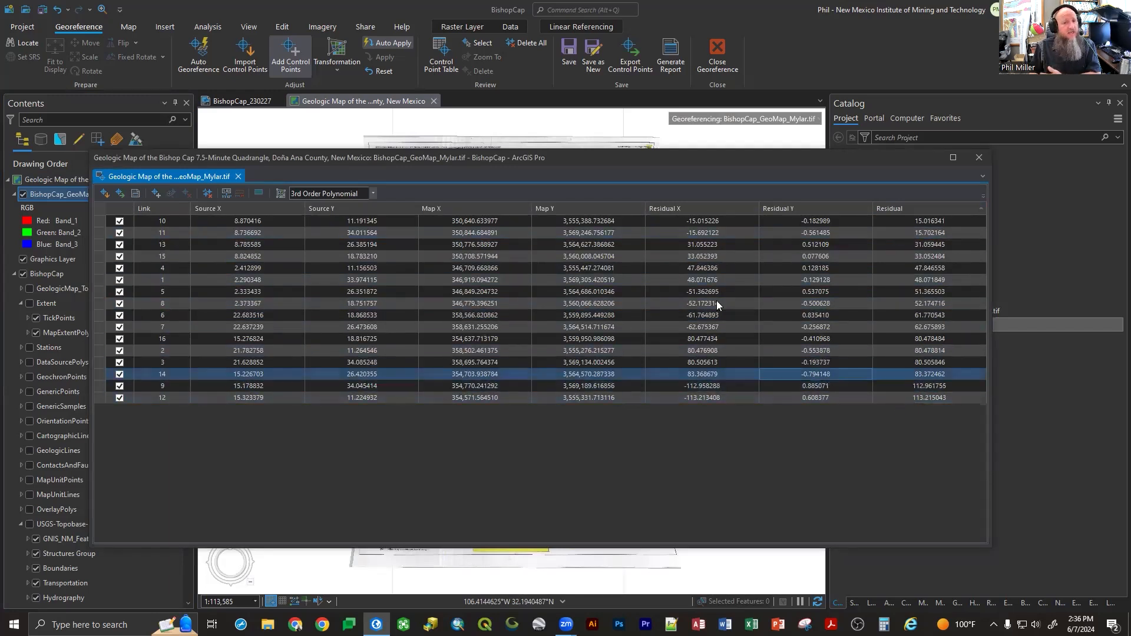
# - Change the transformation to 2nd Order Polynomial, sort the control points by ascending residual and examine the smallest and largest residuals
pyautogui.click(335, 66)
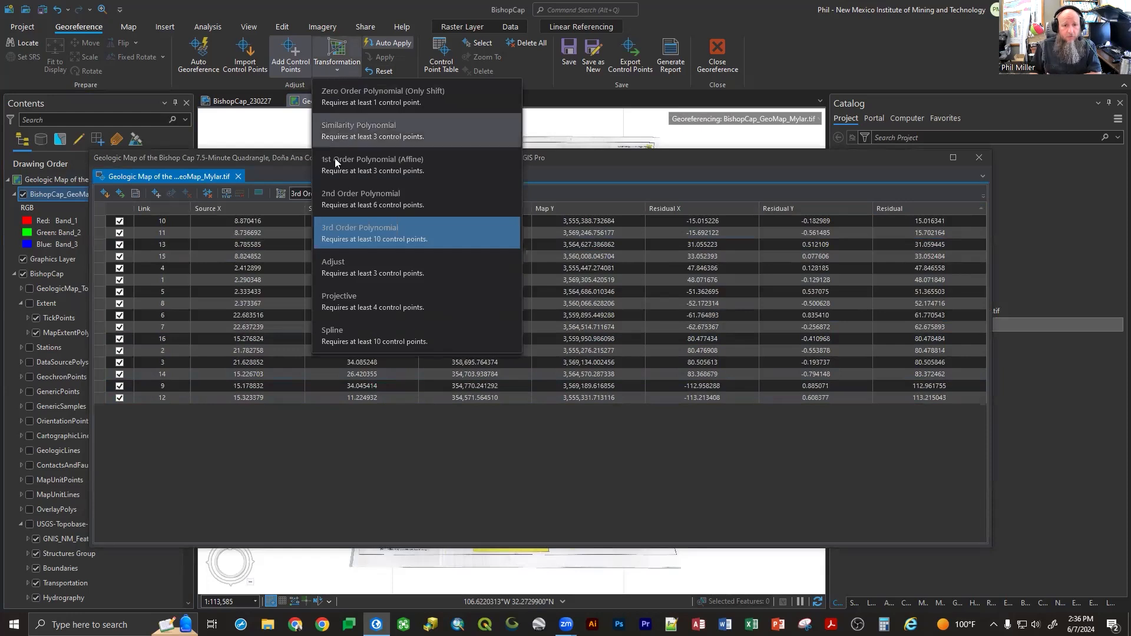
pyautogui.click(861, 327)
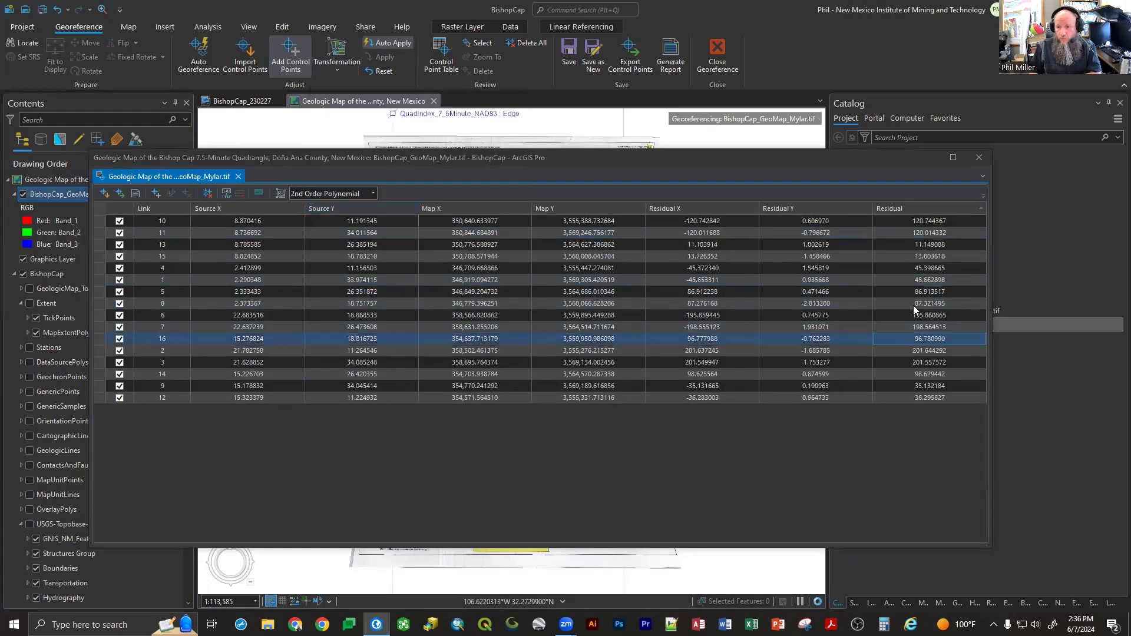
pyautogui.click(931, 206)
pyautogui.click(914, 222)
pyautogui.click(911, 210)
pyautogui.click(912, 222)
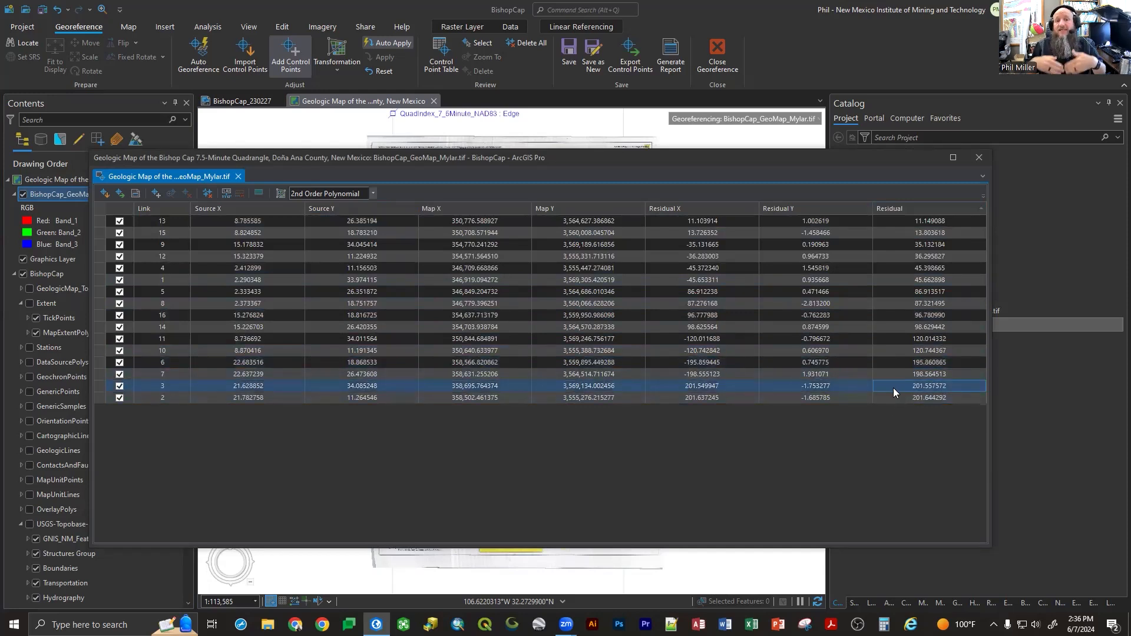
# - Try the Adjust transformation and re-sort the control point table by residual
pyautogui.click(337, 71)
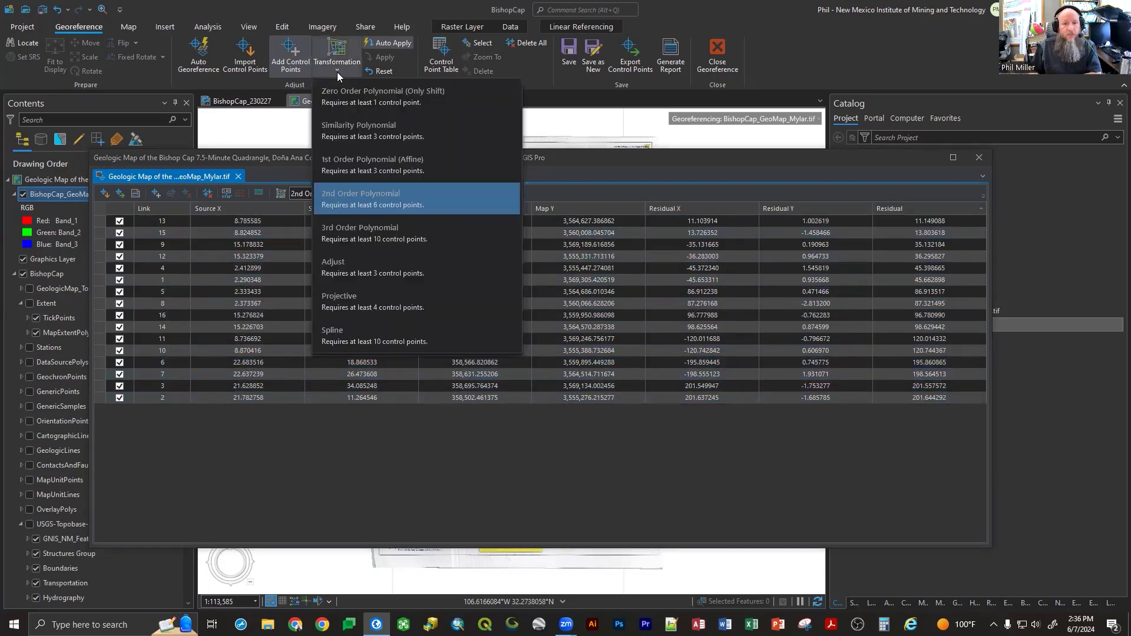
pyautogui.click(346, 275)
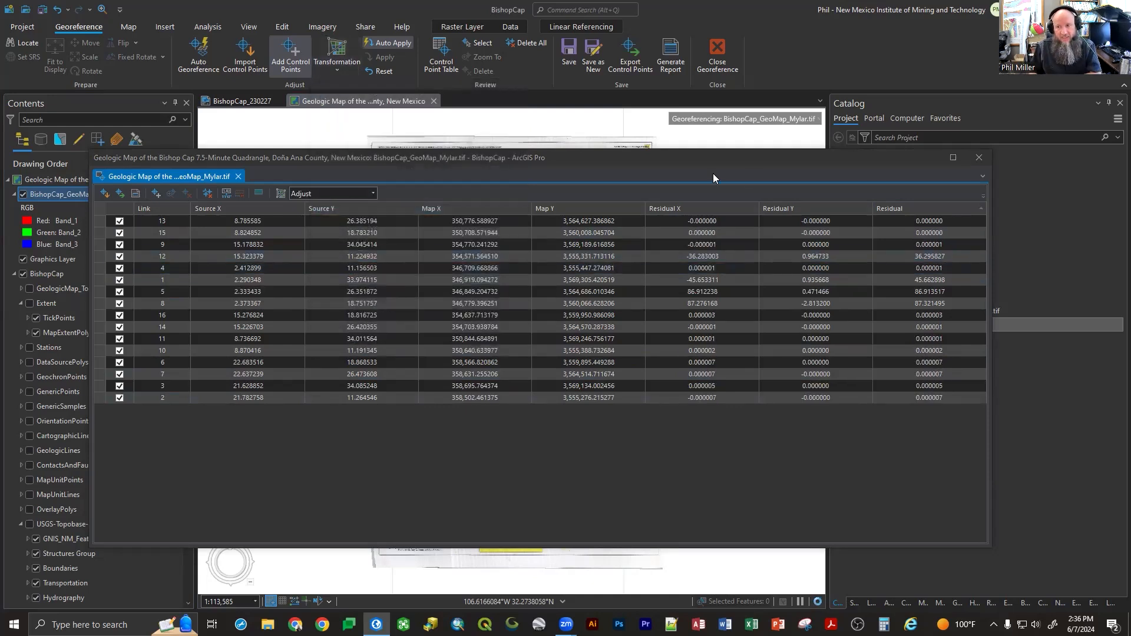
pyautogui.click(932, 209)
pyautogui.click(932, 209)
# - Try the Projective and Spline transformations in turn and examine the residuals of the links under Spline
pyautogui.click(337, 191)
pyautogui.click(337, 274)
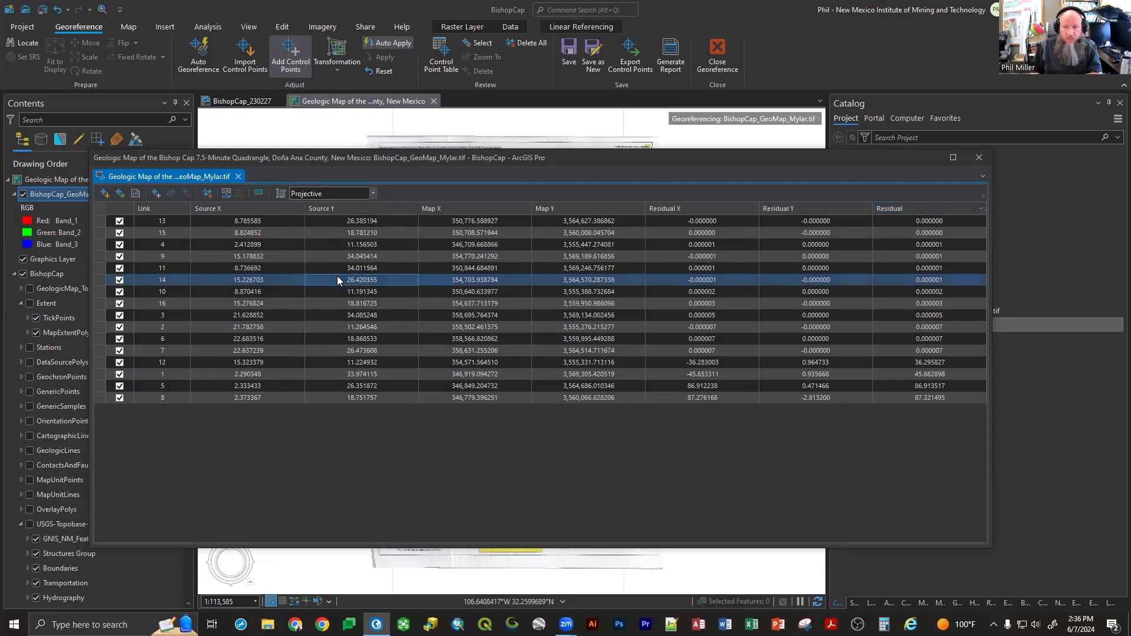
pyautogui.click(296, 195)
pyautogui.click(302, 285)
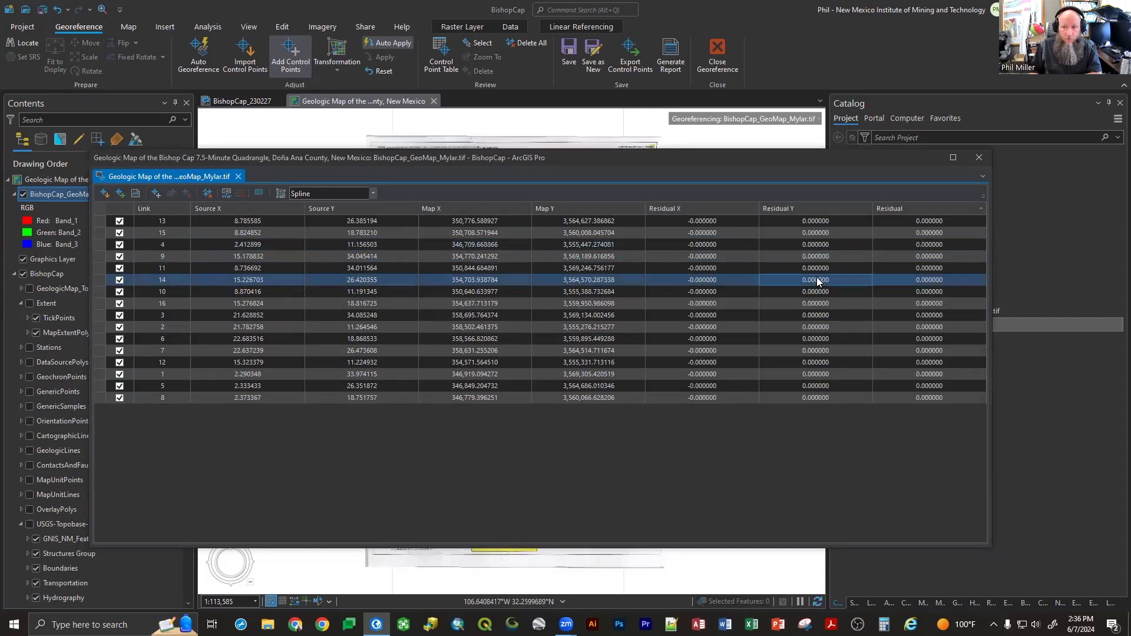
pyautogui.click(939, 222)
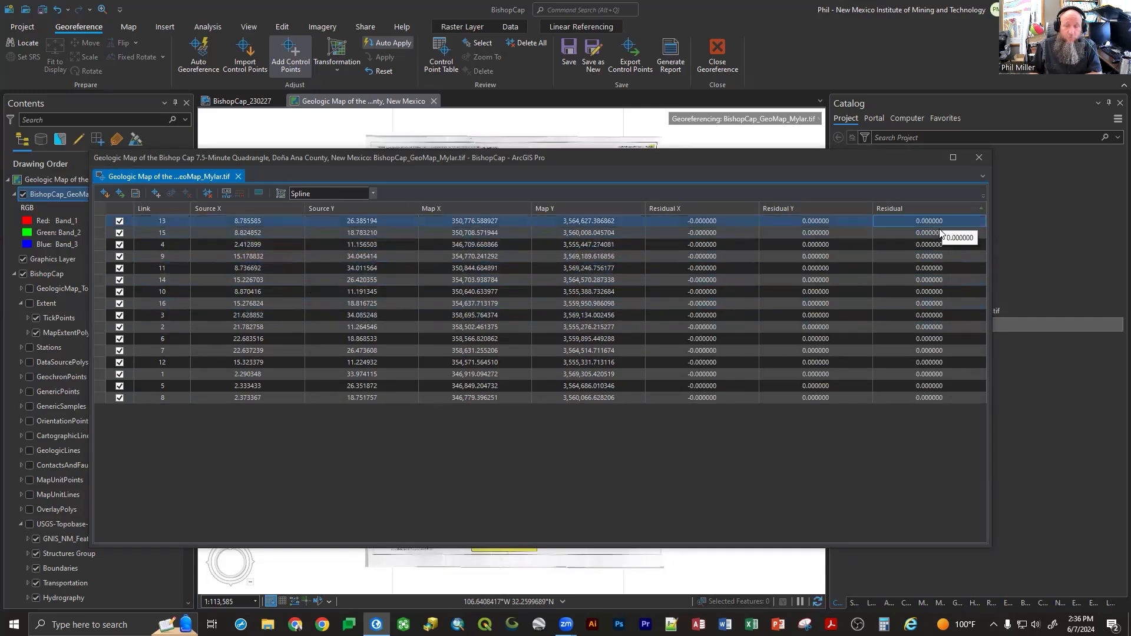
pyautogui.click(931, 399)
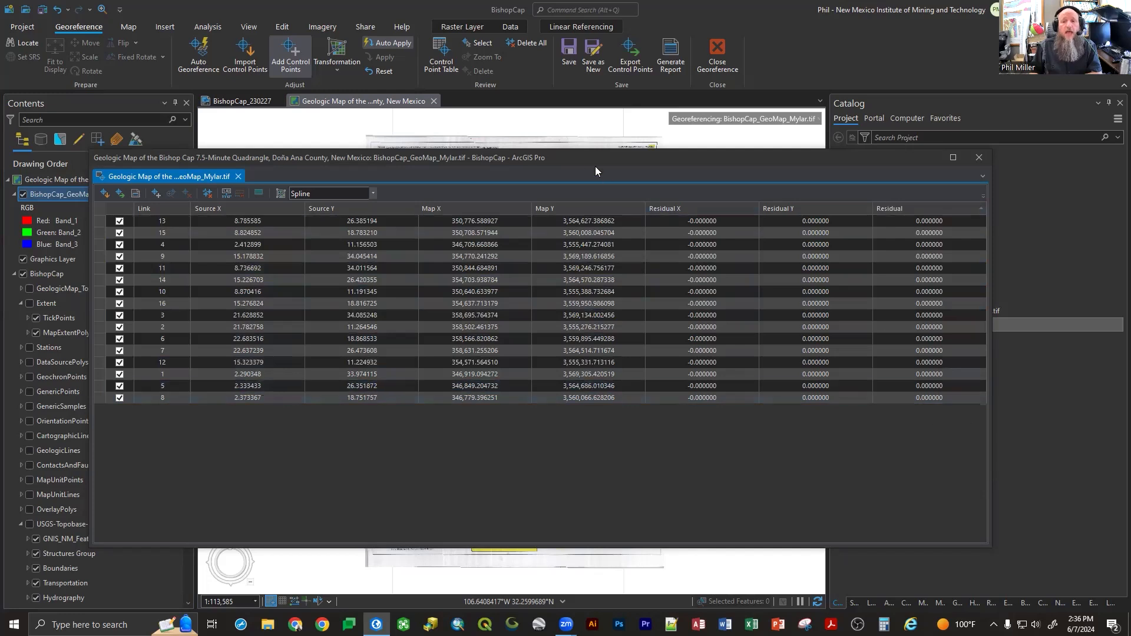
# - Close the control point table and inspect the 32°12'30"N tick on the map's east edge
pyautogui.click(979, 157)
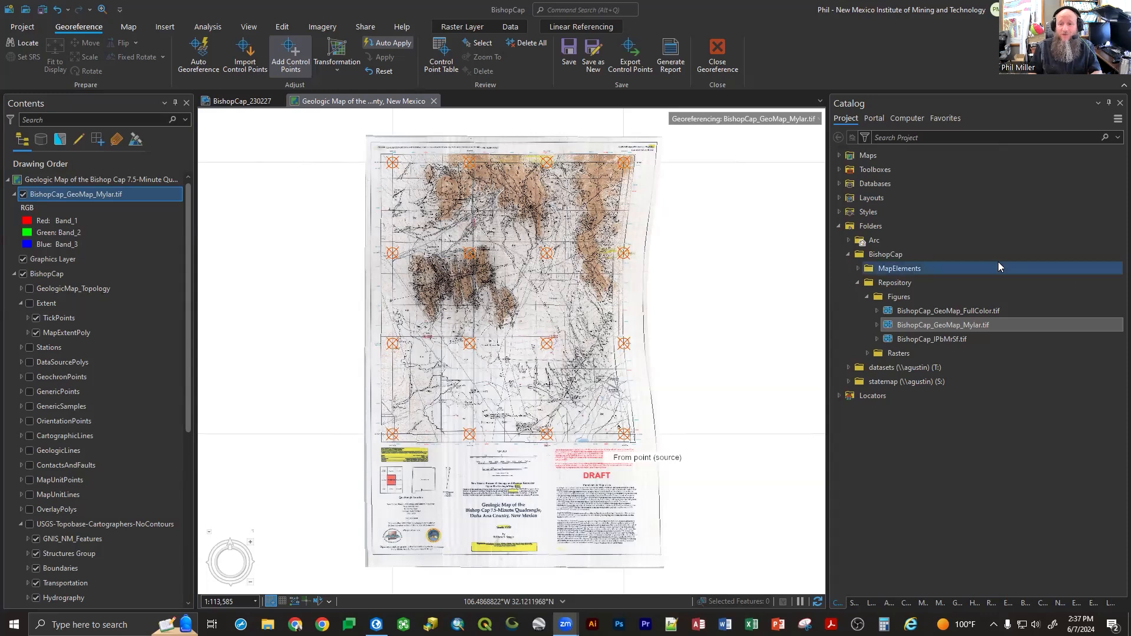
pyautogui.scroll(6, 623, 259)
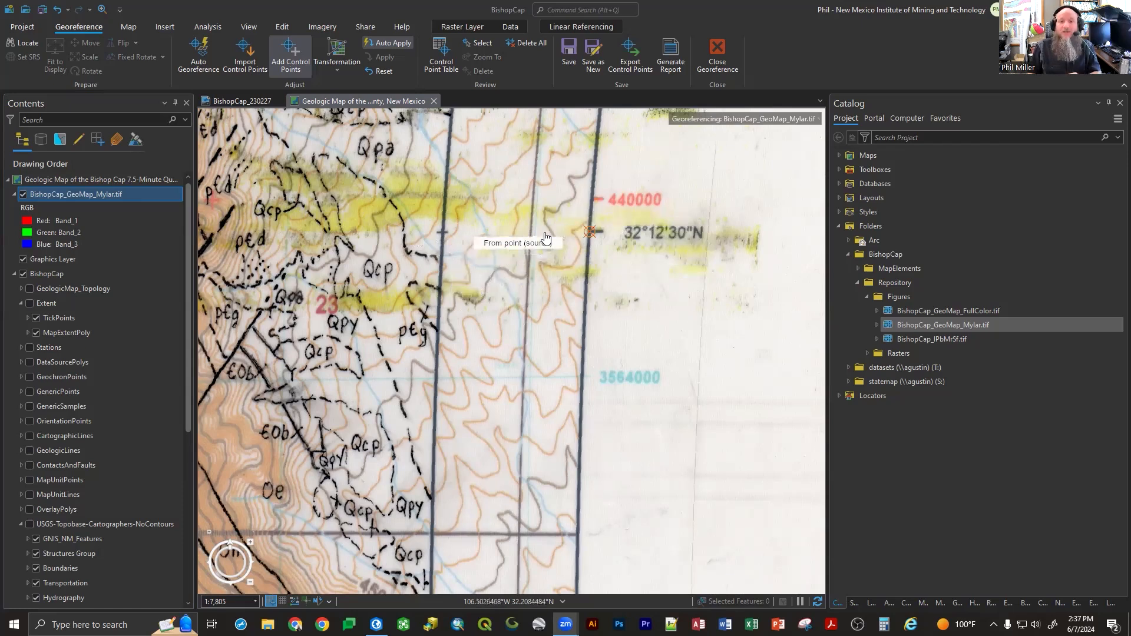
pyautogui.scroll(-3, 504, 171)
pyautogui.scroll(-3, 504, 171)
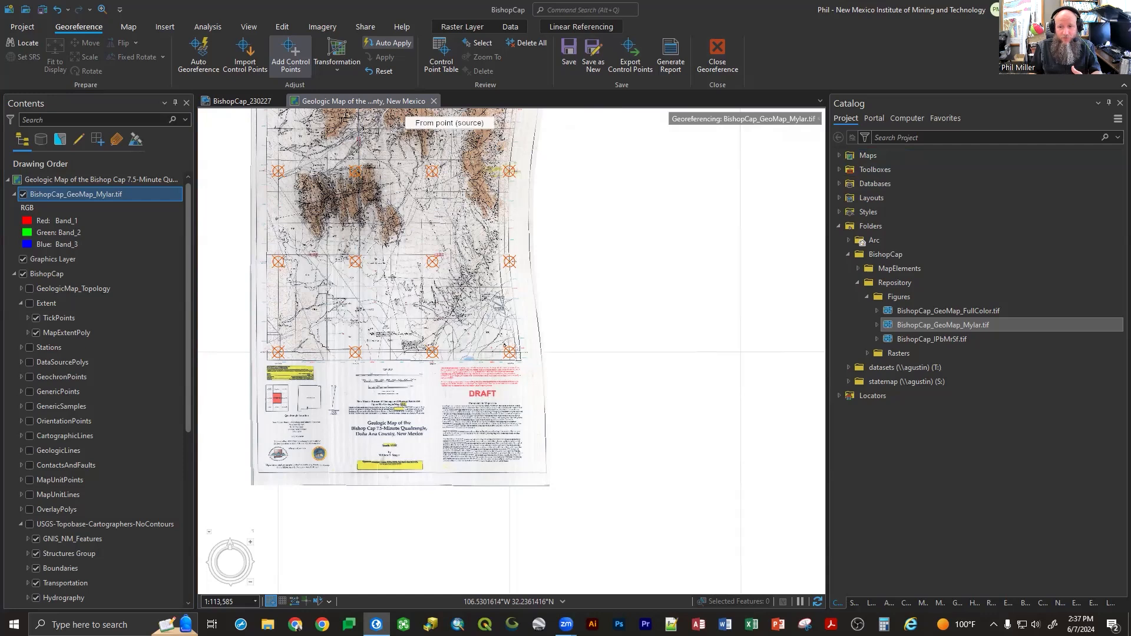
# - Reopen the control point table below the map, try 1st Order Polynomial (Affine), switch to Similarity Polynomial and sort by descending residual
pyautogui.moveTo(1130, 224); pyautogui.dragTo(556, 222)
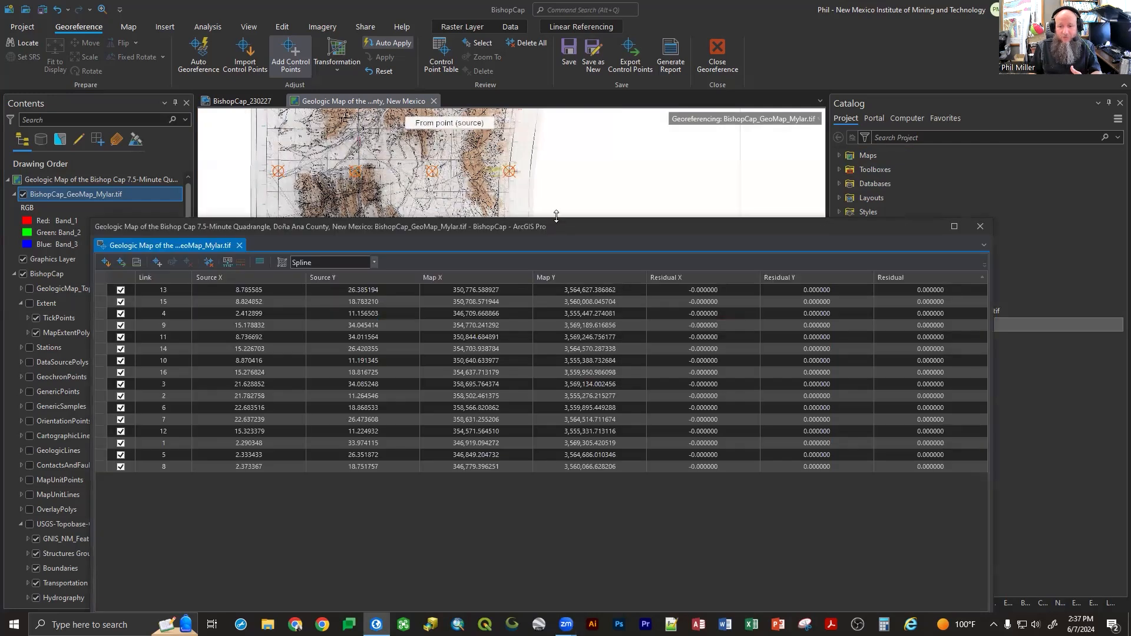
pyautogui.moveTo(556, 216); pyautogui.dragTo(598, 334)
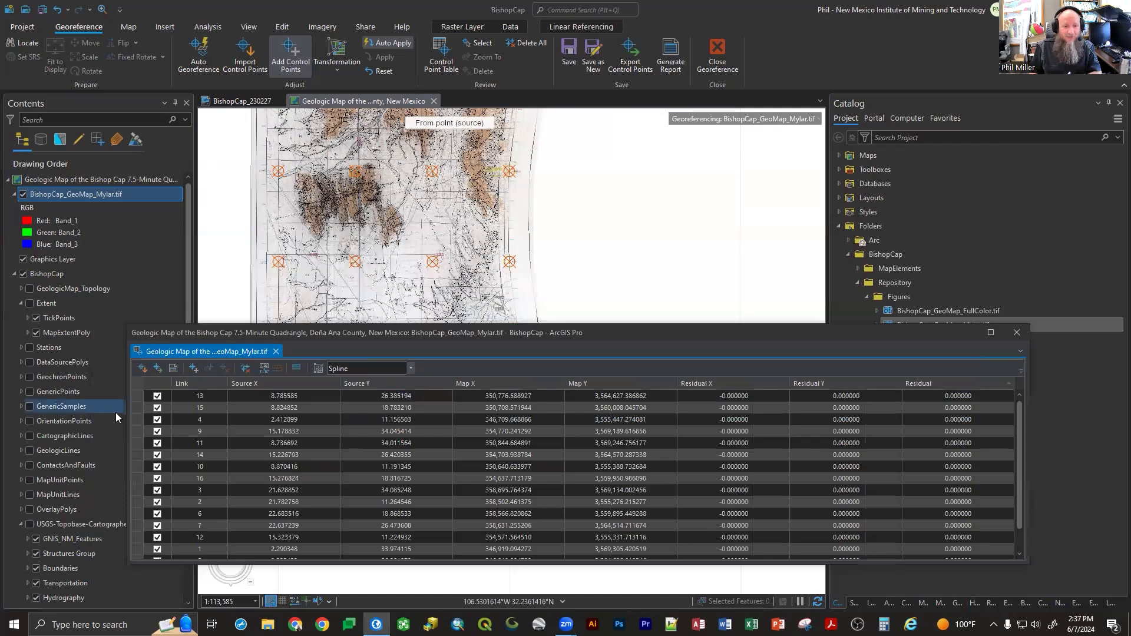
pyautogui.click(411, 371)
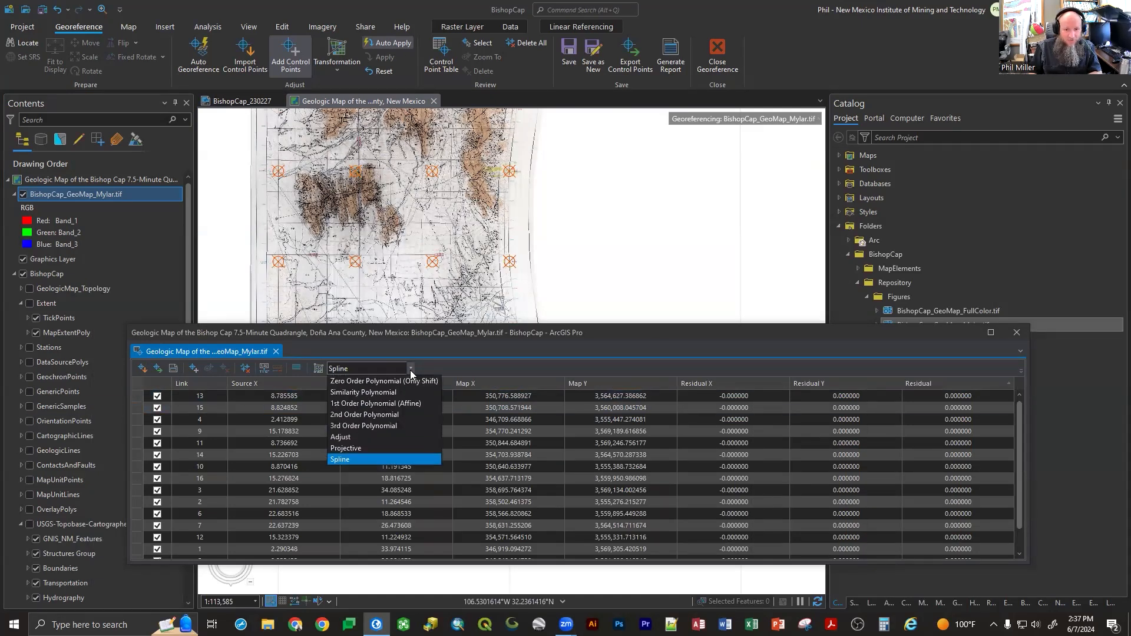
pyautogui.click(384, 406)
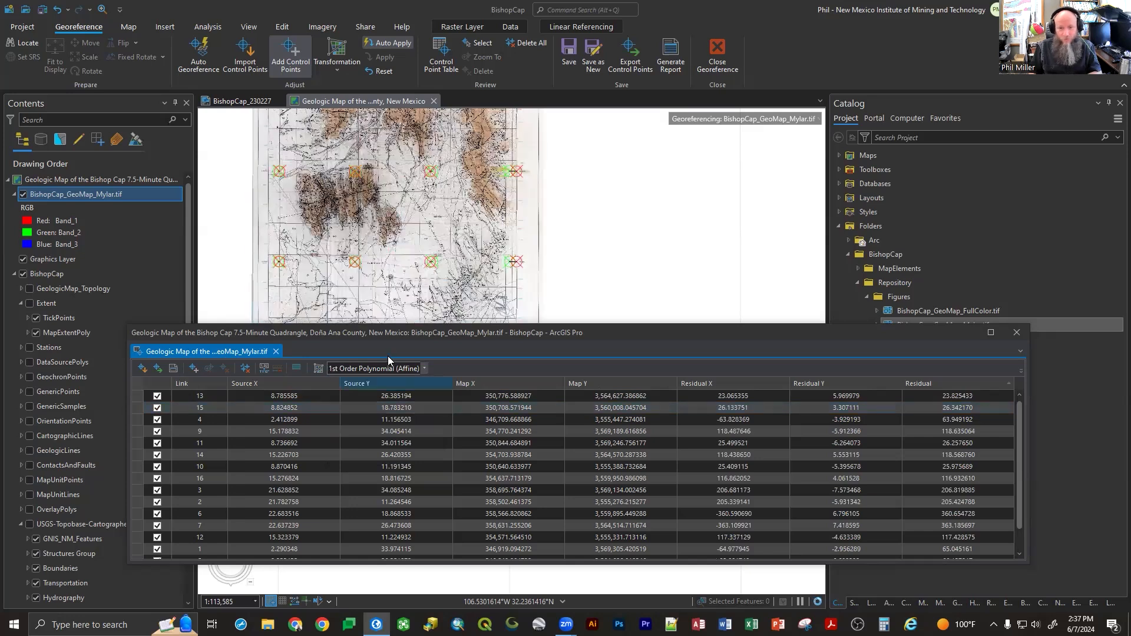
pyautogui.click(425, 370)
pyautogui.click(378, 391)
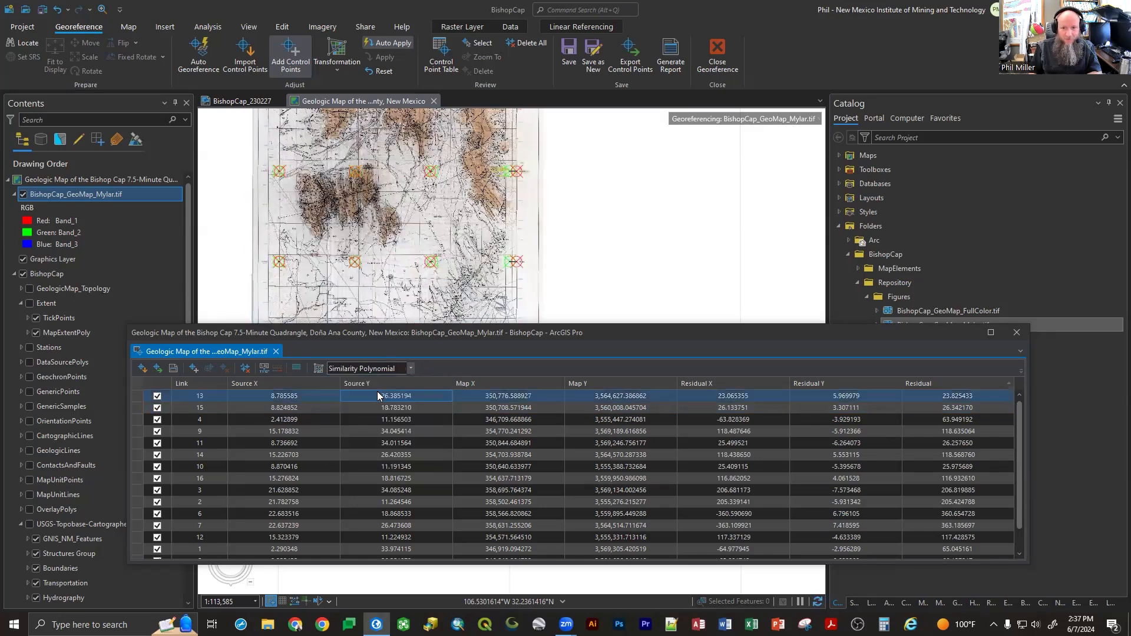
pyautogui.click(951, 384)
# - Select links 7 and 6 alternately in the table to locate these two largest-residual control points on the map
pyautogui.click(209, 398)
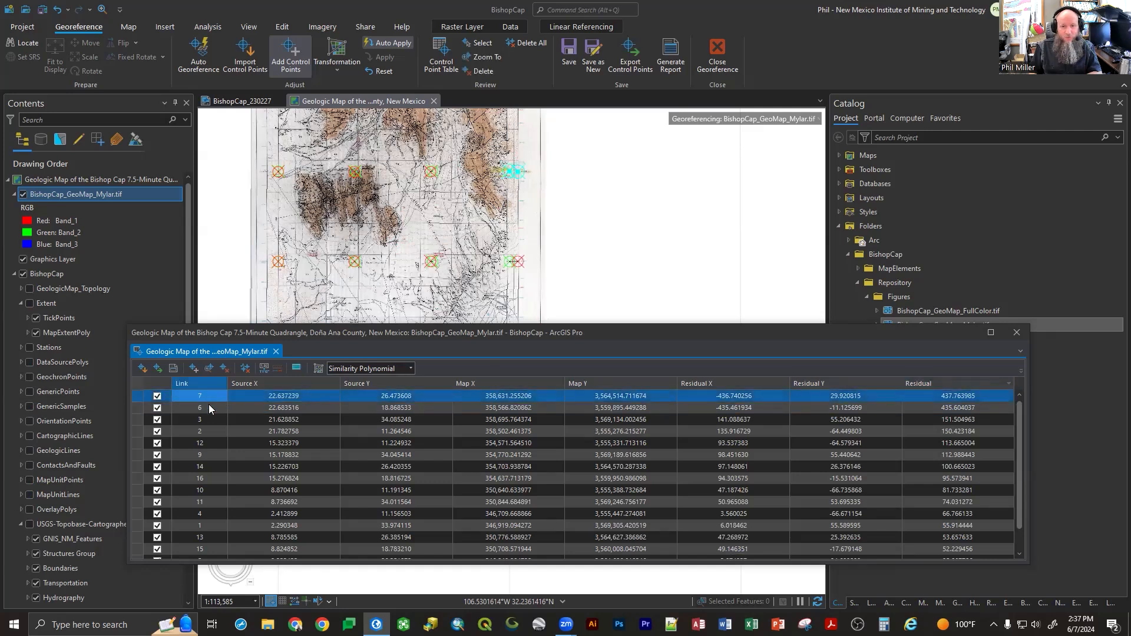
pyautogui.keyDown('ctrl'); pyautogui.click(935, 406); pyautogui.keyUp('ctrl')
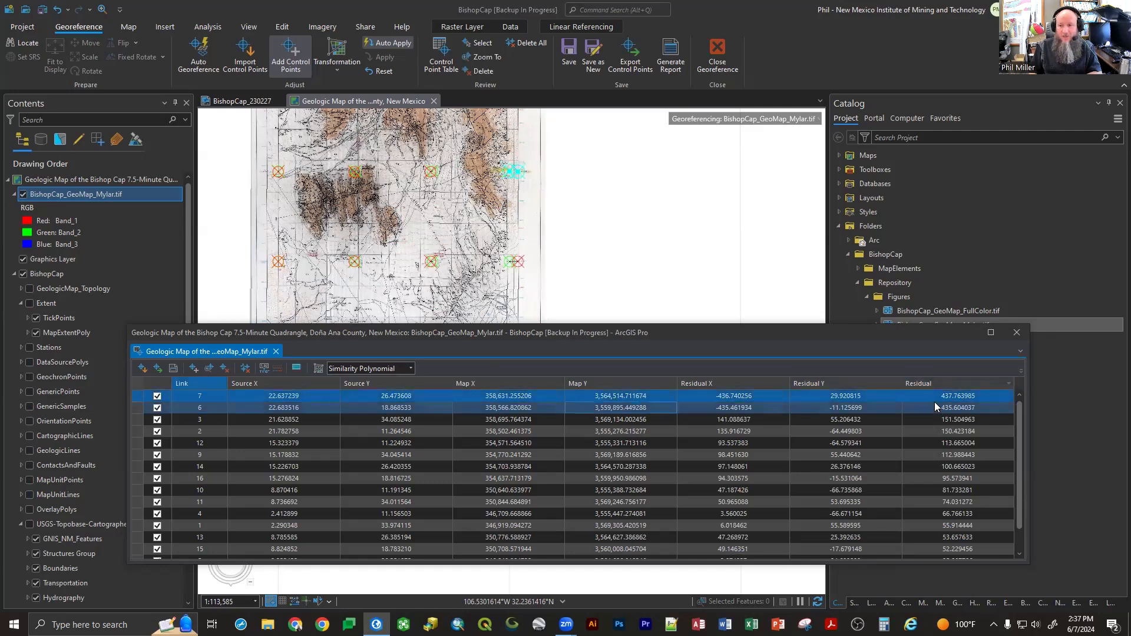
pyautogui.click(206, 406)
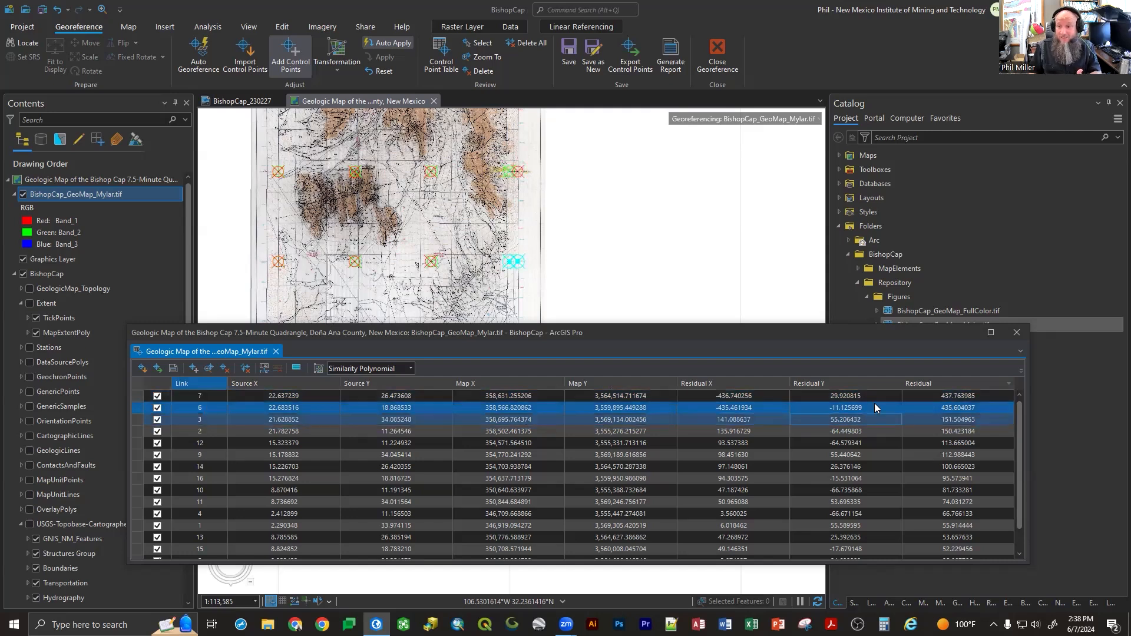
pyautogui.click(951, 406)
pyautogui.keyDown('ctrl'); pyautogui.click(215, 393); pyautogui.keyUp('ctrl')
pyautogui.click(216, 394)
pyautogui.click(216, 408)
pyautogui.click(215, 394)
pyautogui.click(215, 408)
pyautogui.click(216, 397)
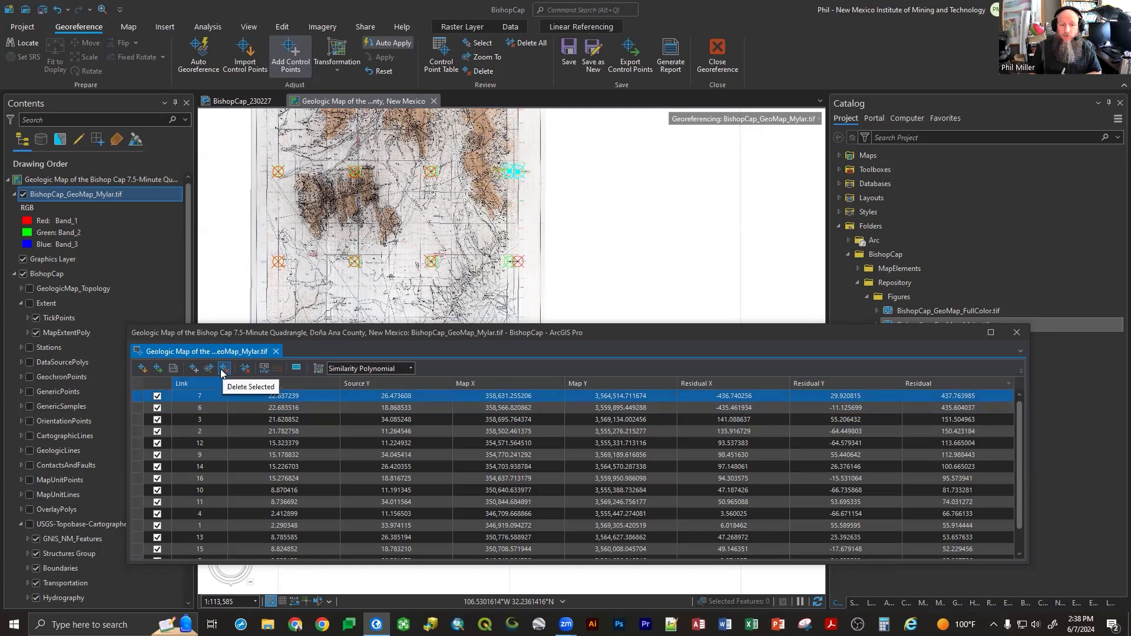
# - Disable control points 7 and 6 and change the transformation to Spline
pyautogui.click(157, 396)
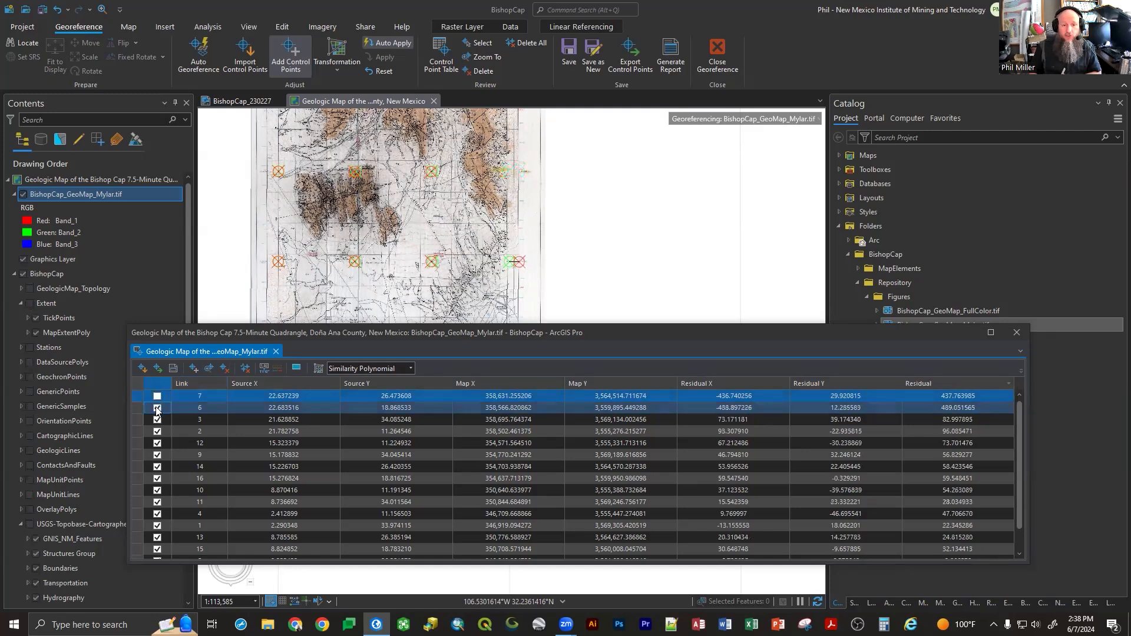
pyautogui.click(157, 407)
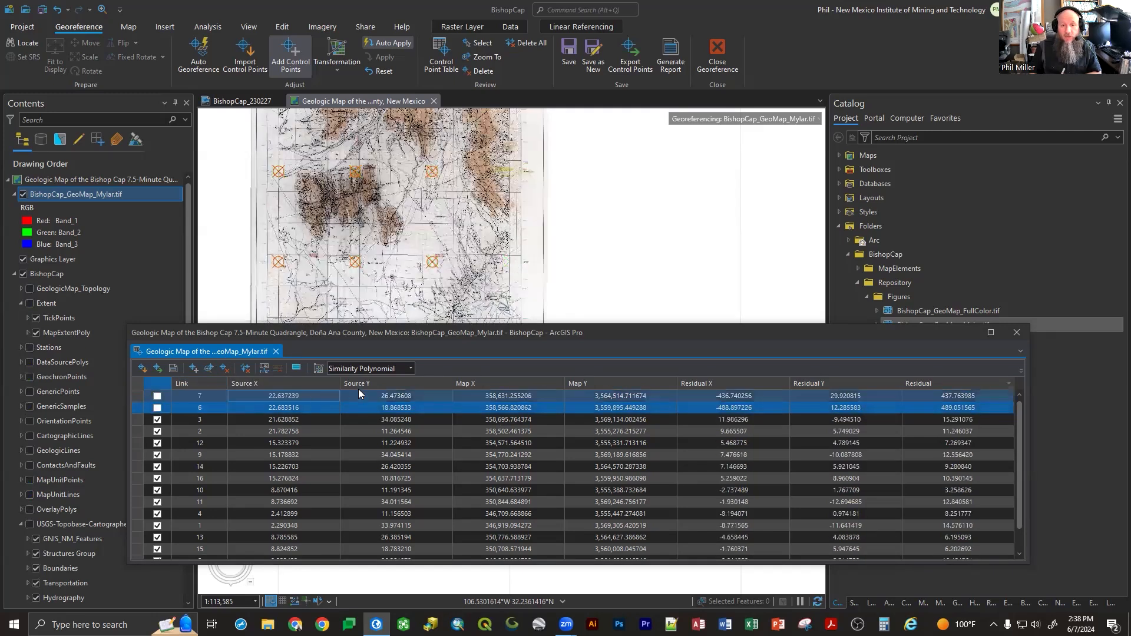
pyautogui.click(412, 369)
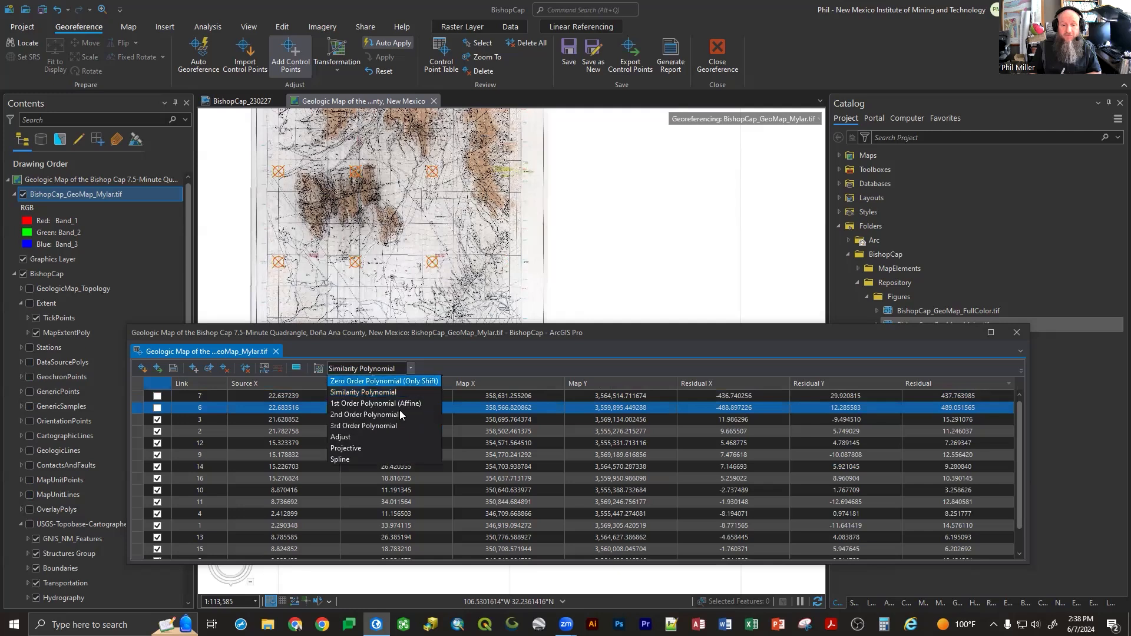
pyautogui.click(364, 457)
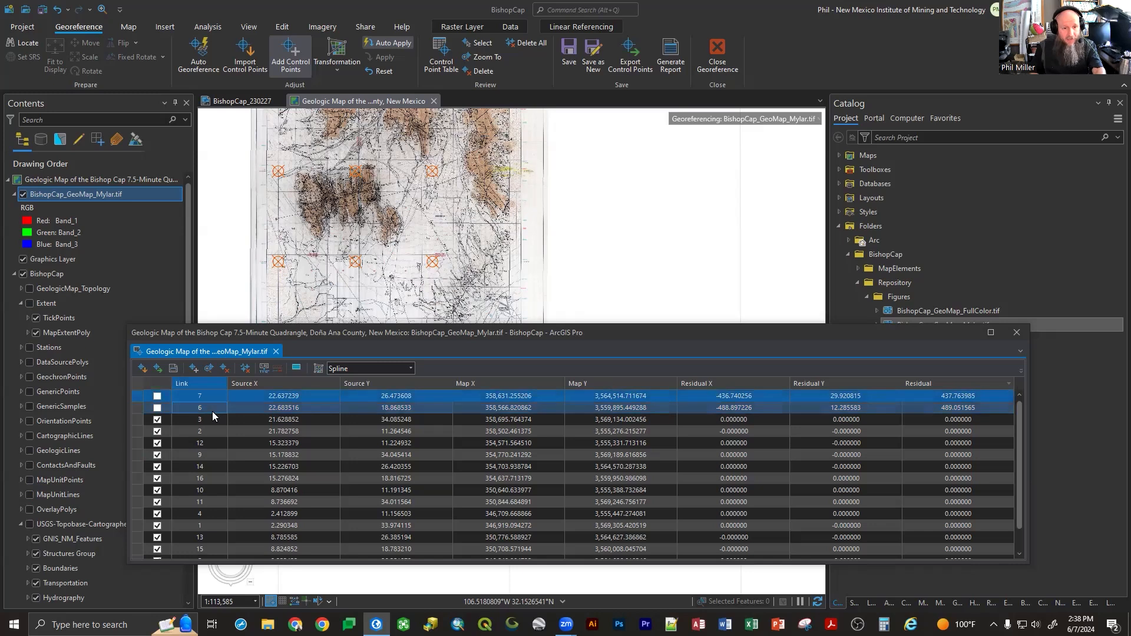
# - Delete the two disabled control points, links 7 and 6, from the control point table
pyautogui.click(212, 396)
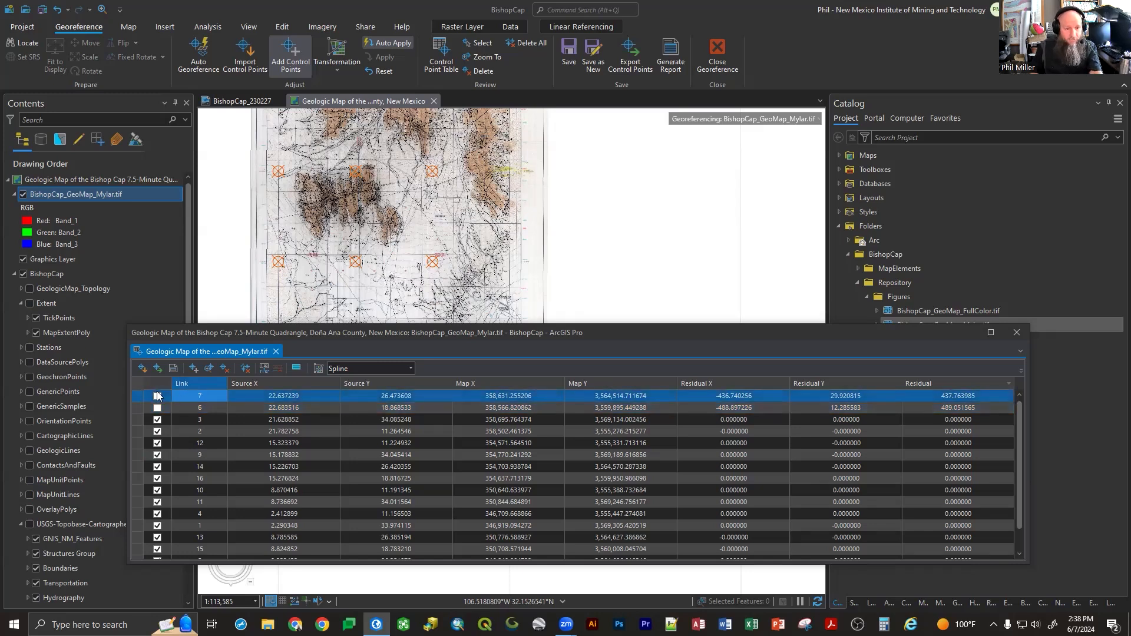
pyautogui.click(139, 397)
pyautogui.click(141, 409)
pyautogui.click(139, 398)
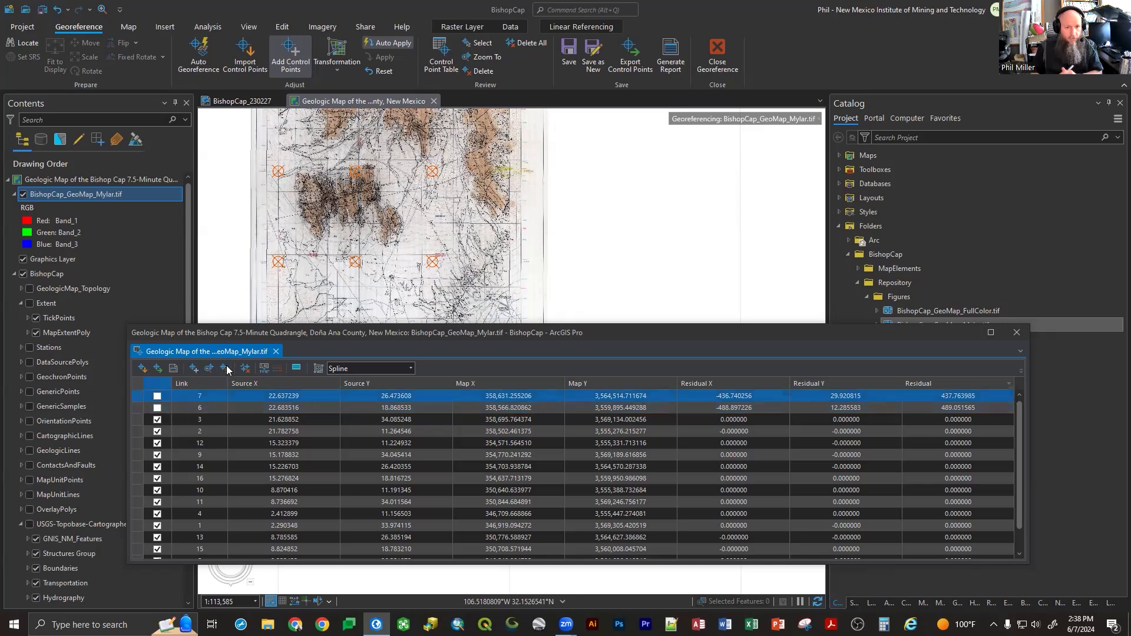
pyautogui.click(225, 367)
pyautogui.click(139, 397)
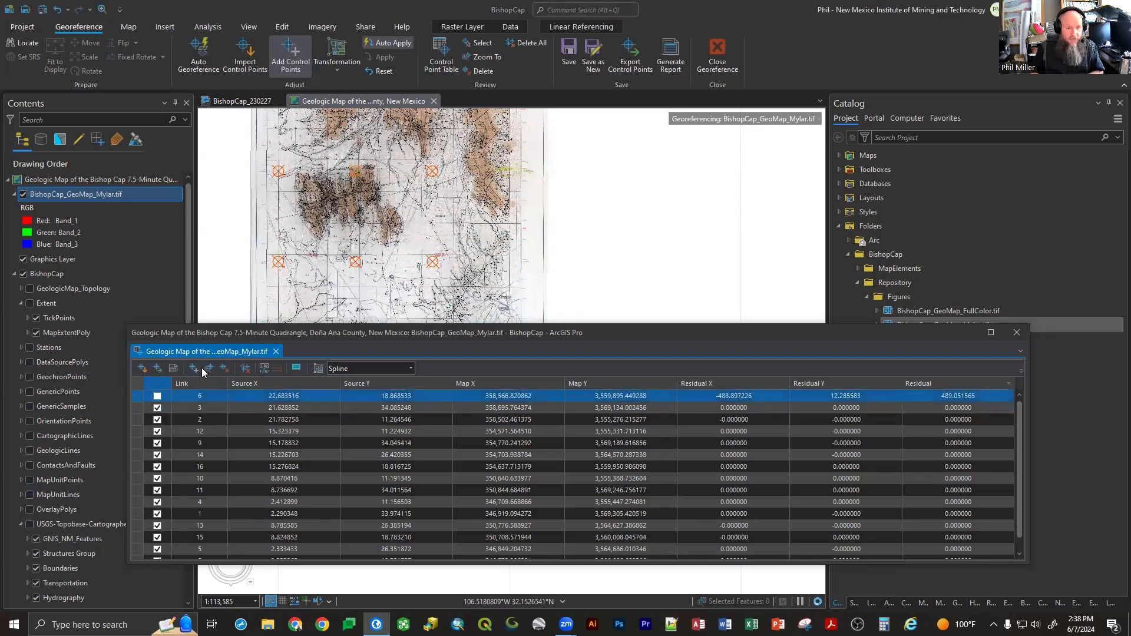
pyautogui.click(222, 369)
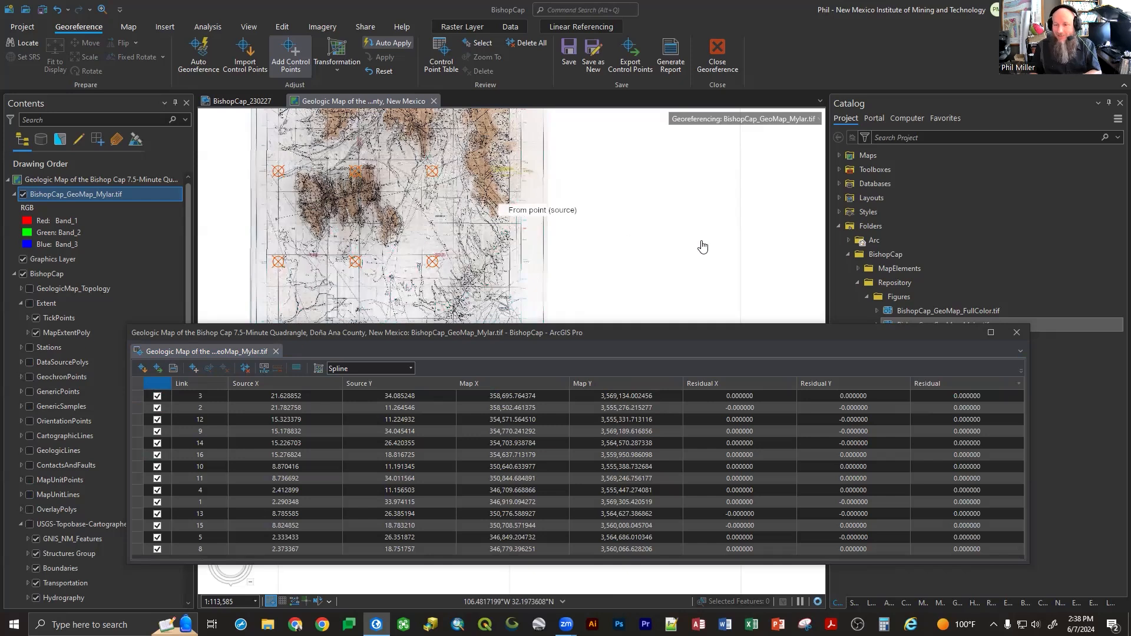
# - Close the control point table and place a new source point on the inner east neatline tick at 32°12'30"N
pyautogui.click(1018, 334)
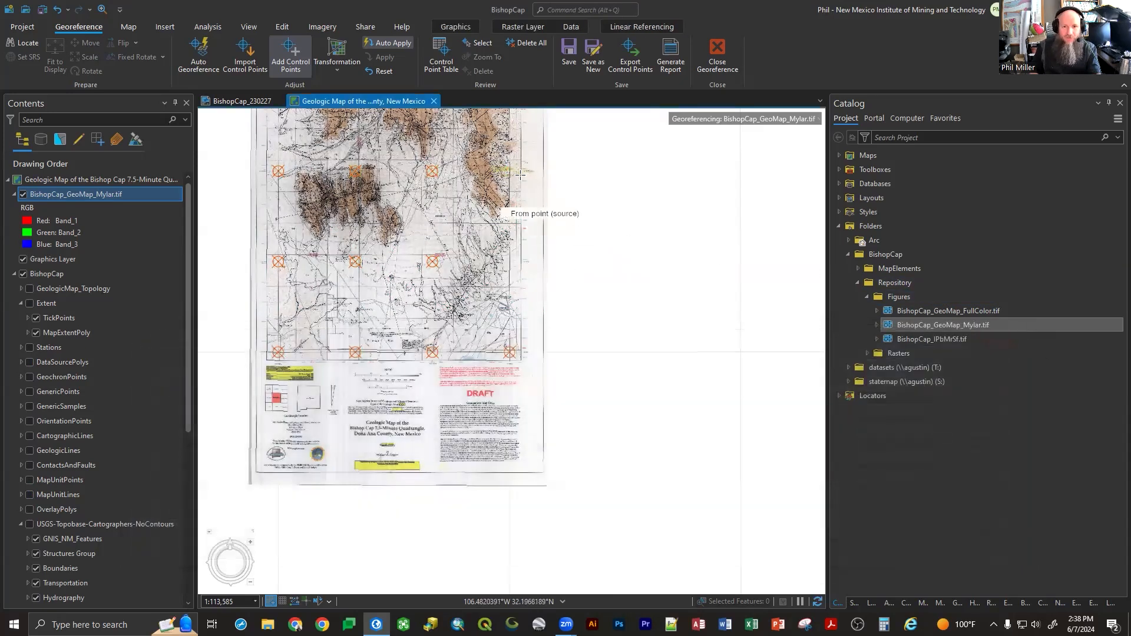
pyautogui.scroll(5, 502, 171)
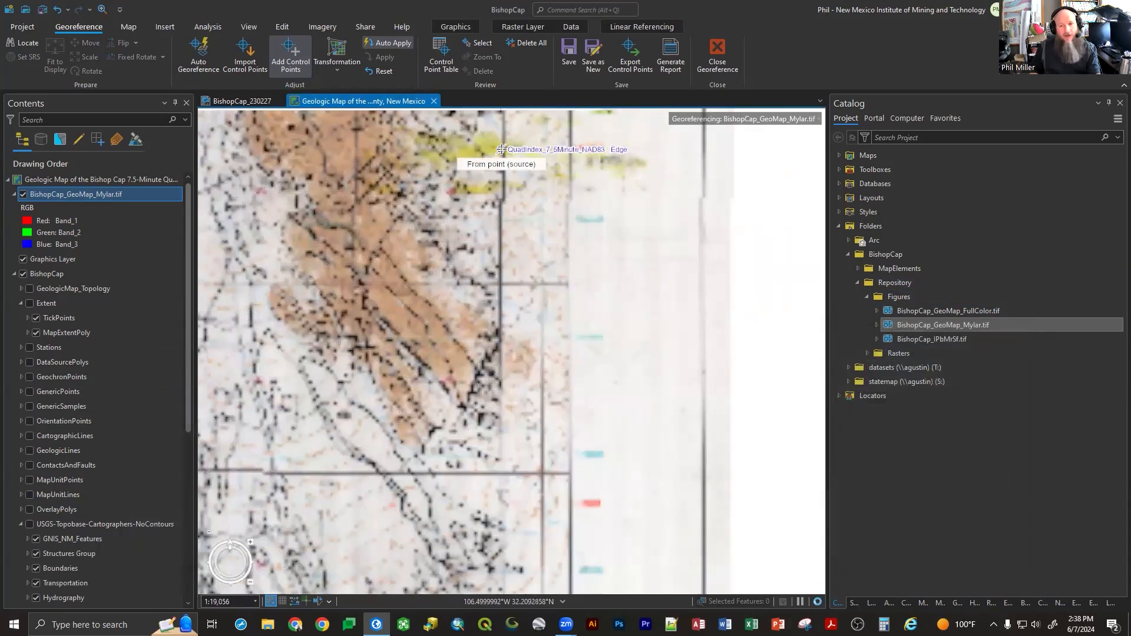
pyautogui.scroll(3, 501, 150)
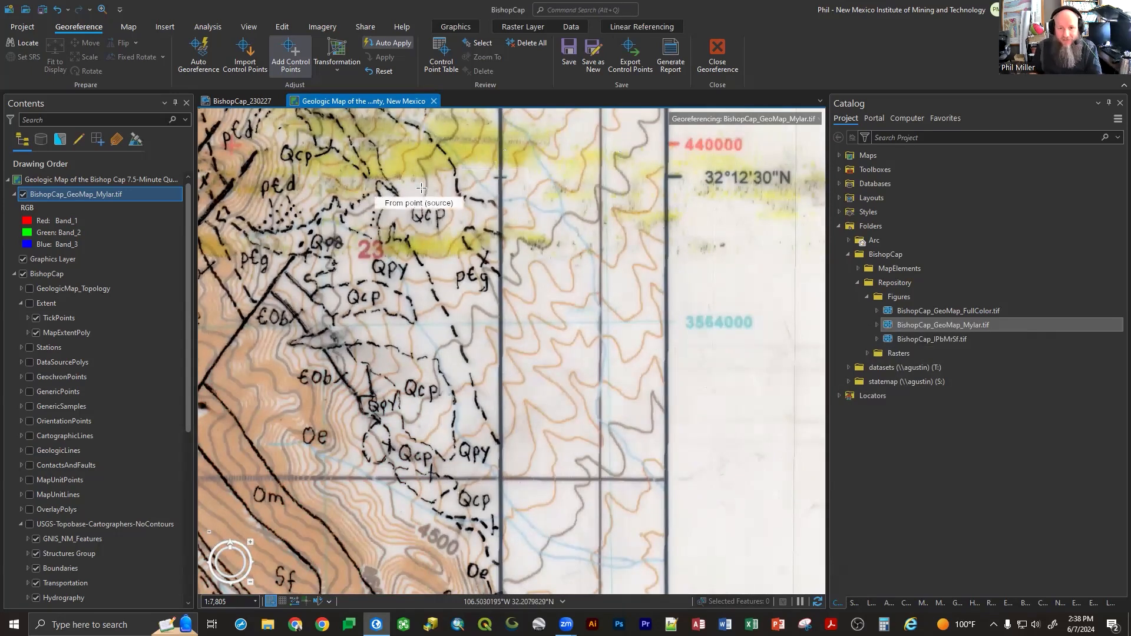
pyautogui.scroll(4, 499, 162)
pyautogui.scroll(3, 501, 164)
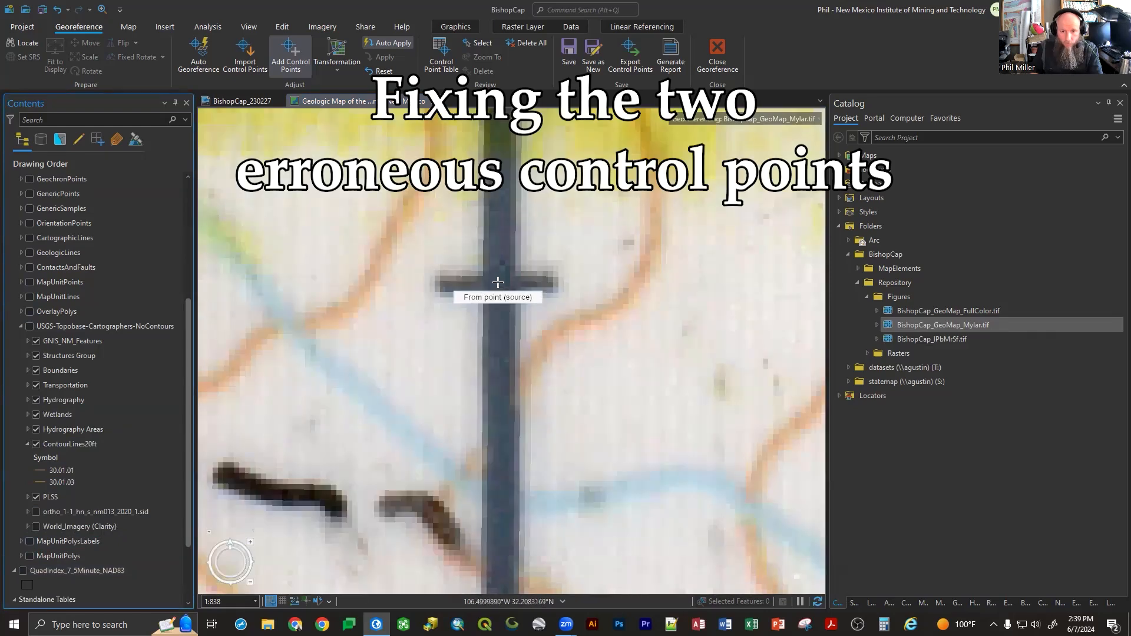
pyautogui.scroll(4, 499, 283)
pyautogui.click(502, 286)
# - Enter the new control point's target coordinates with longitude 30 minutes 0 seconds and latitude seconds 30
pyautogui.rightClick(502, 286)
pyautogui.click(630, 299)
pyautogui.doubleClick(535, 302)
pyautogui.write('30')
pyautogui.press('Tab')
pyautogui.write('0')
pyautogui.press('Tab')
pyautogui.press('Tab')
pyautogui.press('Tab')
pyautogui.press('Tab')
pyautogui.write('30')
pyautogui.click(716, 342)
# - Add a control point on the other missing east neatline tick, near 32.1667°N, setting the target longitude seconds to 0
pyautogui.scroll(-10, 505, 243)
pyautogui.scroll(10, 537, 293)
pyautogui.scroll(4, 538, 293)
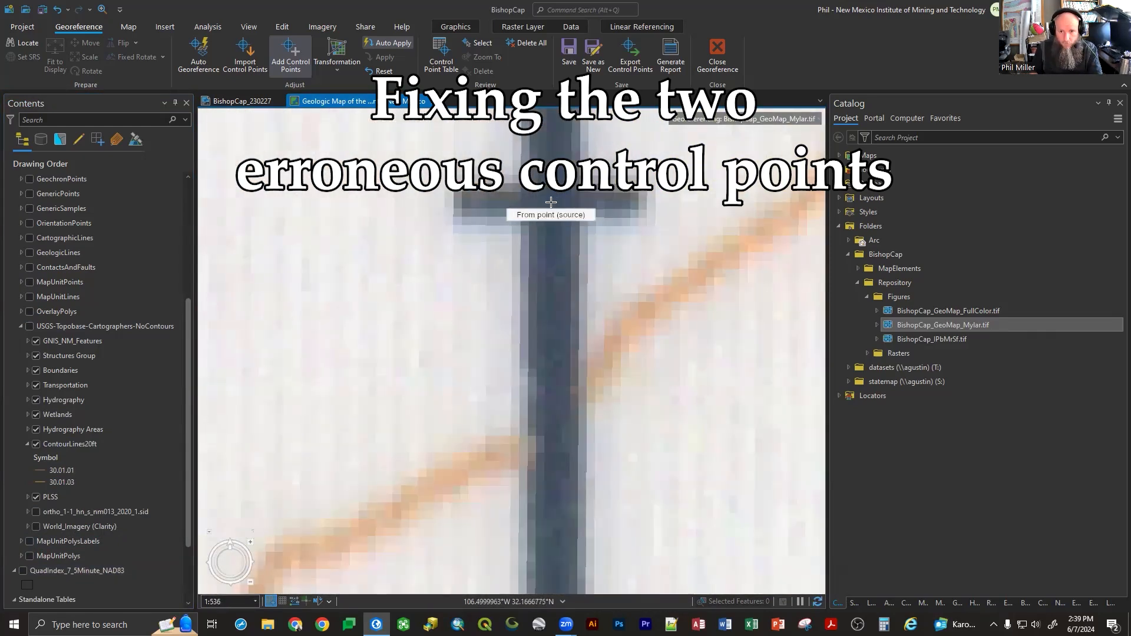
pyautogui.click(551, 205)
pyautogui.rightClick(551, 204)
pyautogui.click(630, 299)
pyautogui.doubleClick(595, 301)
pyautogui.write('0')
pyautogui.press('Return')
pyautogui.scroll(-10, 580, 302)
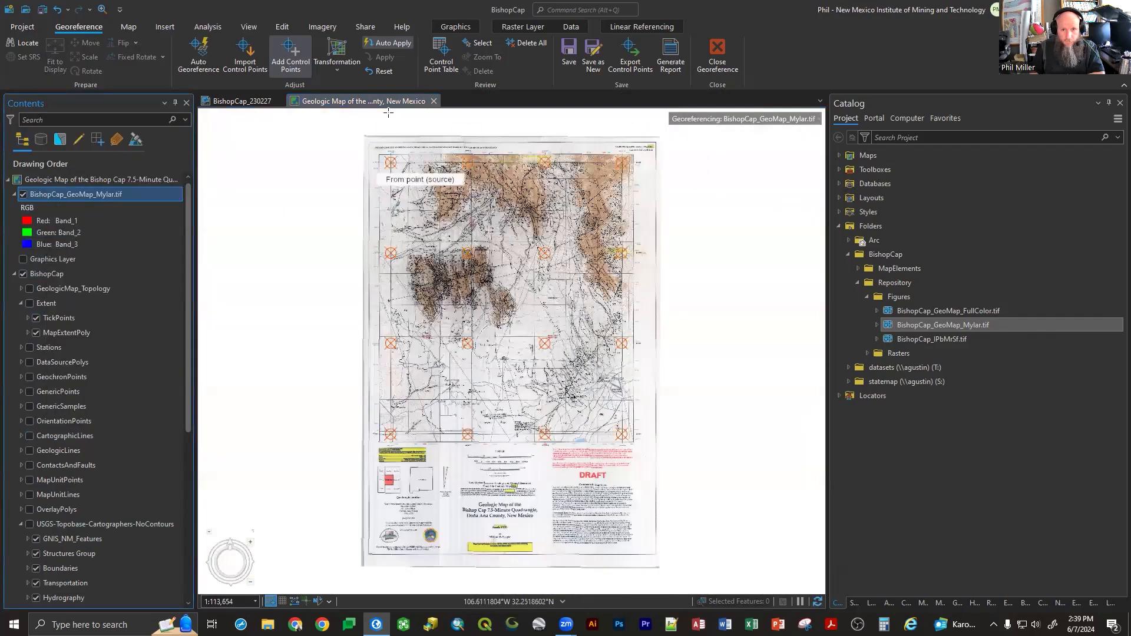
# - Select the Spline transformation for the georeferenced raster and review the alternative transformation types
pyautogui.click(341, 67)
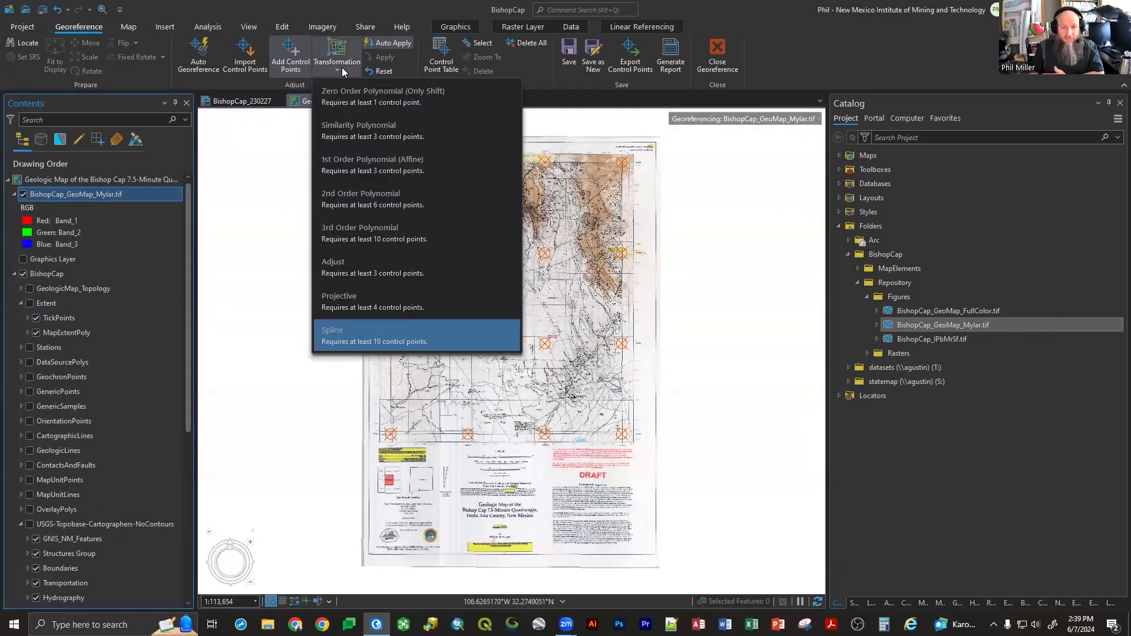
pyautogui.click(345, 331)
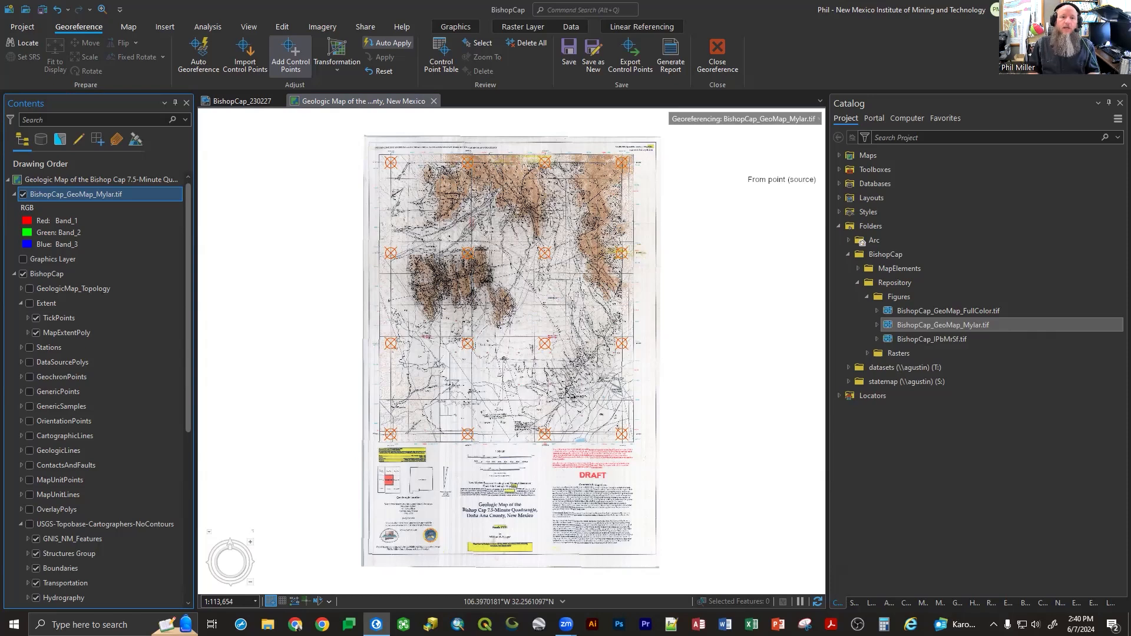
pyautogui.click(337, 66)
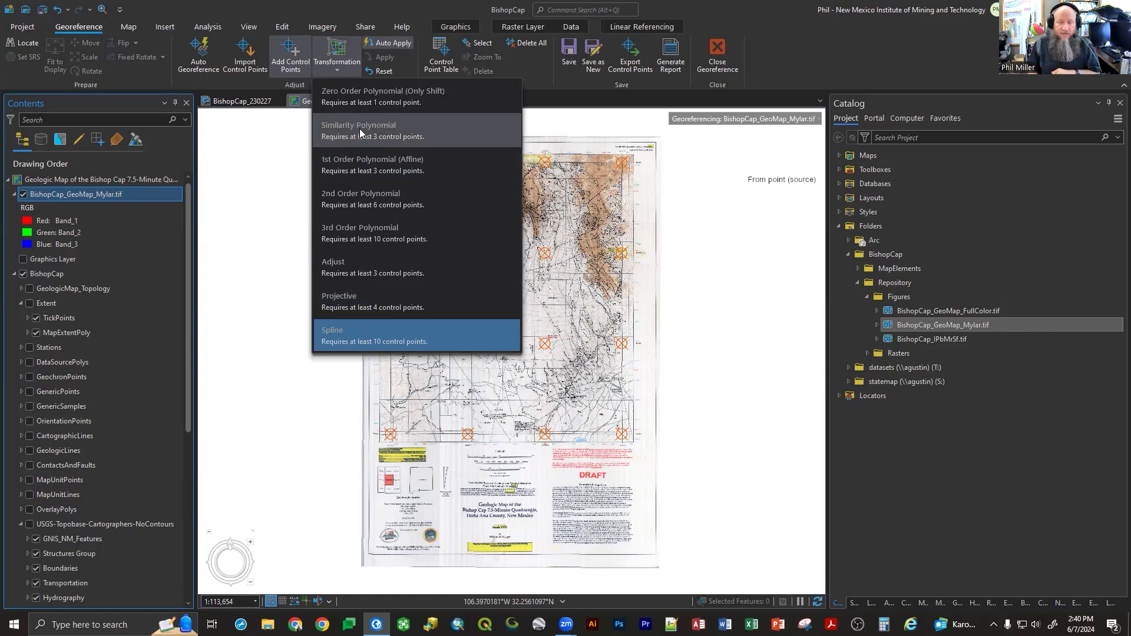
pyautogui.click(807, 45)
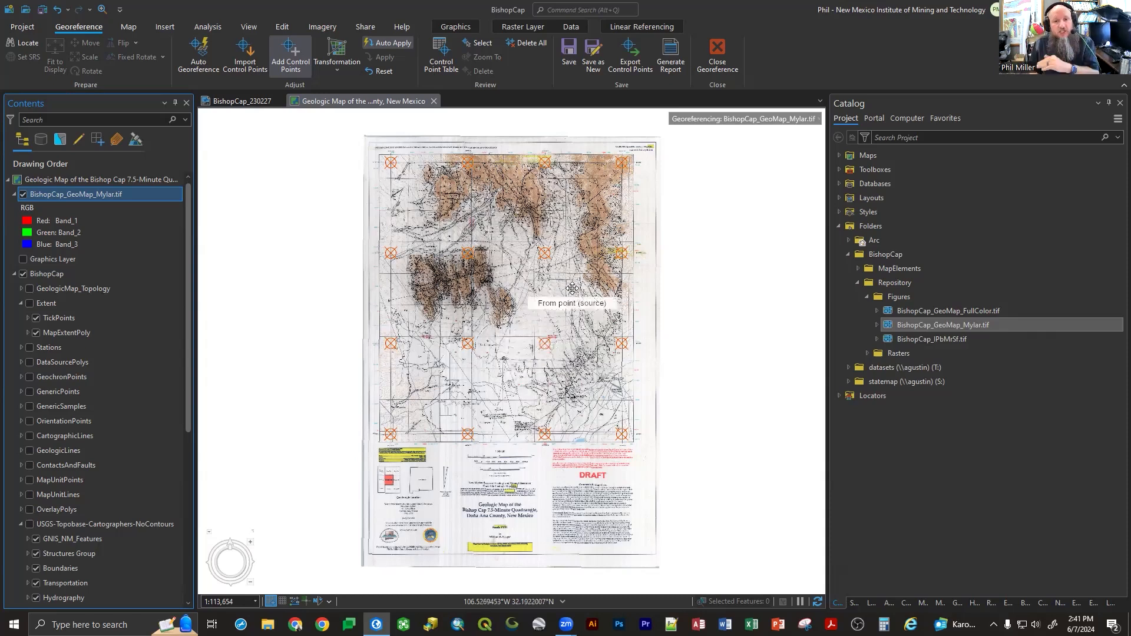
pyautogui.click(332, 69)
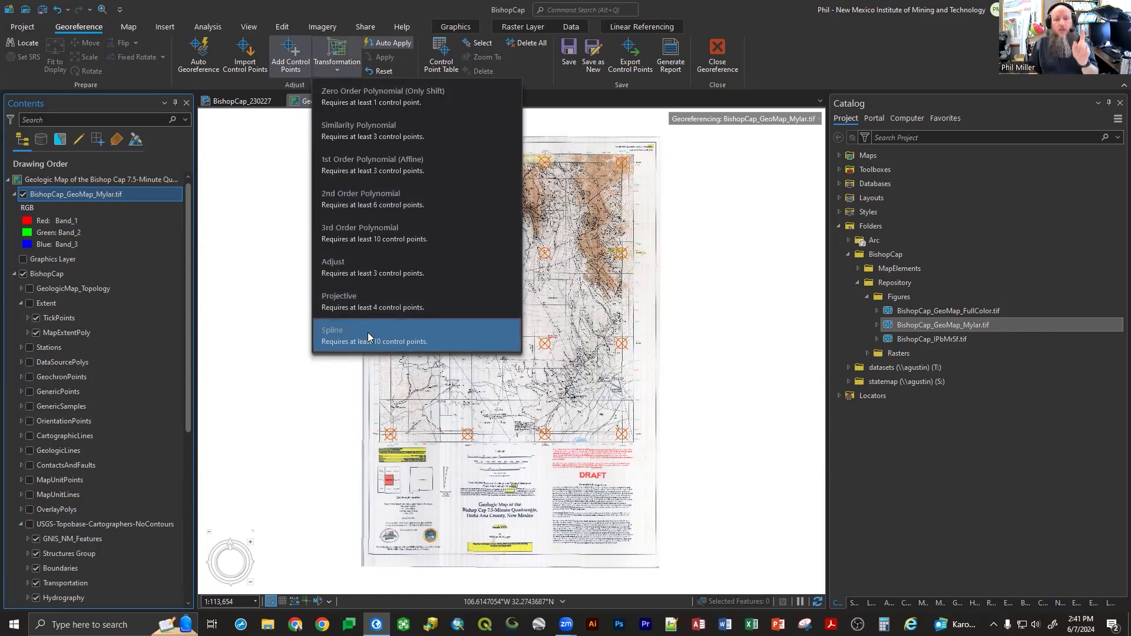
pyautogui.click(781, 47)
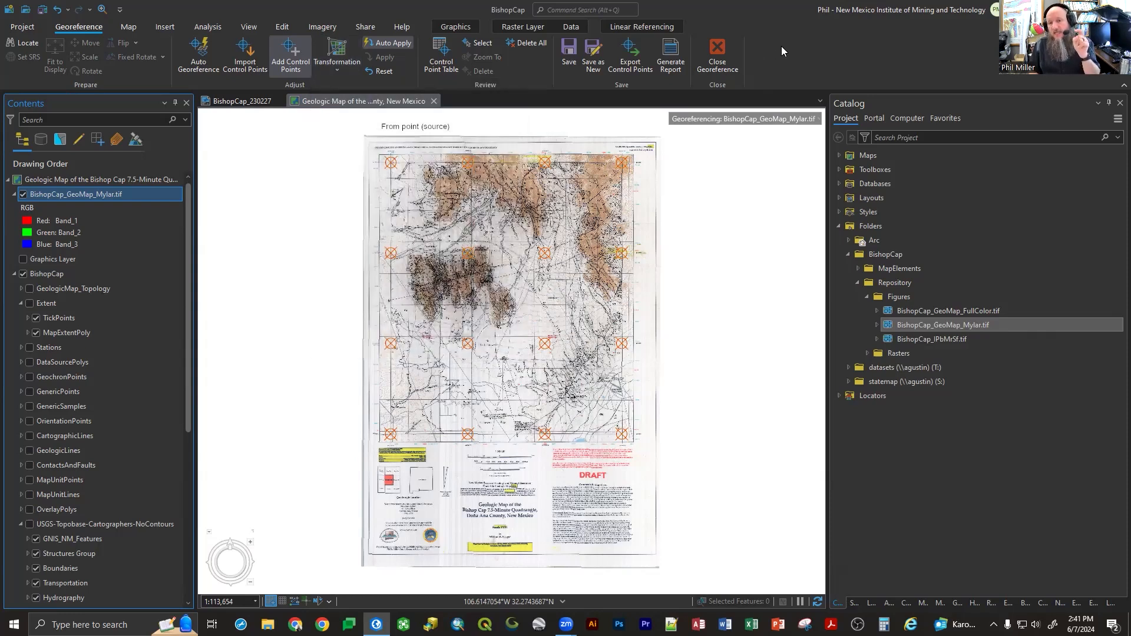
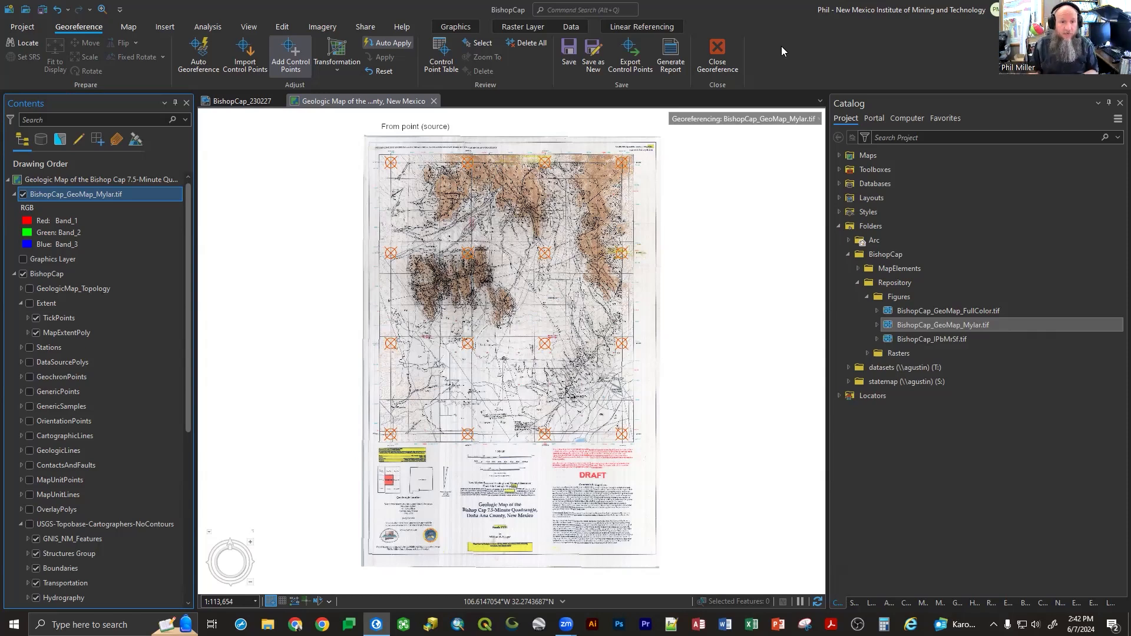
# - Turn on the USGS-Topobase-Cartographers-NoContours group and open Export Raster for BishopCap_GeoMap_Mylar.tif
pyautogui.click(30, 524)
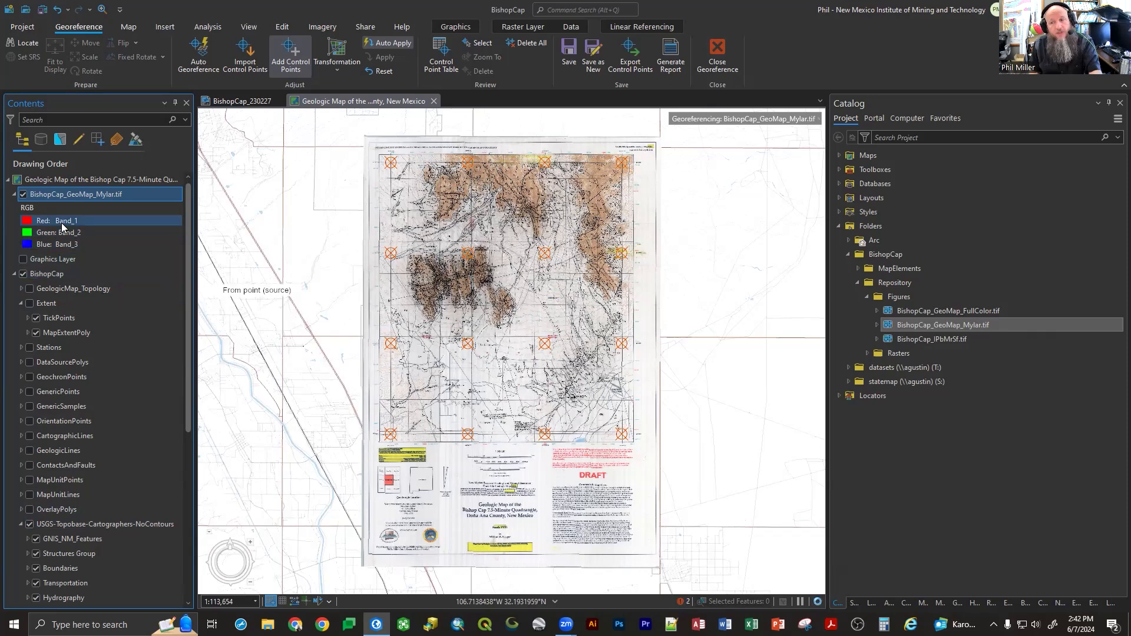
pyautogui.click(66, 193)
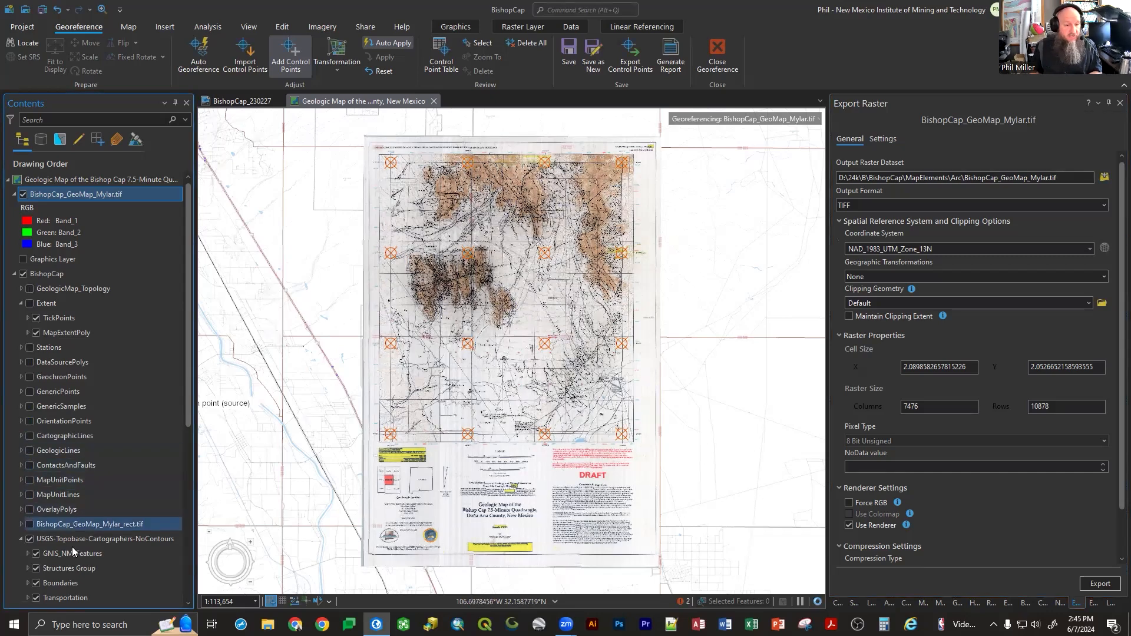
# - Compare the scanned map's contours and streams with the topobase layers up close, hiding and reshowing BishopCap_GeoMap_Mylar.tif
pyautogui.scroll(-3, 72, 559)
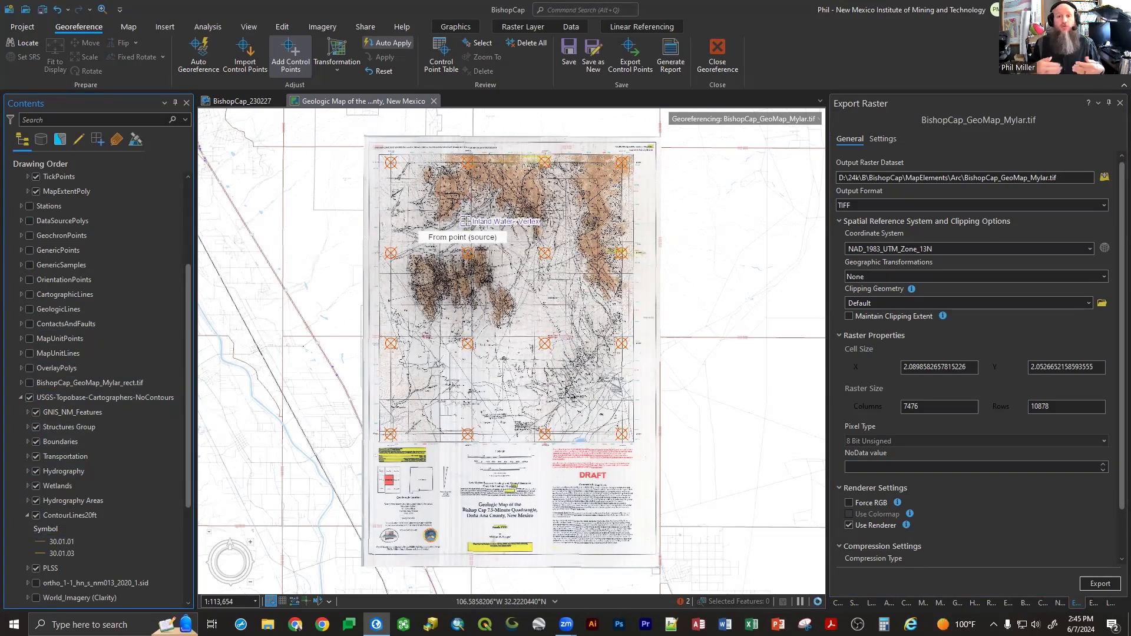
pyautogui.scroll(4, 465, 222)
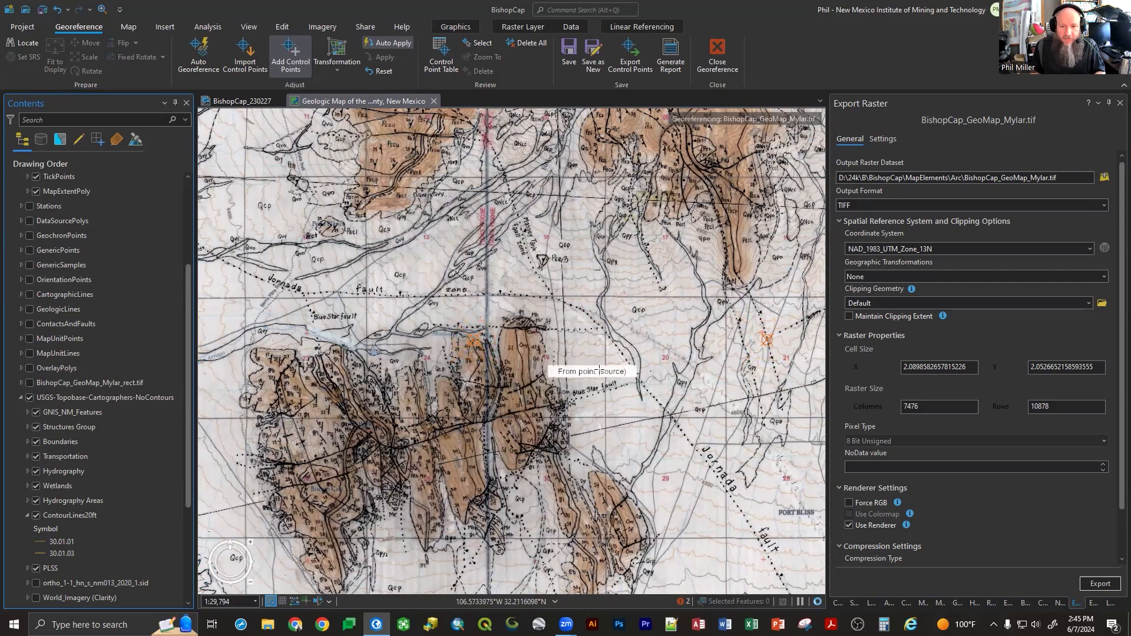
pyautogui.scroll(8, 448, 280)
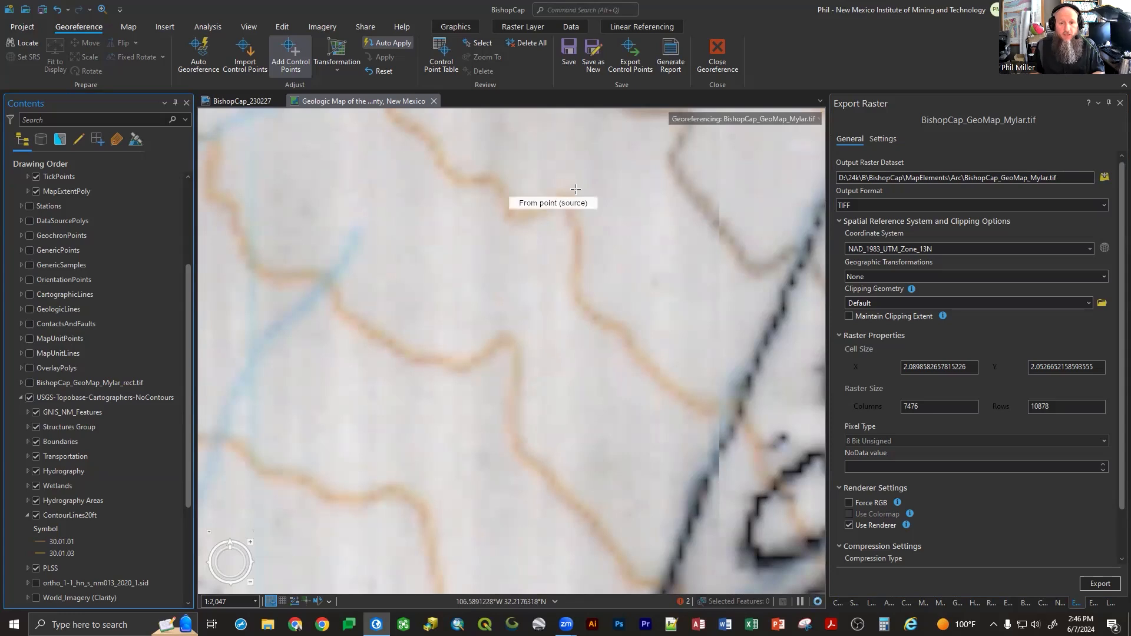
pyautogui.scroll(-3, 471, 365)
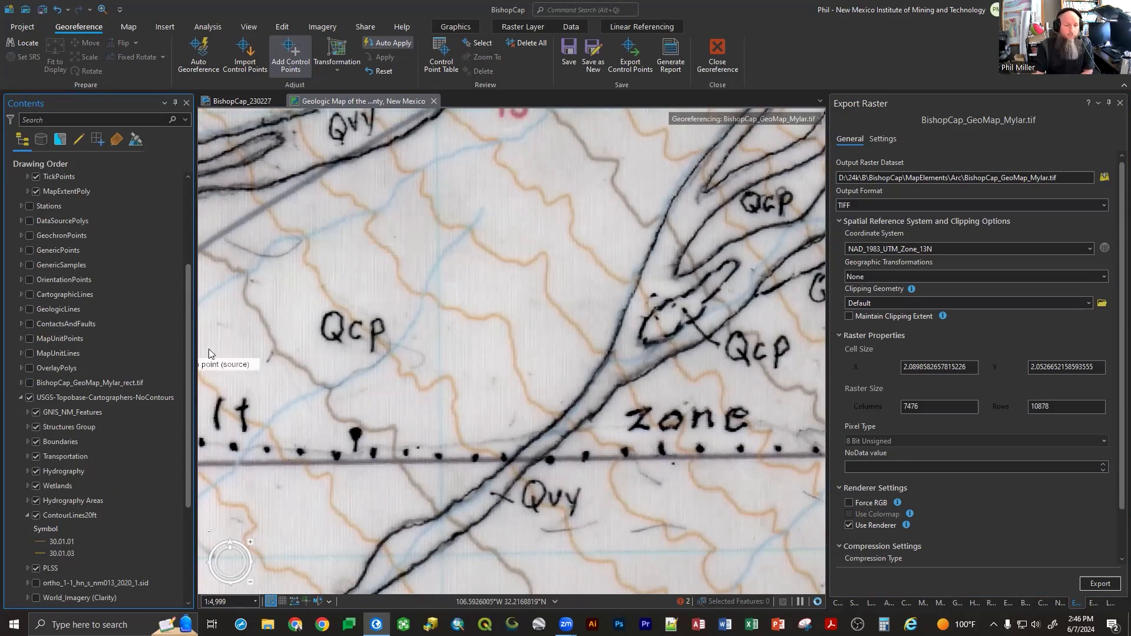
pyautogui.scroll(4, 96, 283)
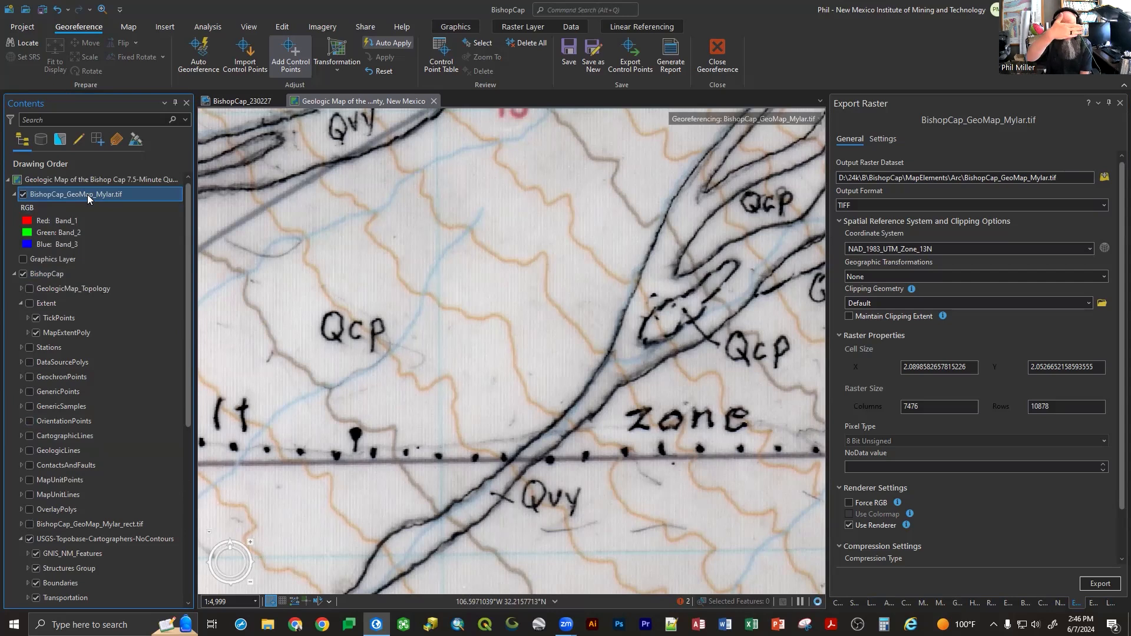
pyautogui.click(23, 195)
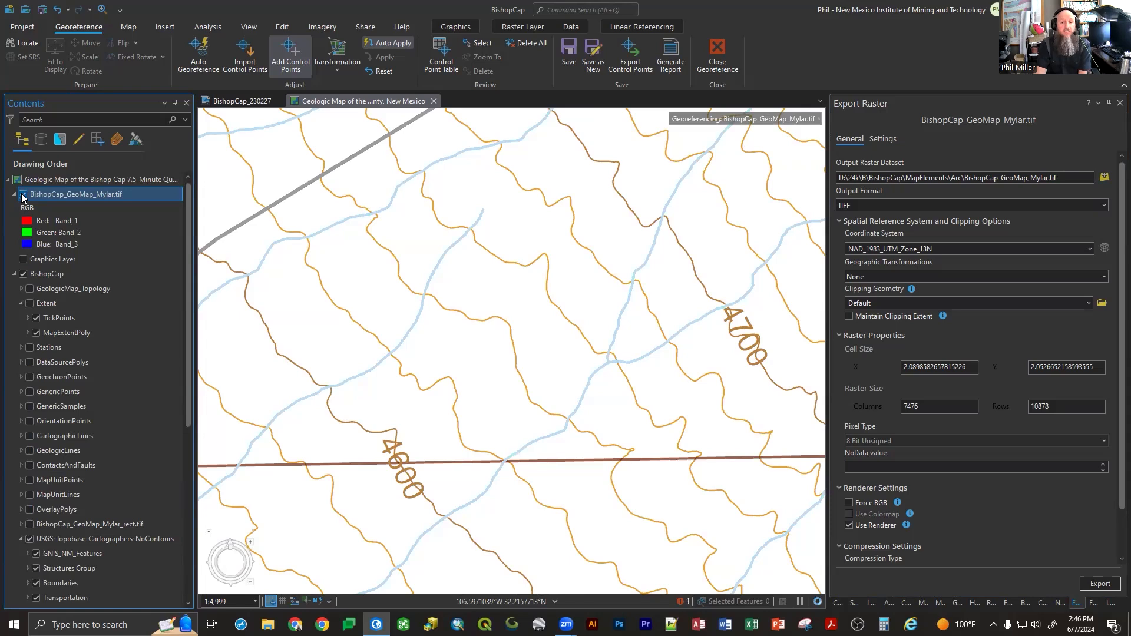
pyautogui.click(23, 195)
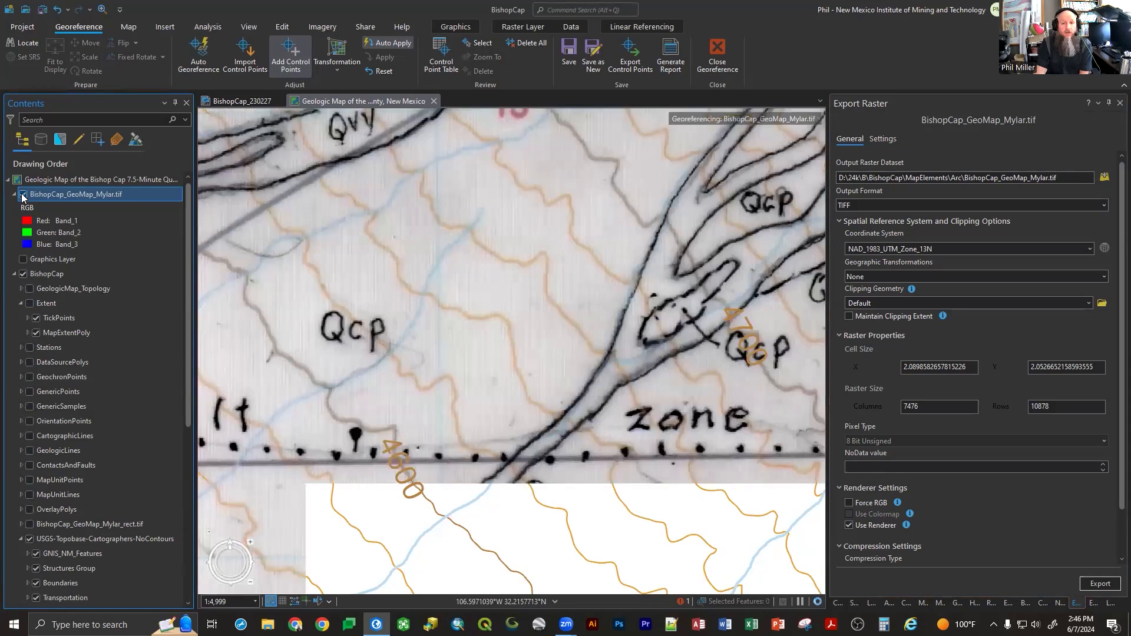
# - Set the layer blend mode of BishopCap_GeoMap_Mylar.tif to Multiply
pyautogui.click(72, 196)
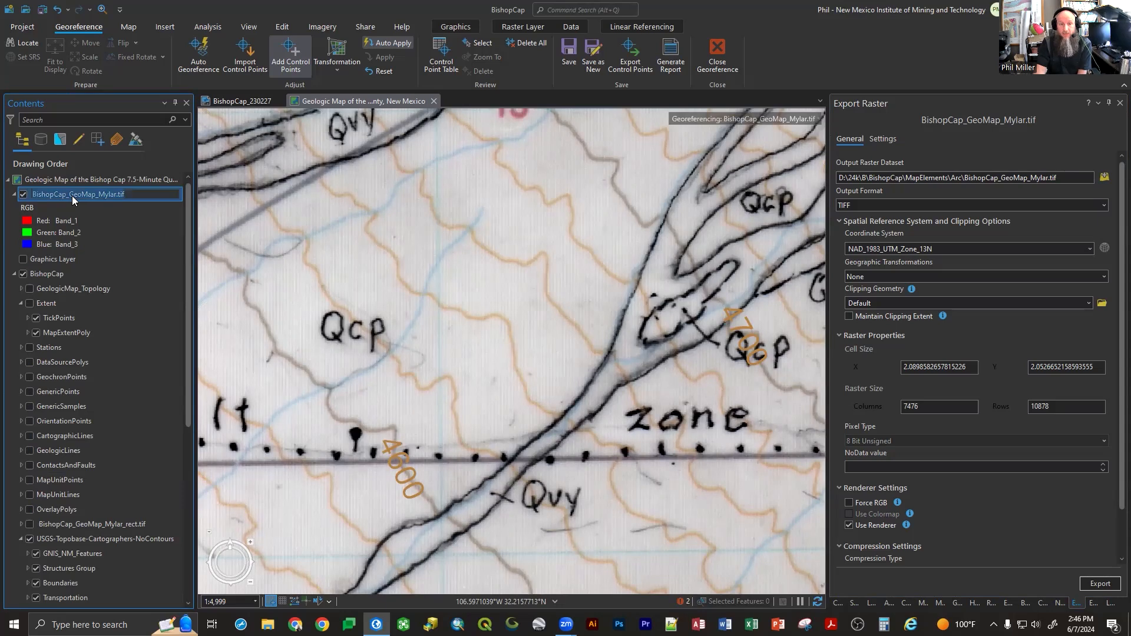
pyautogui.click(525, 28)
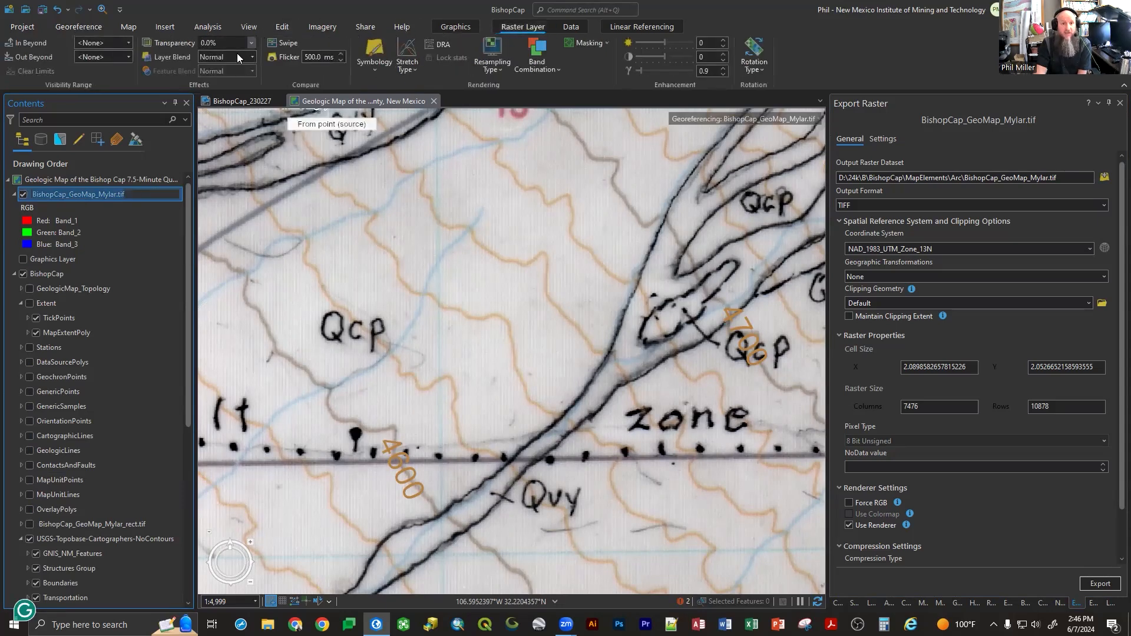
pyautogui.click(253, 57)
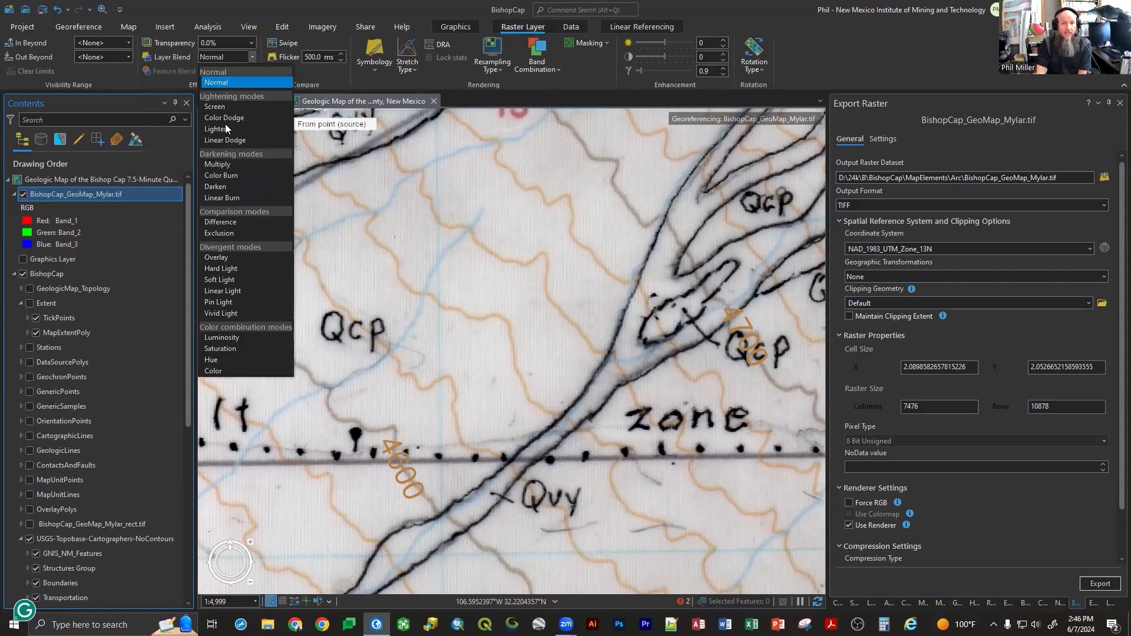
pyautogui.click(225, 164)
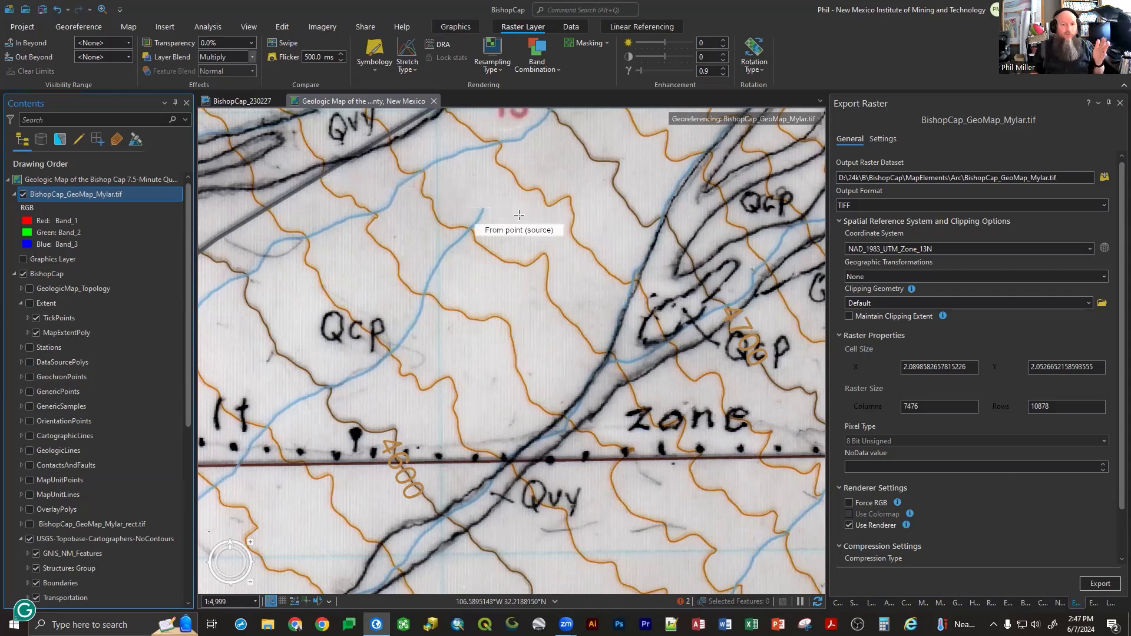
# - Add a control point from the sharp contour bend on the scan to the matching ContourLines20ft bend, hiding the topobase group while placing the source
pyautogui.scroll(5, 583, 184)
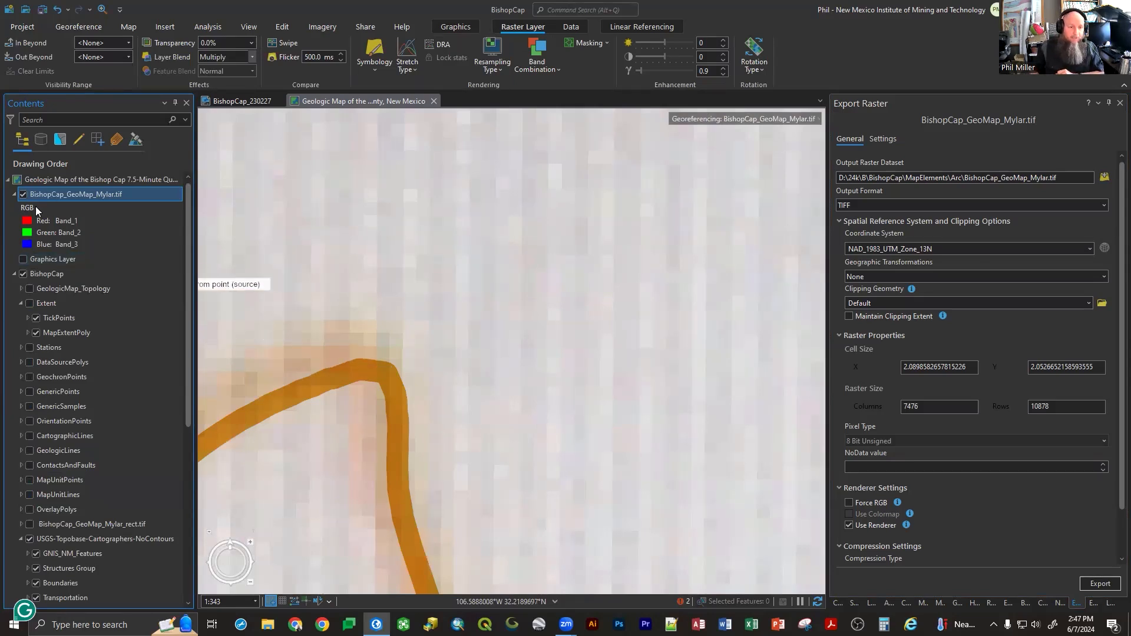
pyautogui.click(30, 540)
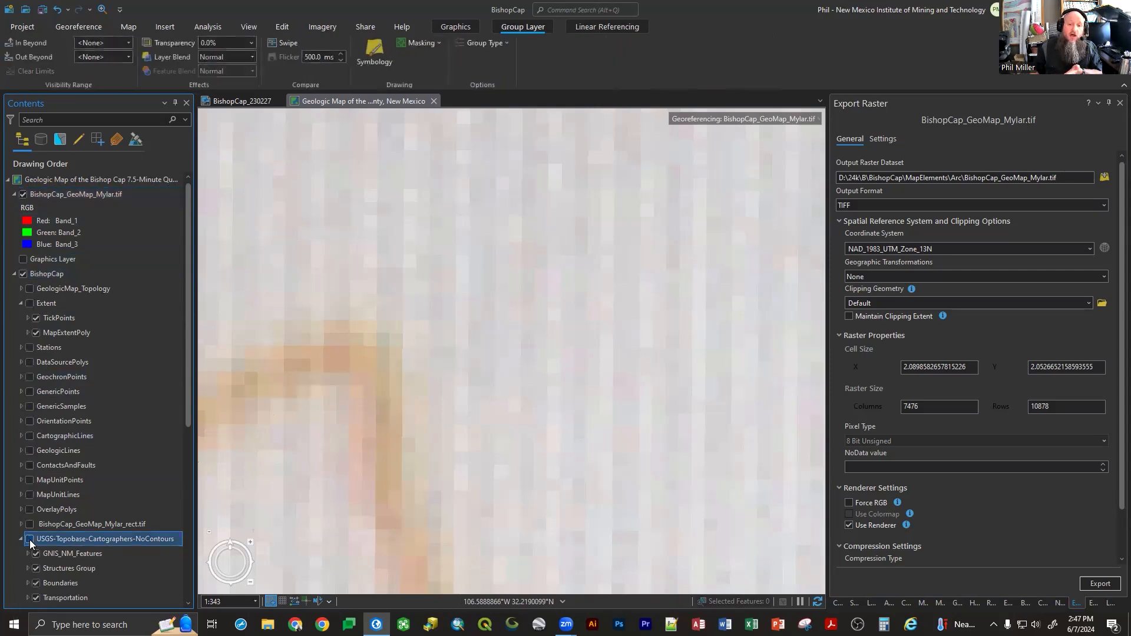
pyautogui.scroll(-2, 597, 300)
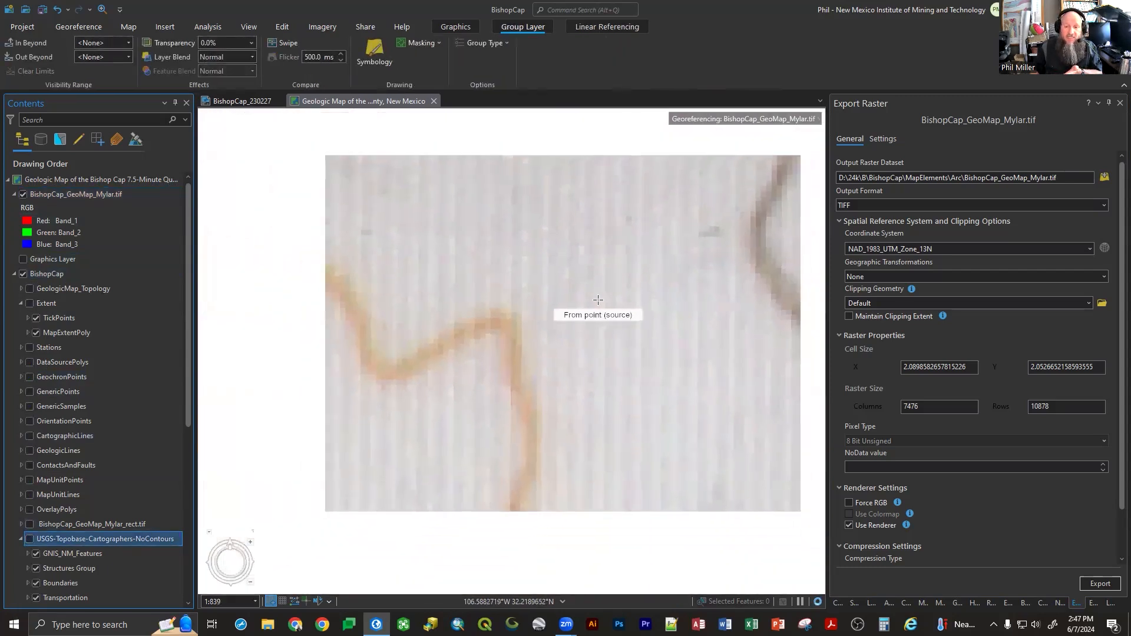
pyautogui.scroll(-1, 597, 300)
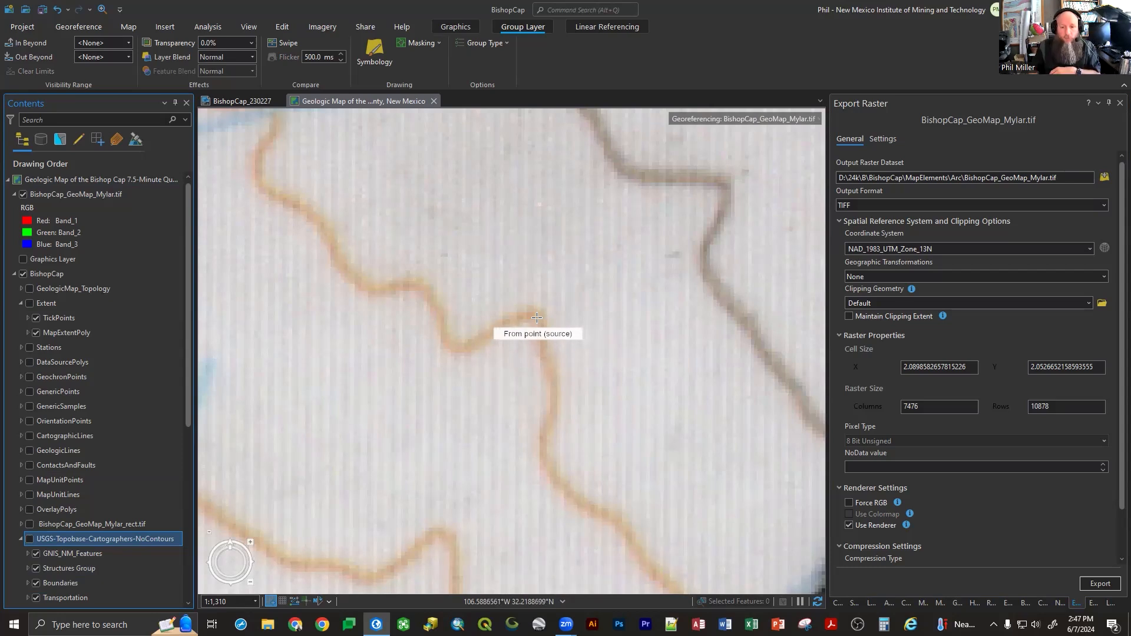
pyautogui.click(537, 317)
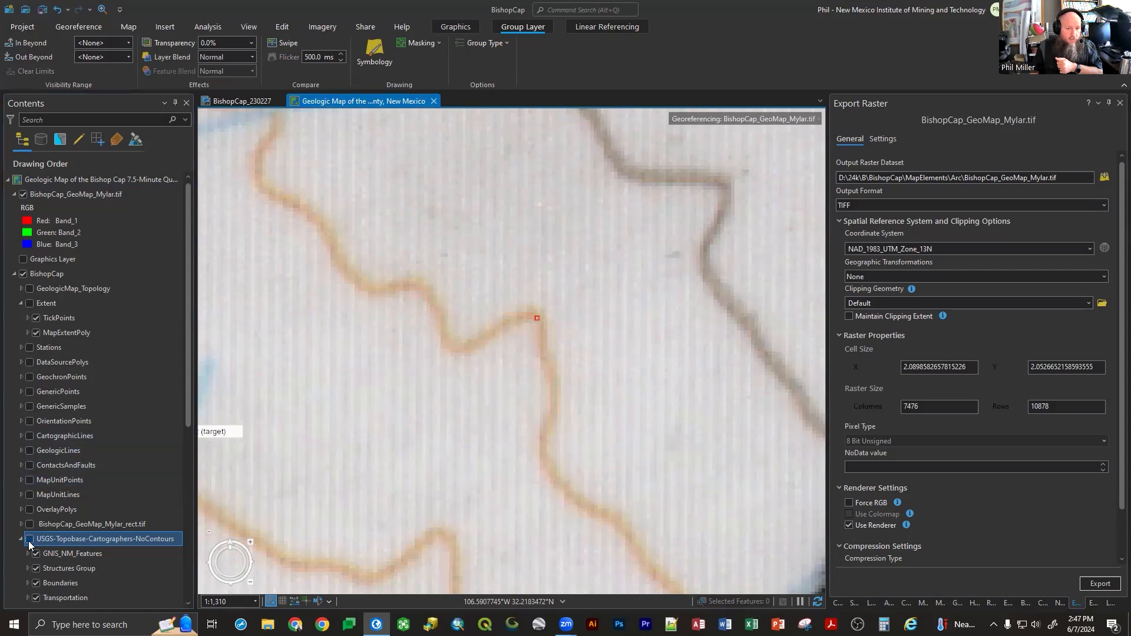
pyautogui.click(28, 540)
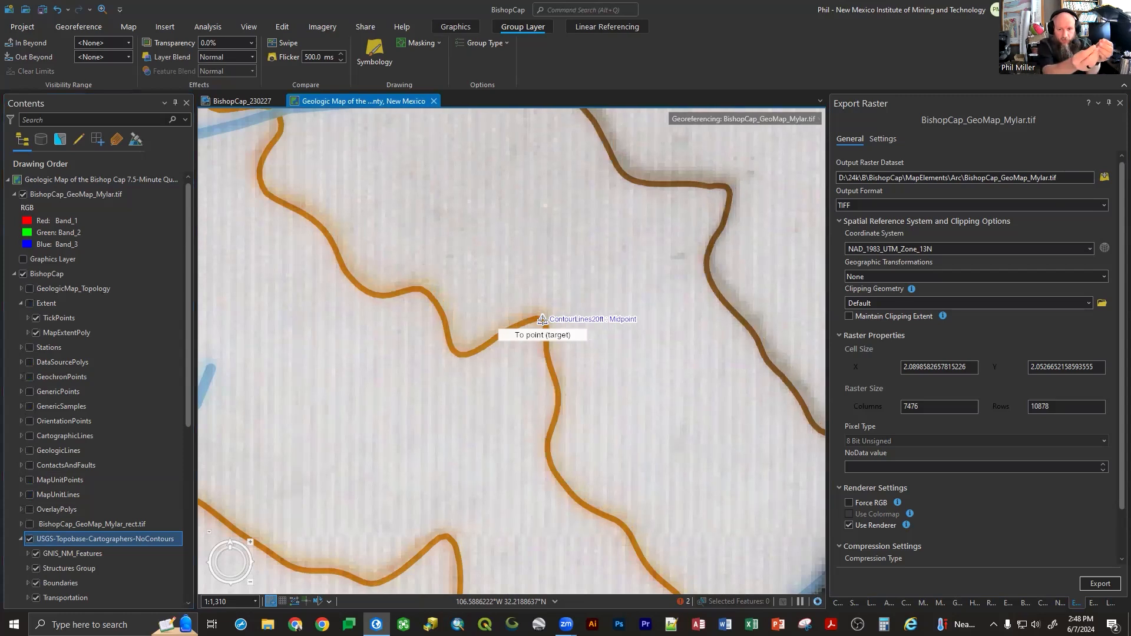
pyautogui.click(542, 319)
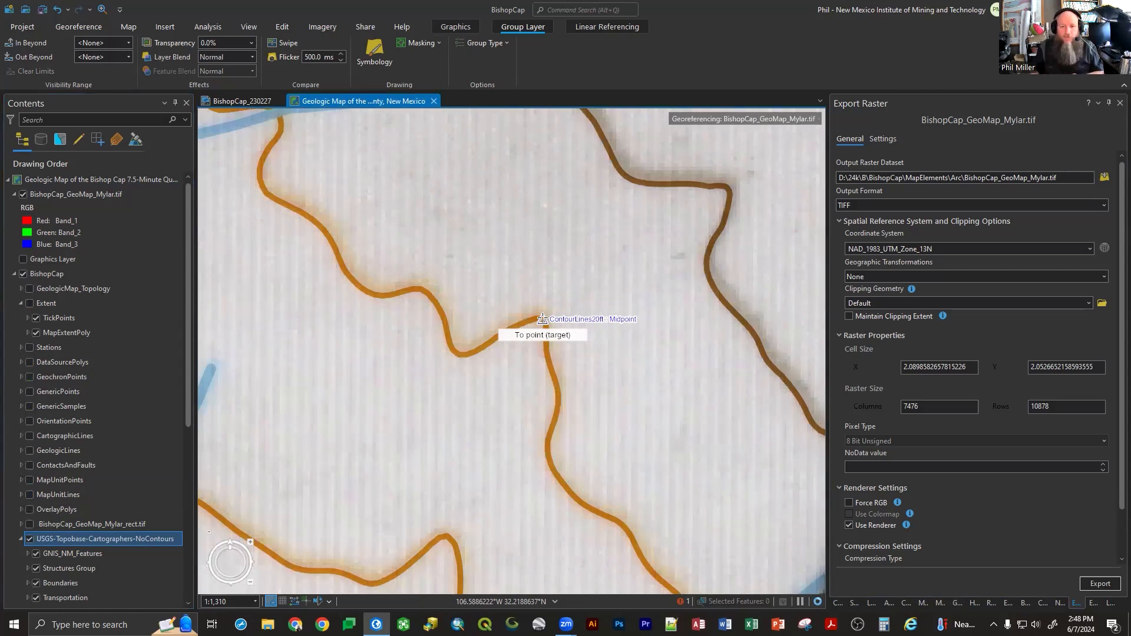
# - Add a control point where the scanned contour crosses the stream southeast of section 10, targeting the ContourLines20ft vertex, with the topobase group hidden for the source
pyautogui.scroll(-5, 551, 248)
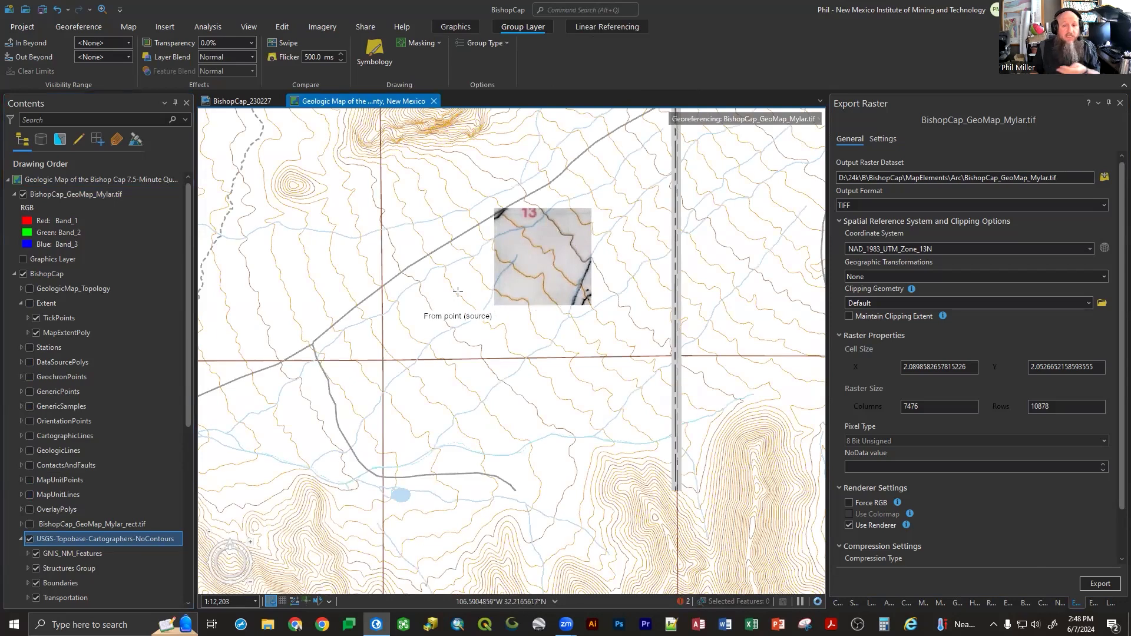
pyautogui.scroll(-5, 408, 269)
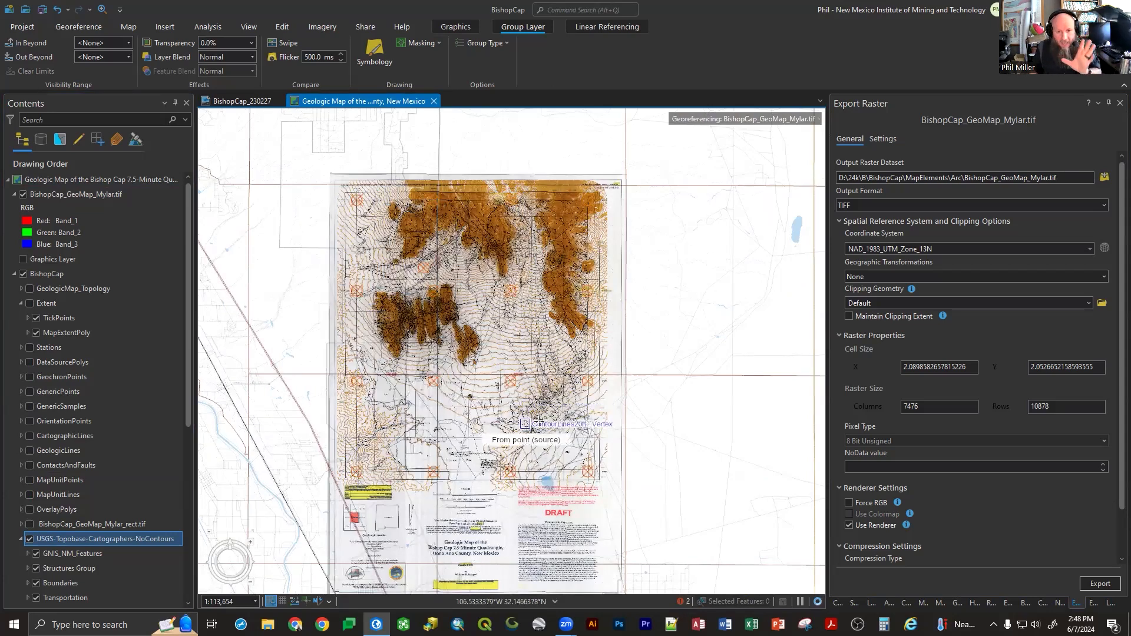
pyautogui.scroll(3, 538, 431)
pyautogui.scroll(4, 579, 407)
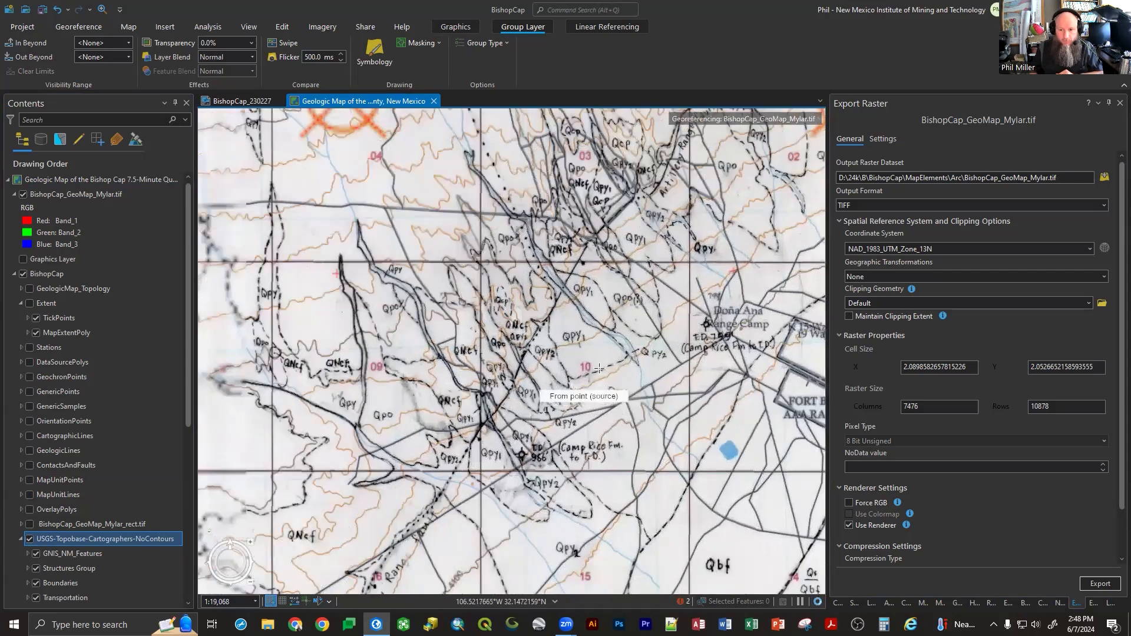
pyautogui.scroll(5, 599, 368)
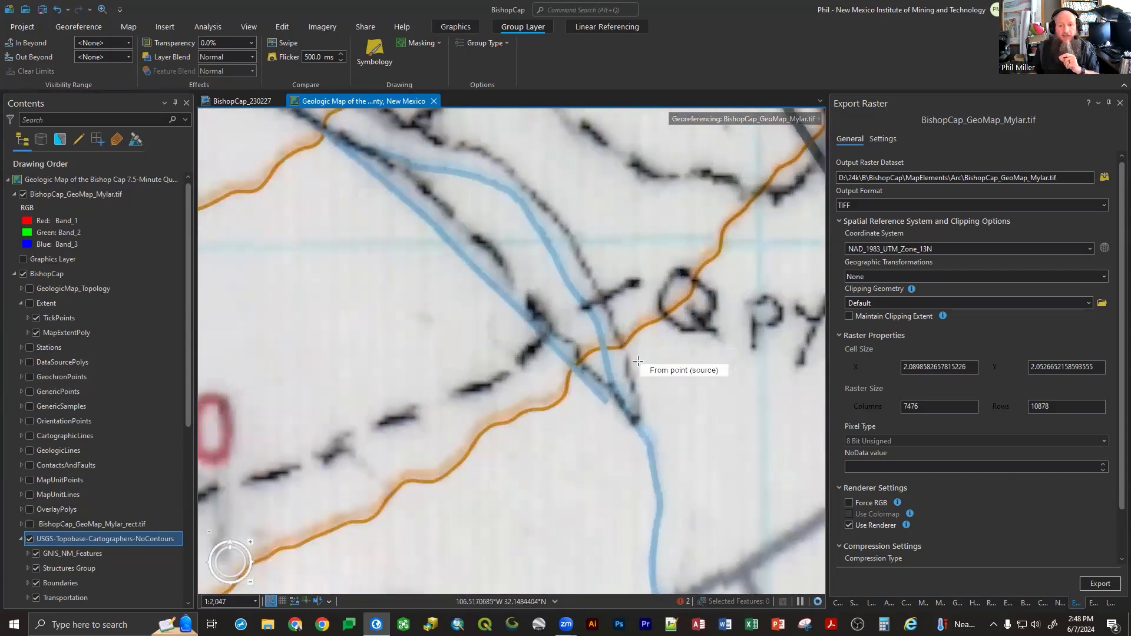
pyautogui.click(29, 540)
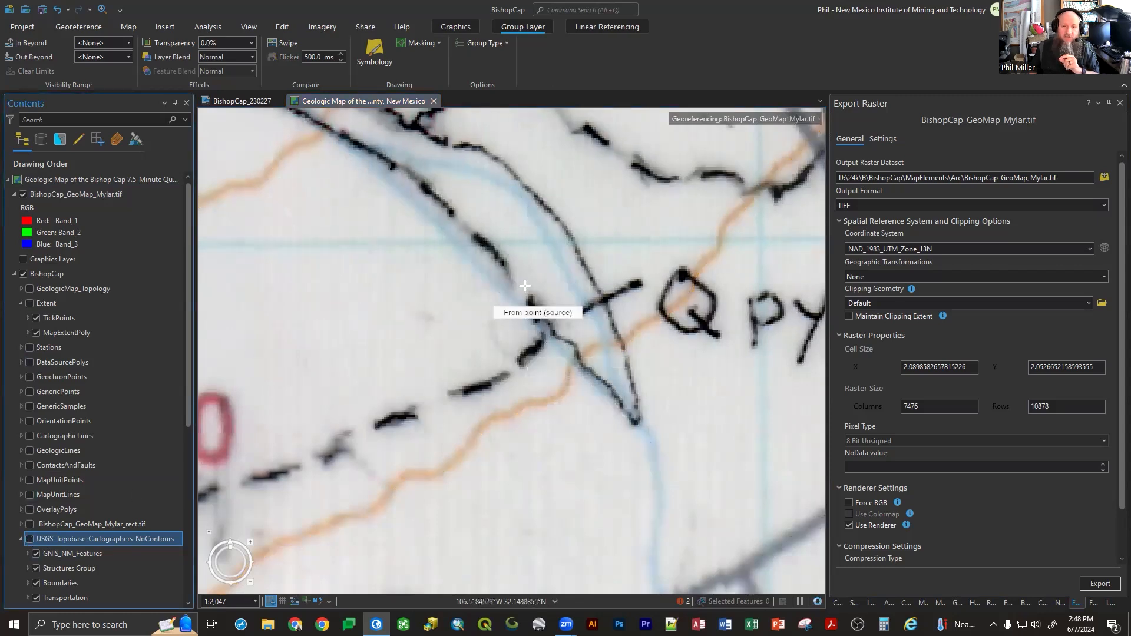
pyautogui.scroll(-5, 495, 312)
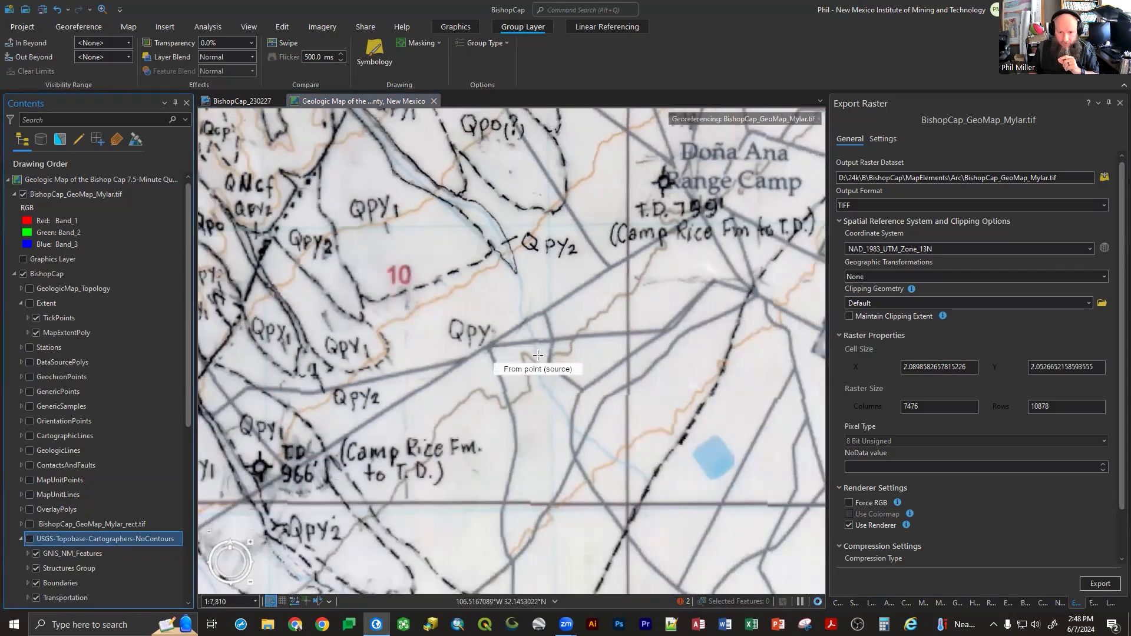
pyautogui.scroll(5, 518, 377)
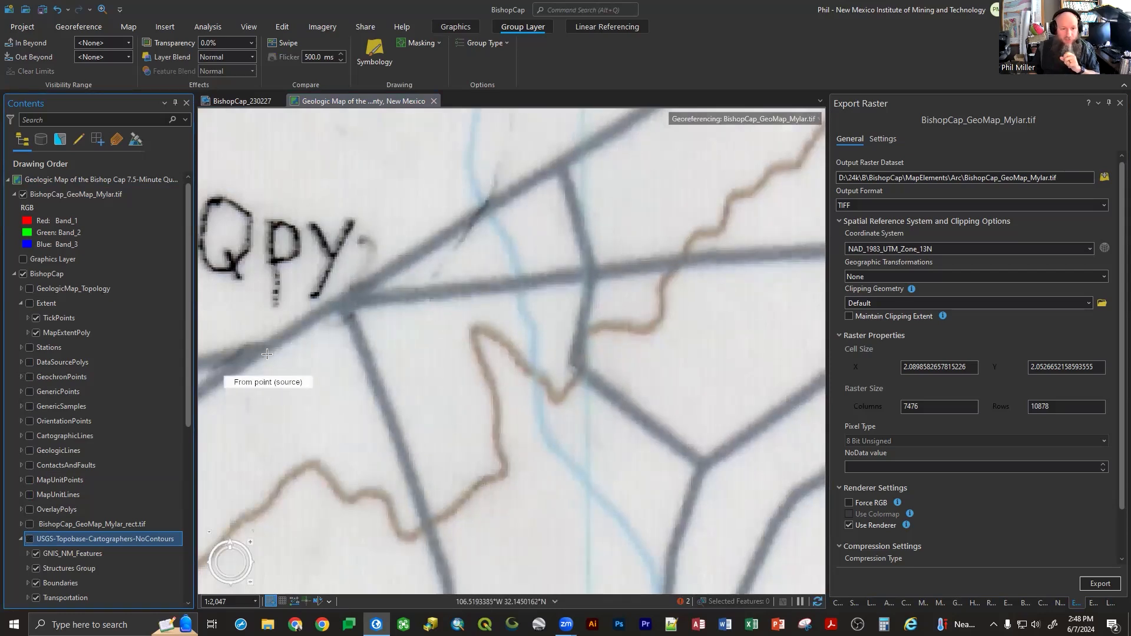
pyautogui.click(534, 373)
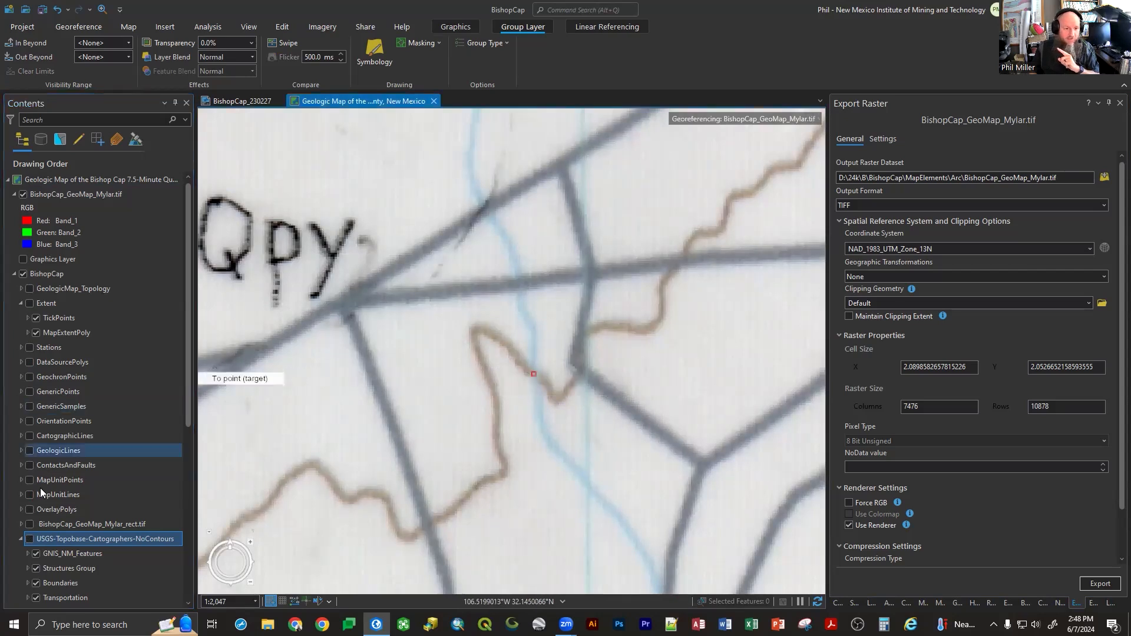
pyautogui.click(28, 540)
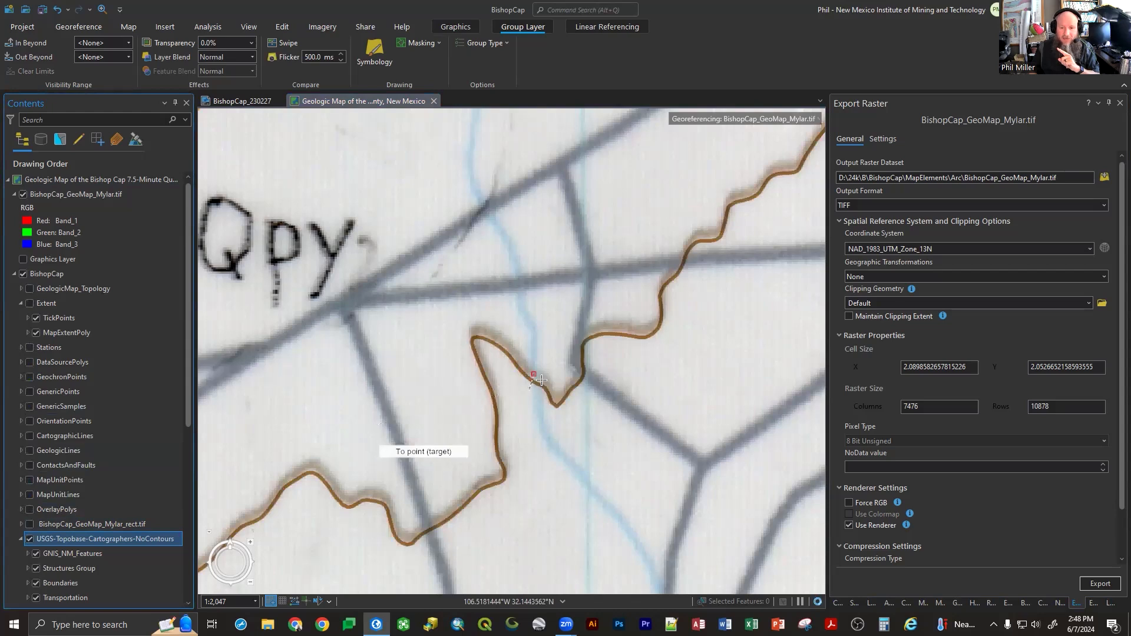
pyautogui.scroll(3, 534, 386)
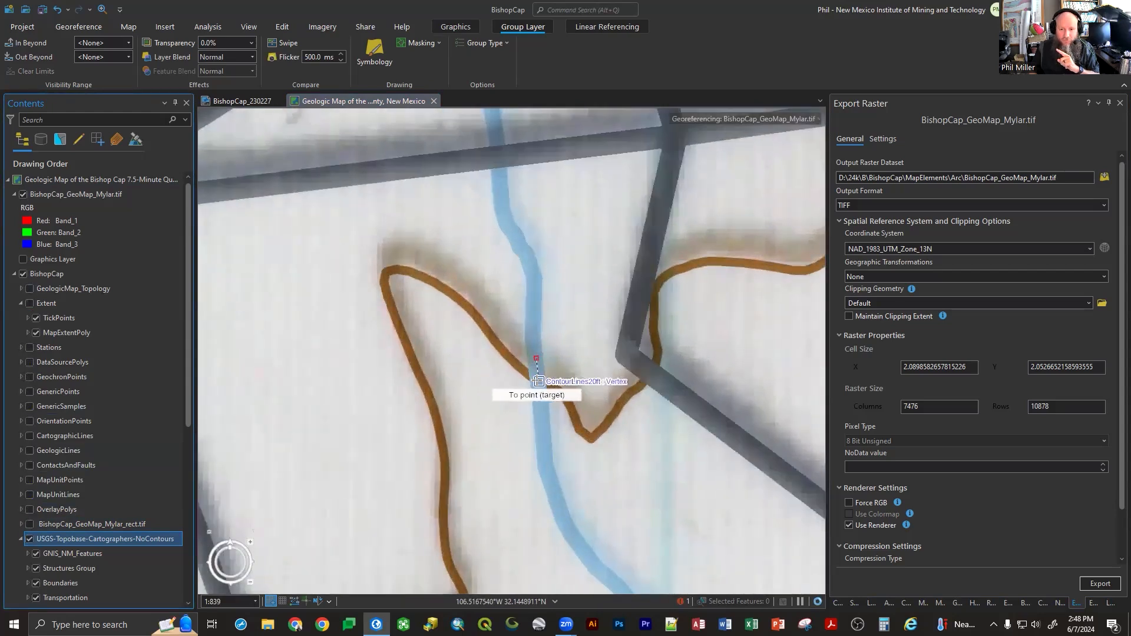
pyautogui.click(538, 381)
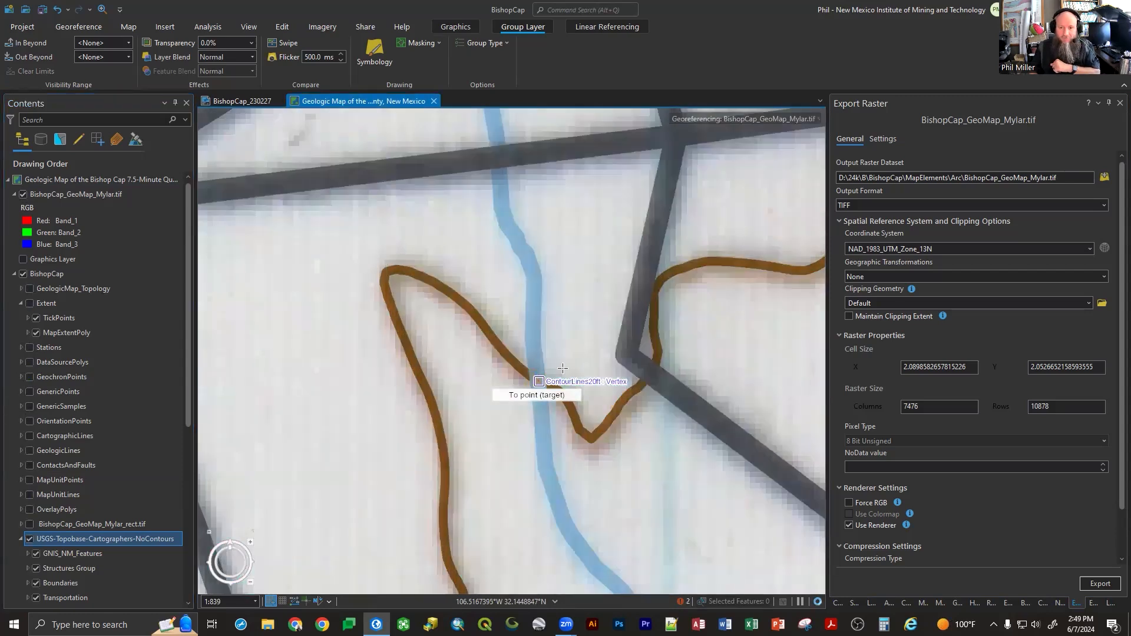
# - Turn on World_Imagery (Clarity) within the topobase group and check the roads around Number 1 Water Well against it
pyautogui.scroll(-6, 557, 368)
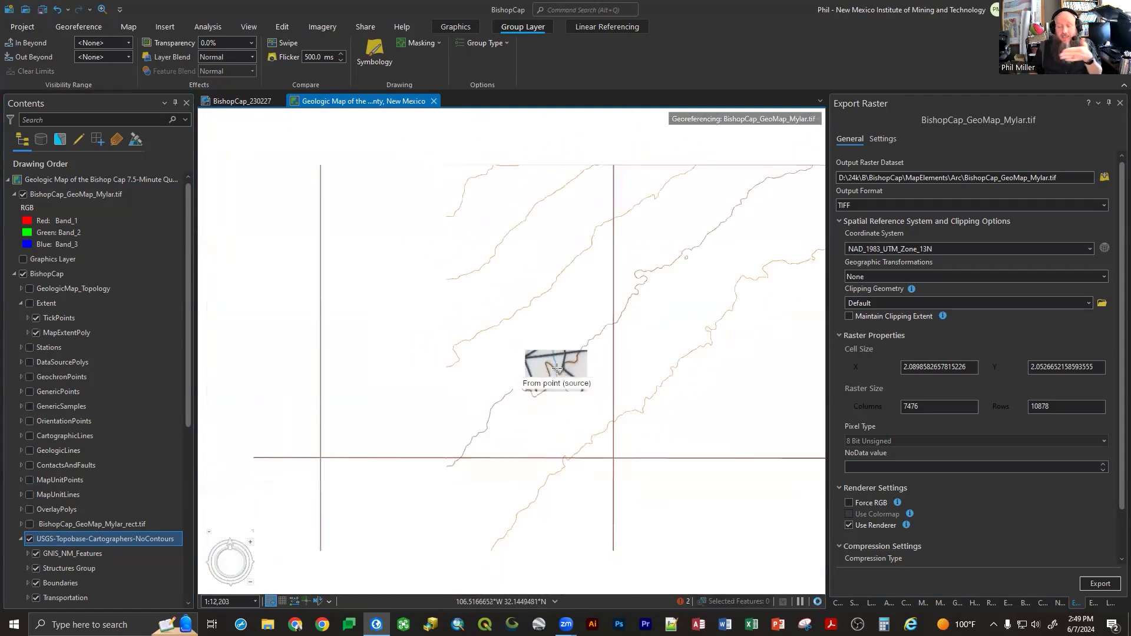
pyautogui.scroll(-4, 557, 368)
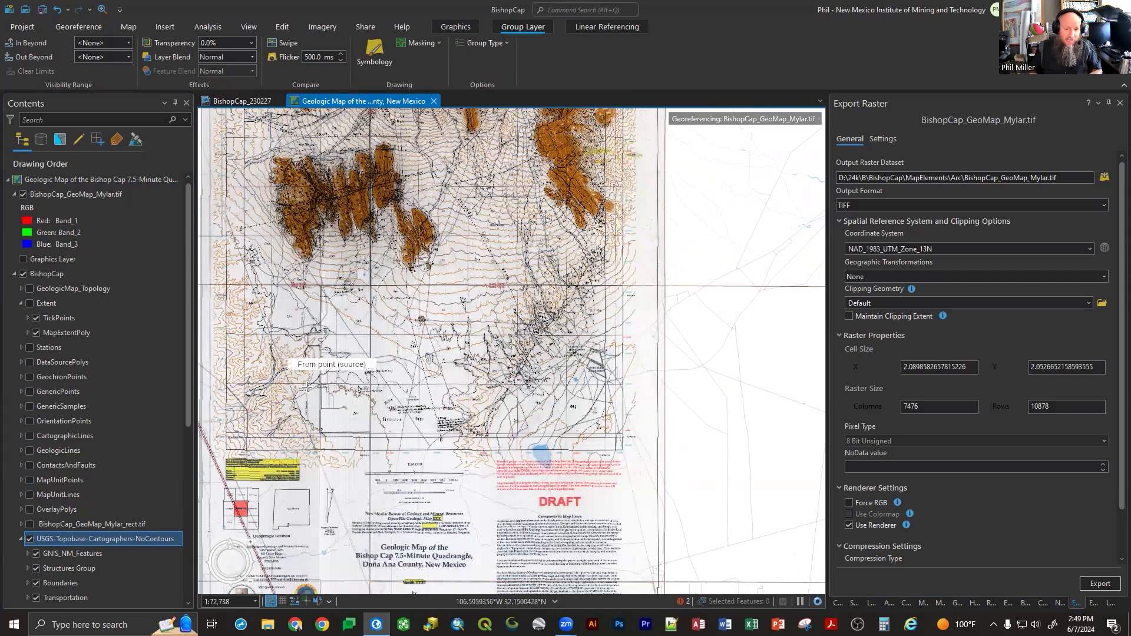
pyautogui.scroll(5, 321, 362)
pyautogui.click(29, 538)
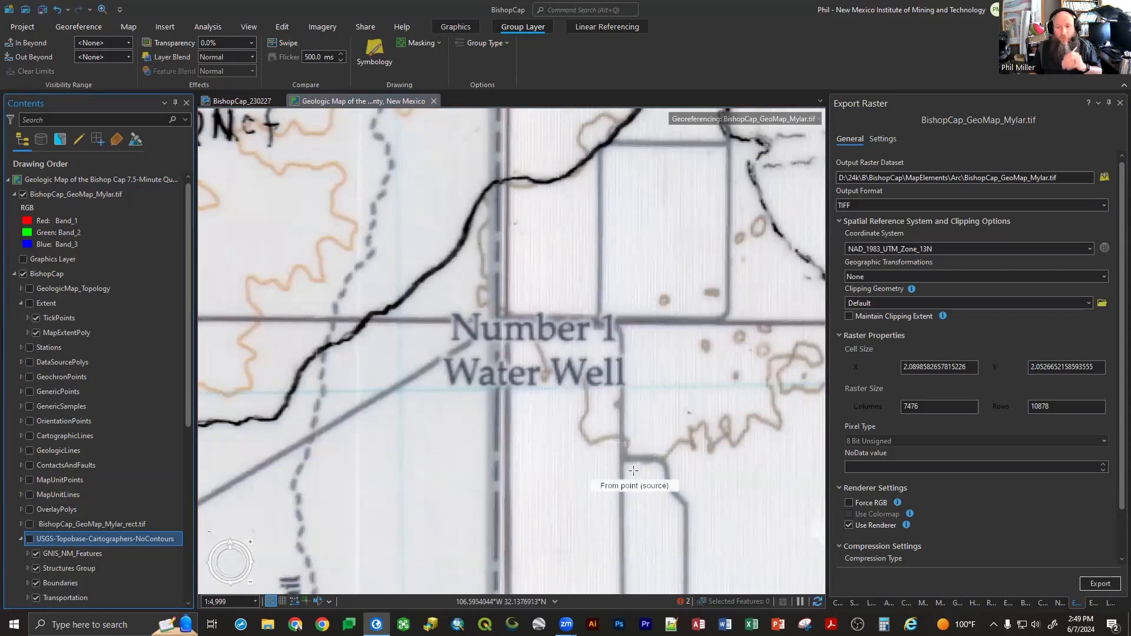
pyautogui.scroll(-5, 33, 412)
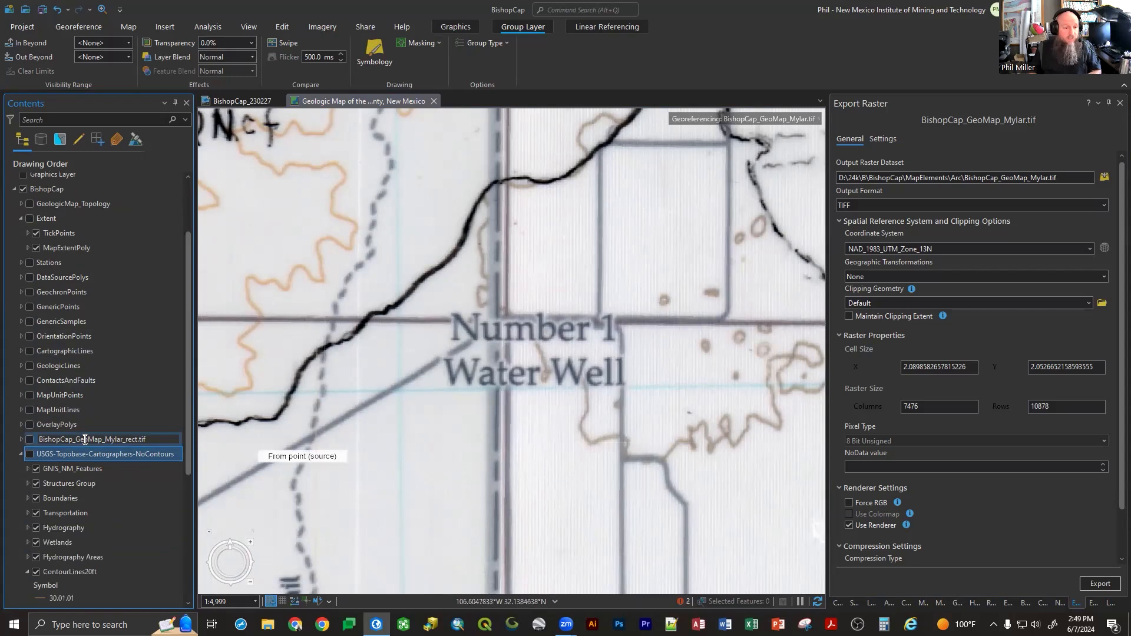
pyautogui.click(29, 398)
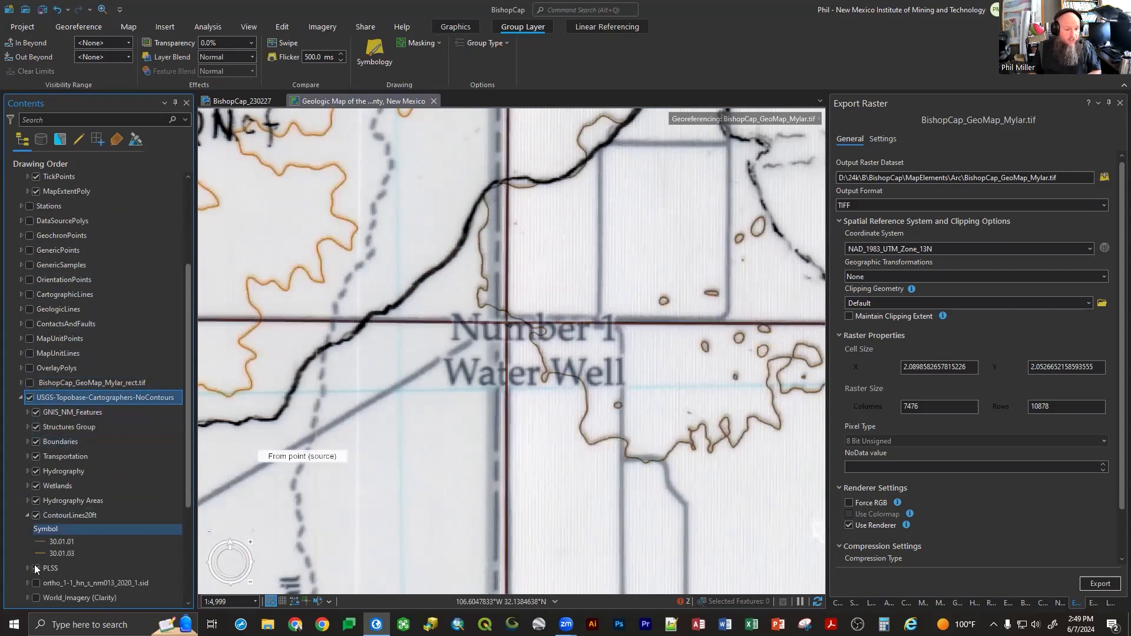
pyautogui.click(36, 598)
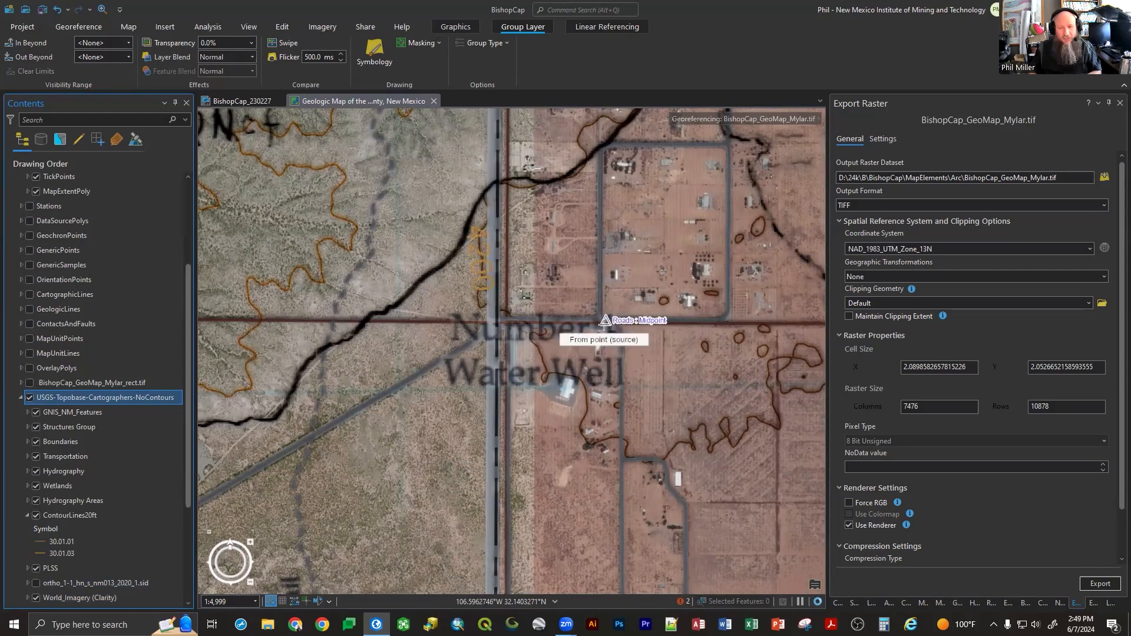
pyautogui.scroll(5, 605, 321)
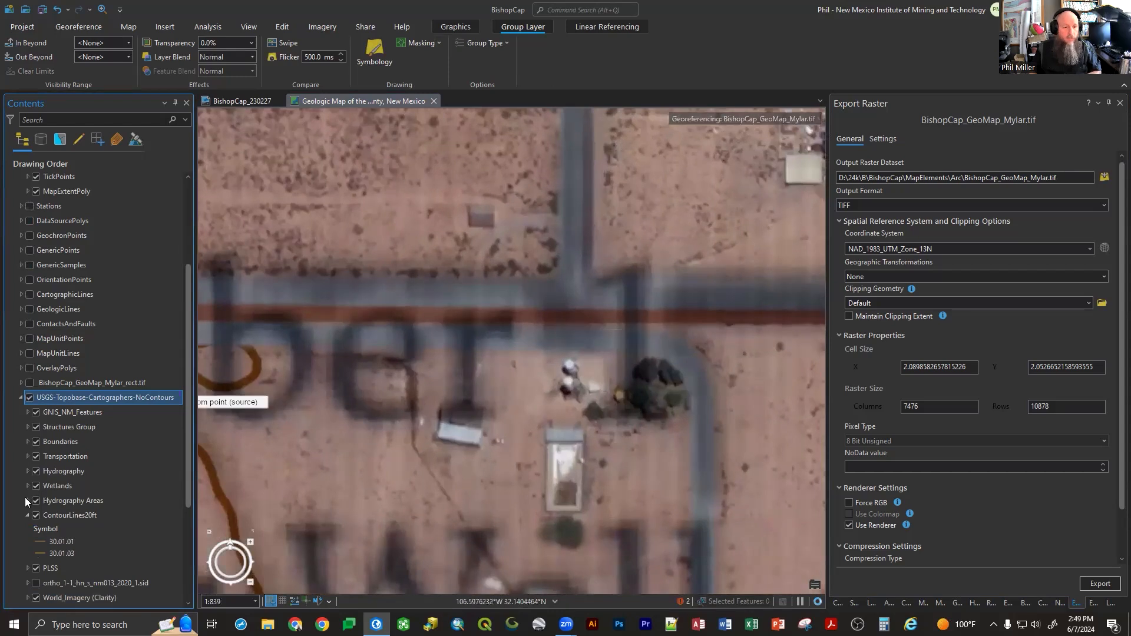
# - Hide GNIS_NM_Features, Structures Group, Boundaries, Transportation, Hydrography, Wetlands, Hydrography Areas and PLSS, collapsing ContourLines20ft but keeping it visible
pyautogui.click(36, 413)
pyautogui.click(36, 427)
pyautogui.click(36, 442)
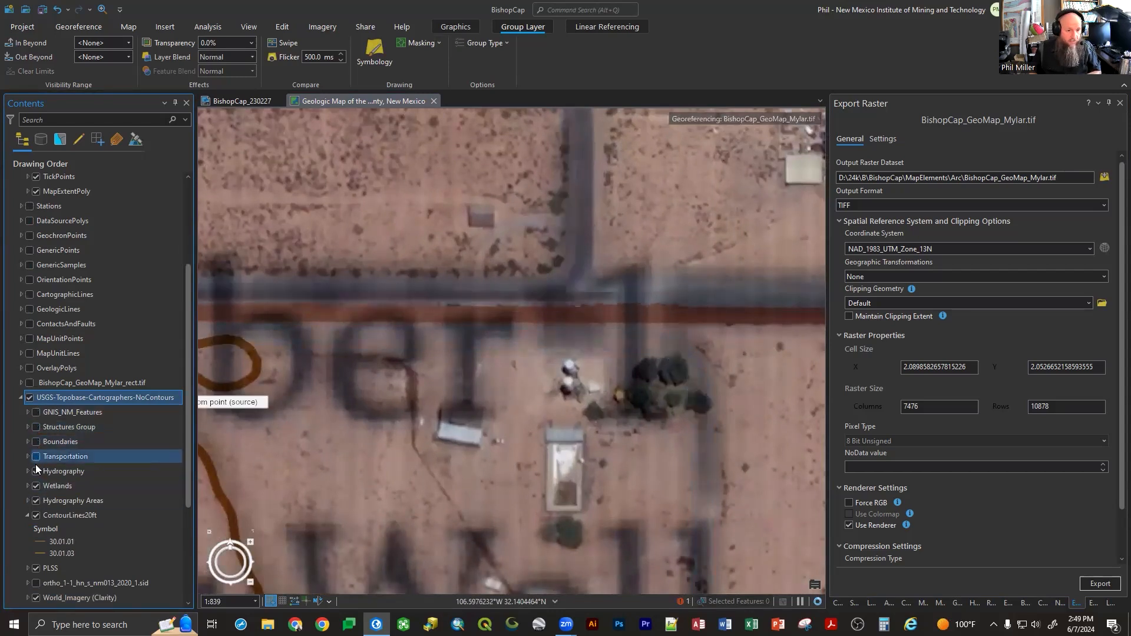
pyautogui.click(36, 471)
pyautogui.click(36, 486)
pyautogui.click(36, 501)
pyautogui.click(36, 516)
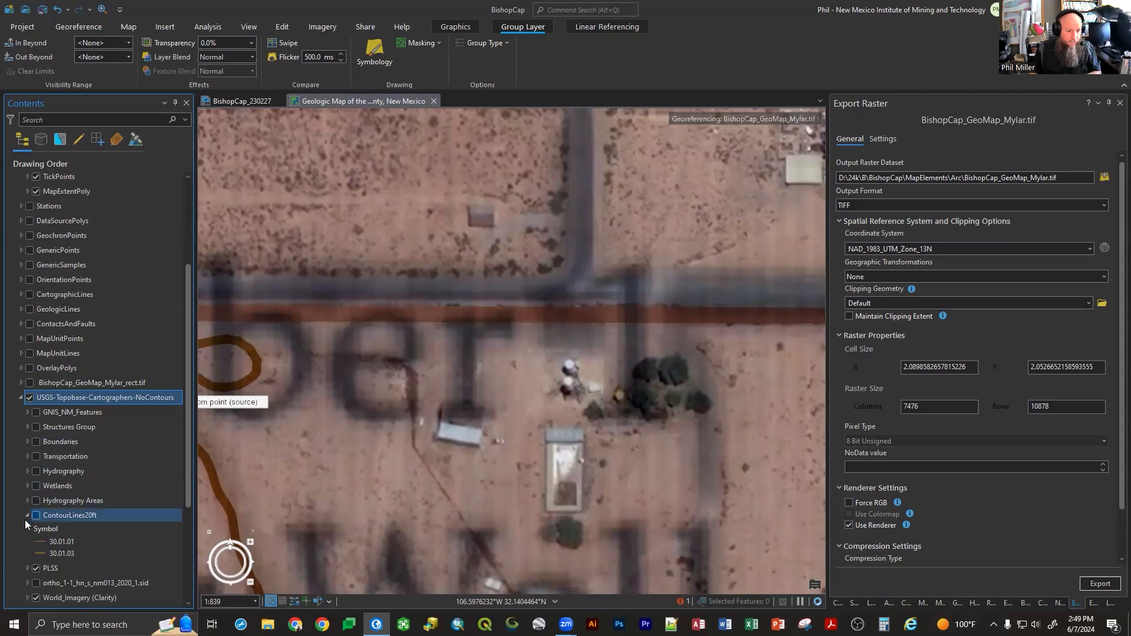
pyautogui.click(26, 516)
pyautogui.click(36, 516)
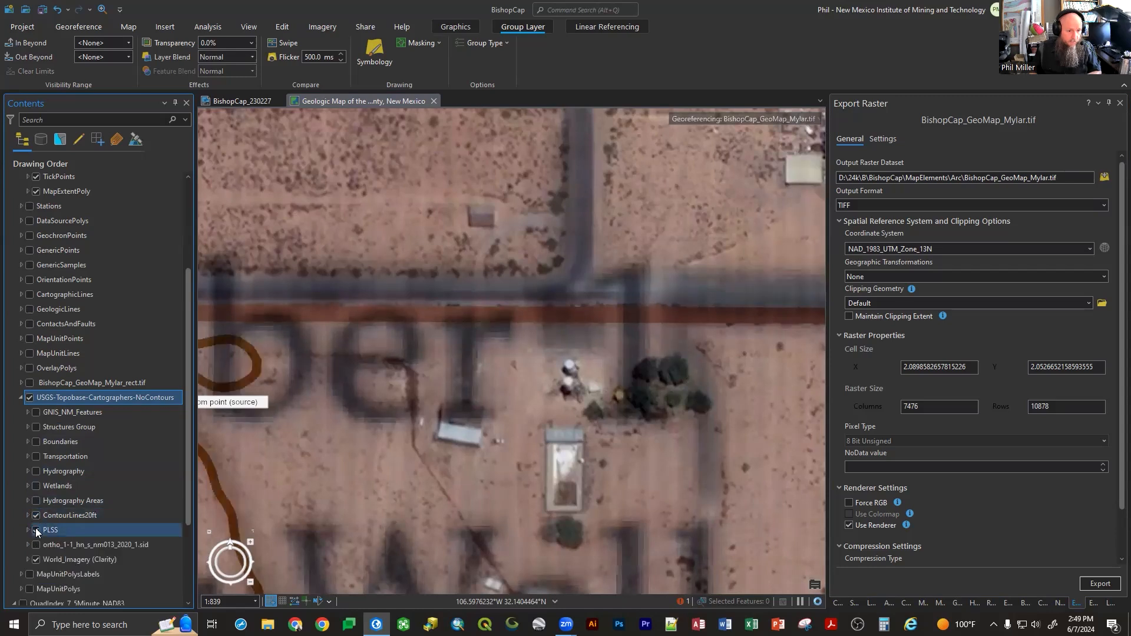
# - Set the layer blend mode of BishopCap_GeoMap_Mylar.tif to Normal
pyautogui.scroll(4, 79, 234)
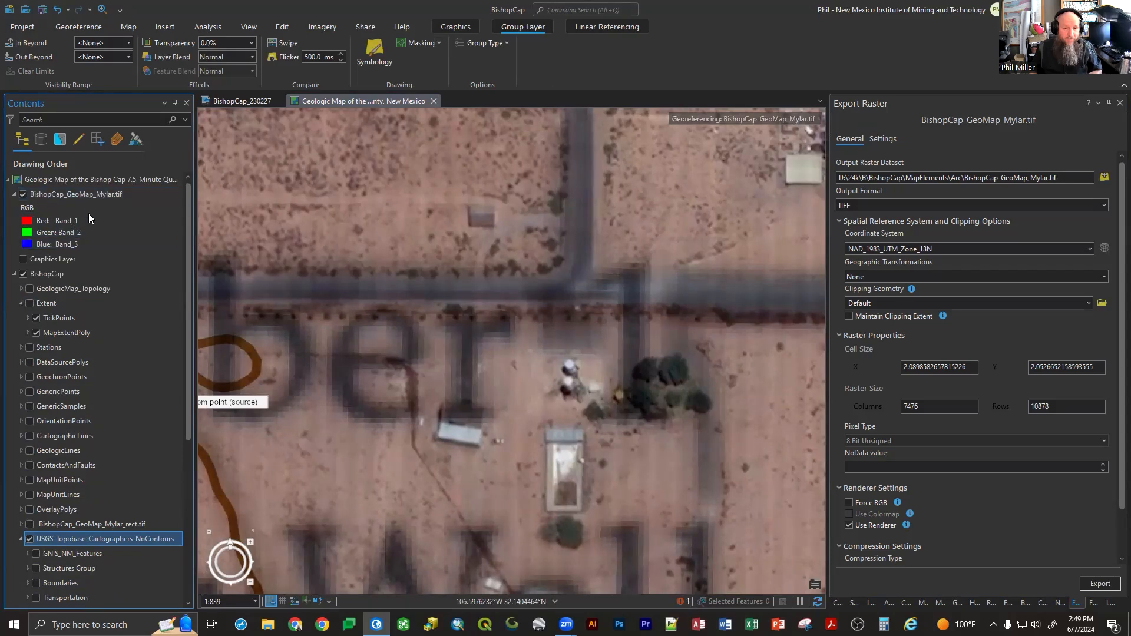
pyautogui.scroll(-4, 77, 259)
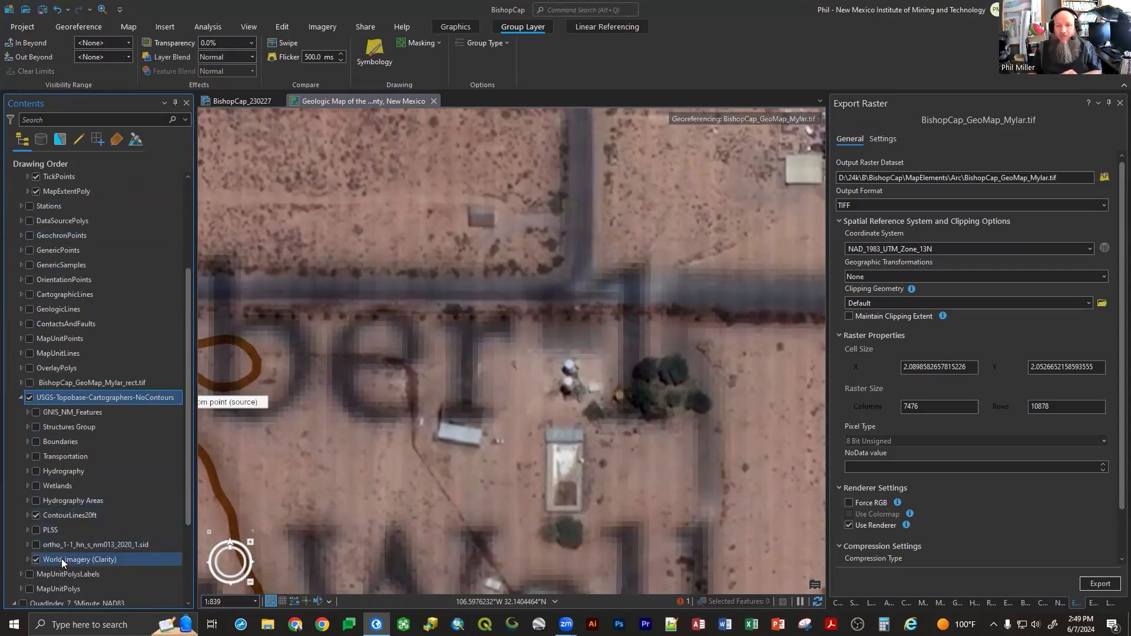
pyautogui.scroll(-2, 557, 296)
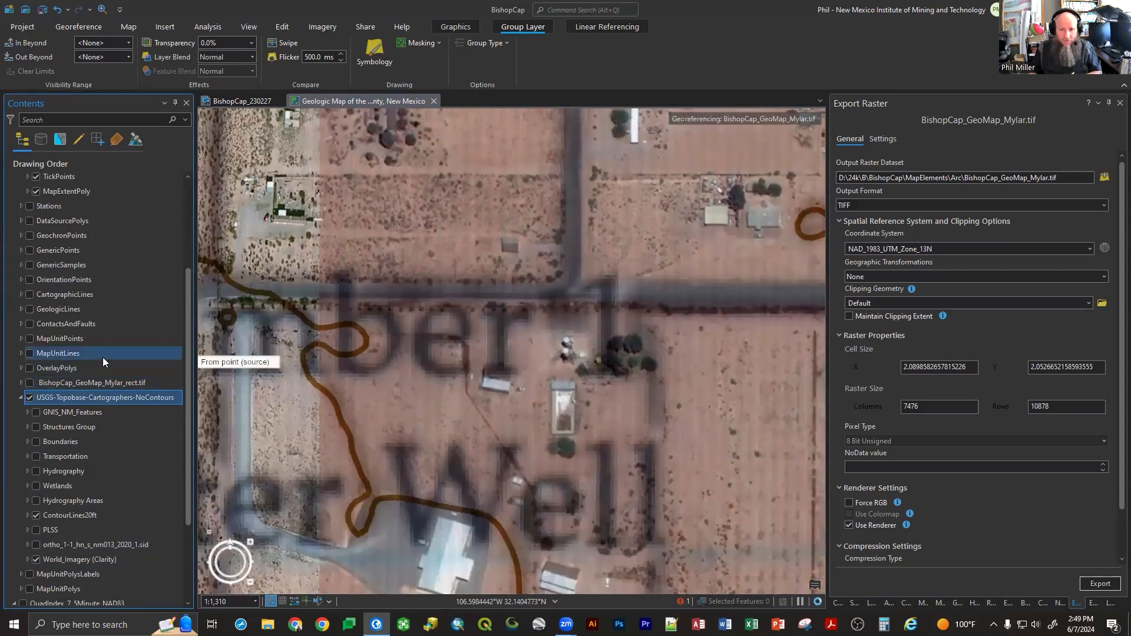
pyautogui.scroll(4, 102, 357)
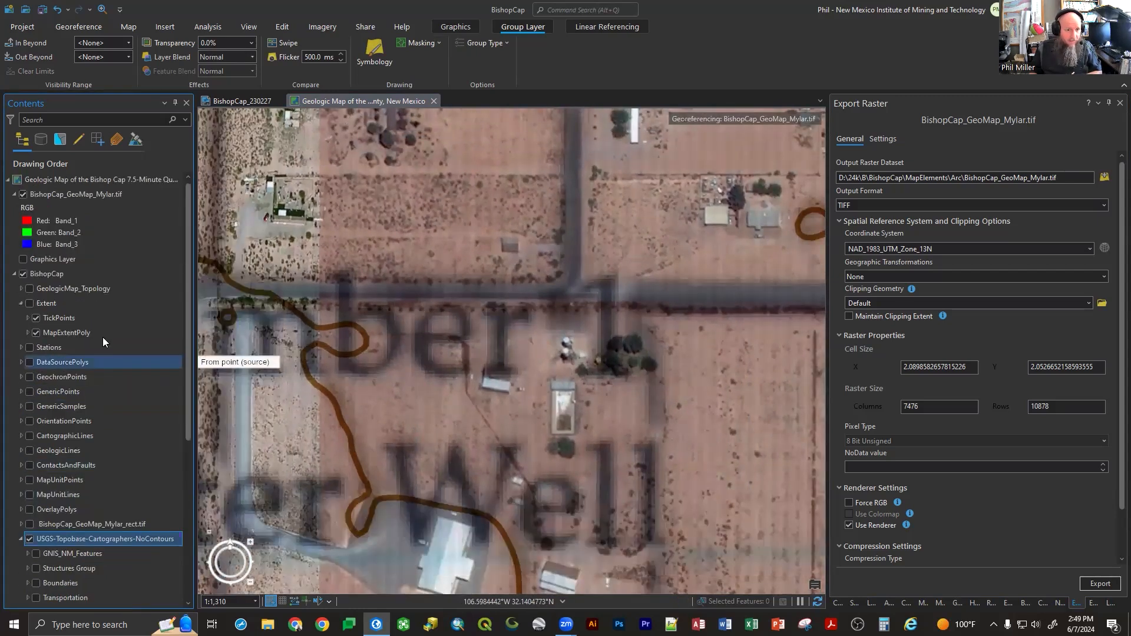
pyautogui.click(85, 196)
pyautogui.click(251, 56)
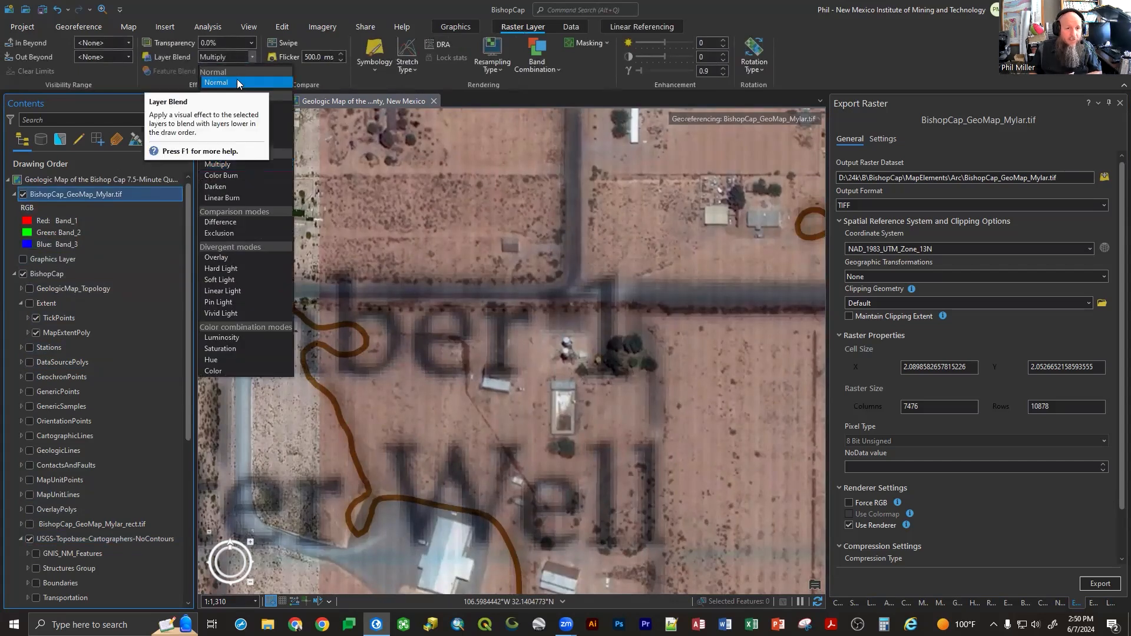
pyautogui.click(237, 81)
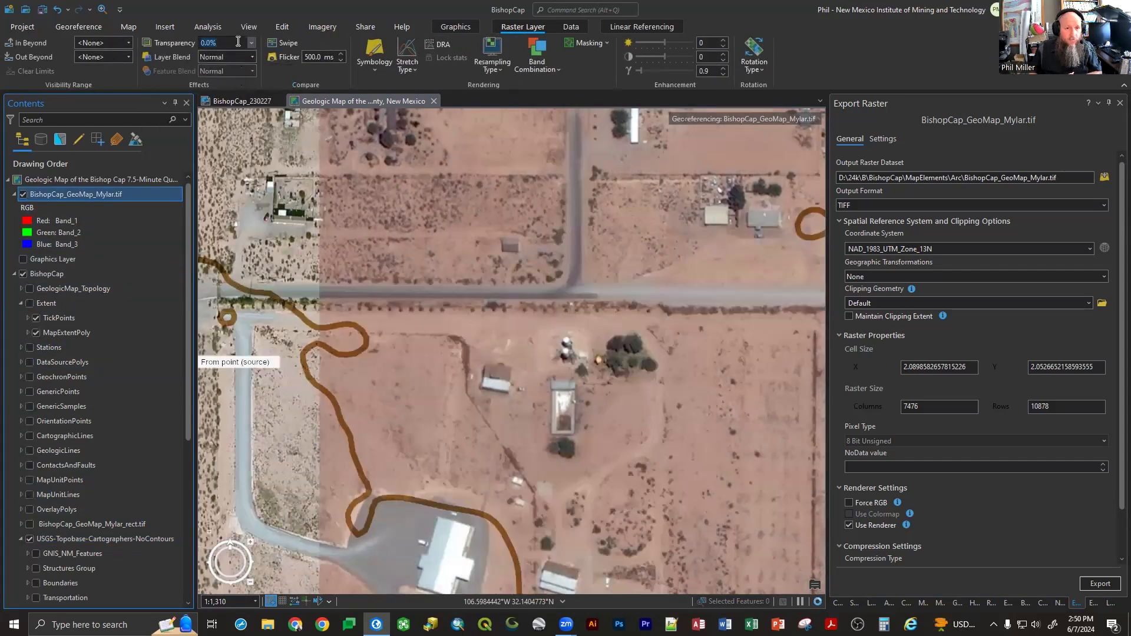
# - Try 50% transparency on BishopCap_GeoMap_Mylar.tif and settle on 20%
pyautogui.write('50')
pyautogui.press('Tab')
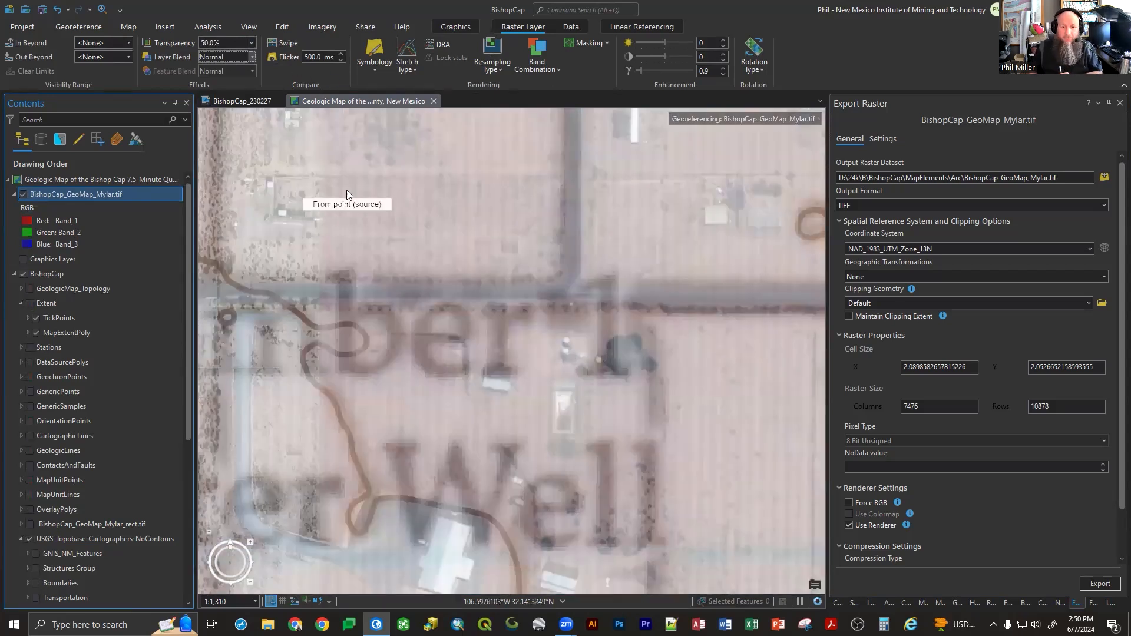
pyautogui.click(219, 40)
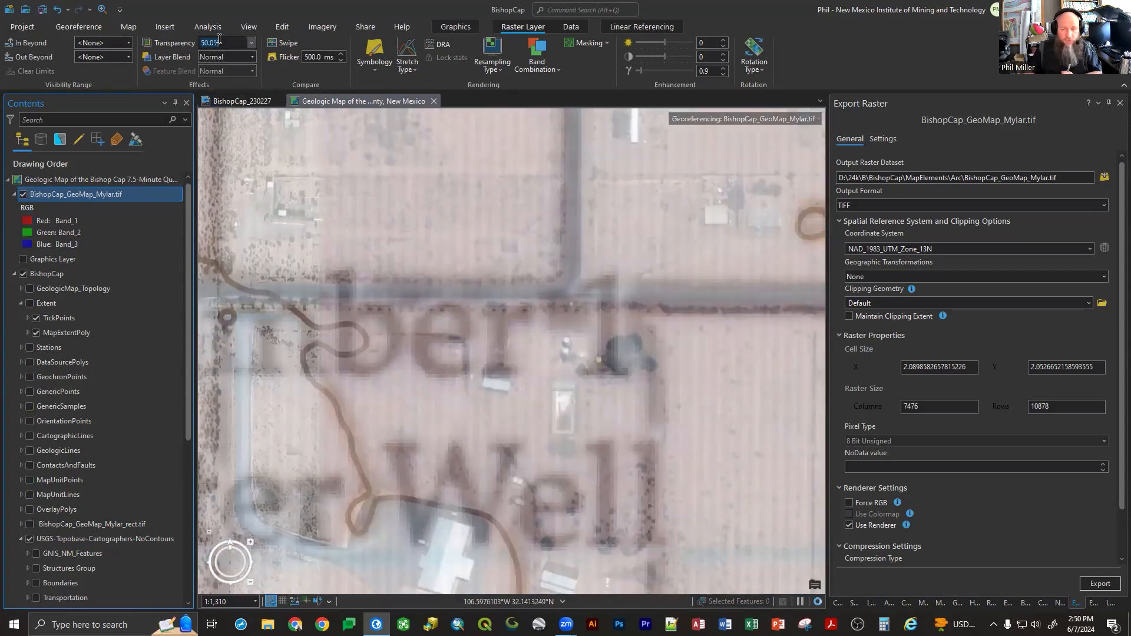
pyautogui.write('20')
pyautogui.press('Tab')
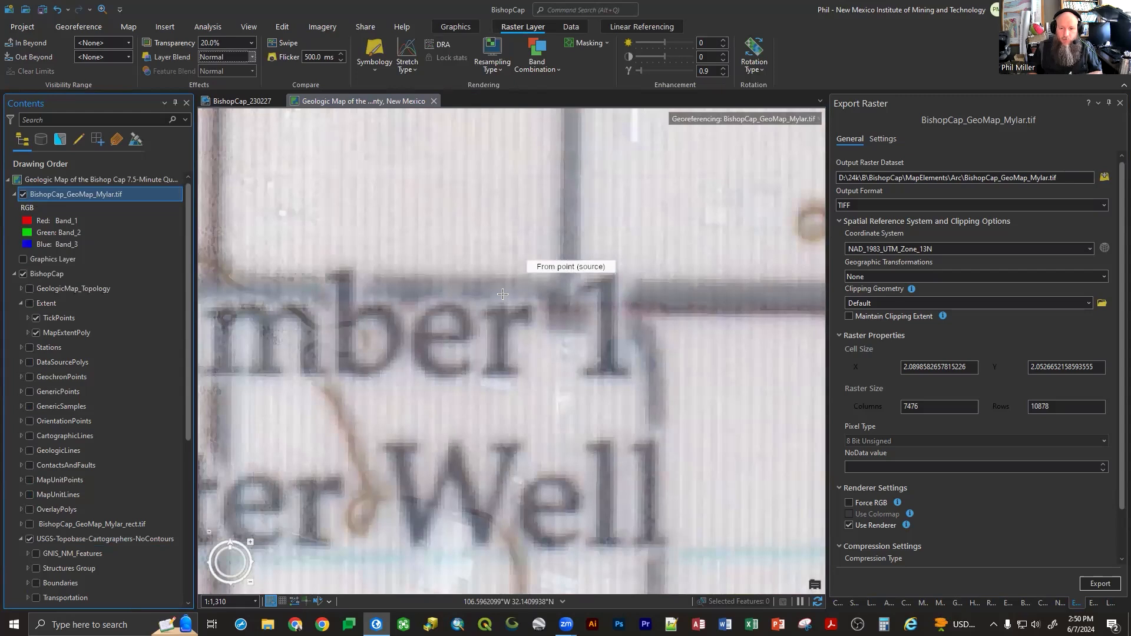
# - Compare the scan's roads with the imagery near Number 1 Water Well by hiding and reshowing BishopCap_GeoMap_Mylar.tif, and examine the roads near section 13
pyautogui.click(25, 194)
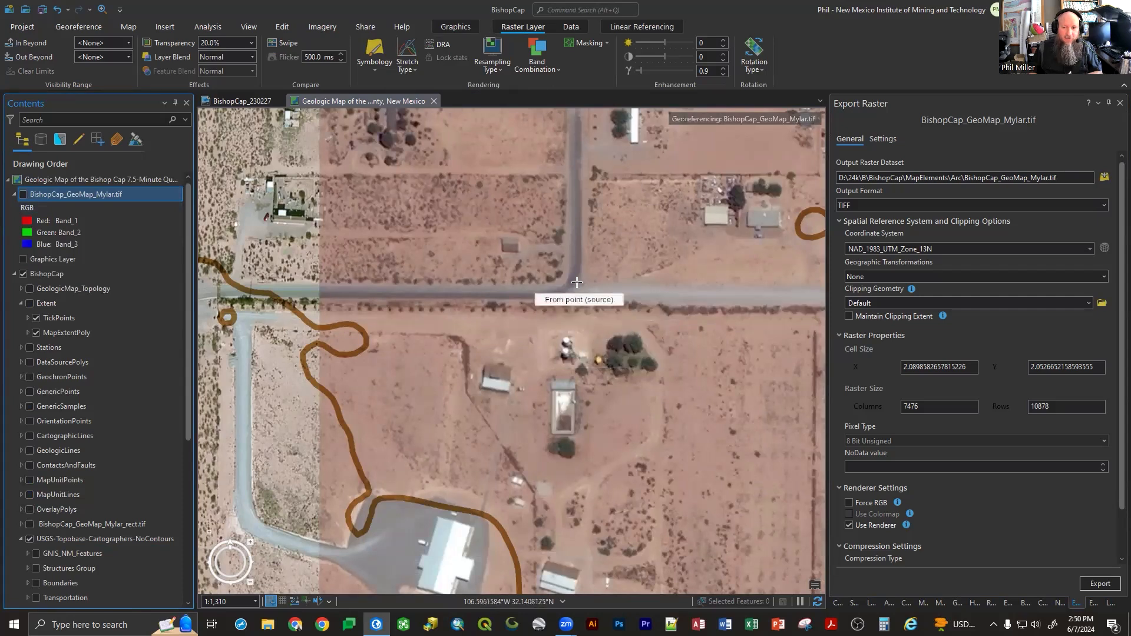
pyautogui.click(24, 194)
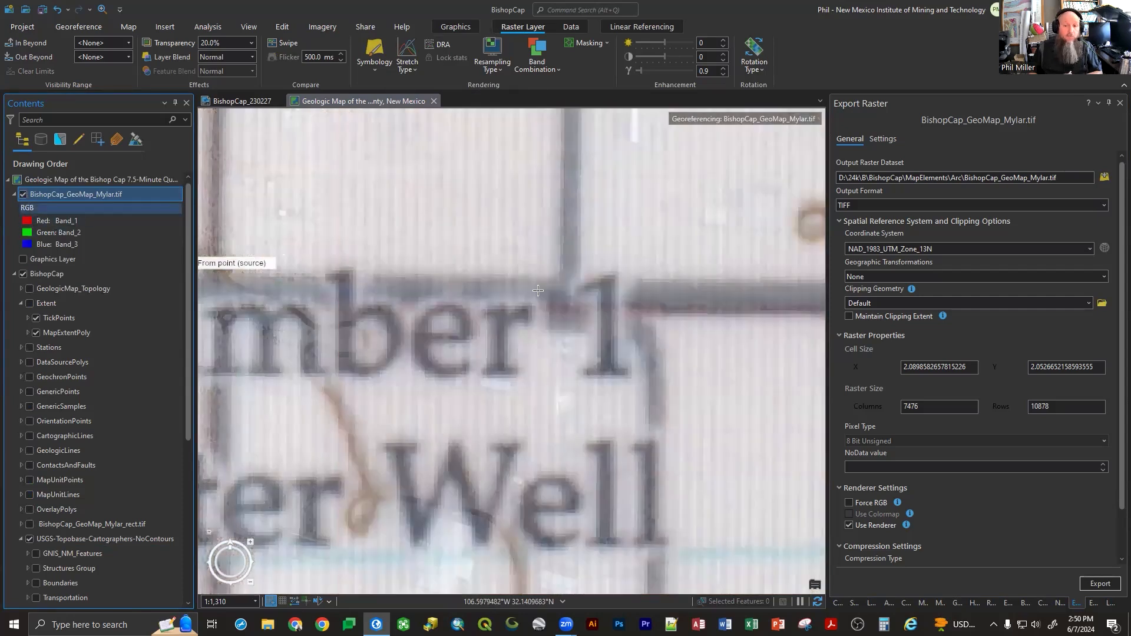
pyautogui.scroll(-4, 578, 293)
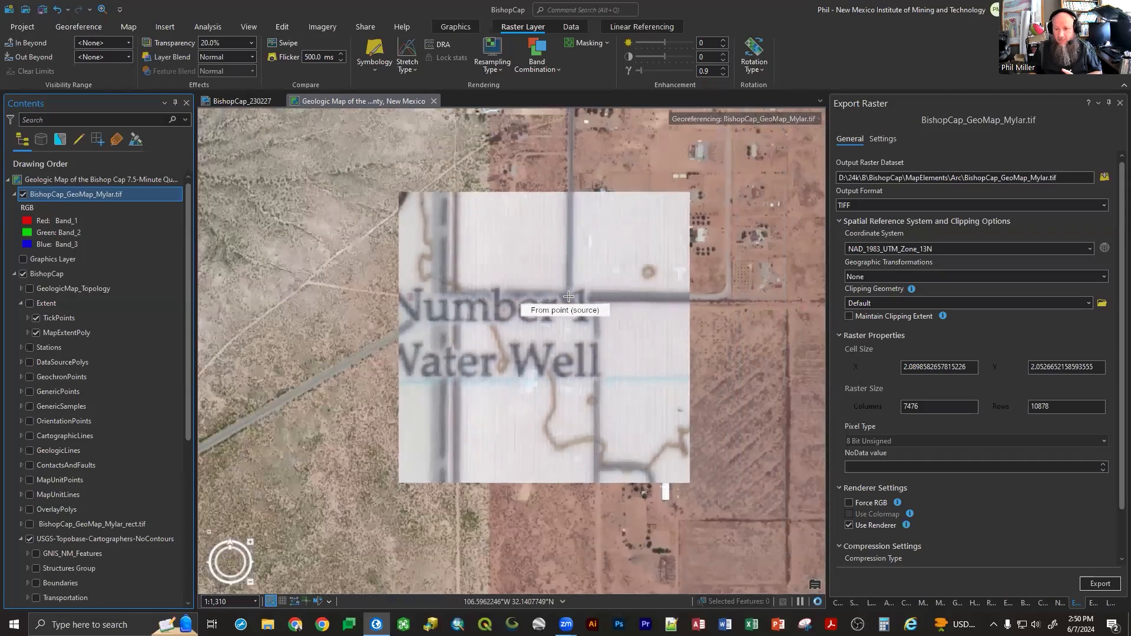
pyautogui.scroll(-2, 568, 297)
pyautogui.scroll(-2, 568, 297)
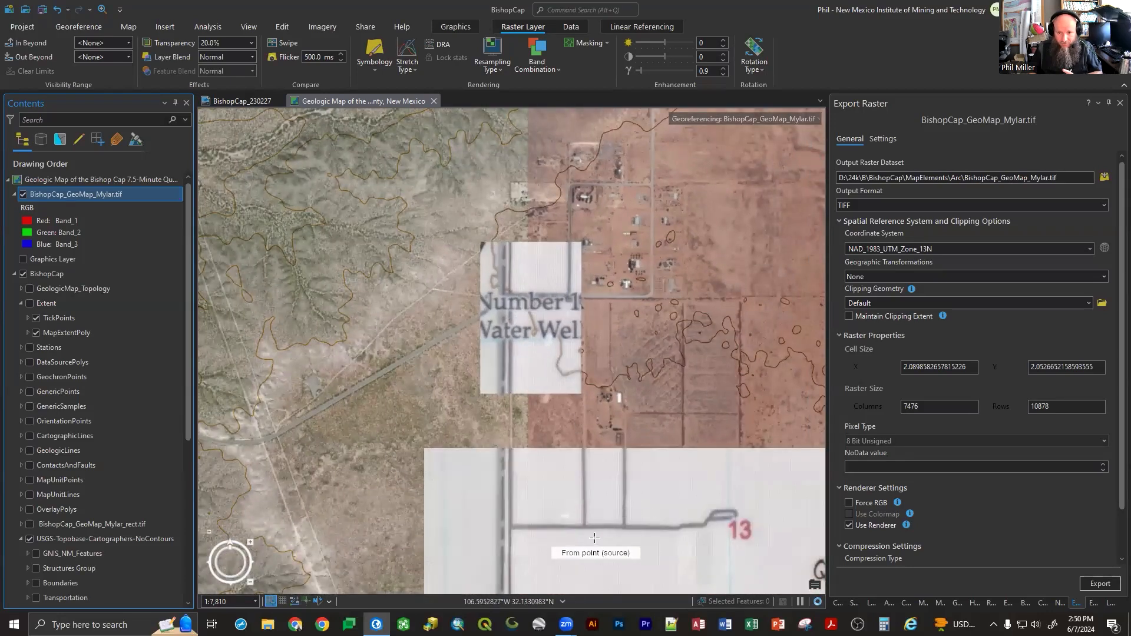
pyautogui.scroll(2, 697, 530)
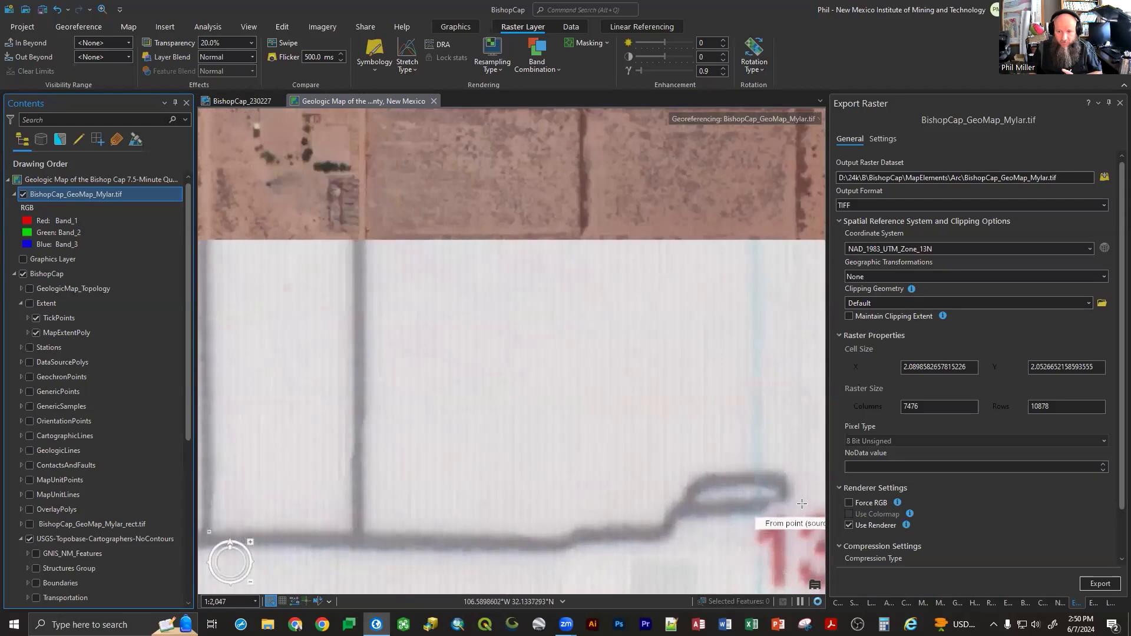
# - Compare the scan's looped road beside the section 13 label with the imagery by hiding and reshowing BishopCap_GeoMap_Mylar.tif
pyautogui.scroll(1, 803, 503)
pyautogui.scroll(2, 760, 527)
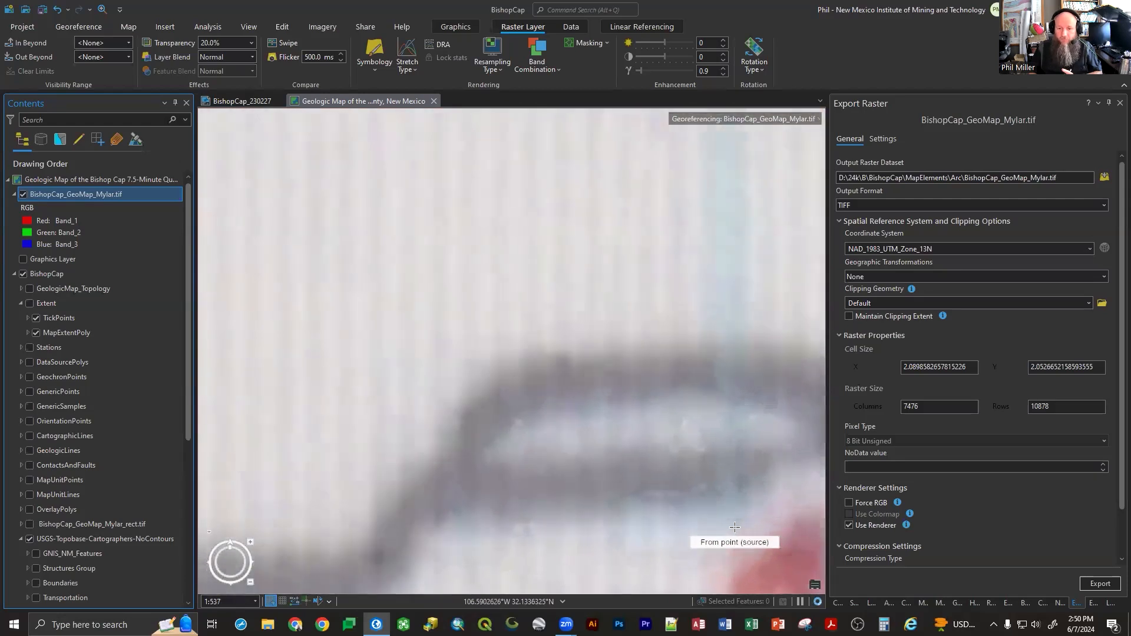
pyautogui.scroll(-1, 585, 280)
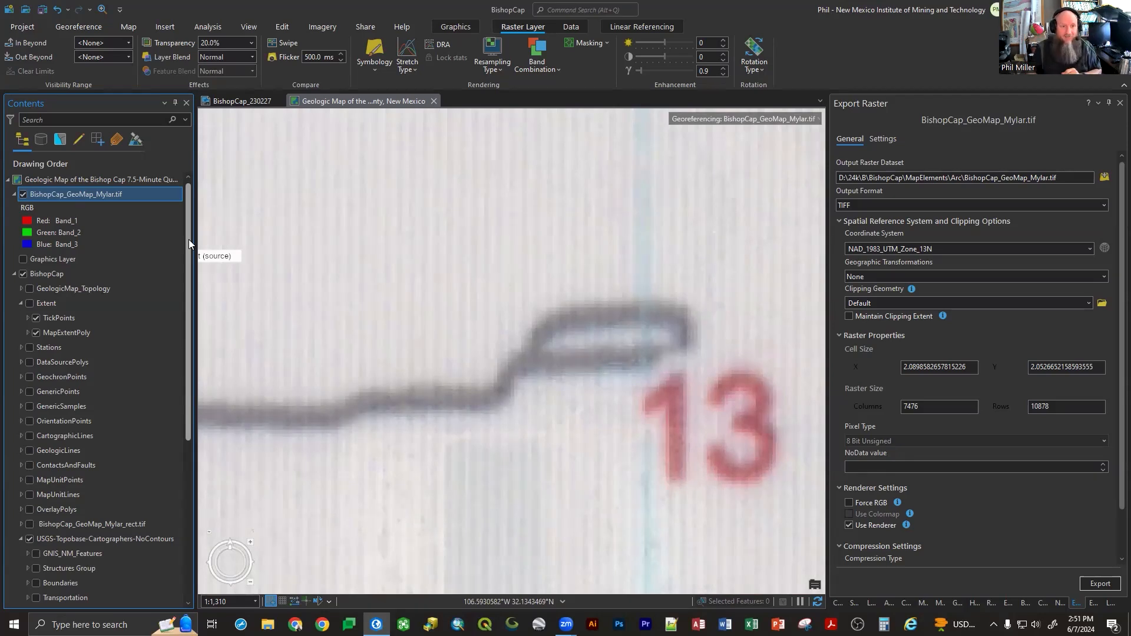
pyautogui.click(23, 194)
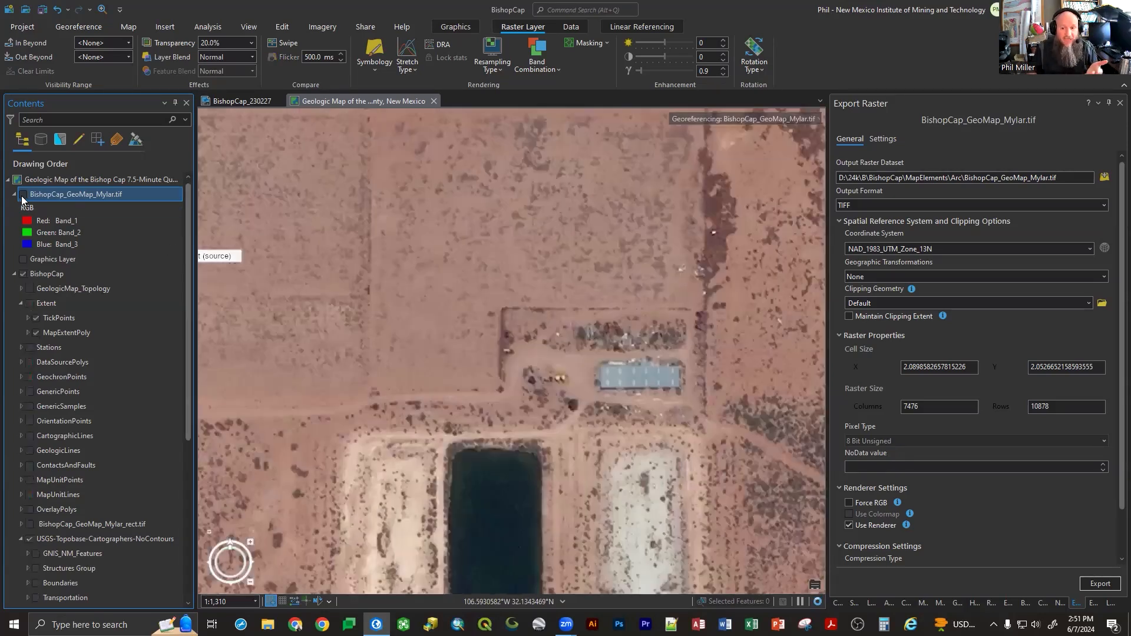
pyautogui.click(23, 194)
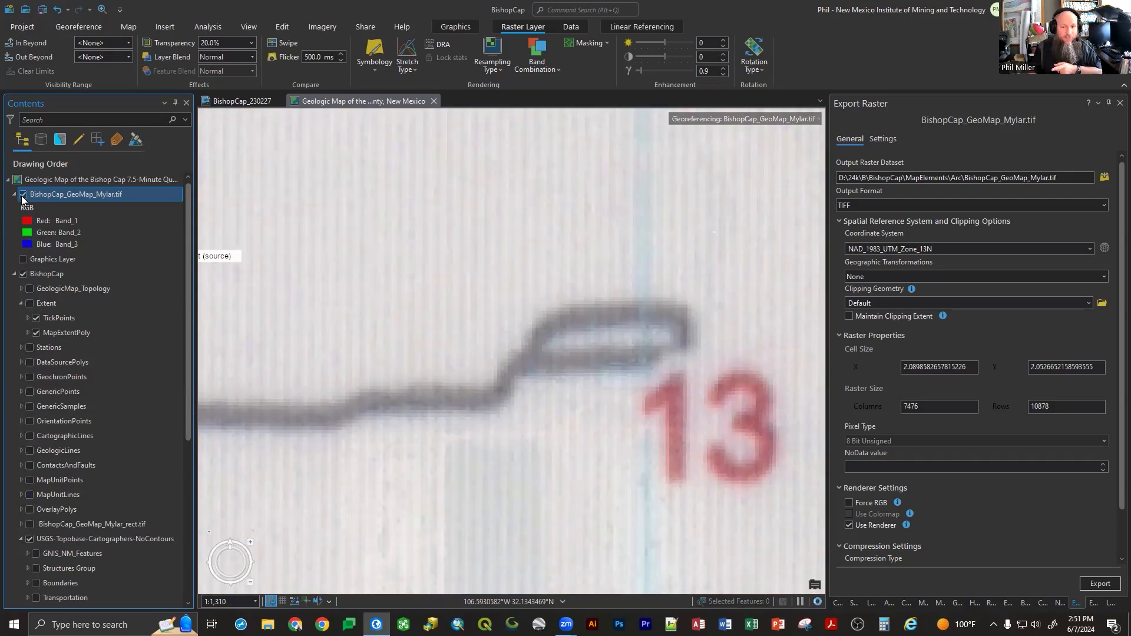
# - Hide BishopCap_GeoMap_Mylar.tif to examine the imagery from the section 13 ponds west to the highway, and show the scan again
pyautogui.click(23, 195)
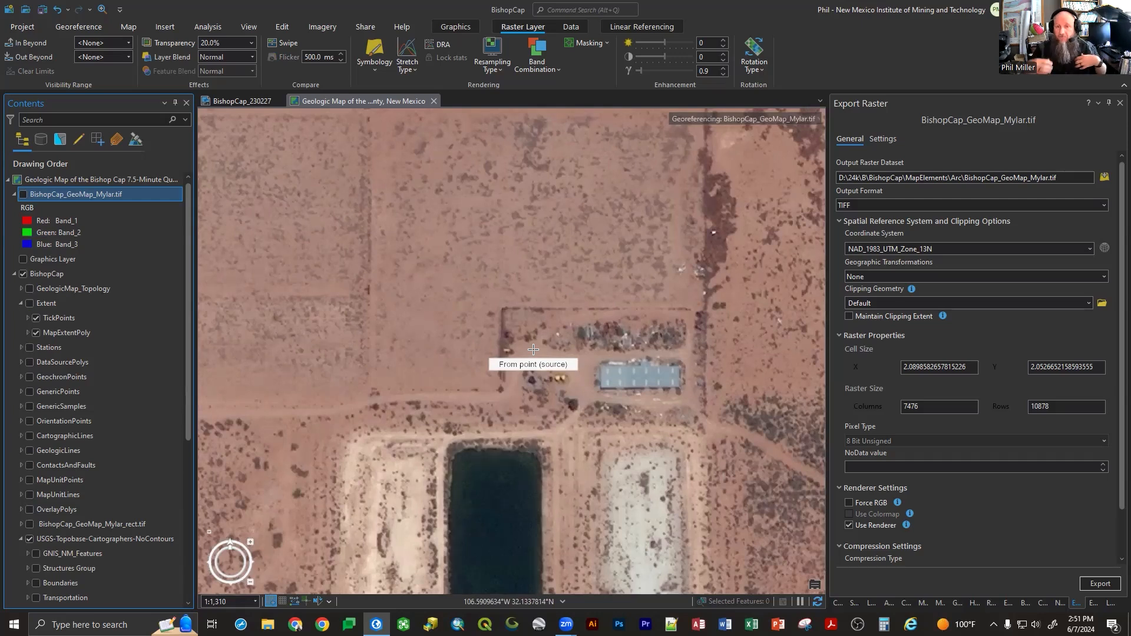
pyautogui.scroll(-3, 535, 346)
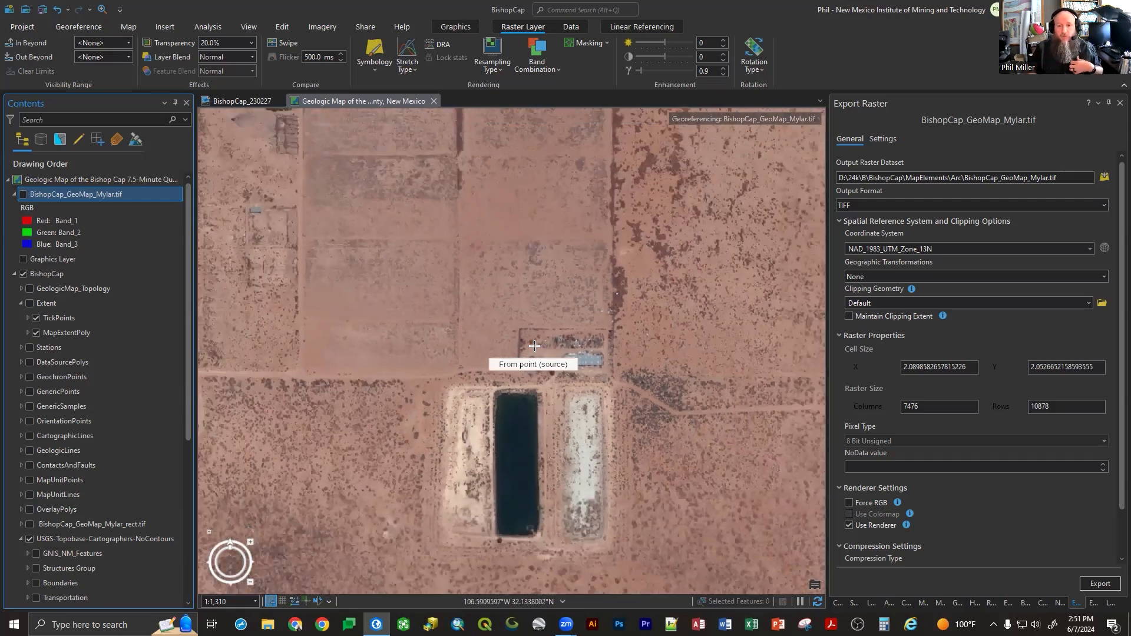
pyautogui.scroll(-3, 535, 346)
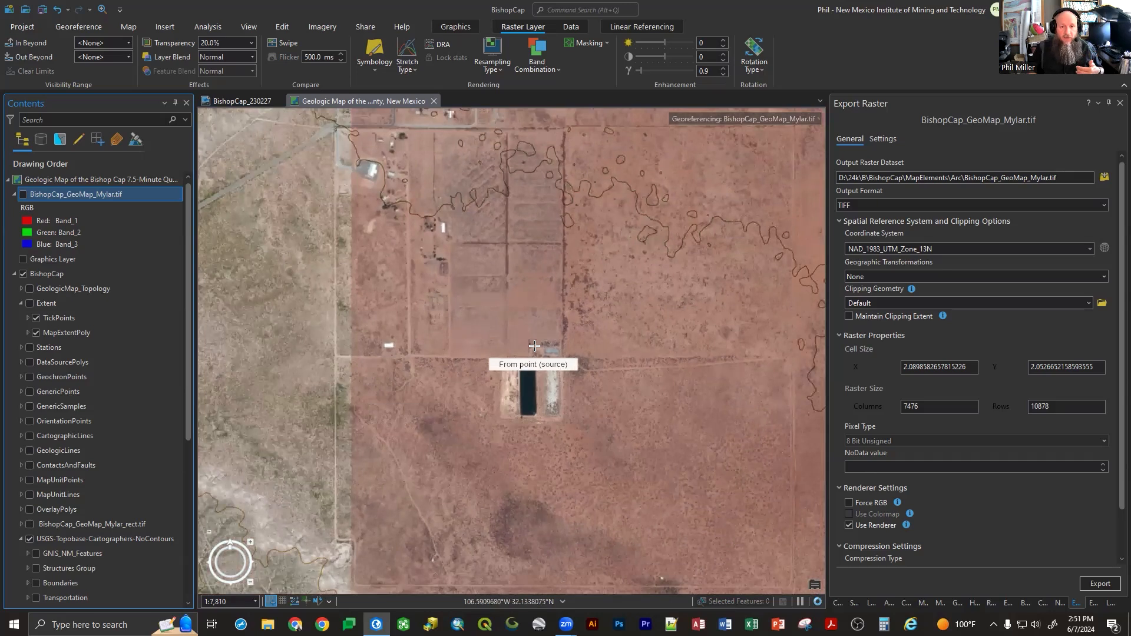
pyautogui.scroll(-5, 535, 346)
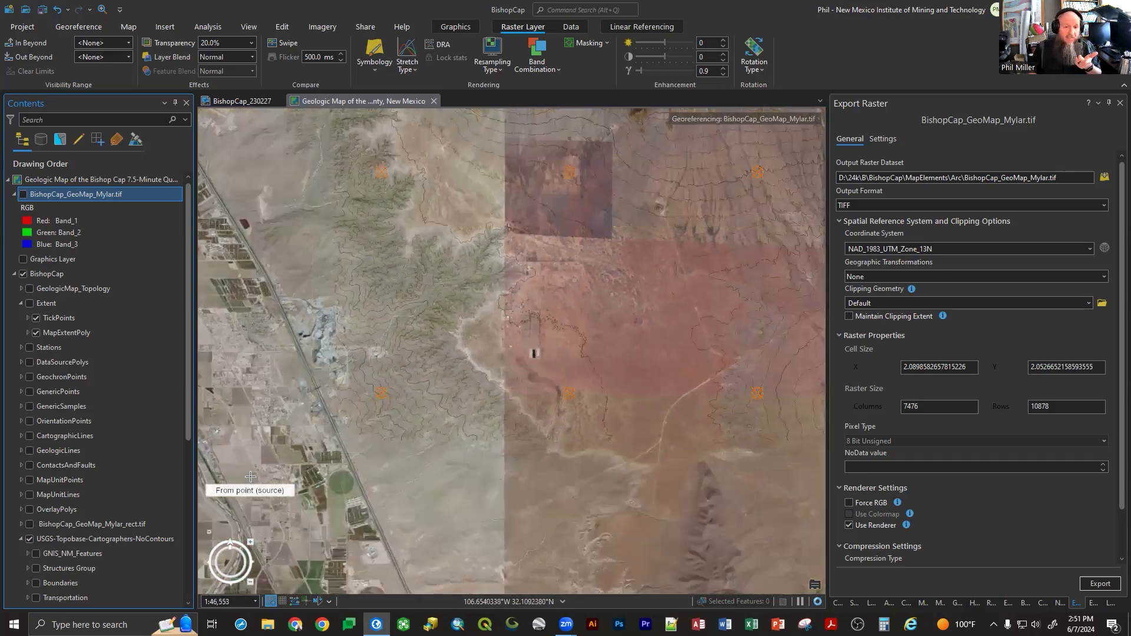
pyautogui.scroll(3, 254, 477)
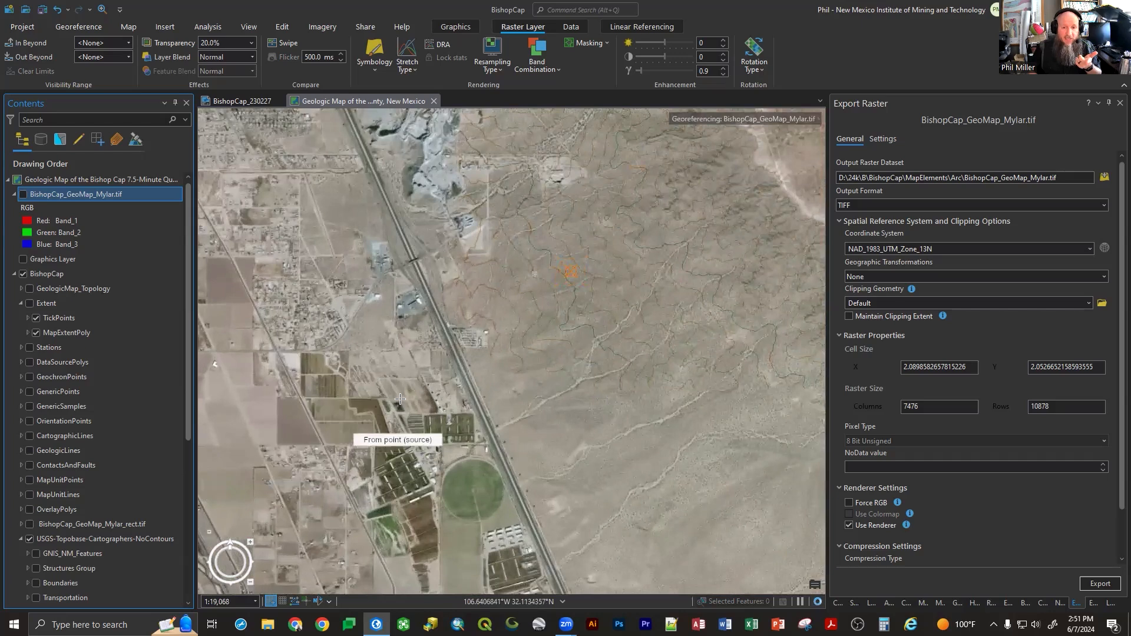
pyautogui.scroll(3, 394, 255)
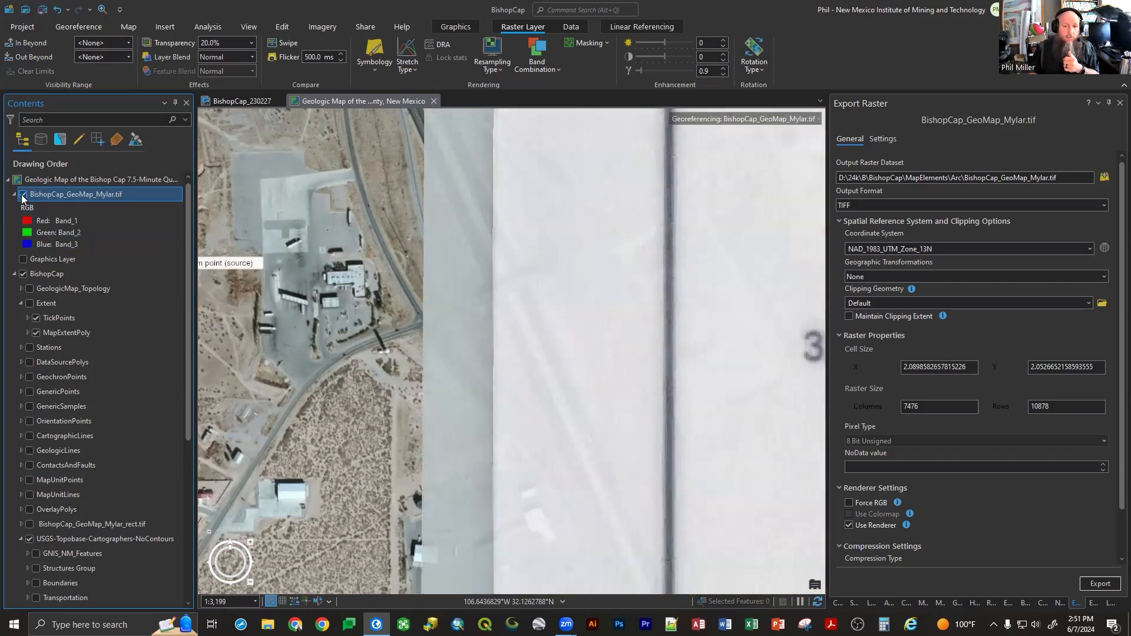
# - Compare the scan's roads beside the blue pond near the map's southern edge with the imagery by switching BishopCap_GeoMap_Mylar.tif off and on
pyautogui.scroll(-4, 289, 277)
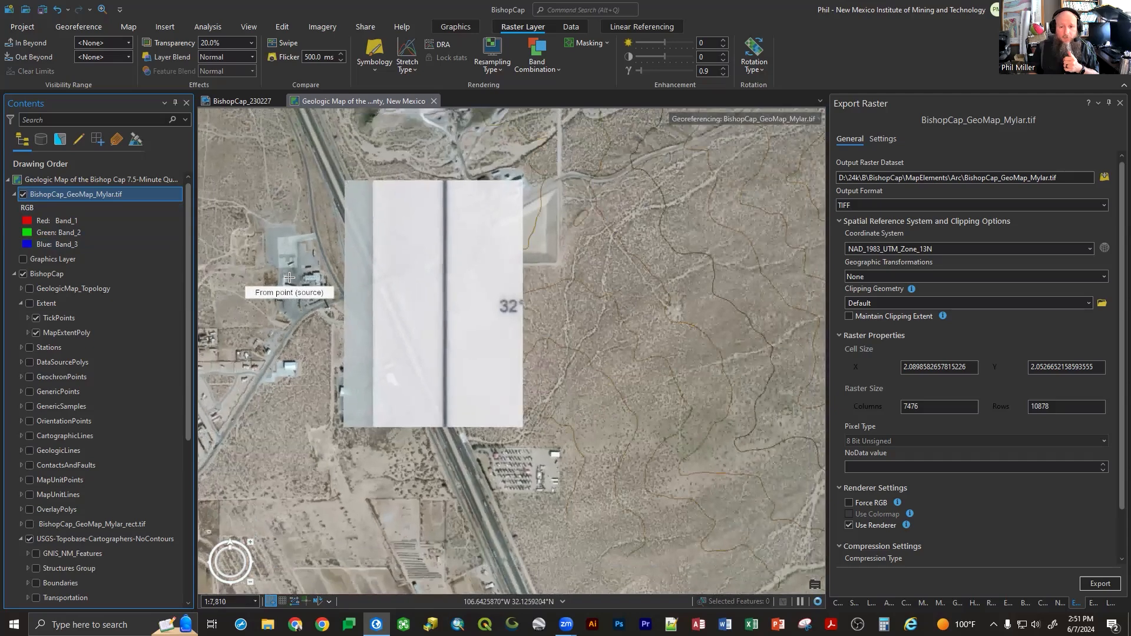
pyautogui.scroll(-6, 290, 278)
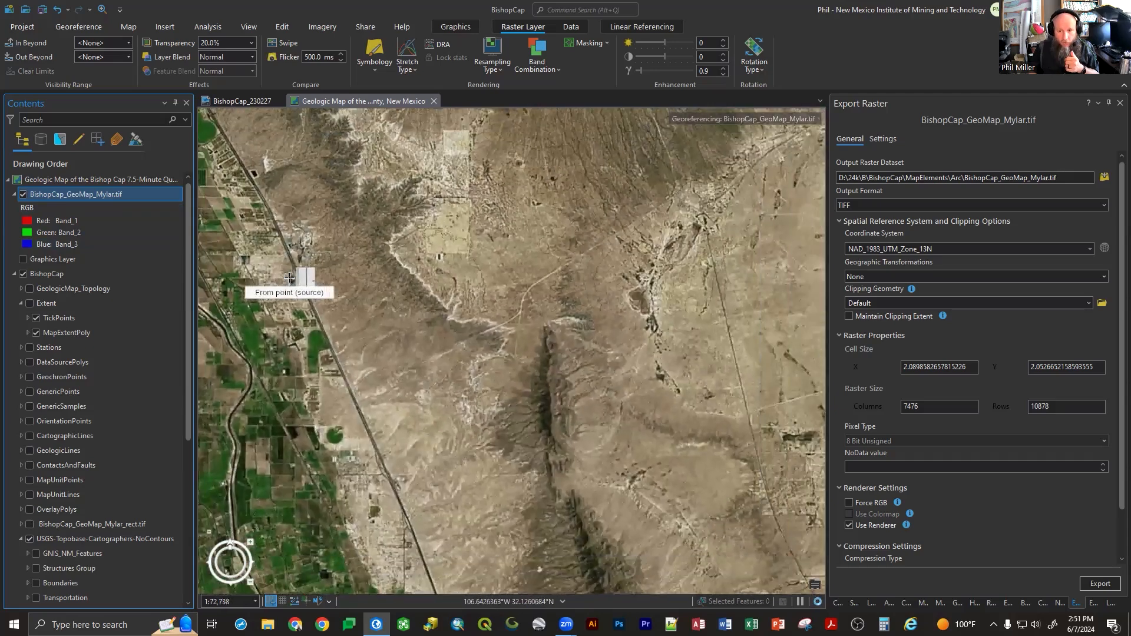
pyautogui.scroll(2, 344, 143)
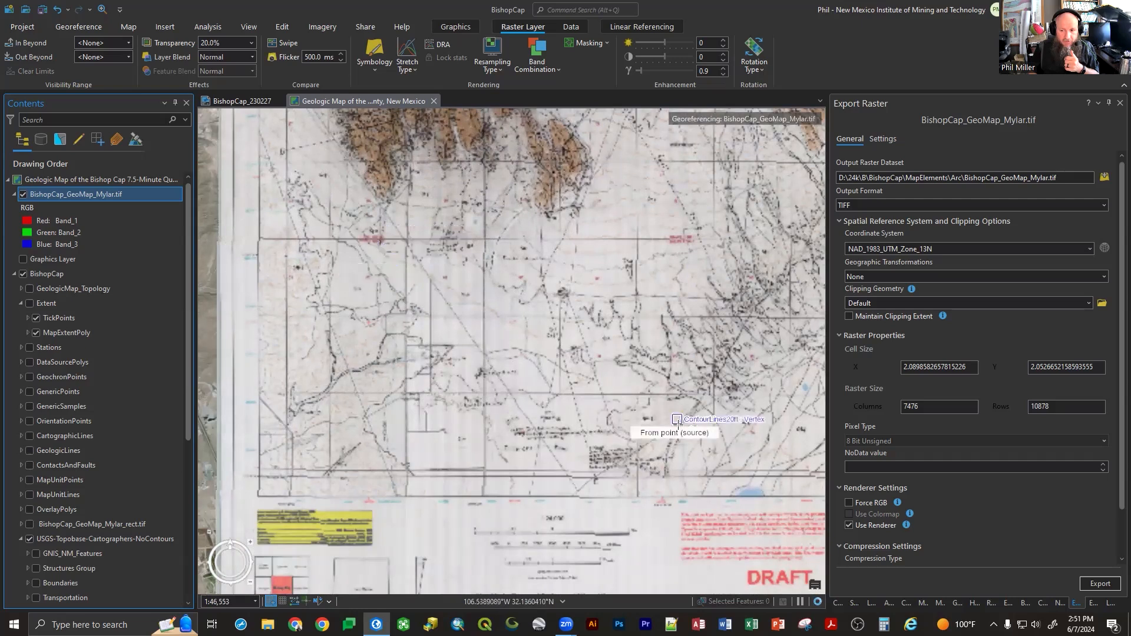
pyautogui.scroll(6, 756, 492)
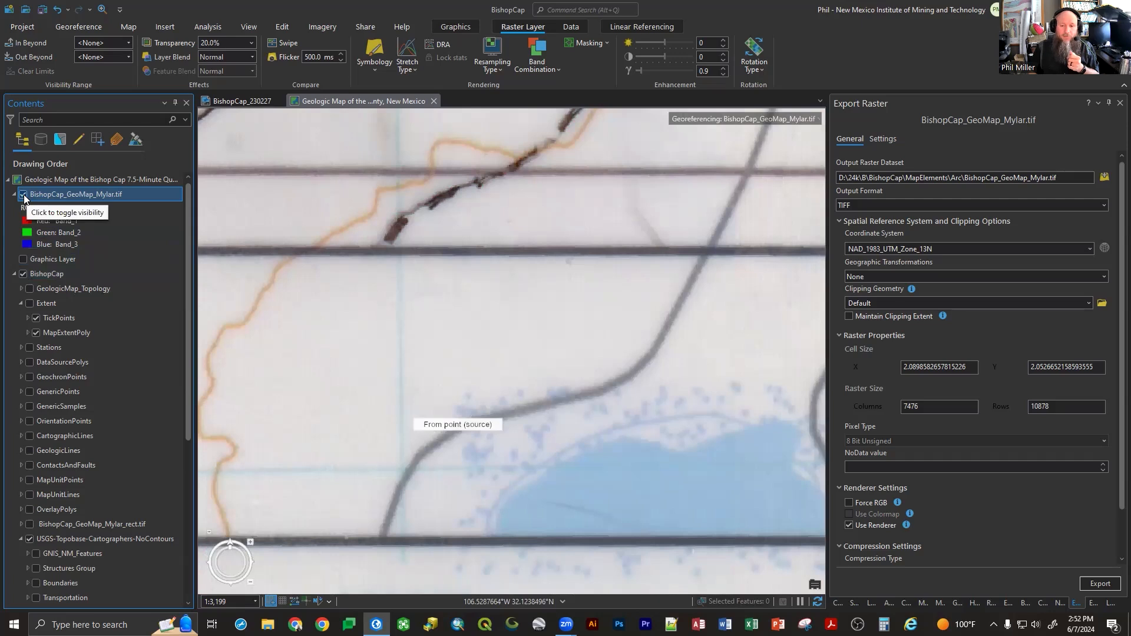
pyautogui.click(23, 194)
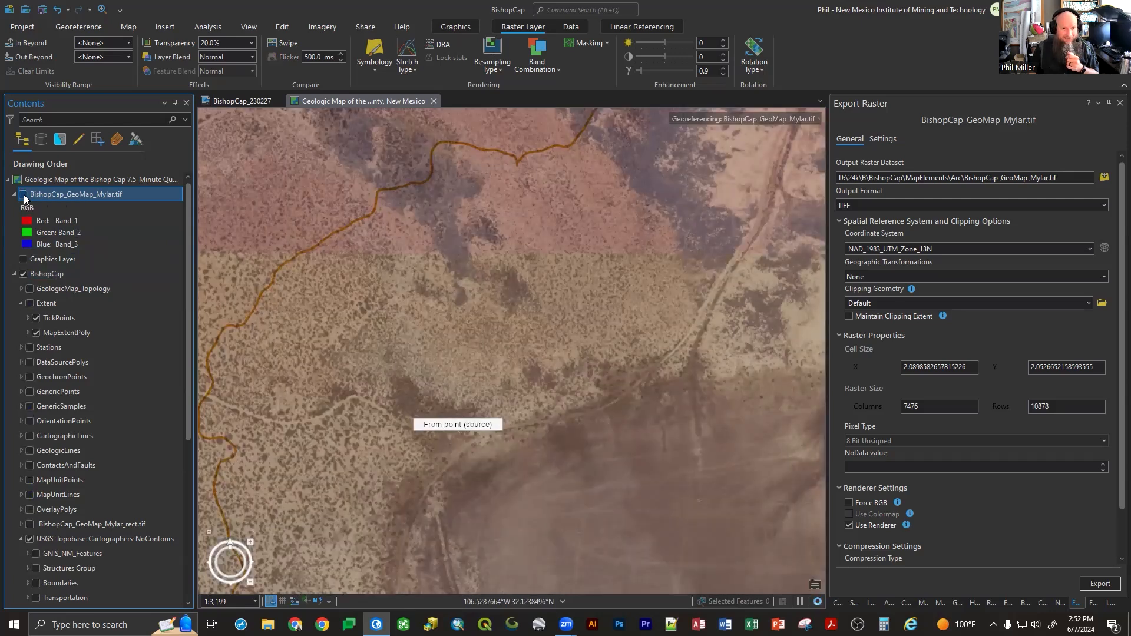
pyautogui.click(23, 194)
pyautogui.click(23, 195)
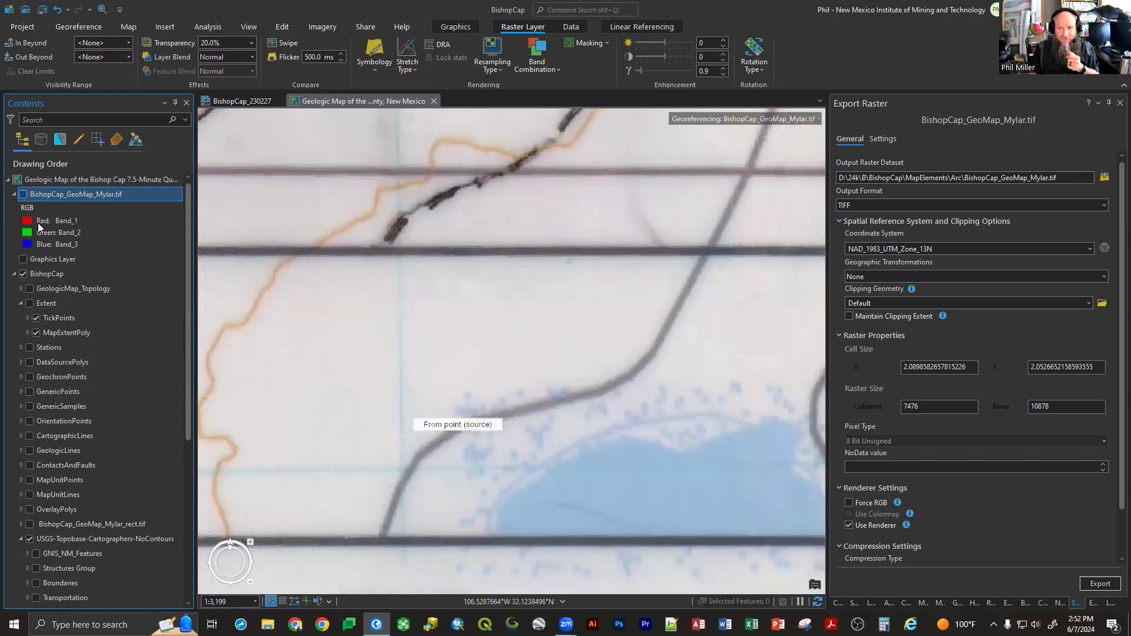
# - Compare the diagonal road and its branches near the Qpy label and the 4100 contour with the imagery by toggling BishopCap_GeoMap_Mylar.tif
pyautogui.scroll(-3, 583, 424)
pyautogui.scroll(-5, 596, 425)
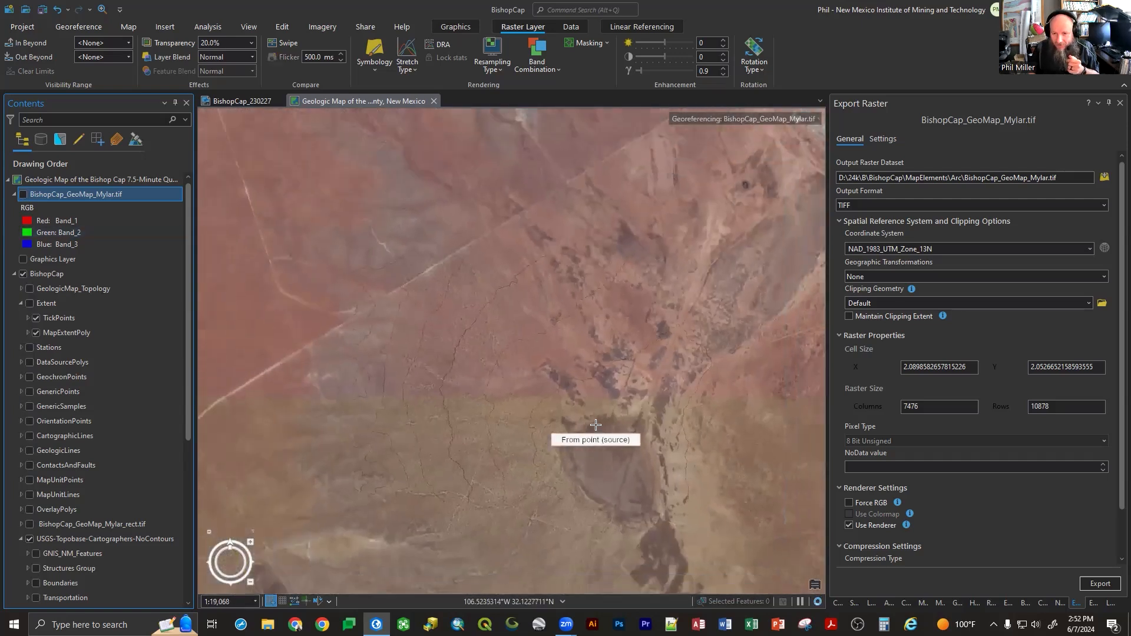
pyautogui.scroll(8, 667, 202)
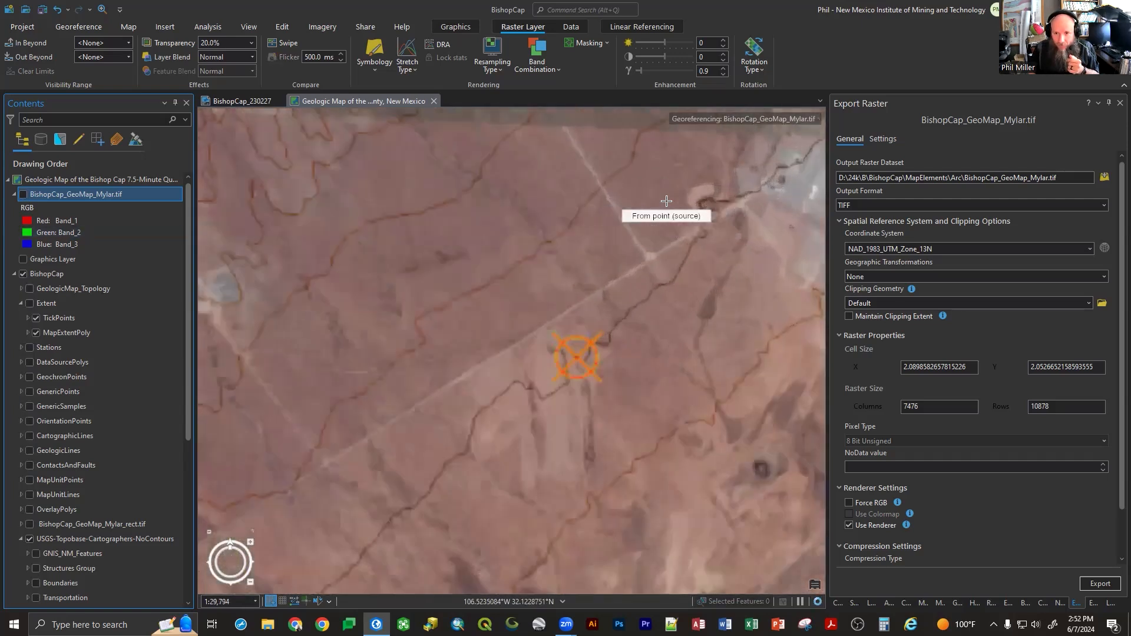
pyautogui.click(22, 194)
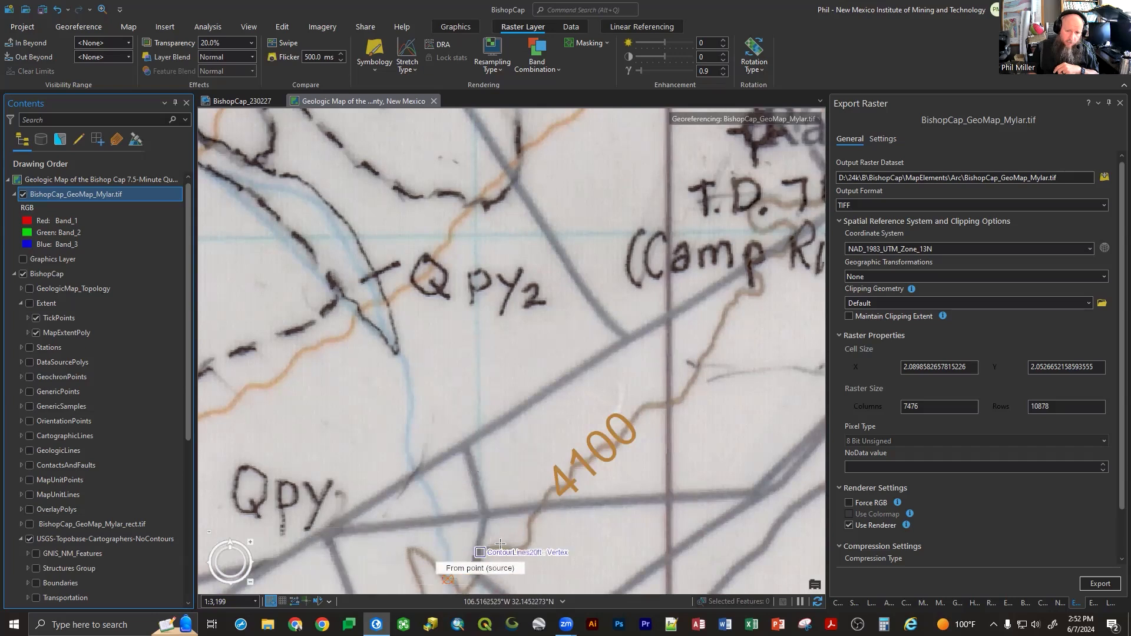
pyautogui.scroll(2, 318, 547)
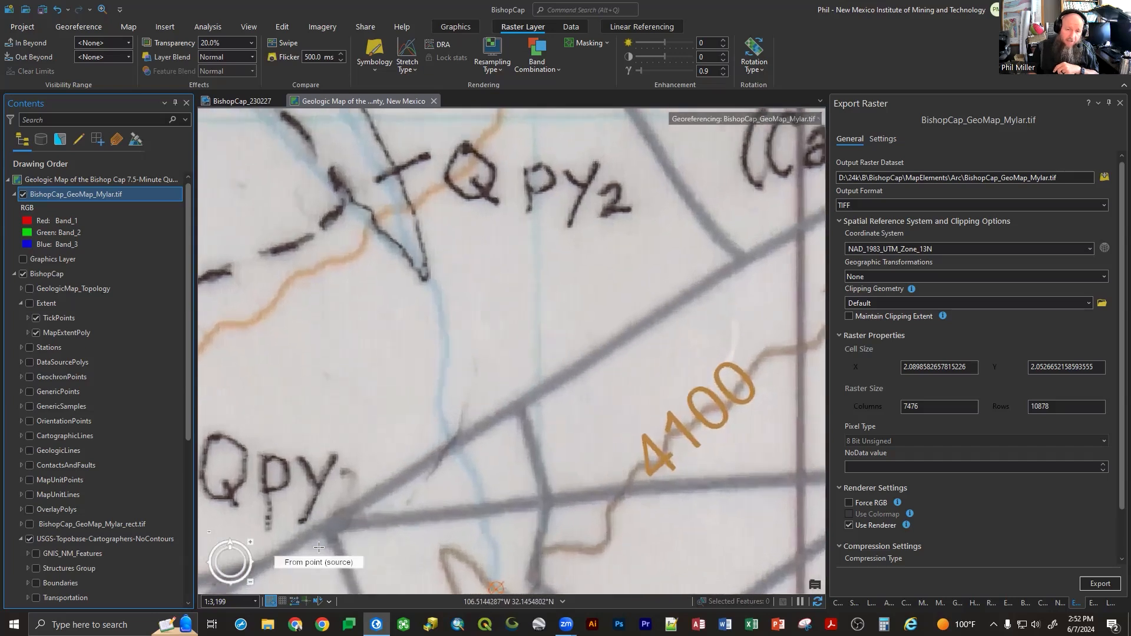
pyautogui.click(23, 194)
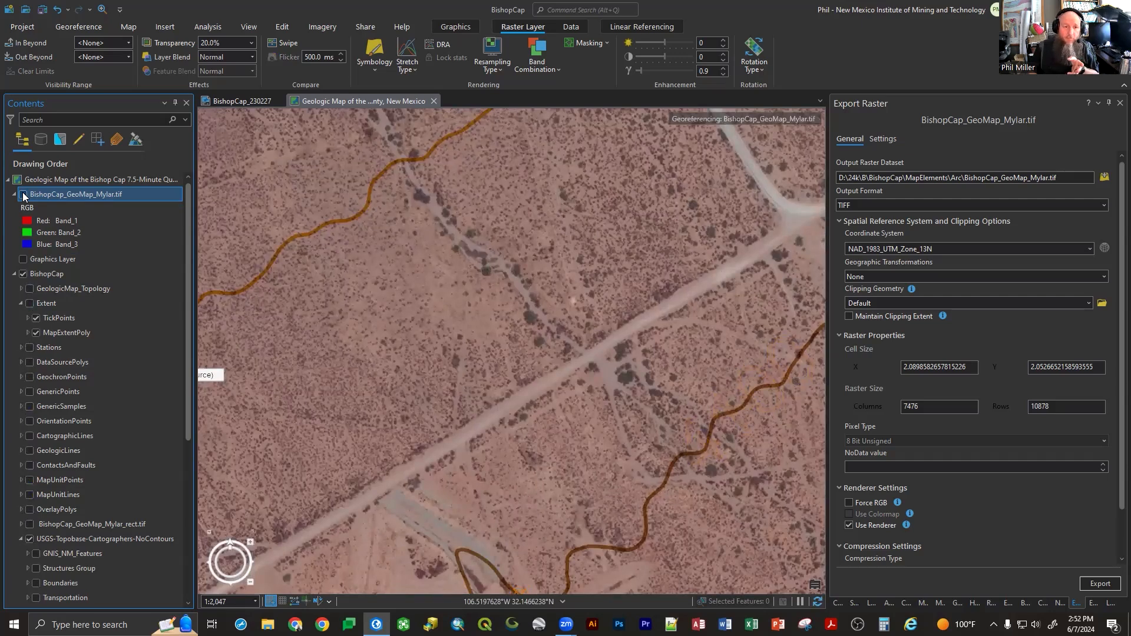
pyautogui.click(23, 194)
pyautogui.click(22, 193)
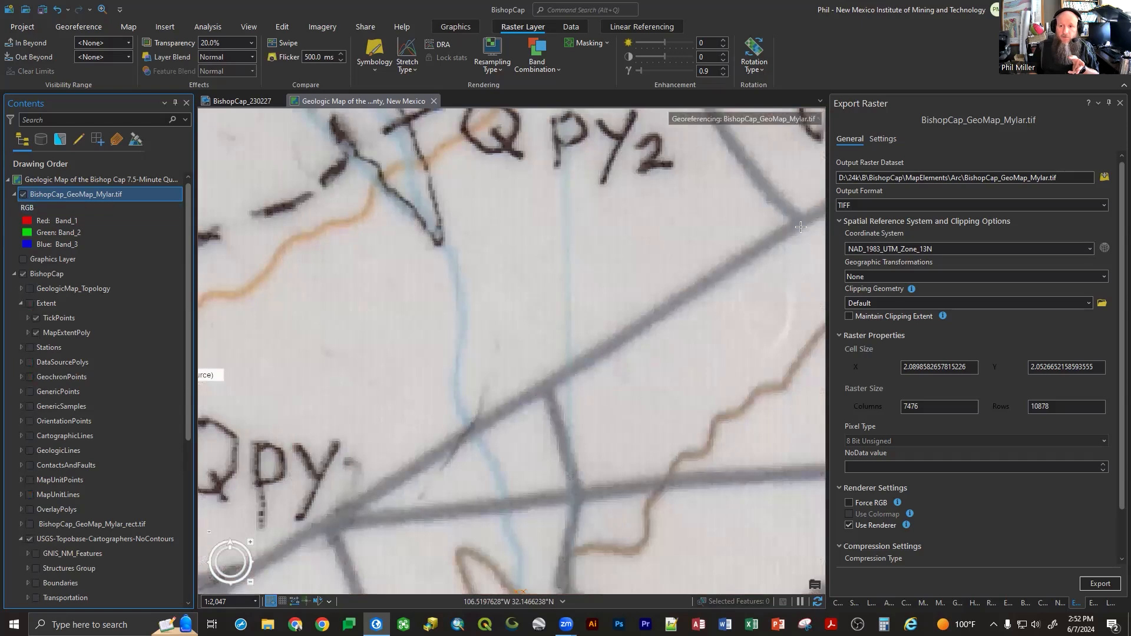
# - Check the road junction southeast of the Qpy2 label against the imagery by repeatedly hiding and reshowing BishopCap_GeoMap_Mylar.tif
pyautogui.scroll(-2, 677, 286)
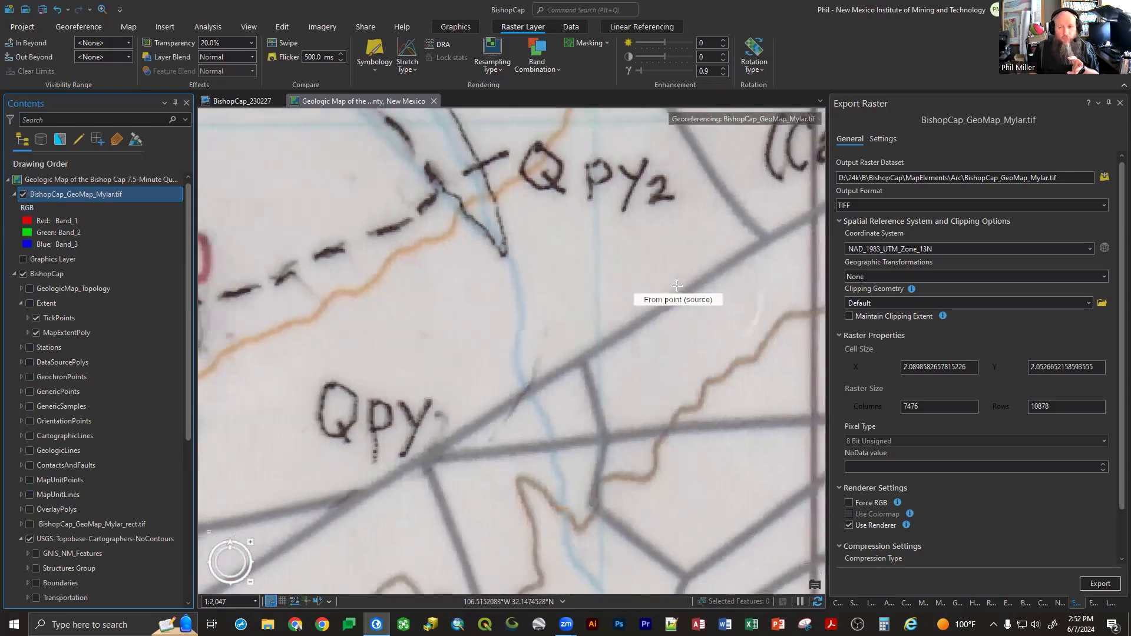
pyautogui.scroll(2, 769, 236)
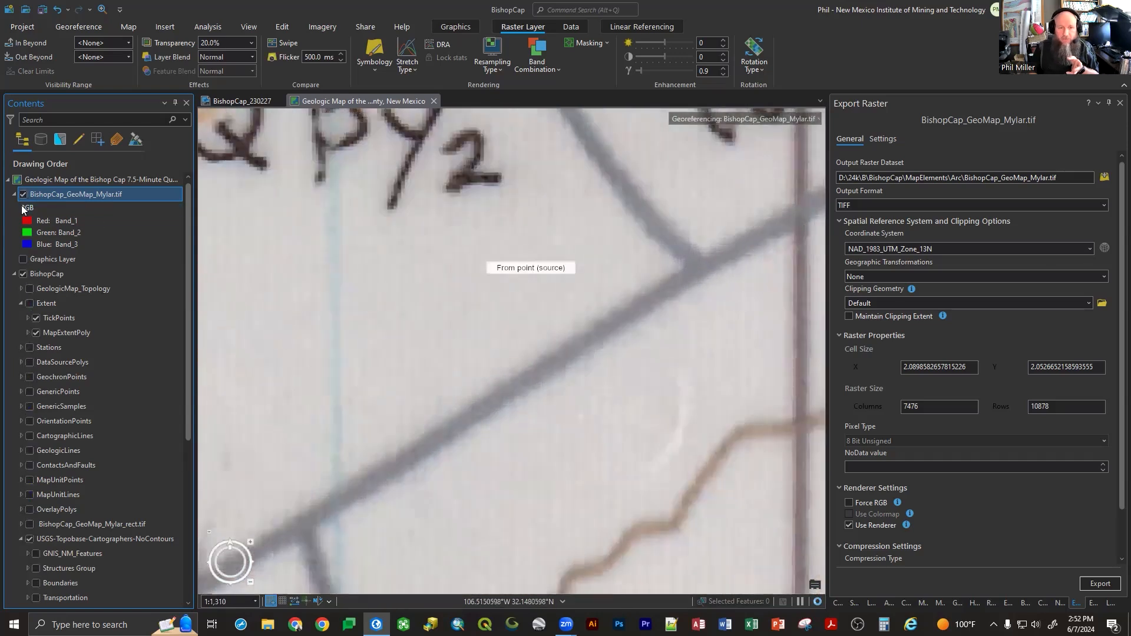
pyautogui.click(23, 194)
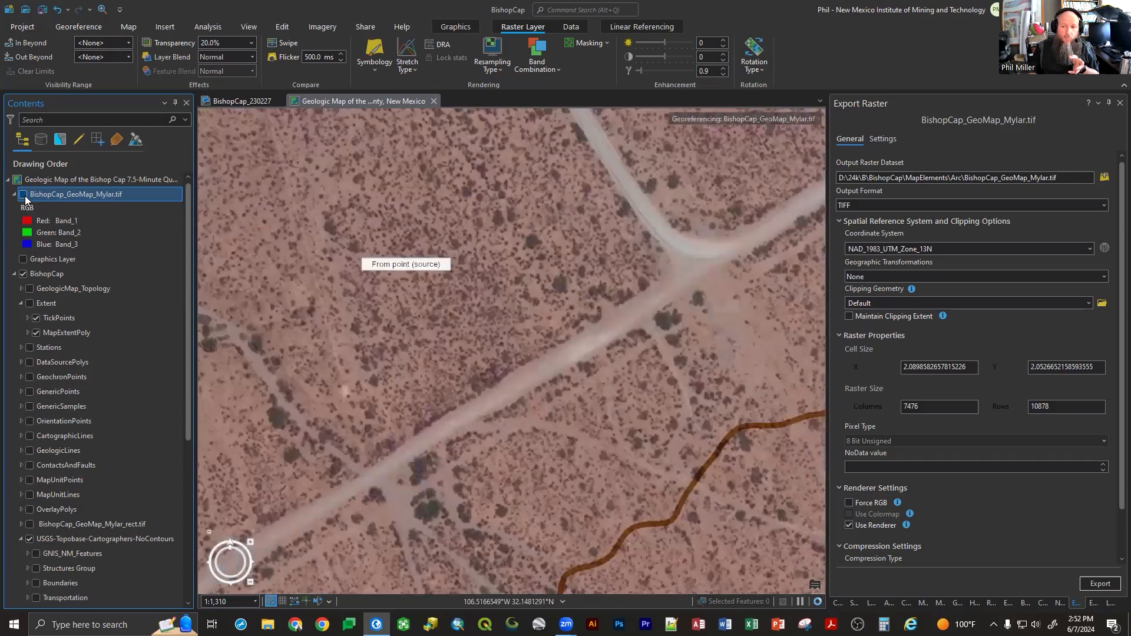
pyautogui.click(24, 194)
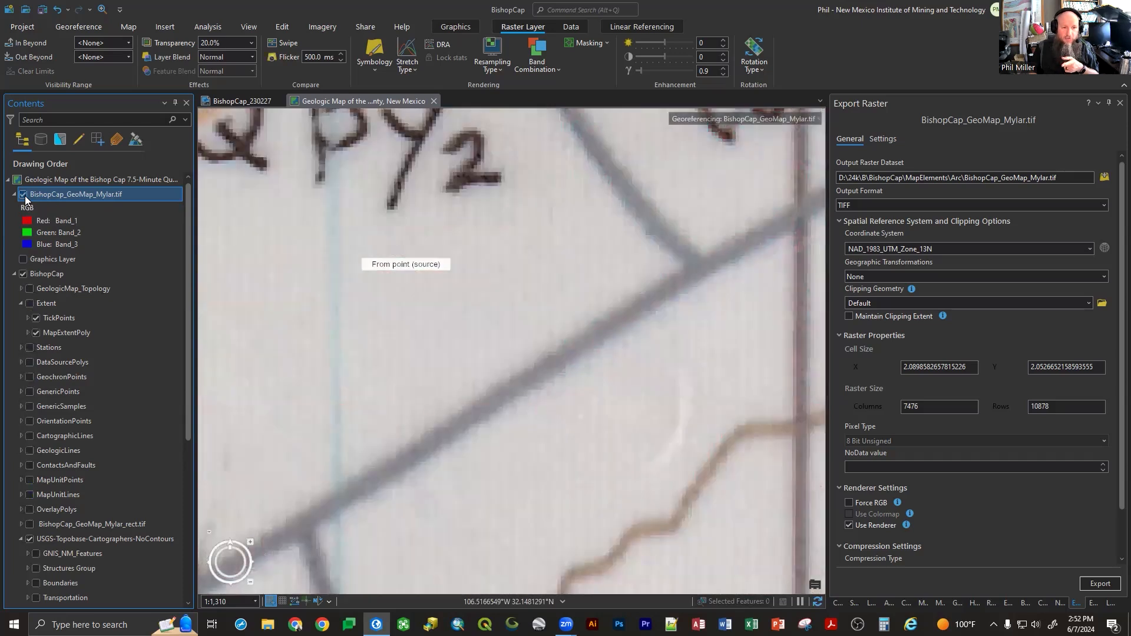
pyautogui.click(22, 196)
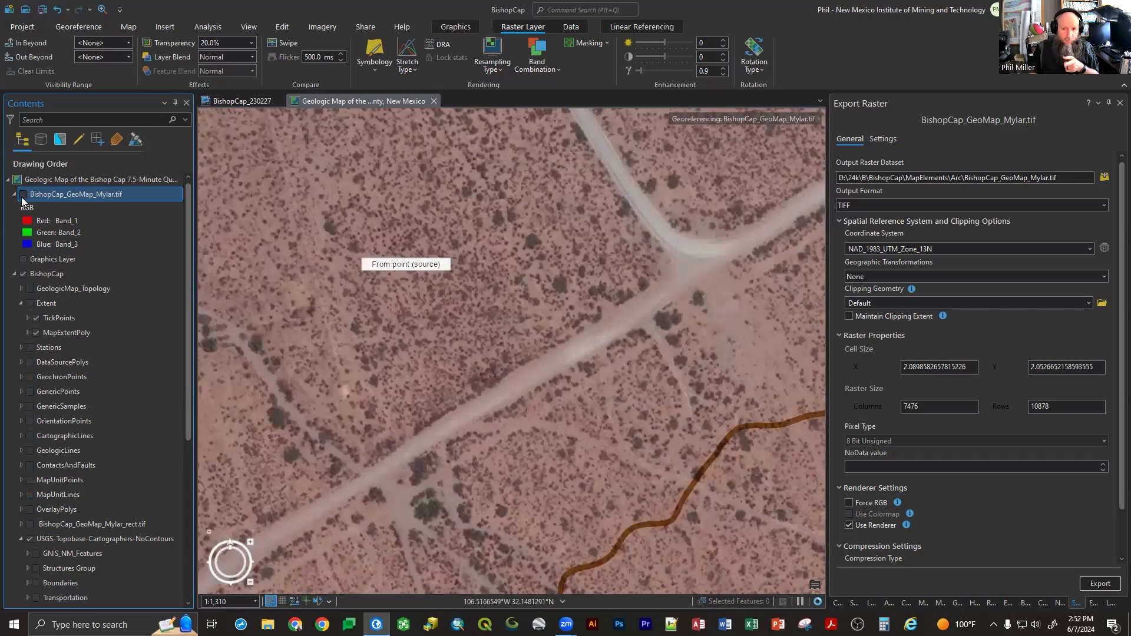
pyautogui.click(21, 197)
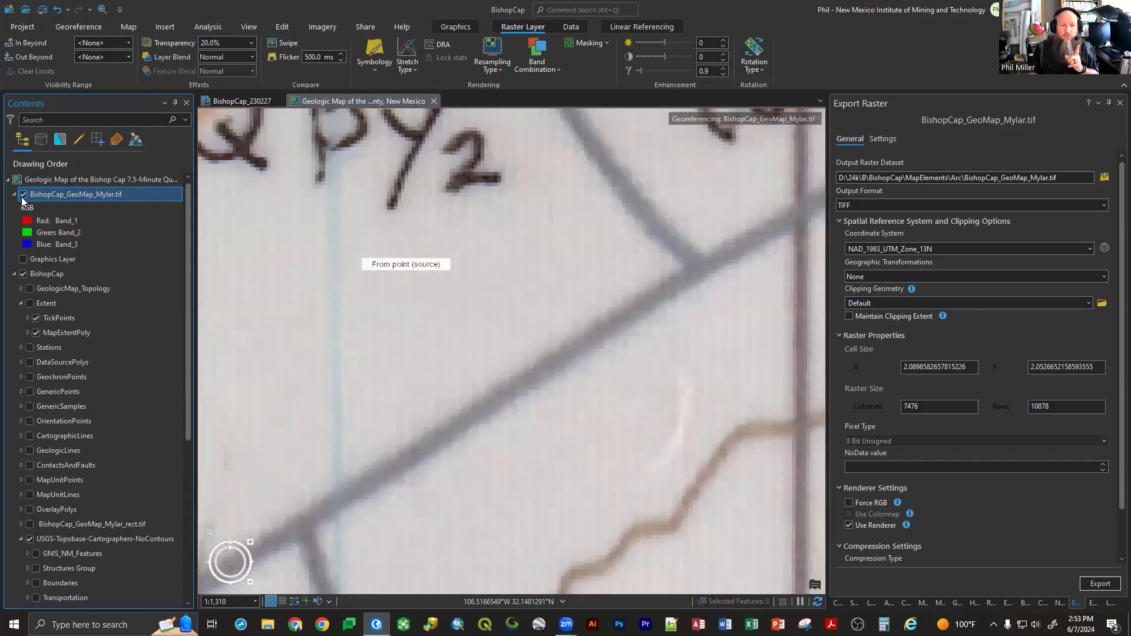
# - Add a control point linking the scan's road junction southeast of the Qpy2 label to the matching imagery junction, hiding and reshowing the scan
pyautogui.click(689, 274)
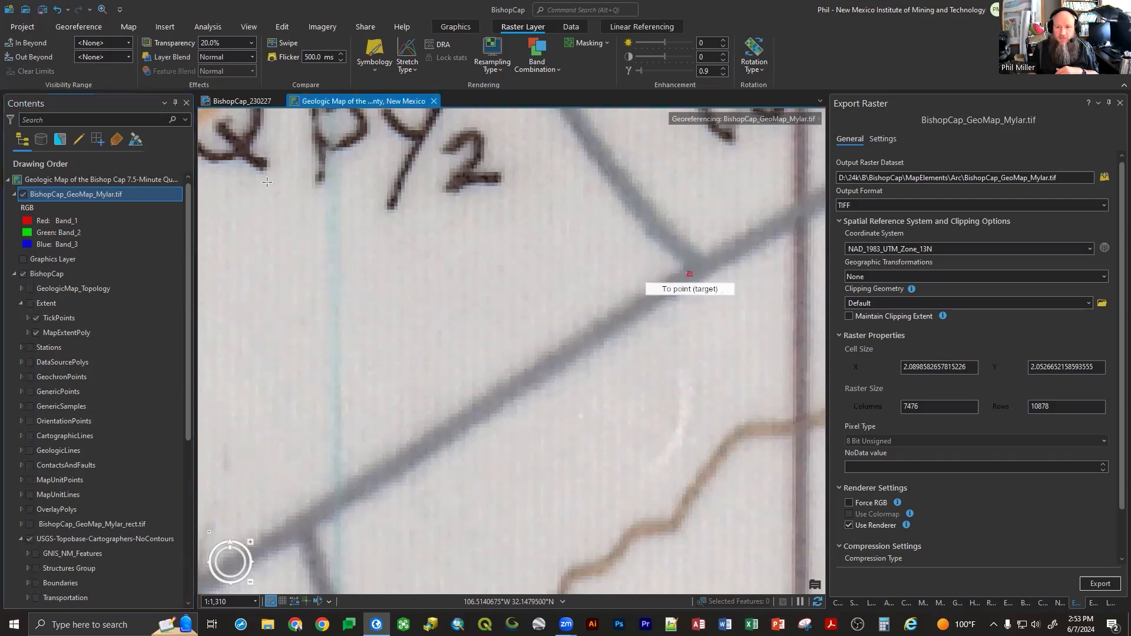
pyautogui.click(23, 195)
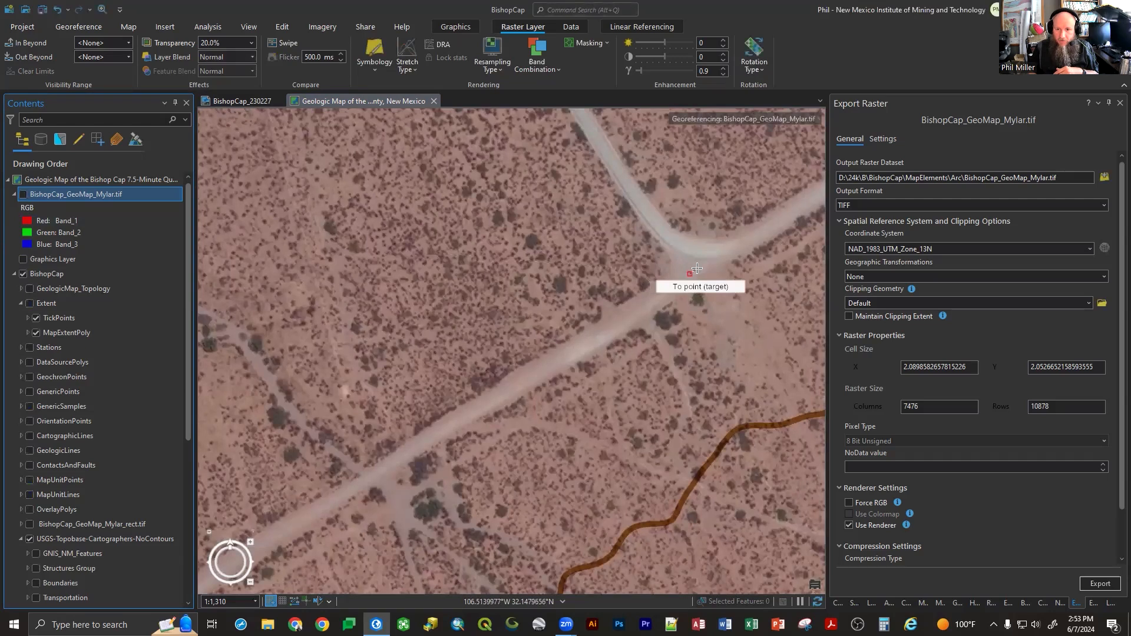
pyautogui.click(697, 269)
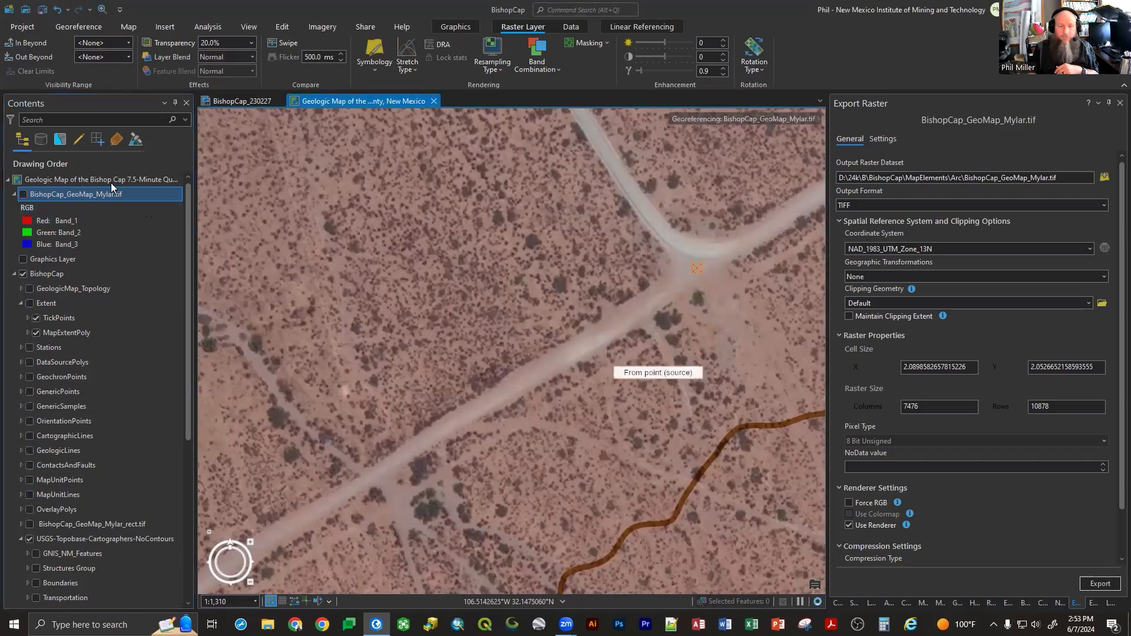
pyautogui.click(23, 195)
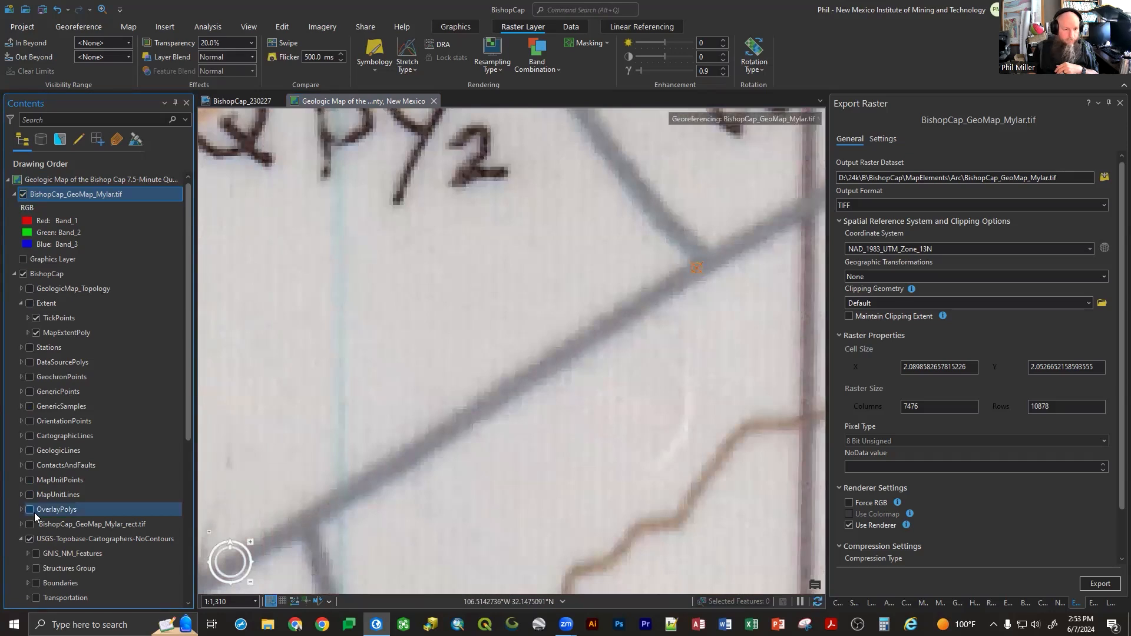
# - Turn on the GNIS_NM_Features, Structures Group, Boundaries, Transportation, Hydrography, Wetlands, Hydrography Areas and PLSS layers in the USGS topobase group
pyautogui.click(36, 554)
pyautogui.click(36, 568)
pyautogui.click(36, 583)
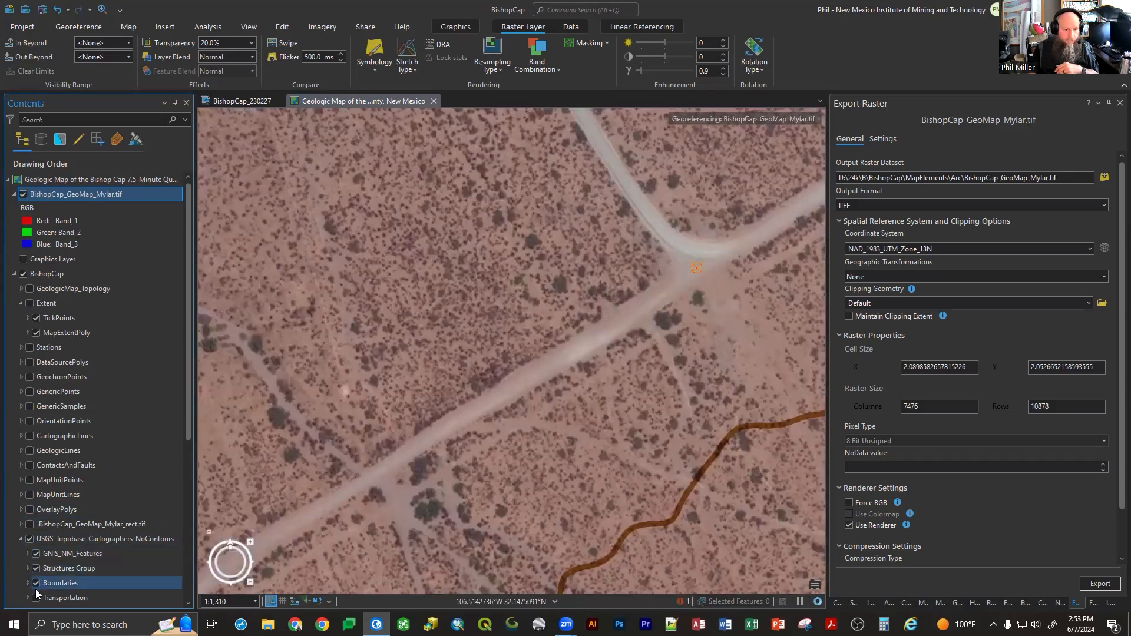
pyautogui.click(42, 597)
pyautogui.scroll(-1, 64, 500)
pyautogui.scroll(-1, 69, 477)
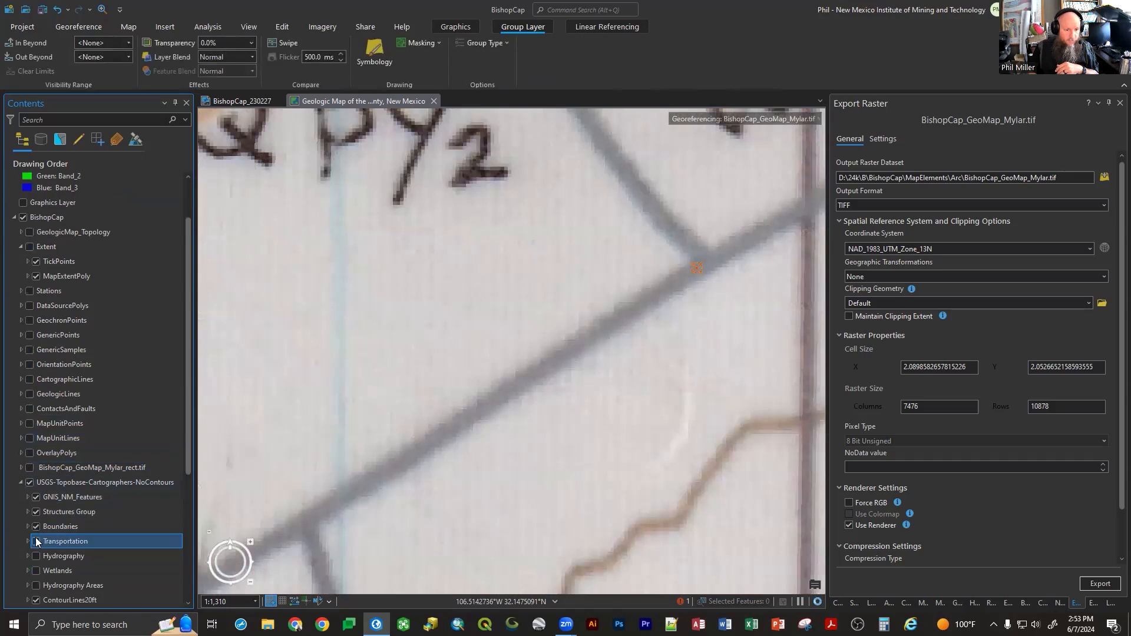
pyautogui.click(36, 556)
pyautogui.click(36, 570)
pyautogui.click(36, 585)
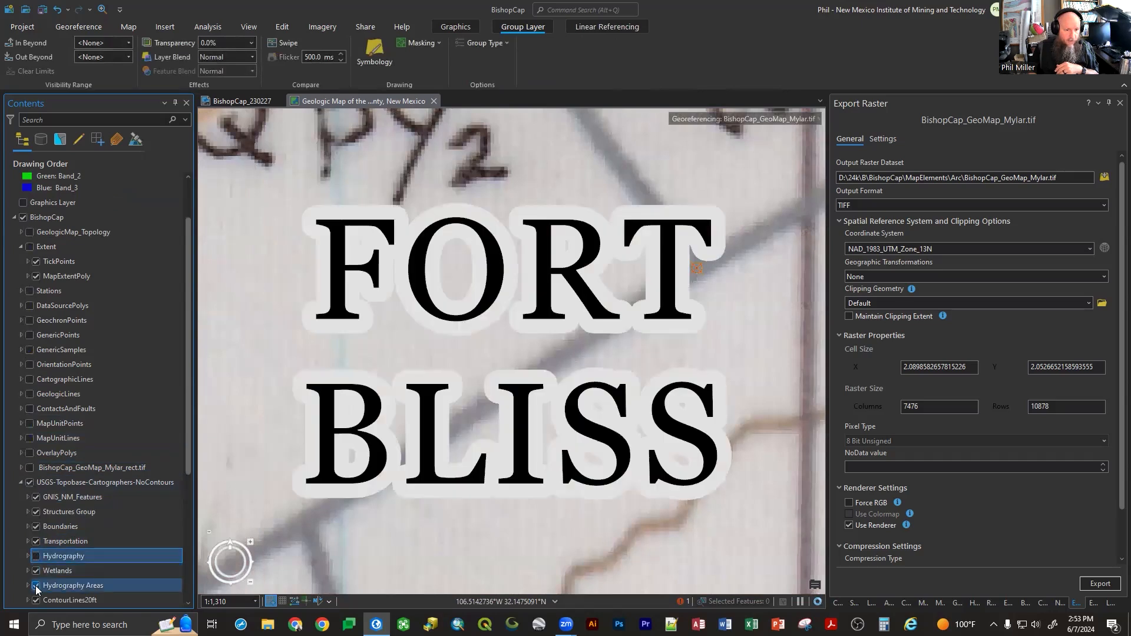
pyautogui.click(36, 557)
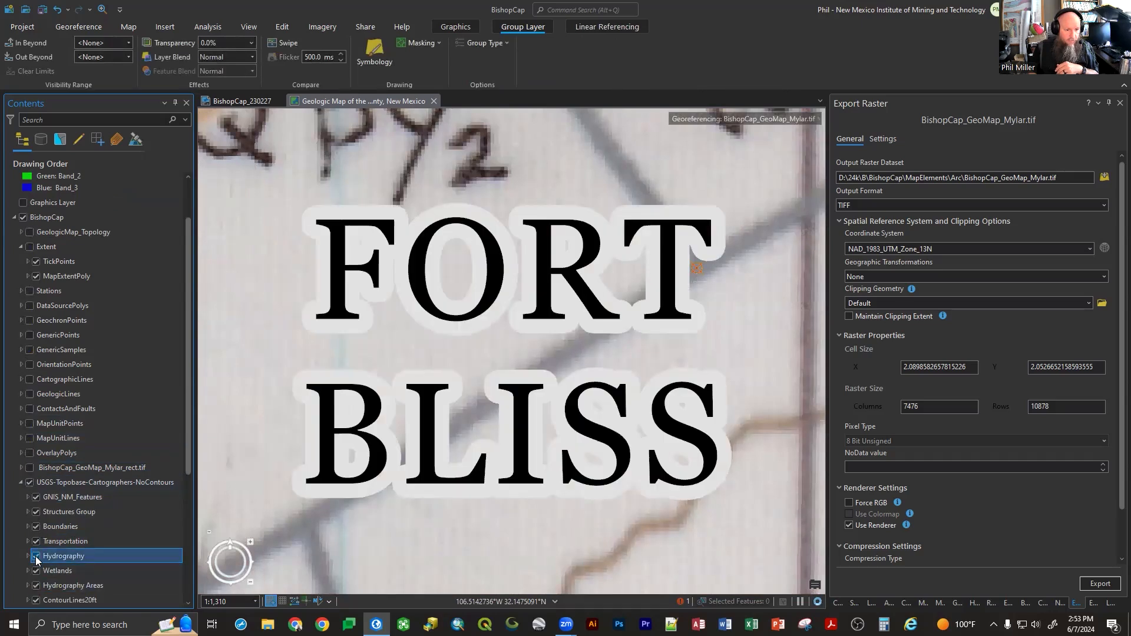
pyautogui.scroll(-2, 108, 486)
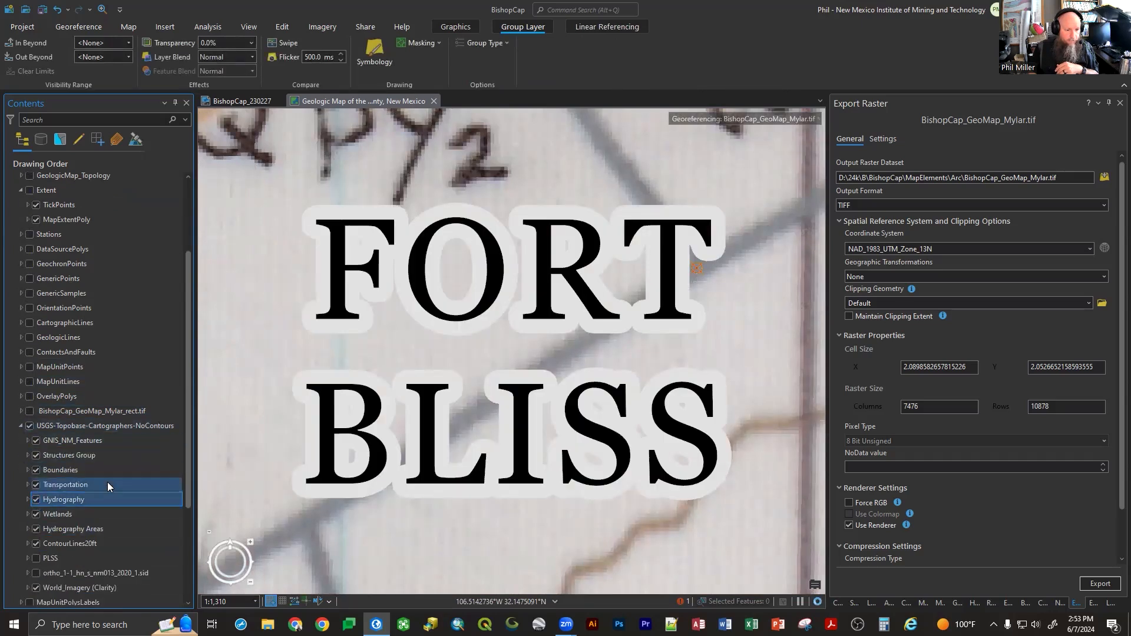
pyautogui.click(36, 558)
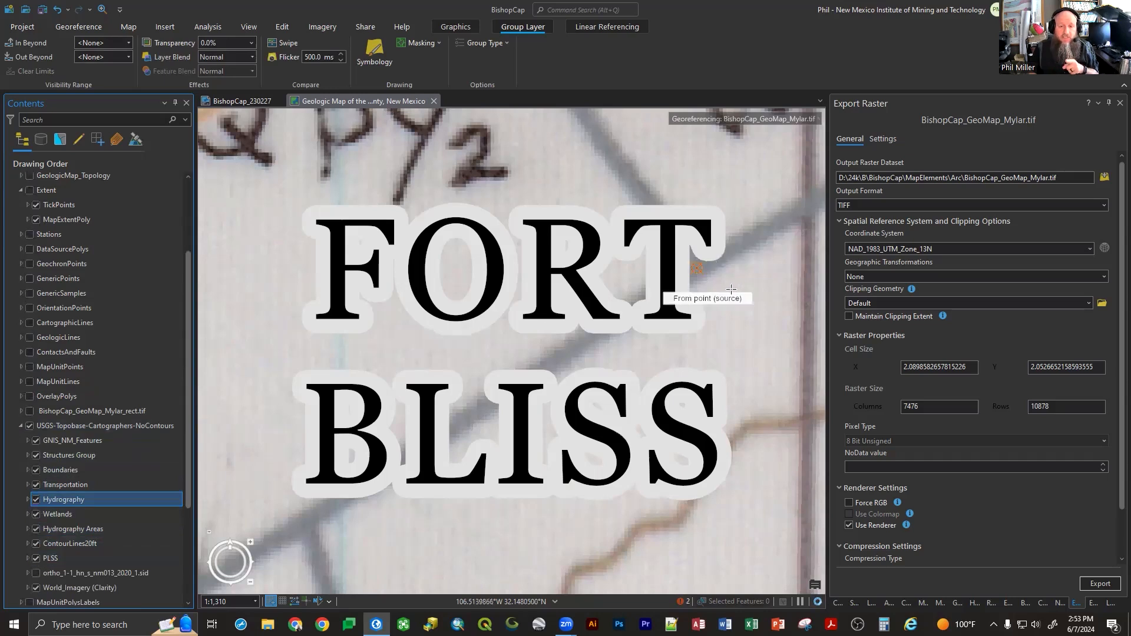
# - Examine the fit of the georeferenced scan and its control points around Fort Bliss and the map's southern half
pyautogui.scroll(-2, 698, 305)
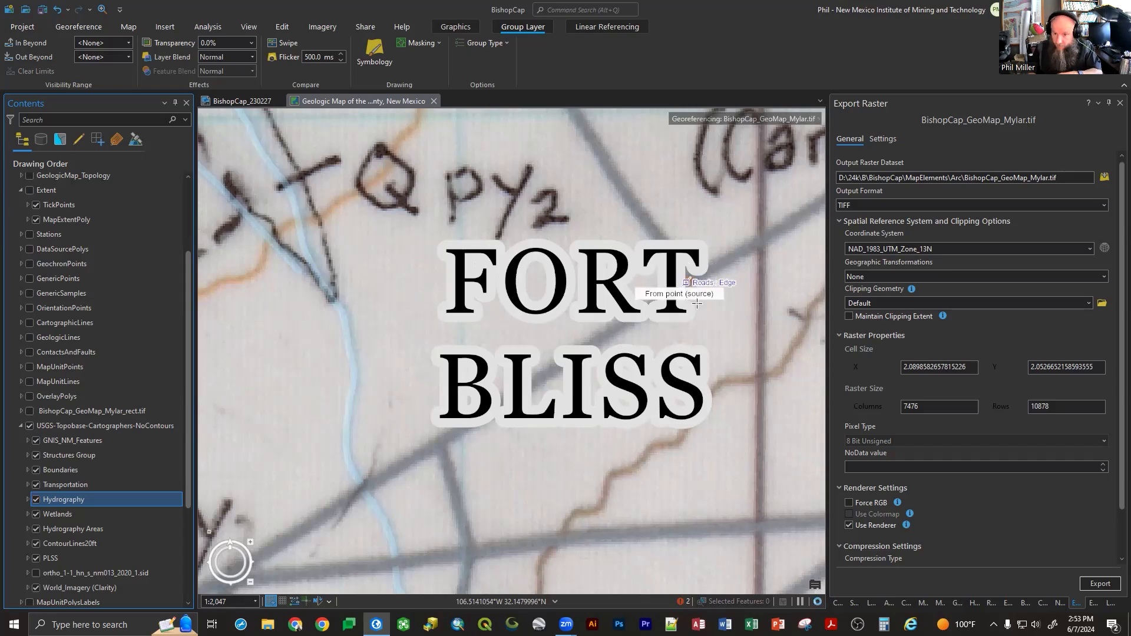
pyautogui.scroll(-3, 704, 298)
pyautogui.scroll(-4, 705, 298)
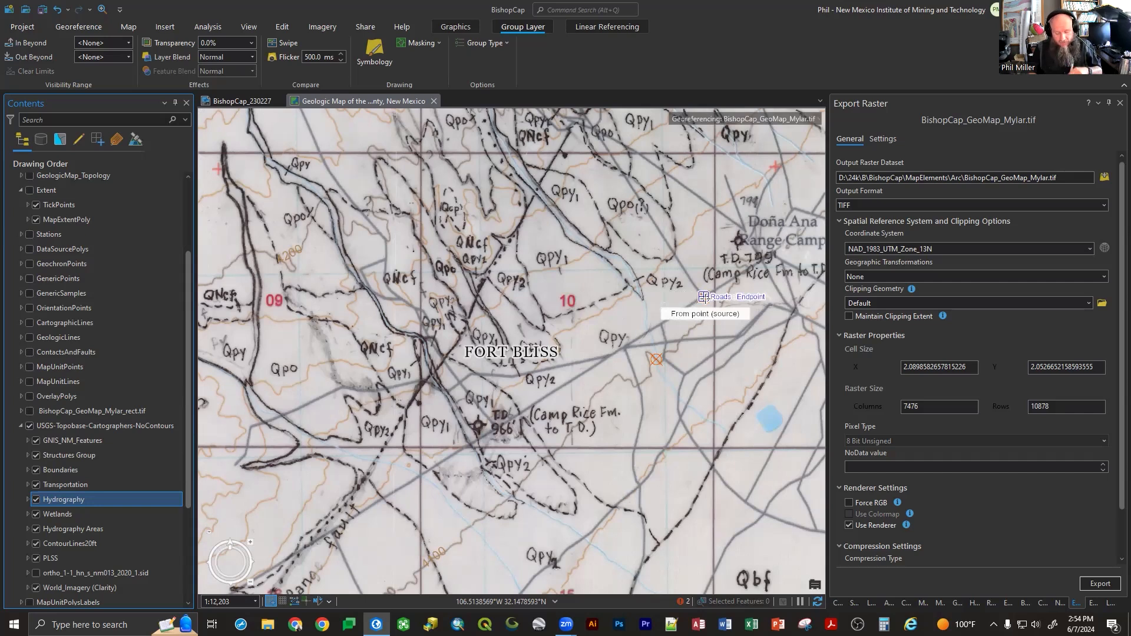
pyautogui.click(704, 297)
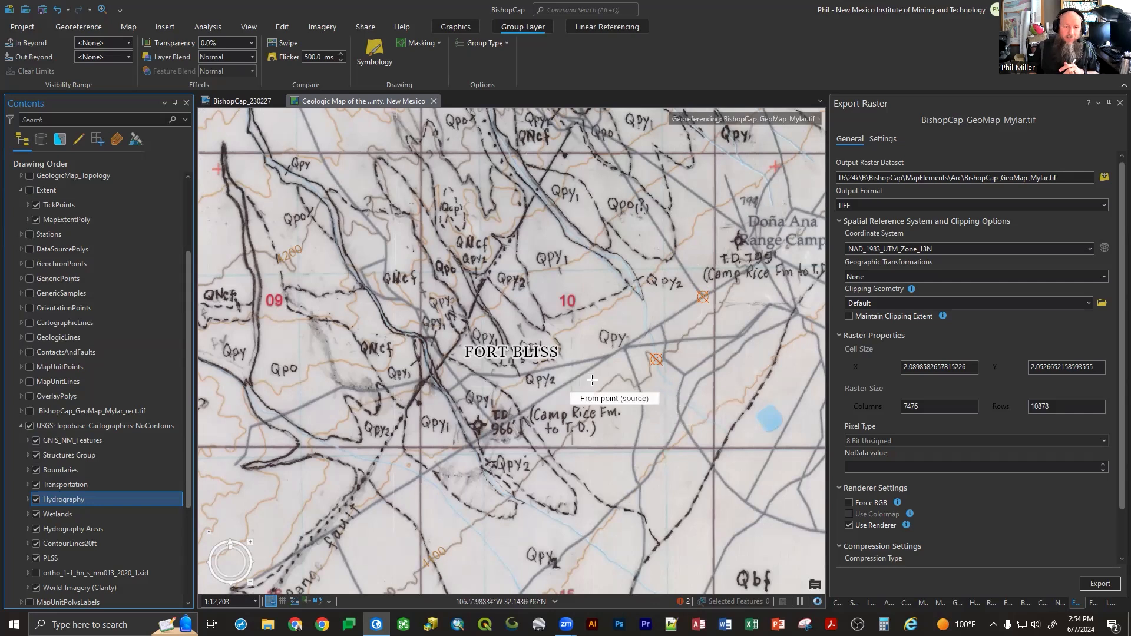
pyautogui.scroll(-3, 561, 366)
pyautogui.scroll(3, 85, 320)
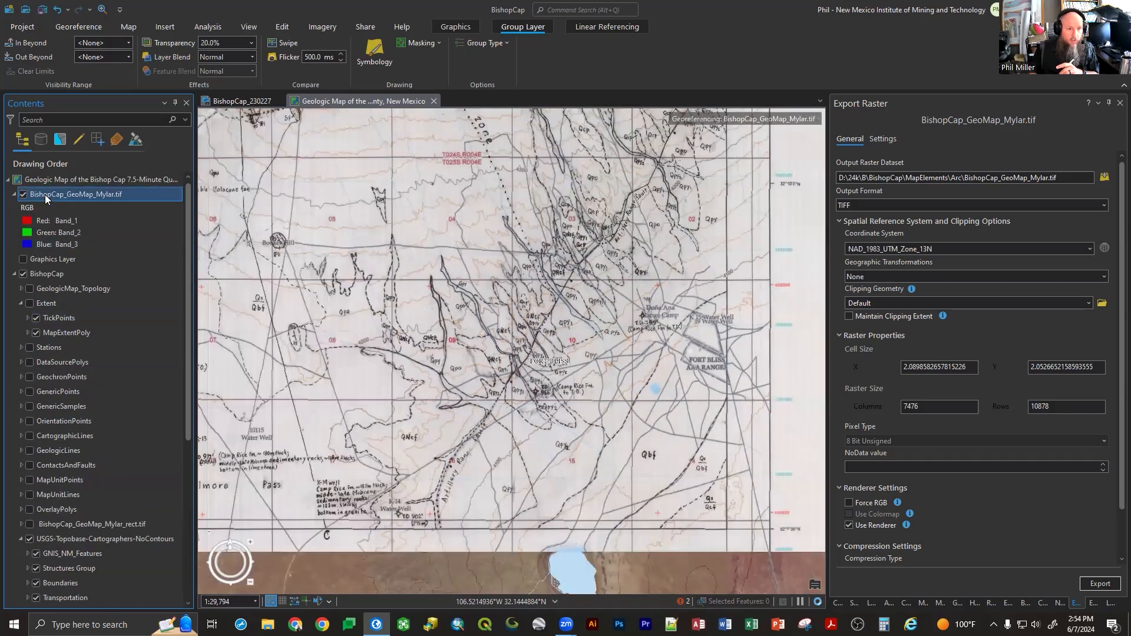
# - Close the georeferencing session of BishopCap_GeoMap_Mylar.tif, discarding the unsaved edits
pyautogui.rightClick(45, 194)
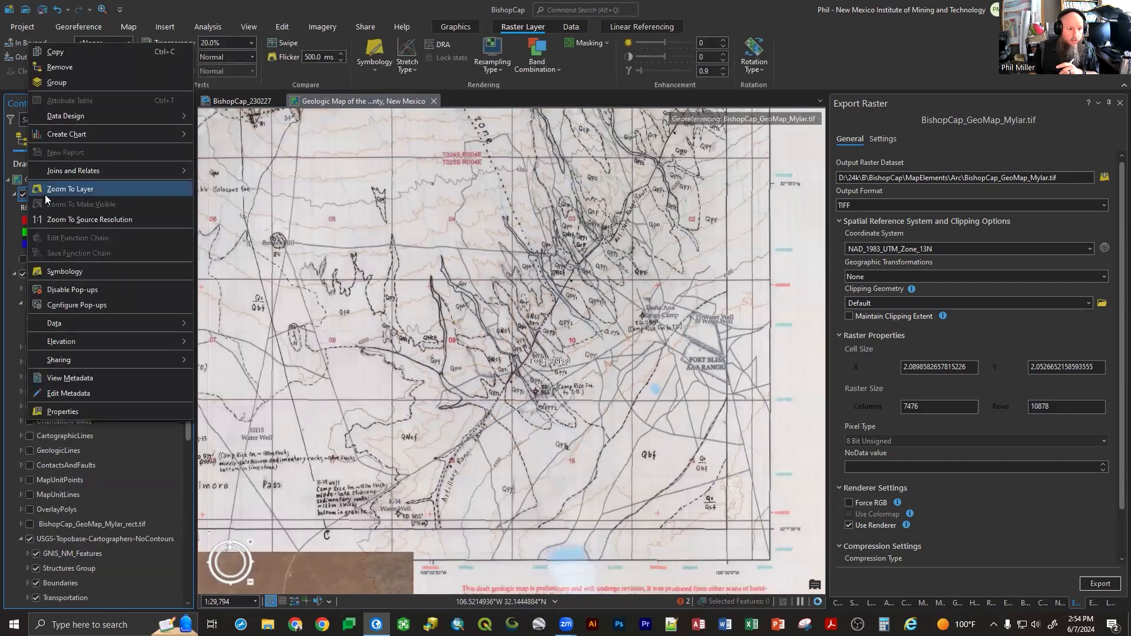
pyautogui.click(375, 4)
pyautogui.click(80, 27)
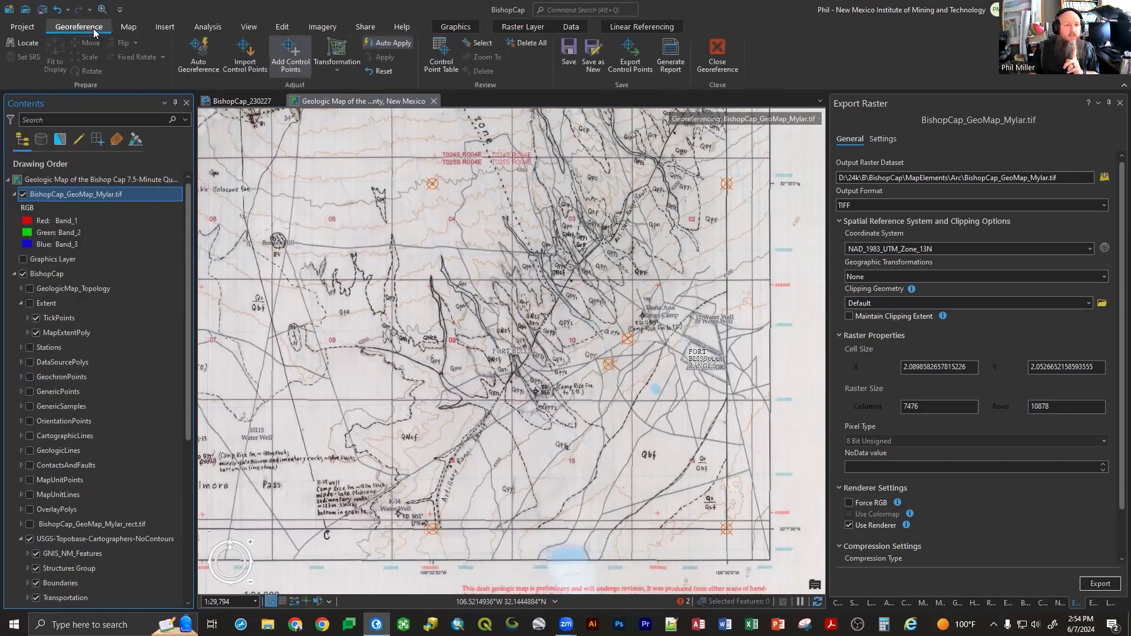
pyautogui.click(101, 193)
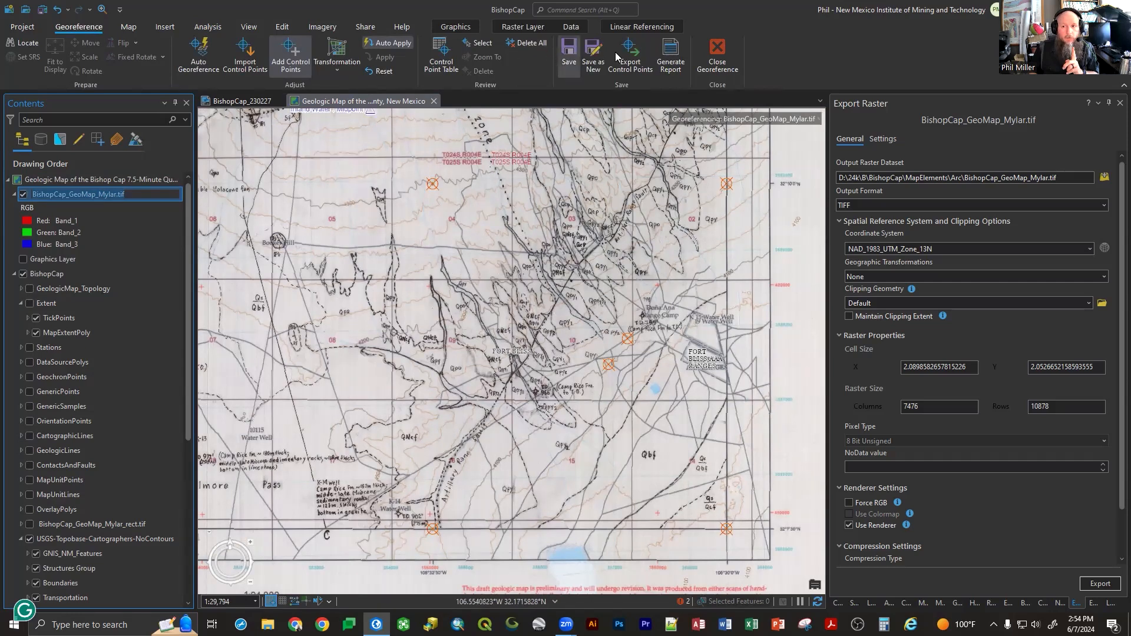
pyautogui.click(716, 52)
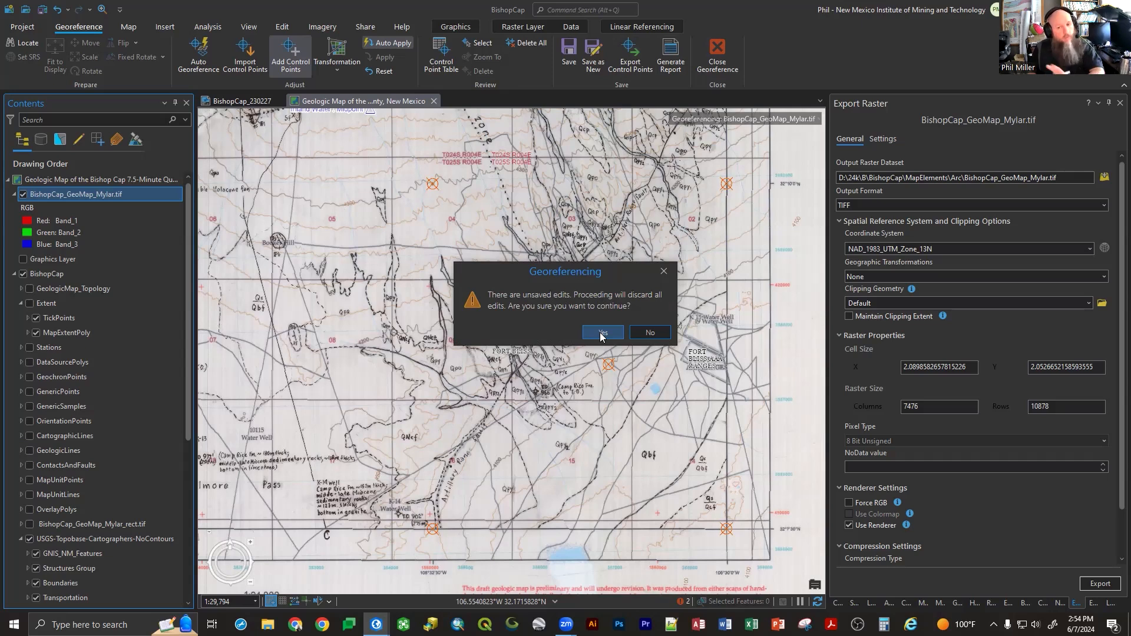
pyautogui.click(602, 333)
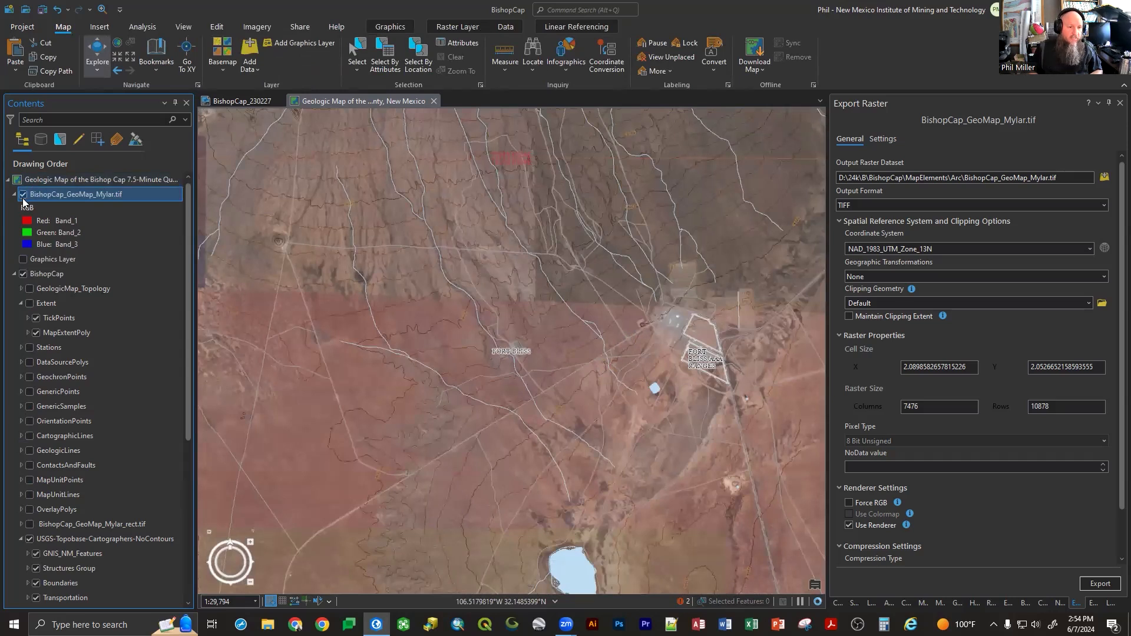
# - Display BishopCap_GeoMap_Mylar_rect.tif, and hide and collapse the USGS-Topobase-Cartographers-NoContours group
pyautogui.scroll(-4, 71, 257)
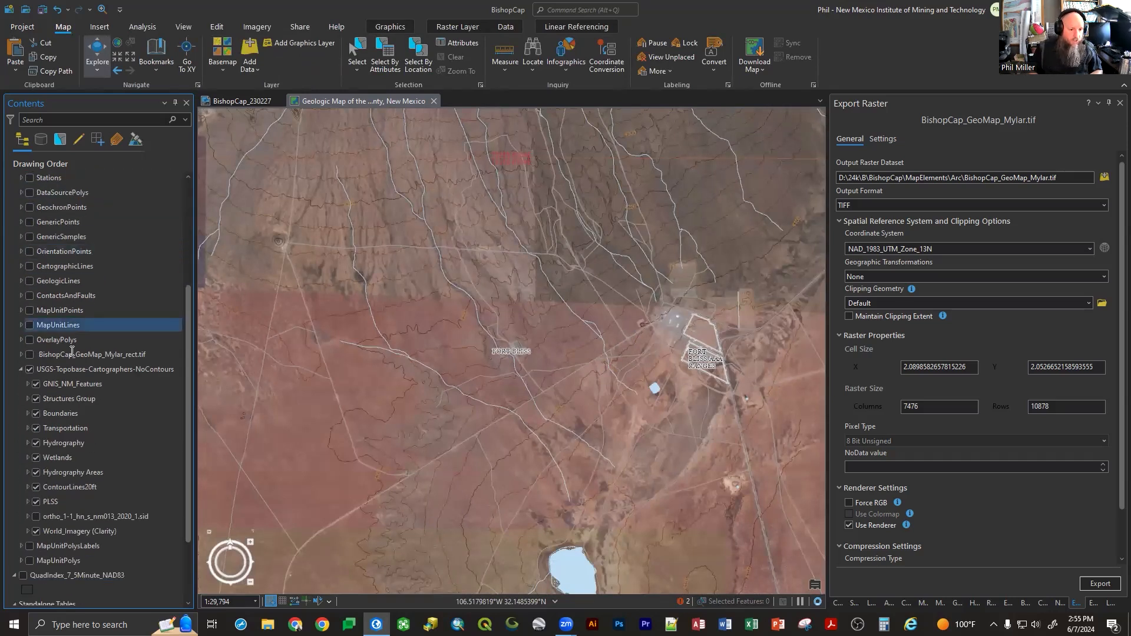
pyautogui.click(30, 356)
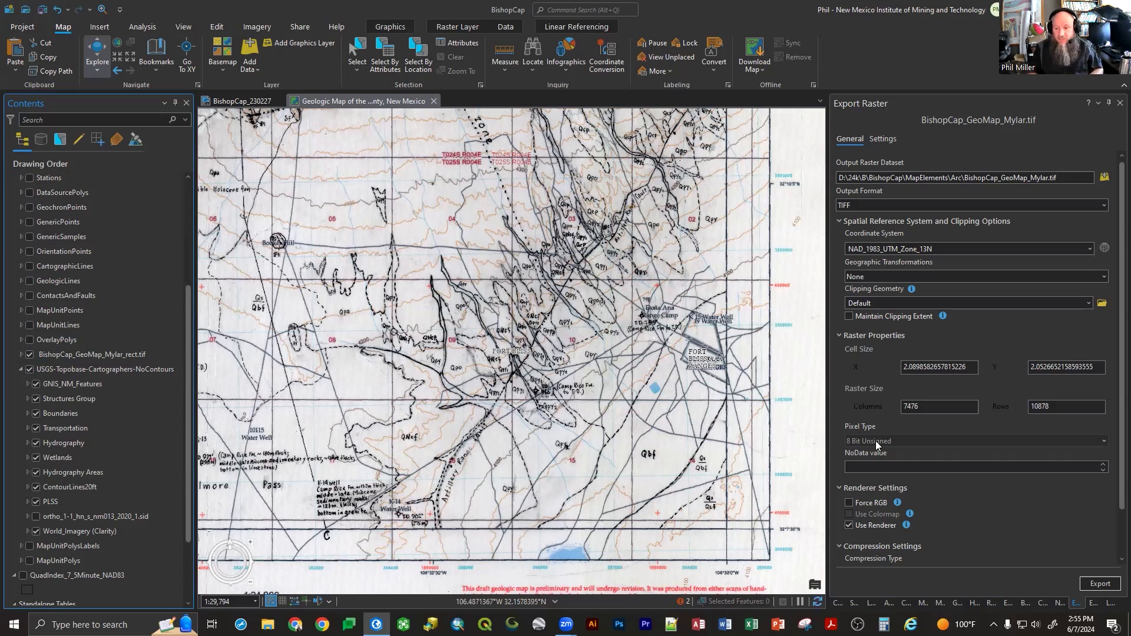
pyautogui.click(837, 602)
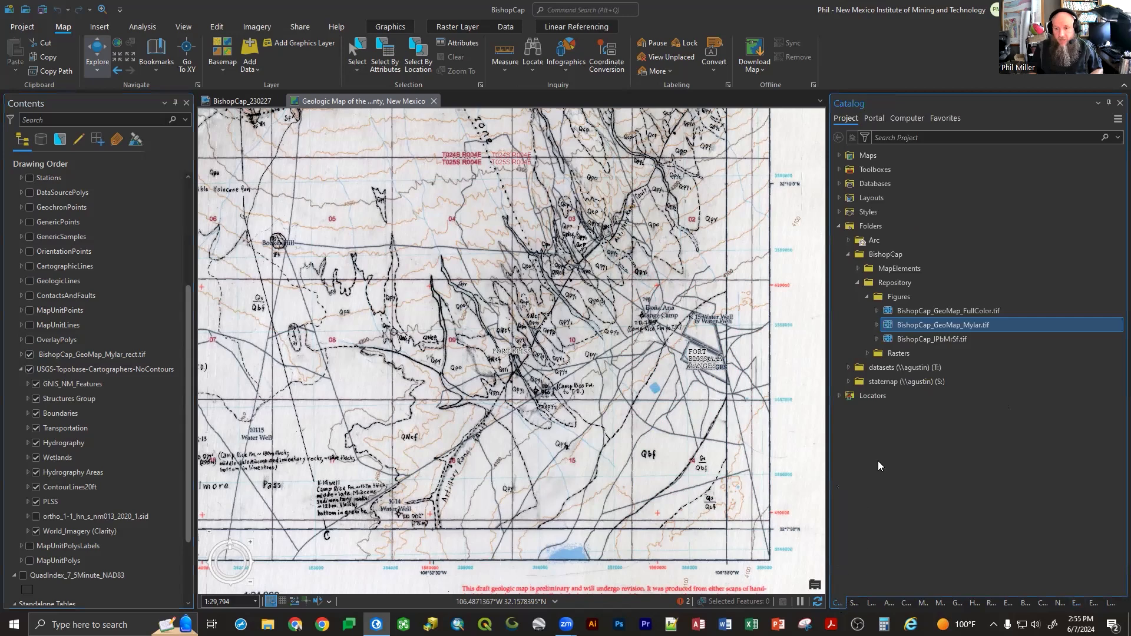
pyautogui.scroll(-3, 569, 396)
pyautogui.scroll(4, 435, 281)
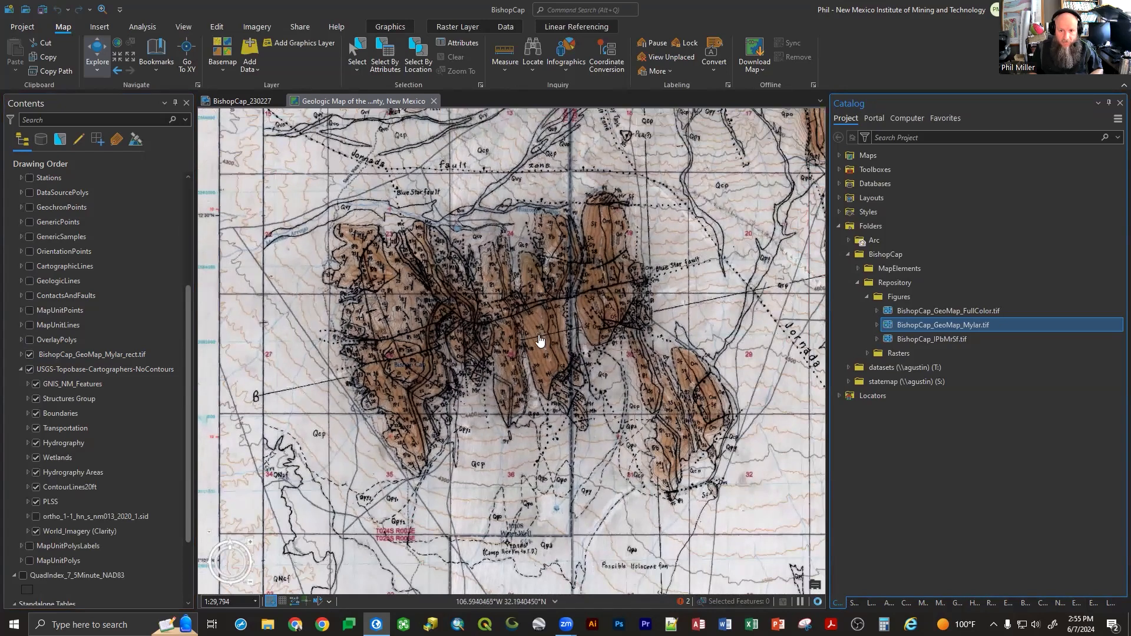
pyautogui.click(929, 337)
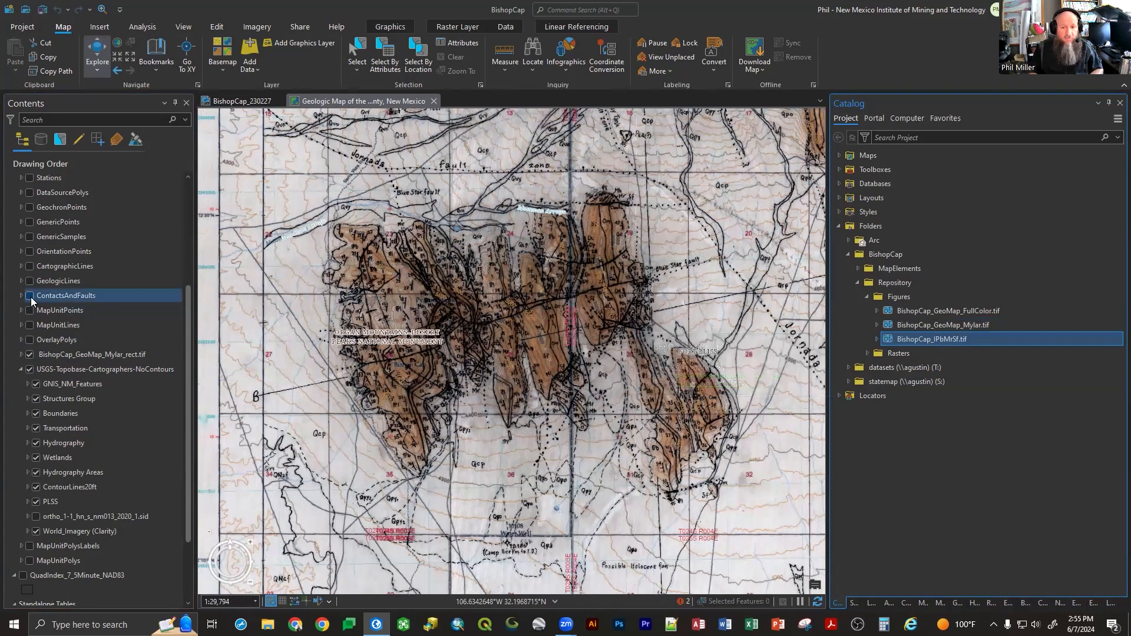
pyautogui.click(30, 370)
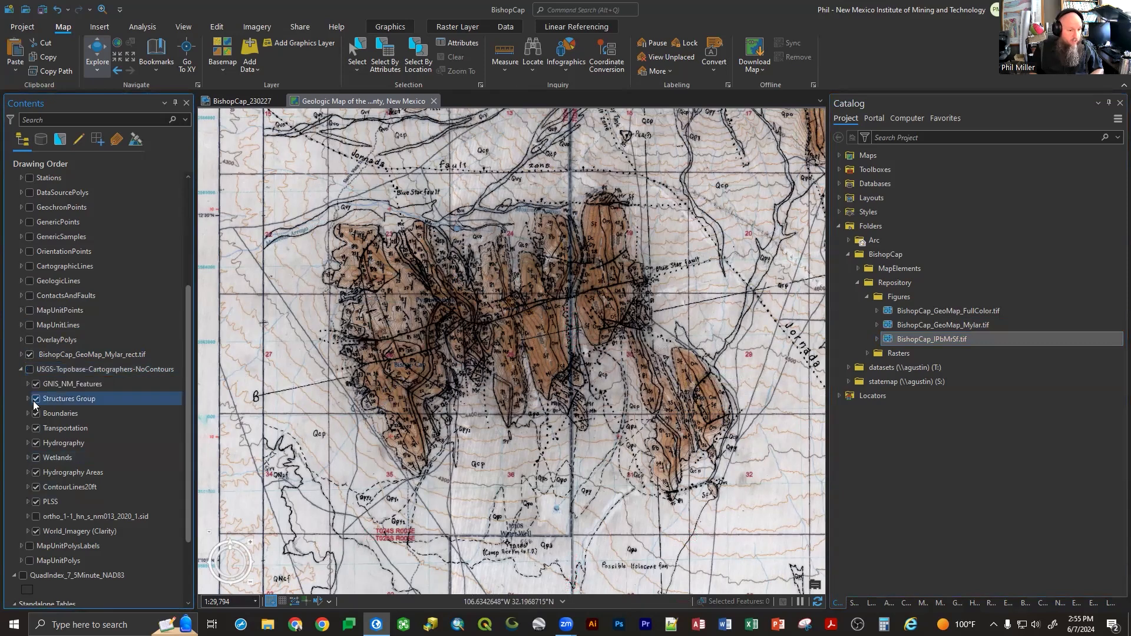
pyautogui.click(22, 370)
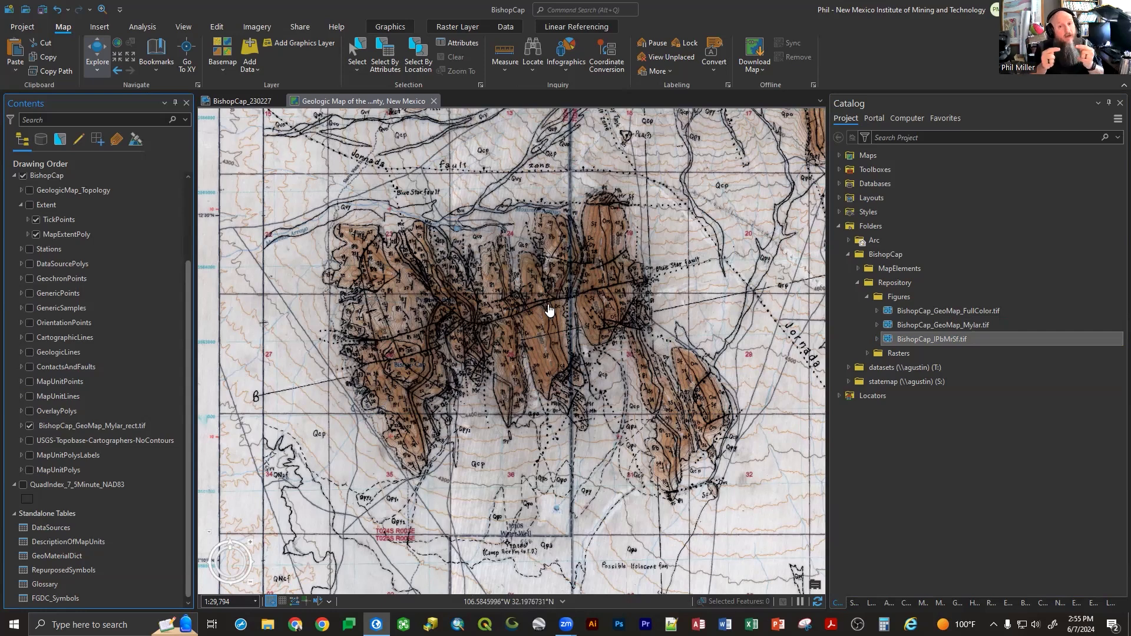
# - Add BishopCap_IPbMrSf.tif from the Figures folder to the map and zoom to its extent
pyautogui.moveTo(931, 340); pyautogui.dragTo(647, 298)
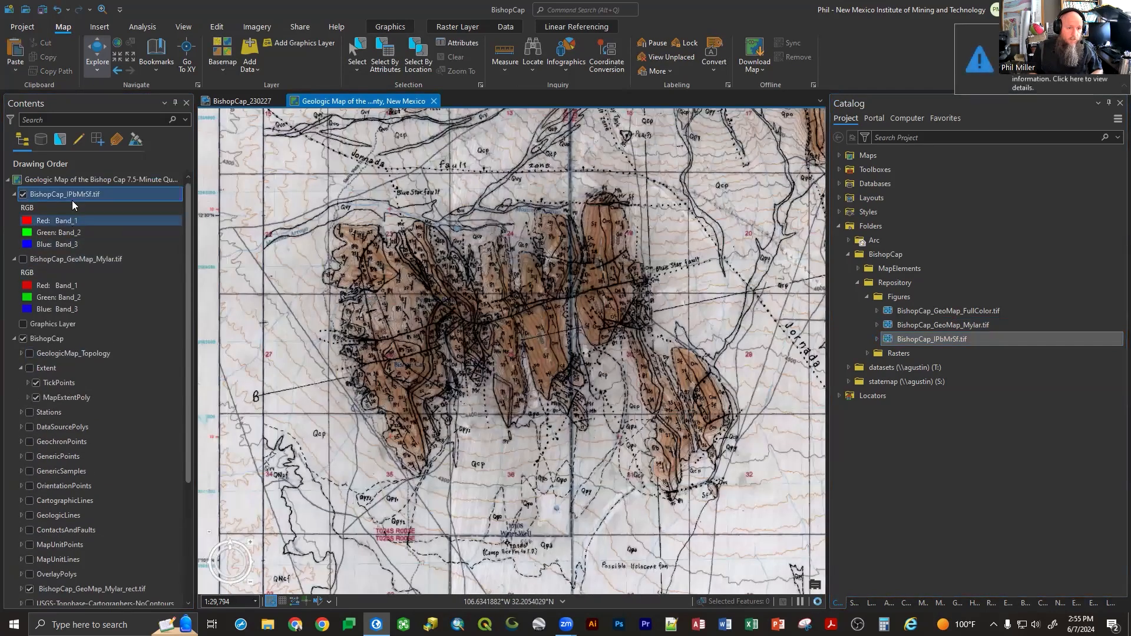
pyautogui.rightClick(68, 192)
pyautogui.click(79, 188)
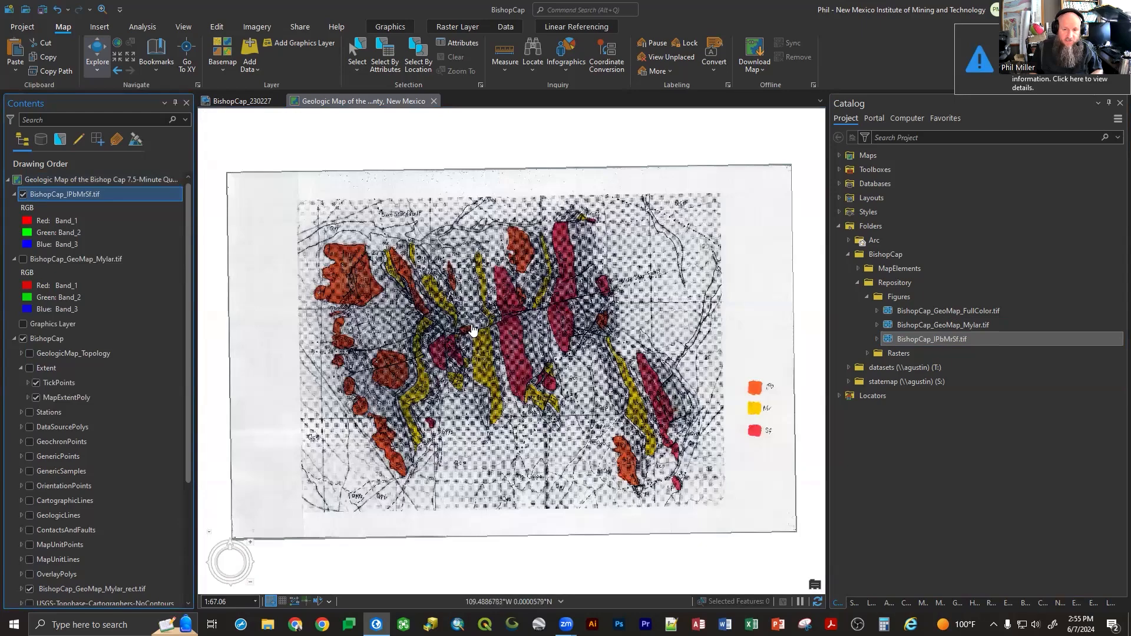
# - Examine the colored unit areas and the southwest corner of the BishopCap_IPbMrSf.tif scan
pyautogui.scroll(5, 473, 329)
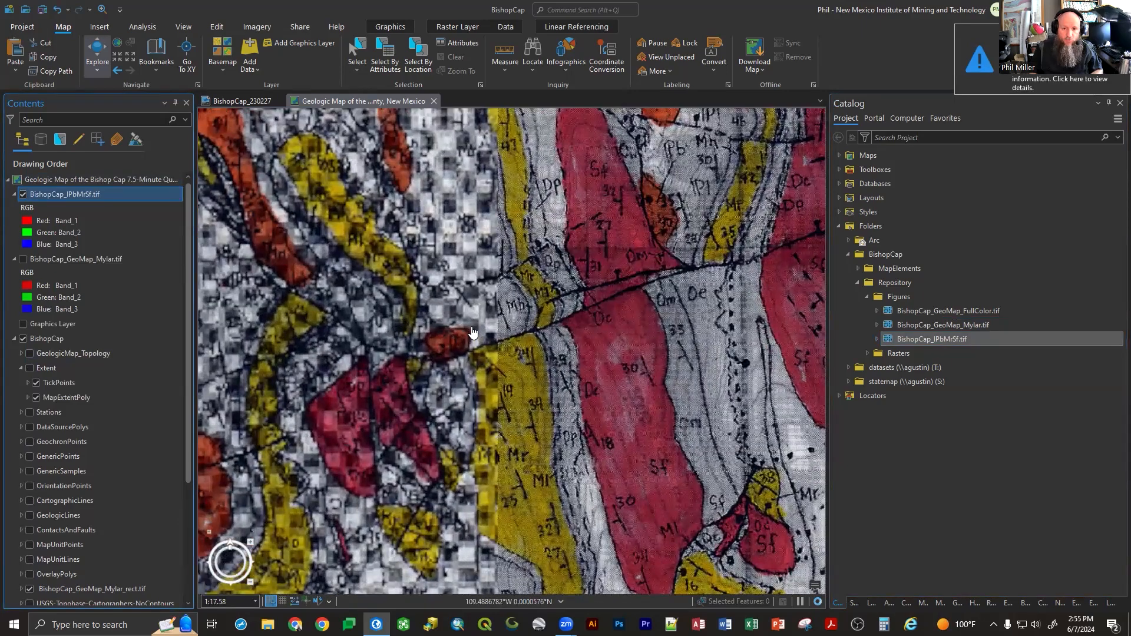
pyautogui.scroll(-3, 547, 330)
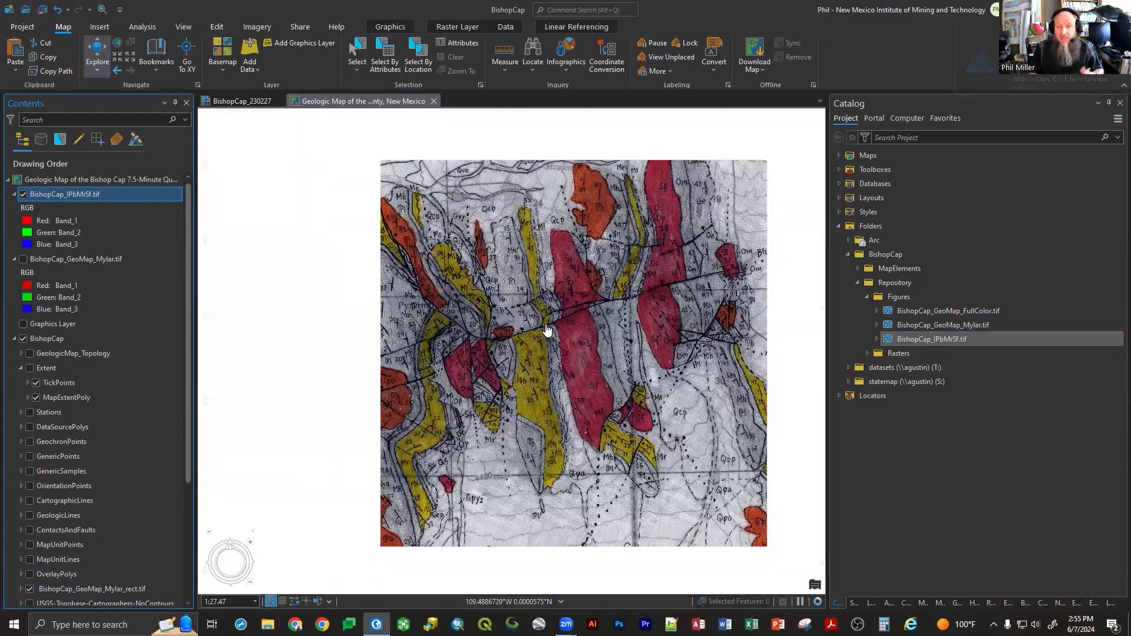
pyautogui.scroll(2, 546, 328)
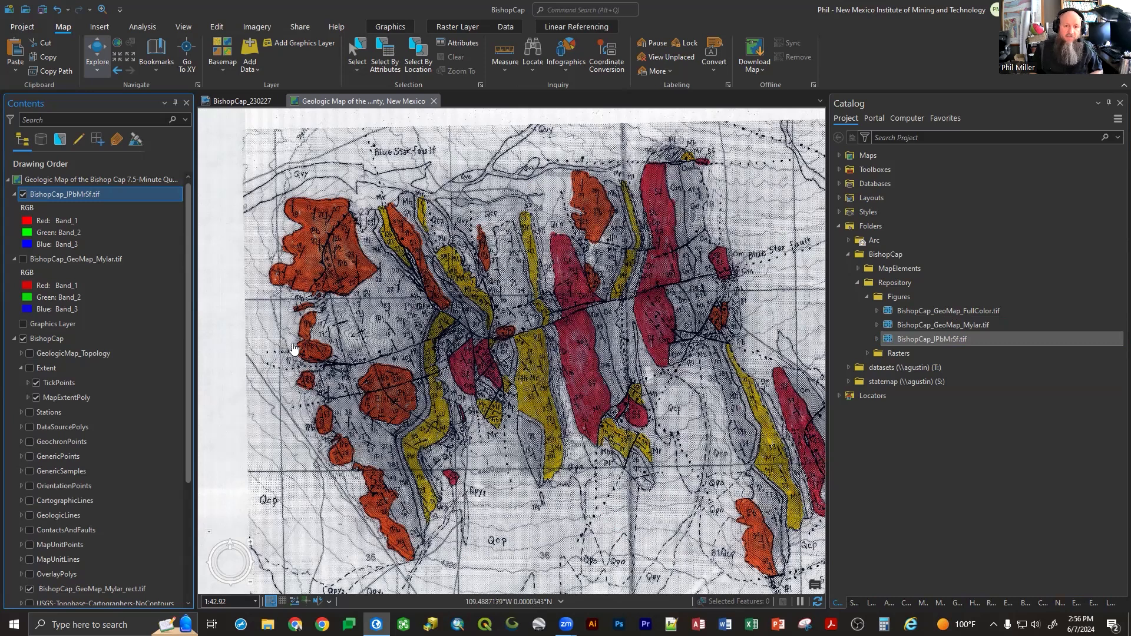
pyautogui.scroll(-2, 307, 285)
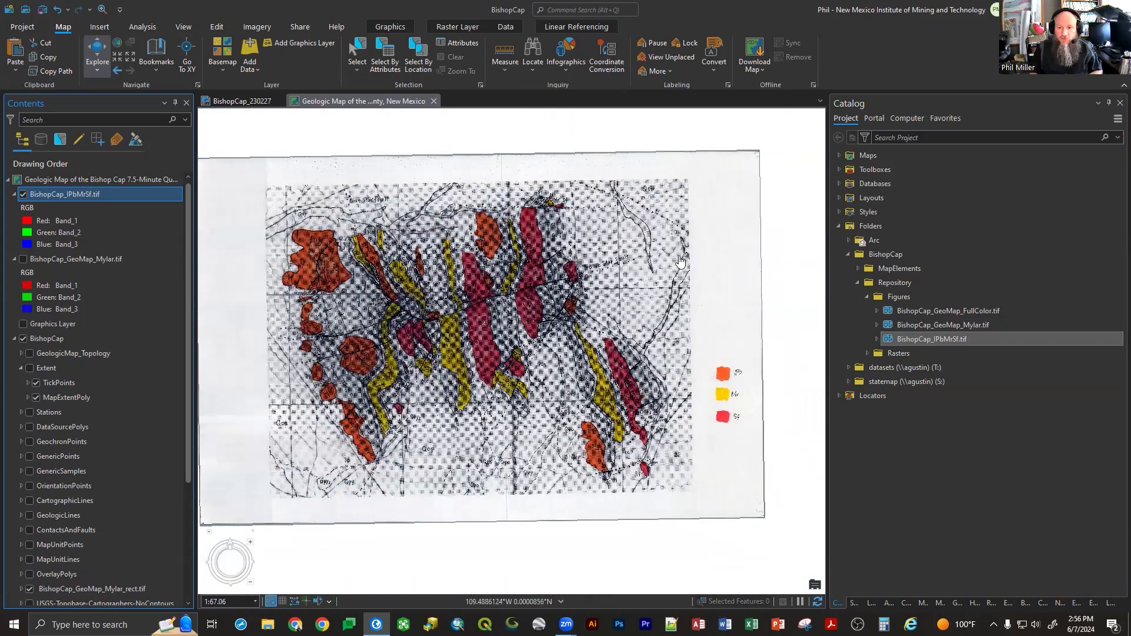
pyautogui.scroll(6, 257, 488)
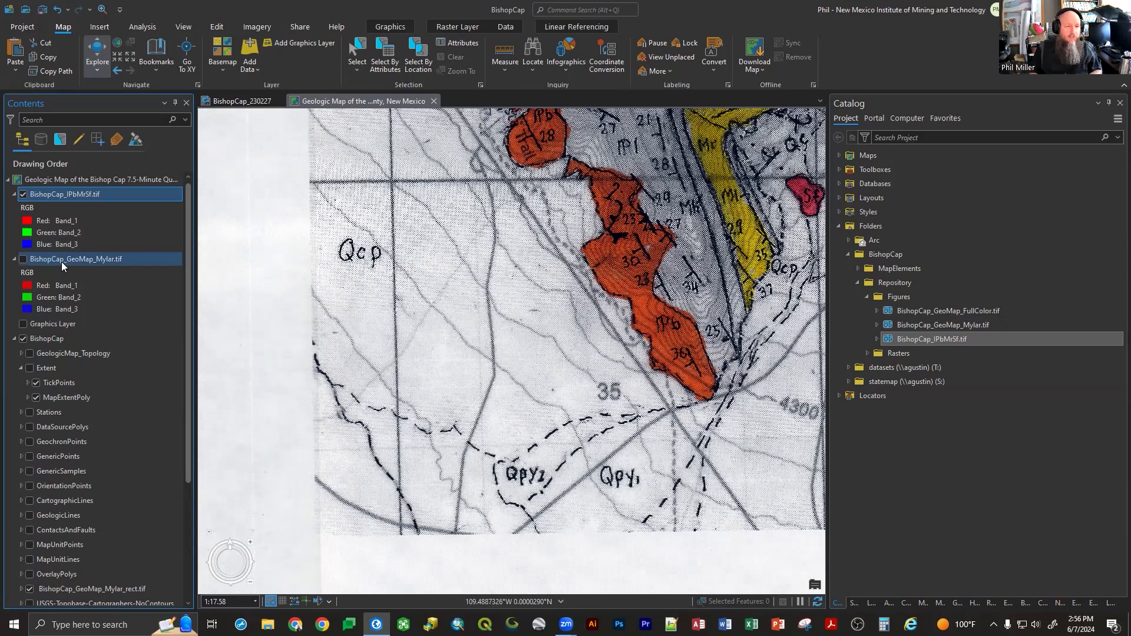
# - Zoom to BishopCap_GeoMap_Mylar_rect.tif and examine the matching roads and section lines around the Qcp label and section 35
pyautogui.click(14, 259)
pyautogui.scroll(-3, 40, 296)
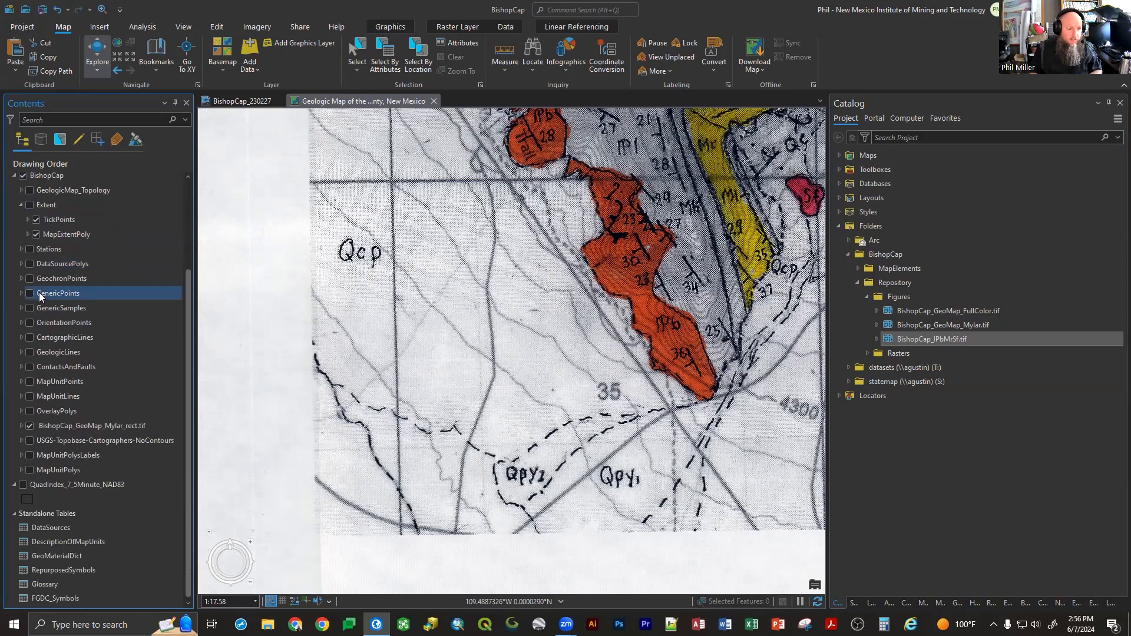
pyautogui.rightClick(48, 425)
pyautogui.click(89, 183)
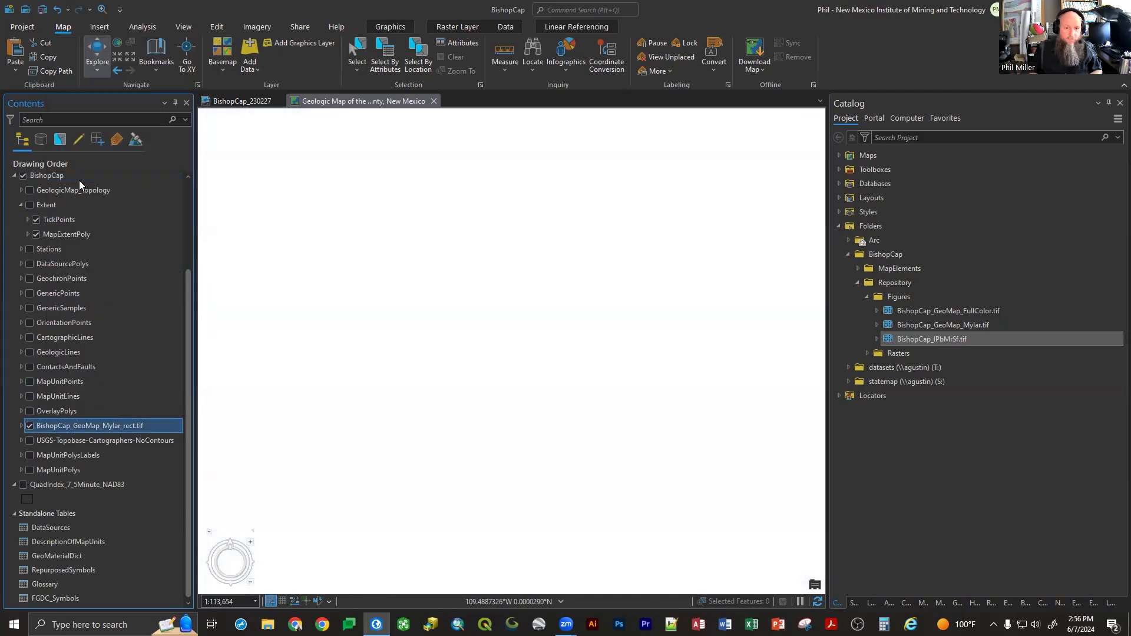
pyautogui.scroll(6, 403, 321)
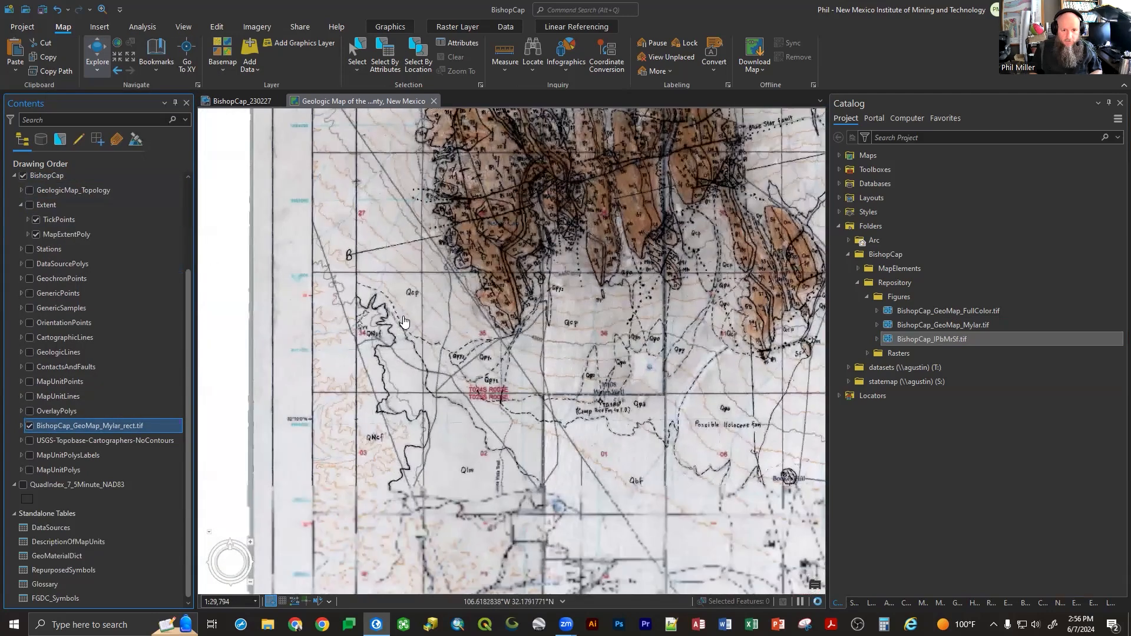
pyautogui.scroll(3, 425, 294)
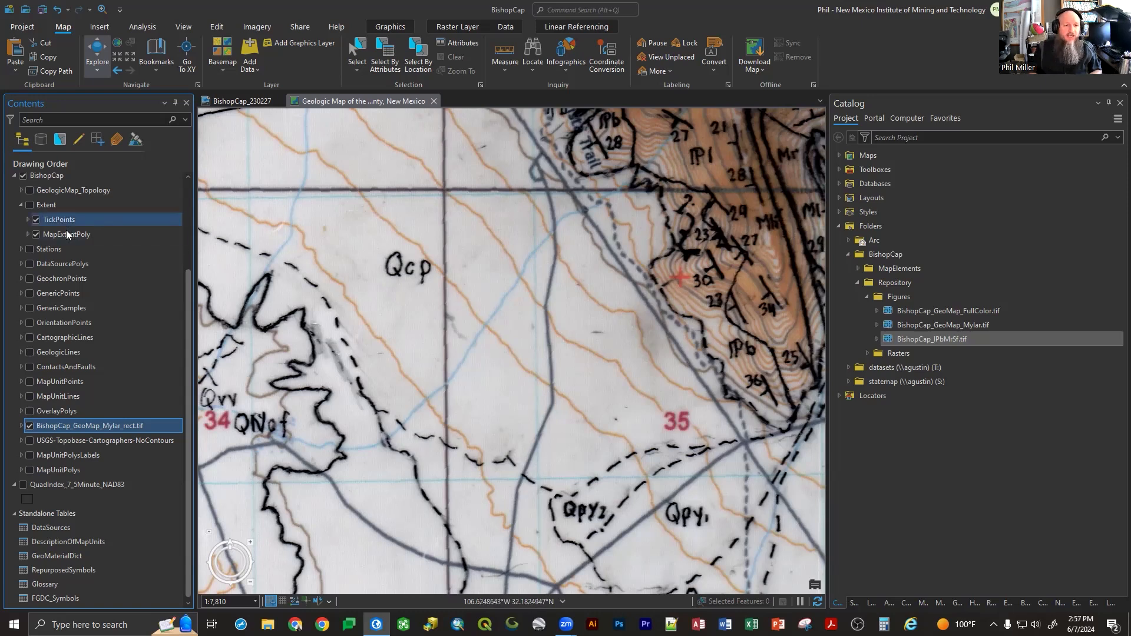
# - Return to the BishopCap_IPbMrSf.tif extent and inspect the section line and roads in its southwest part up close
pyautogui.rightClick(62, 197)
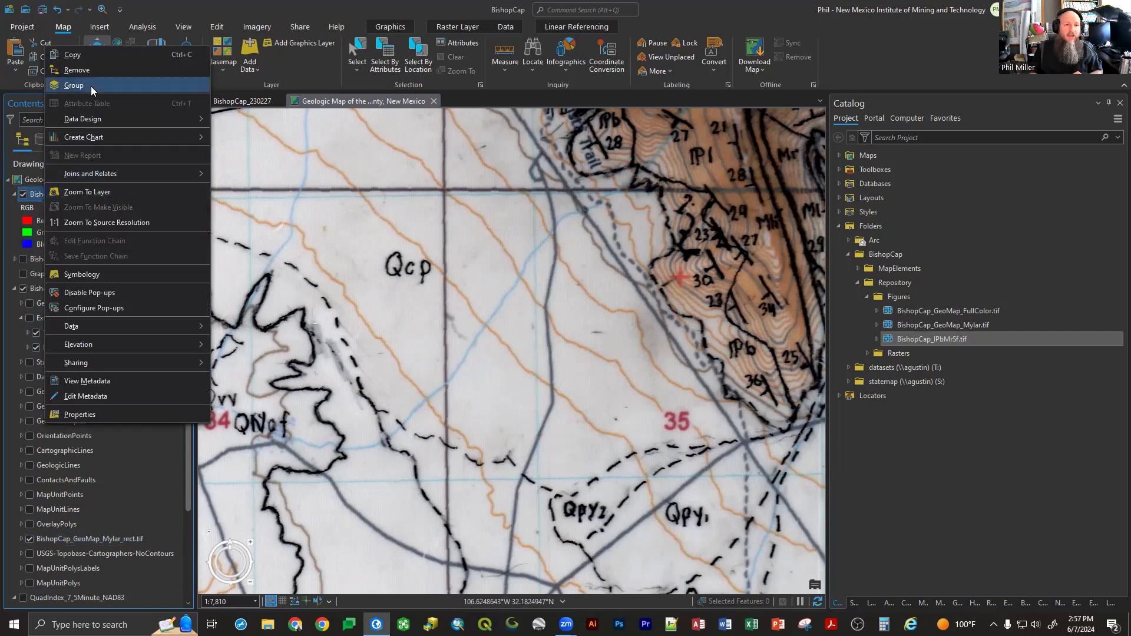
pyautogui.click(86, 192)
pyautogui.scroll(5, 321, 486)
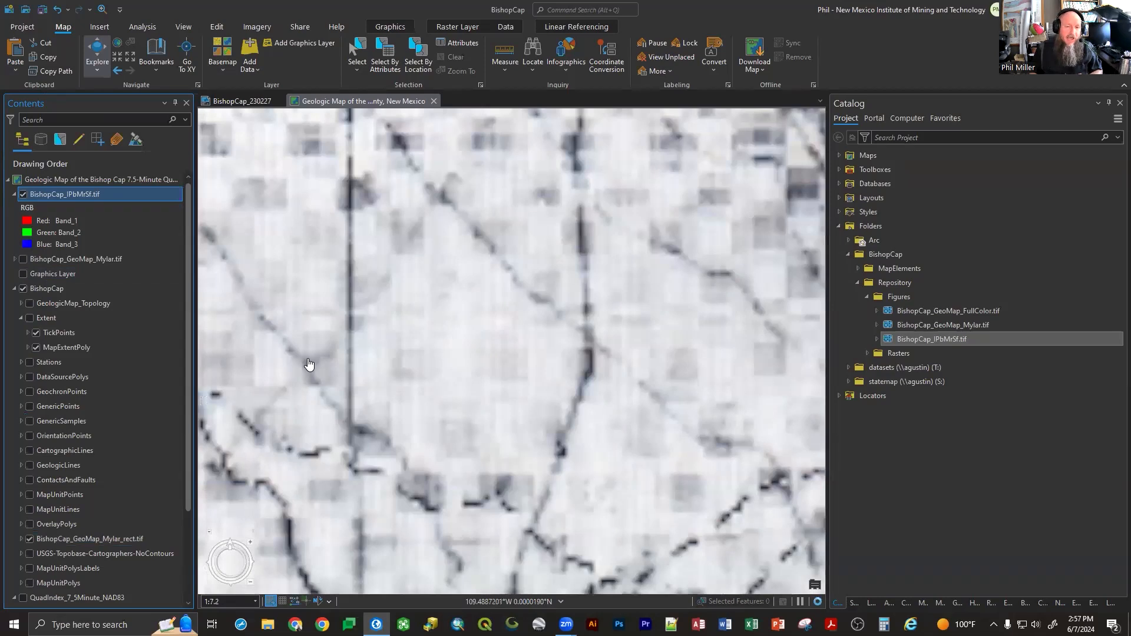
# - Start georeferencing BishopCap_IPbMrSf.tif and place a control point's source on the tail of the Q in its southwest Qcp label
pyautogui.scroll(-2, 309, 371)
pyautogui.scroll(4, 248, 222)
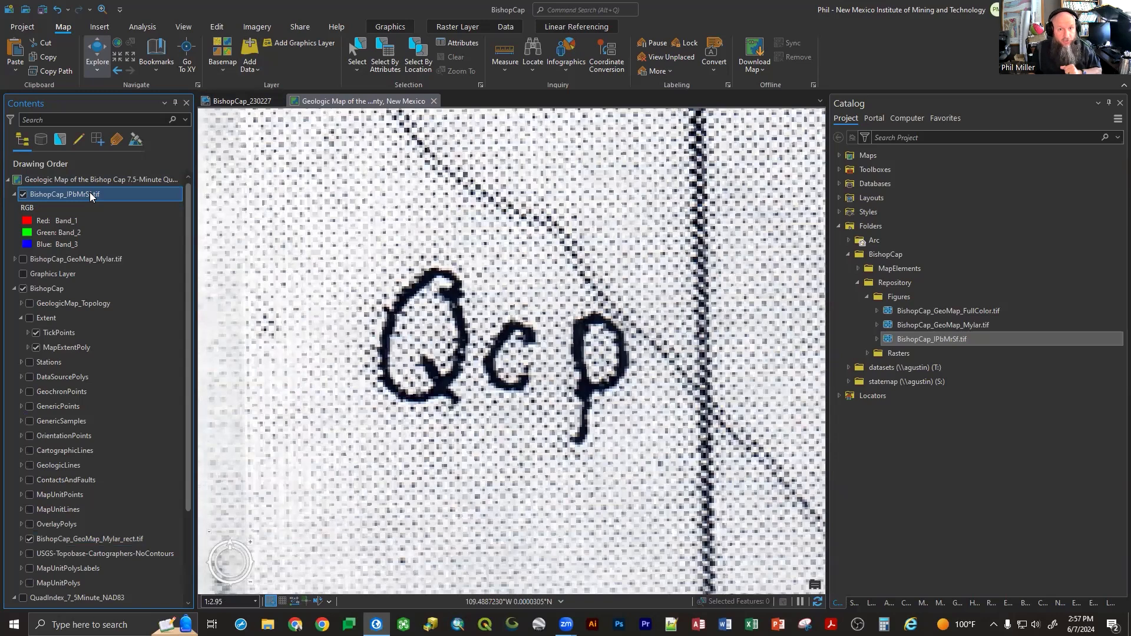
pyautogui.click(127, 195)
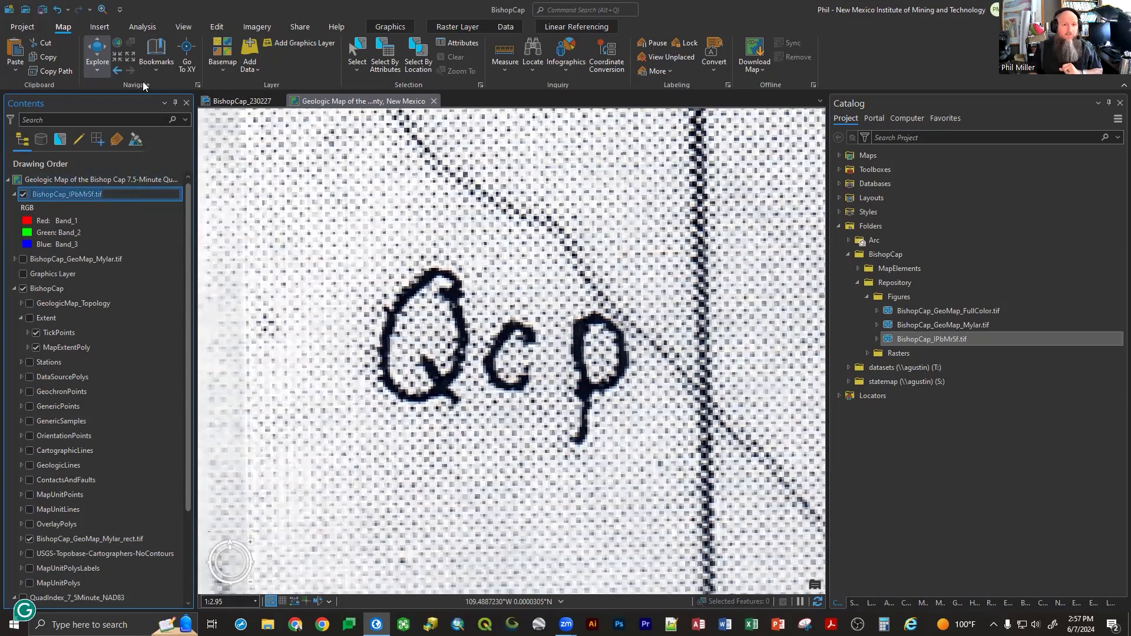
pyautogui.click(270, 27)
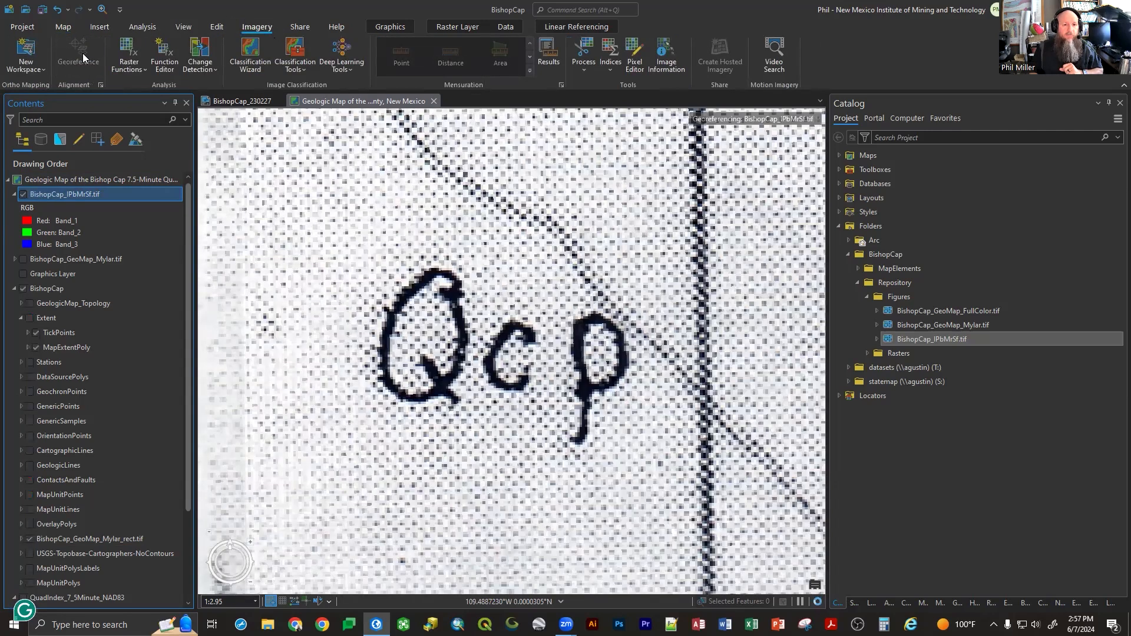
pyautogui.click(83, 53)
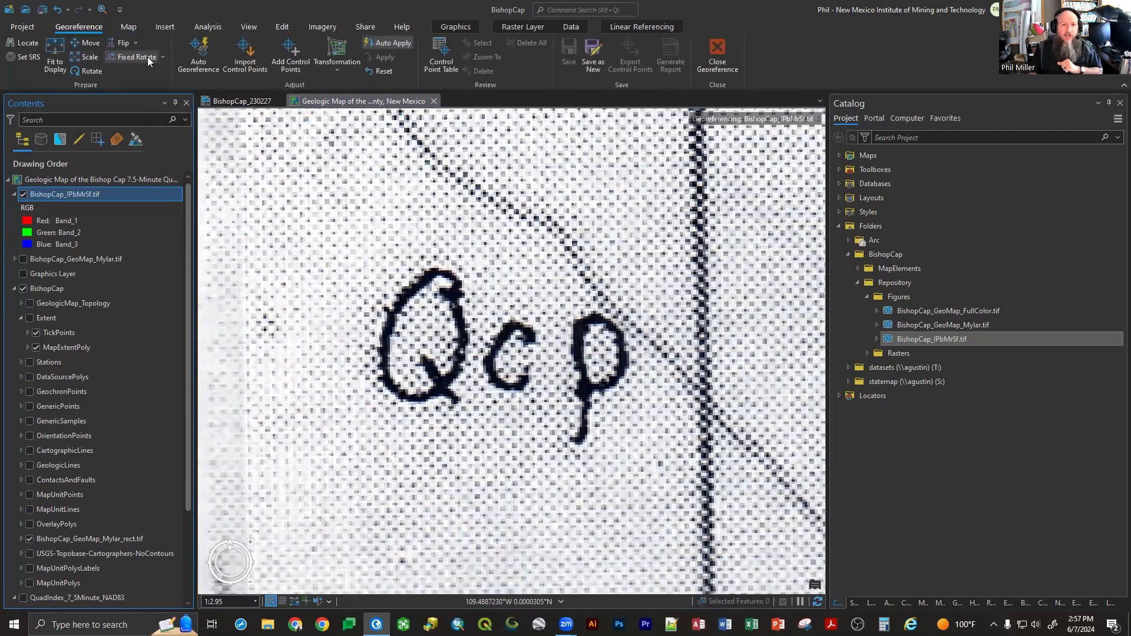
pyautogui.click(293, 55)
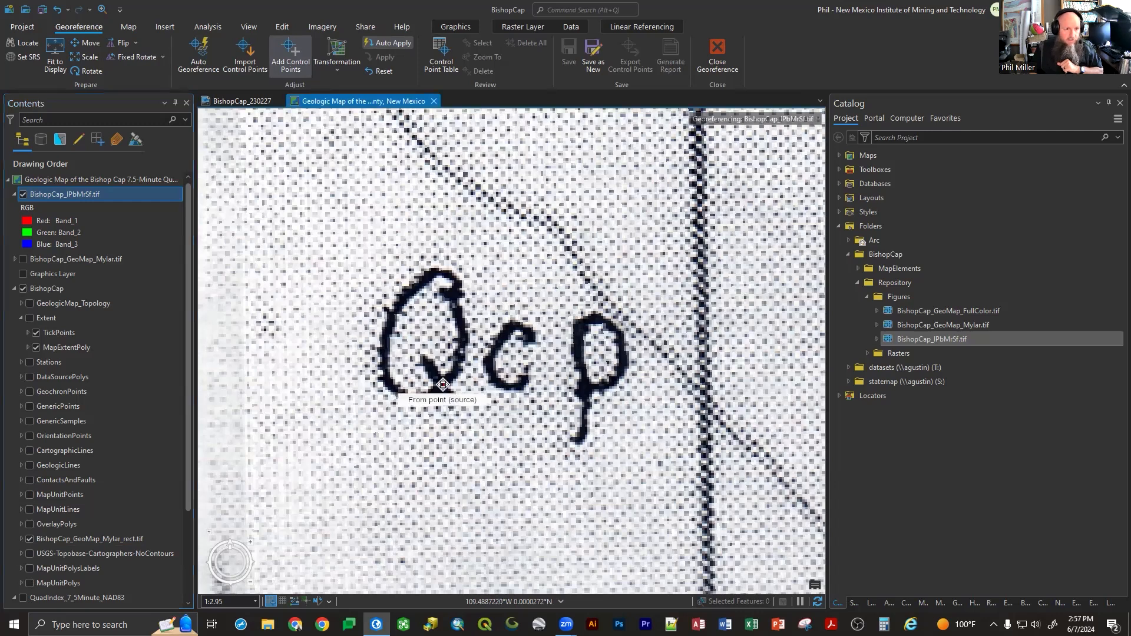
pyautogui.click(443, 384)
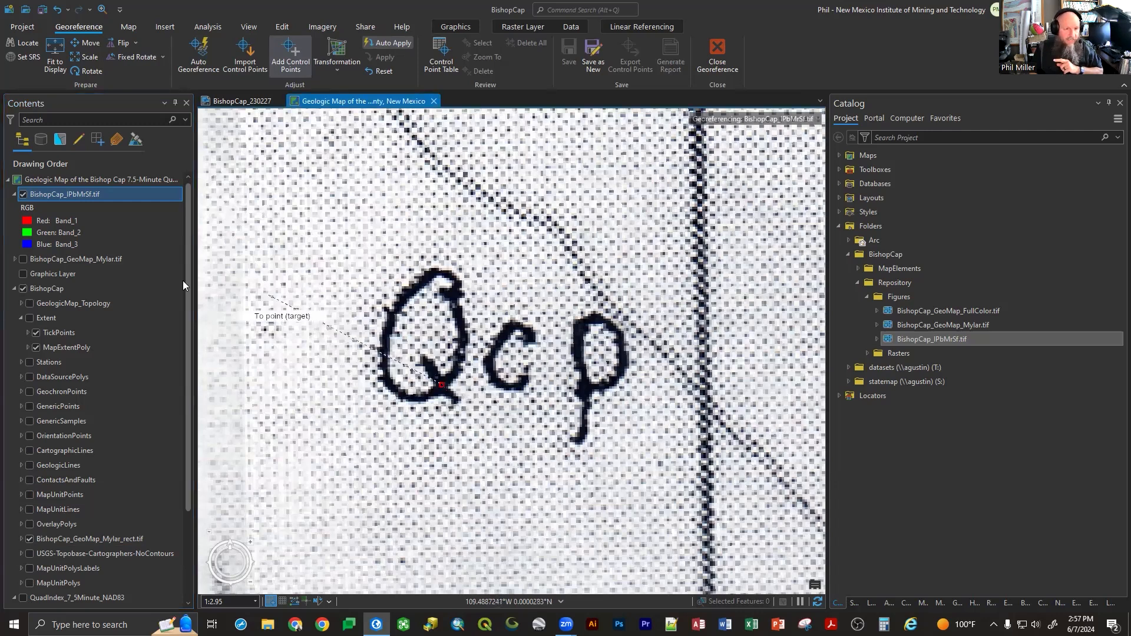
# - Zoom to BishopCap_GeoMap_Mylar_rect.tif and place the control point's target on the Q tail of the matching Qcp label west of section 35
pyautogui.scroll(-3, 55, 310)
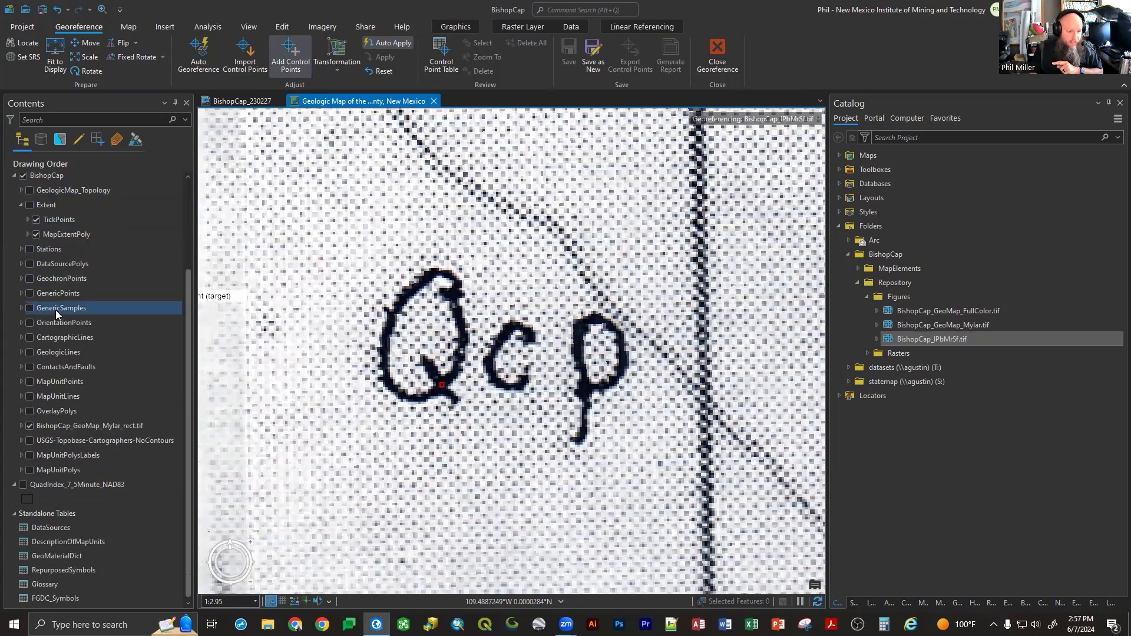
pyautogui.rightClick(59, 424)
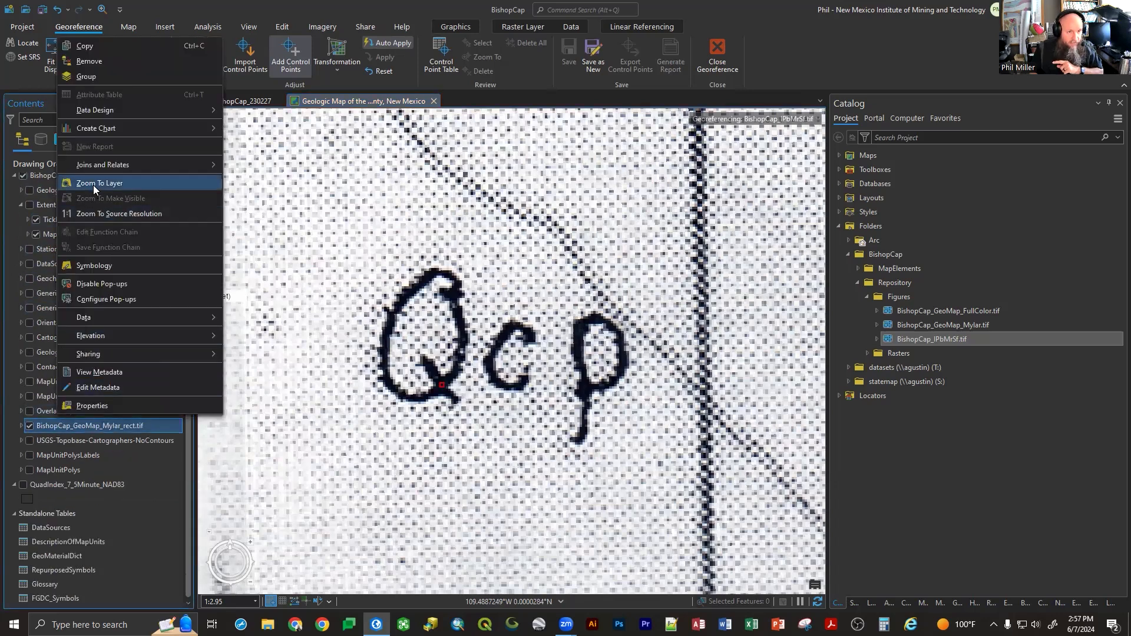
pyautogui.click(93, 182)
pyautogui.scroll(8, 399, 289)
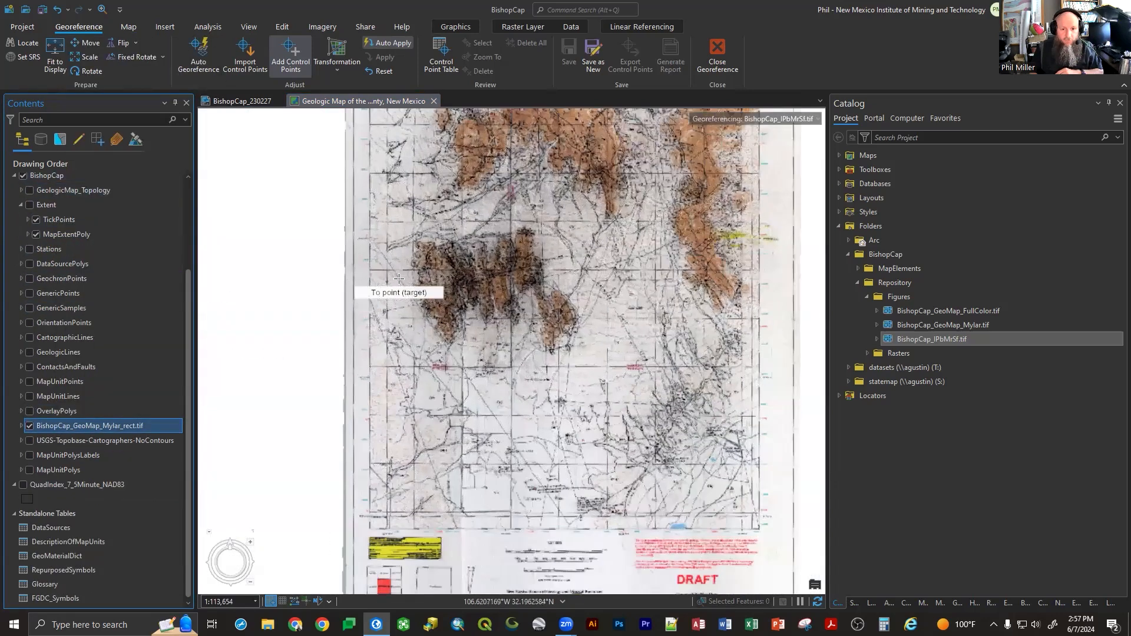
pyautogui.scroll(-3, 399, 290)
pyautogui.scroll(3, 431, 507)
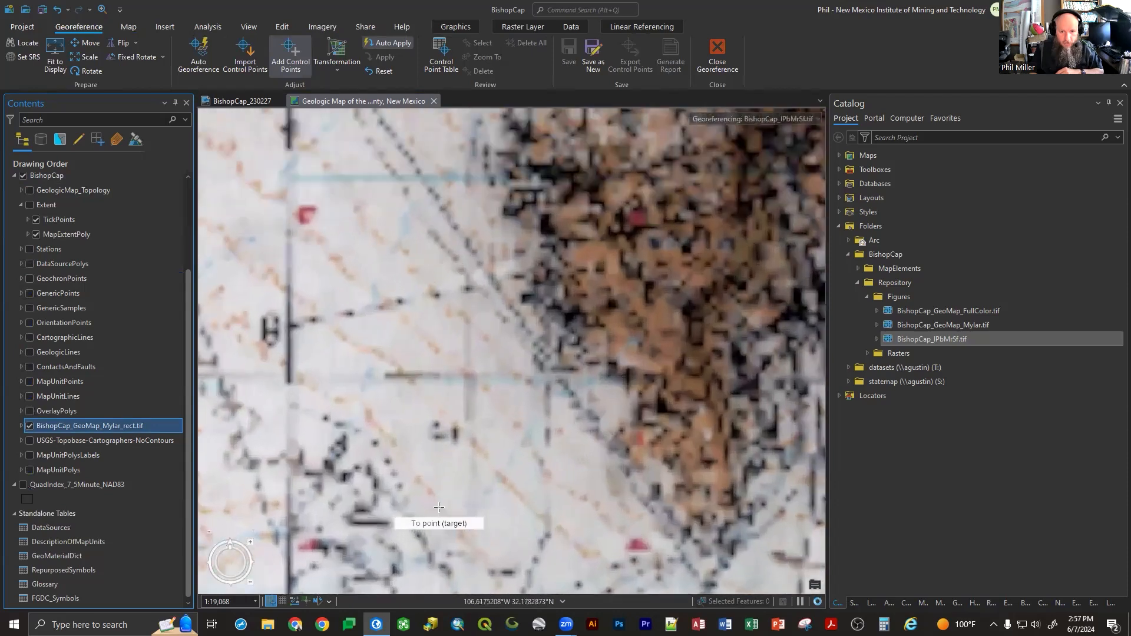
pyautogui.scroll(2, 445, 317)
pyautogui.scroll(3, 445, 316)
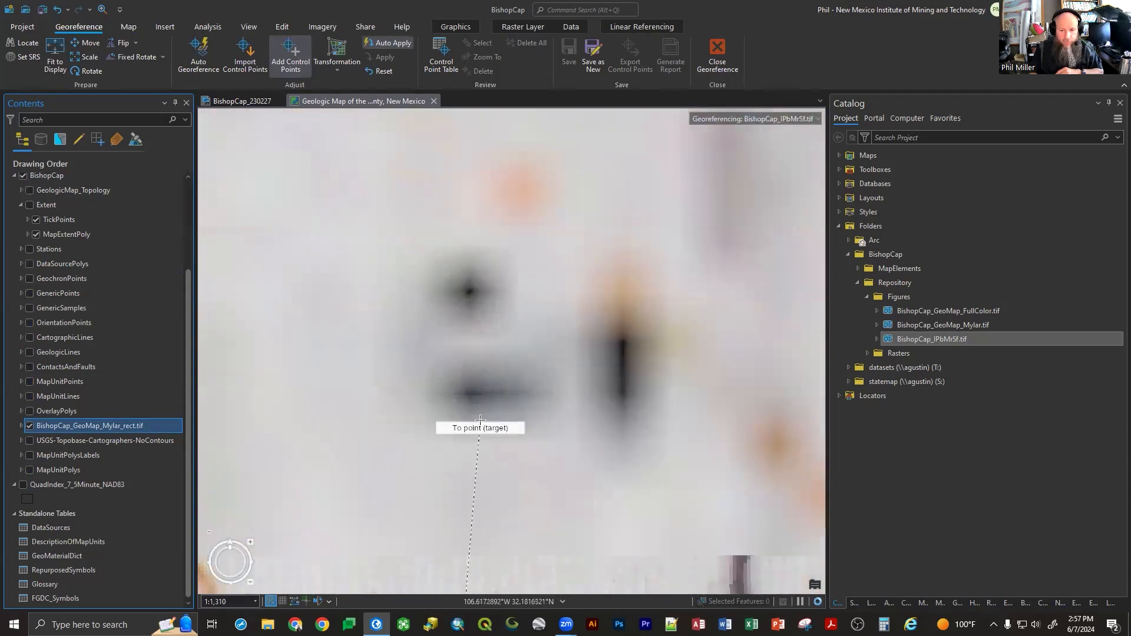
pyautogui.scroll(2, 461, 393)
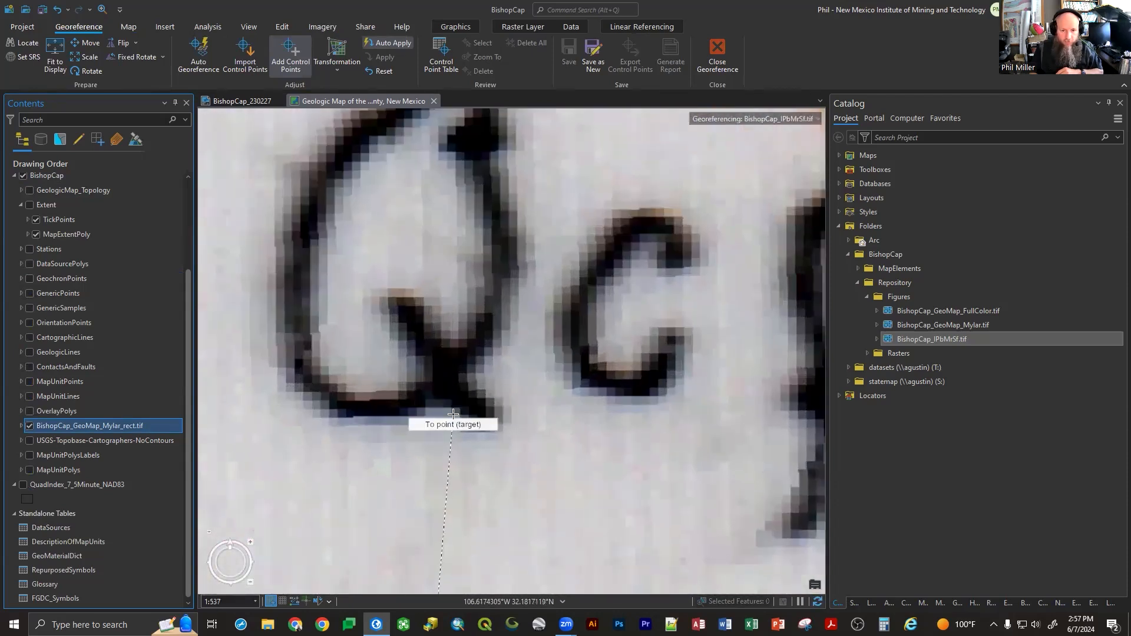
pyautogui.click(445, 374)
pyautogui.scroll(10, 444, 375)
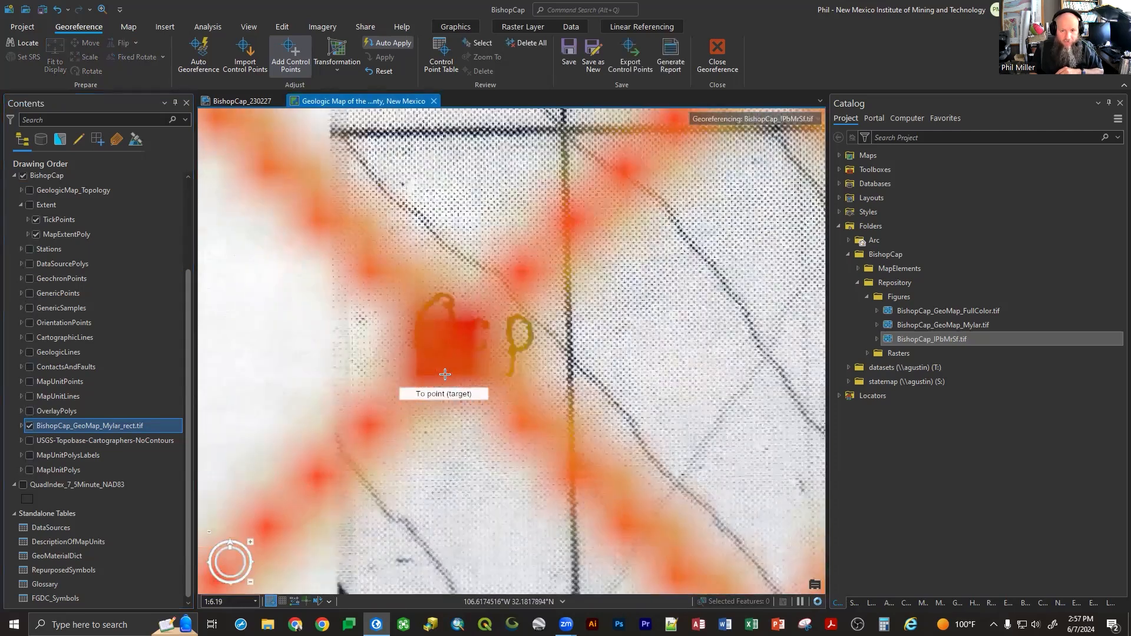
pyautogui.click(445, 373)
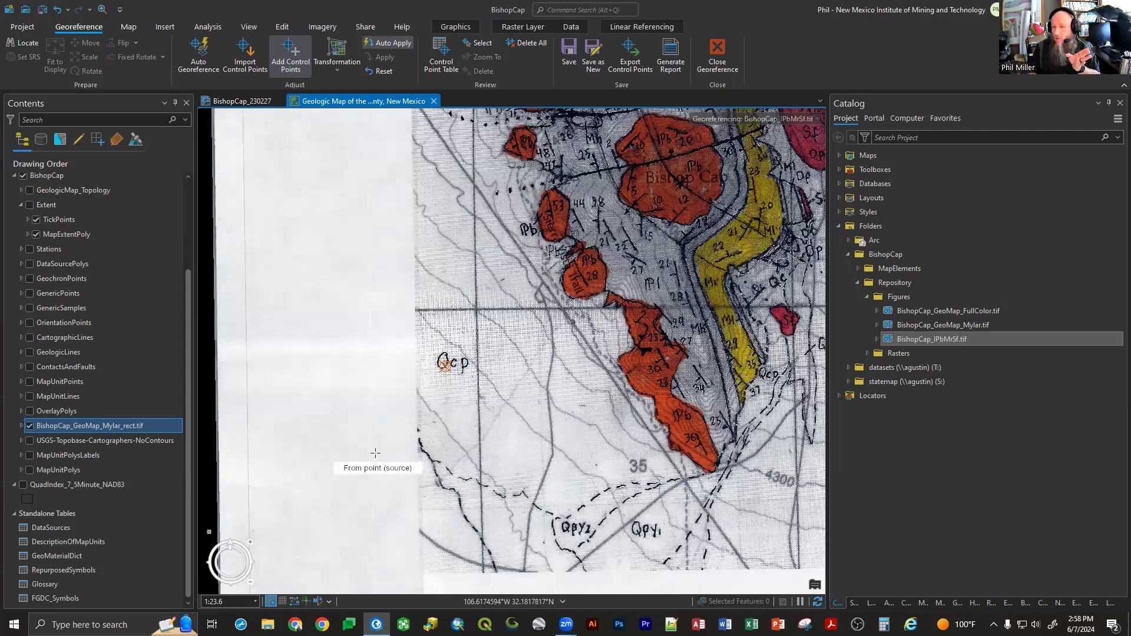
# - Place a second control point's source on the tail of the Q in the scan's northeast Qcp label
pyautogui.scroll(-3, 376, 453)
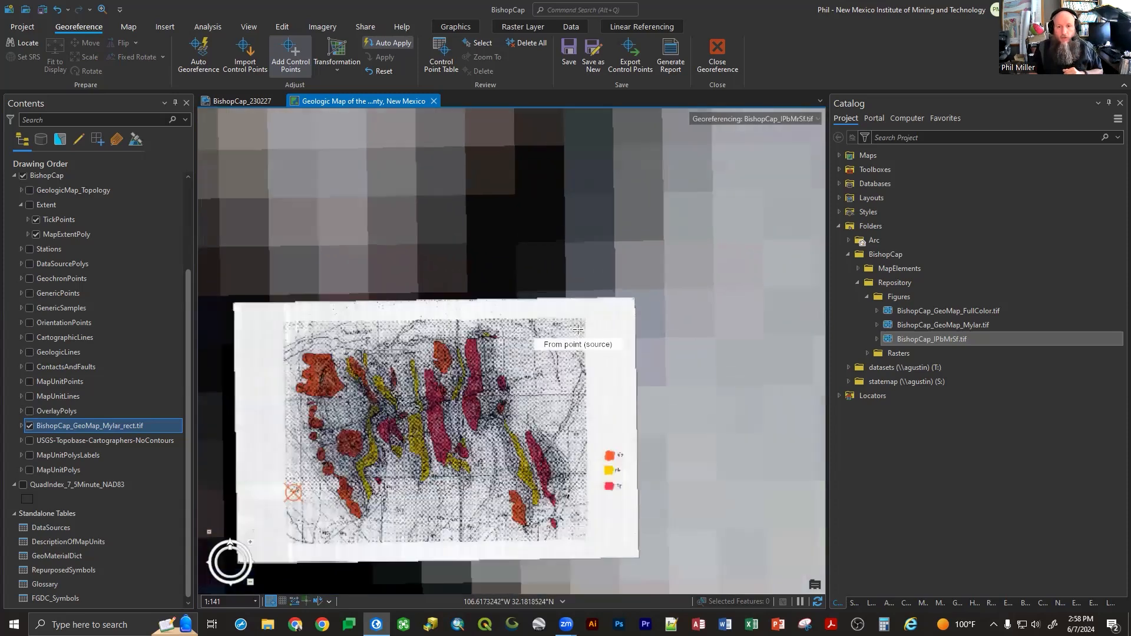
pyautogui.scroll(2, 521, 303)
pyautogui.scroll(3, 521, 303)
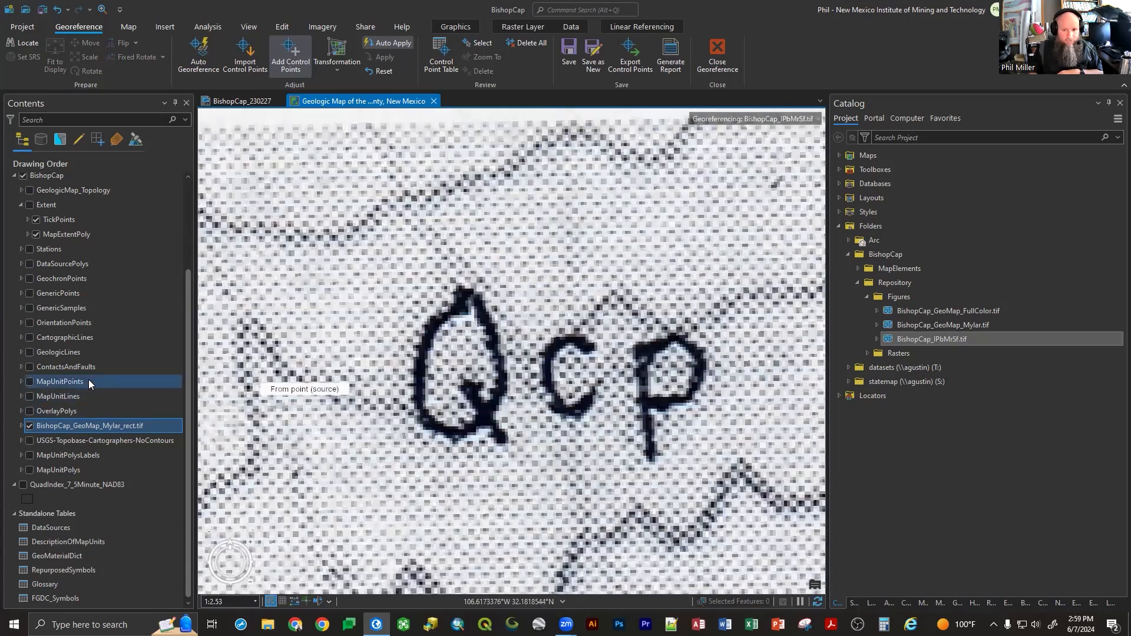
pyautogui.scroll(-4, 564, 336)
pyautogui.scroll(2, 564, 336)
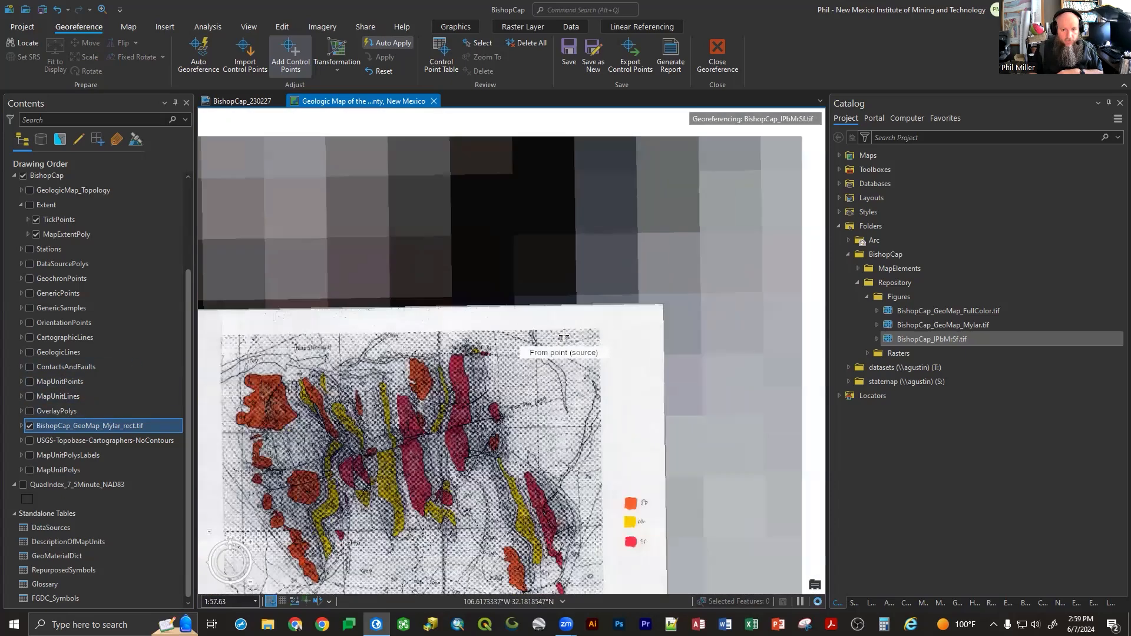
pyautogui.scroll(6, 564, 336)
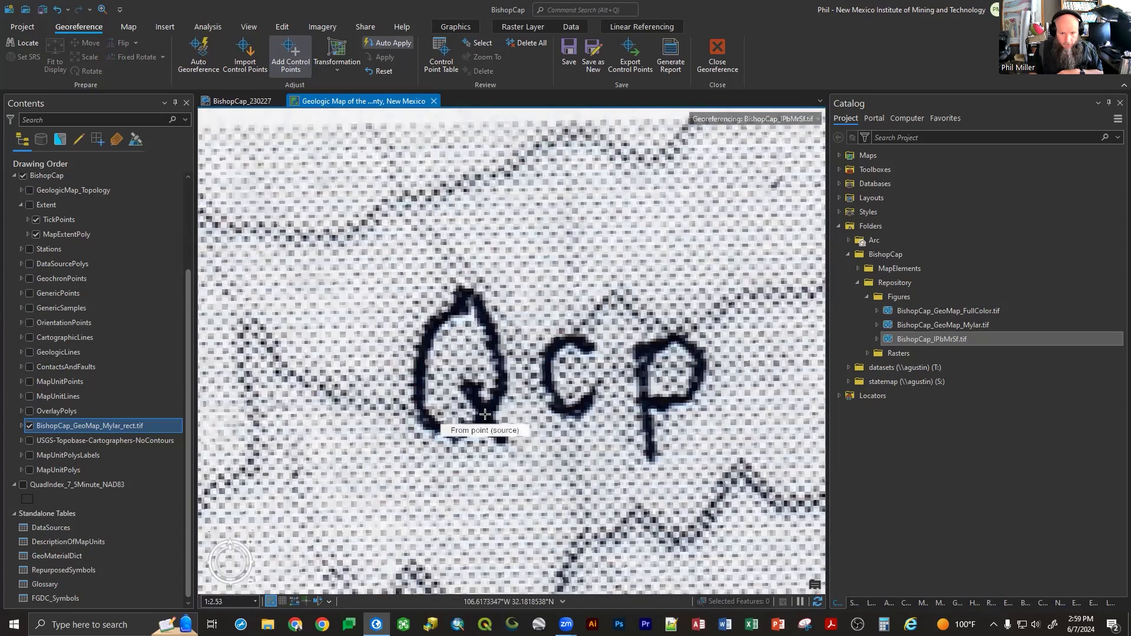
# - Place the second control point's target on the Q tail of the matching Qcp label in section 20 of the rectified mylar map
pyautogui.scroll(-8, 377, 501)
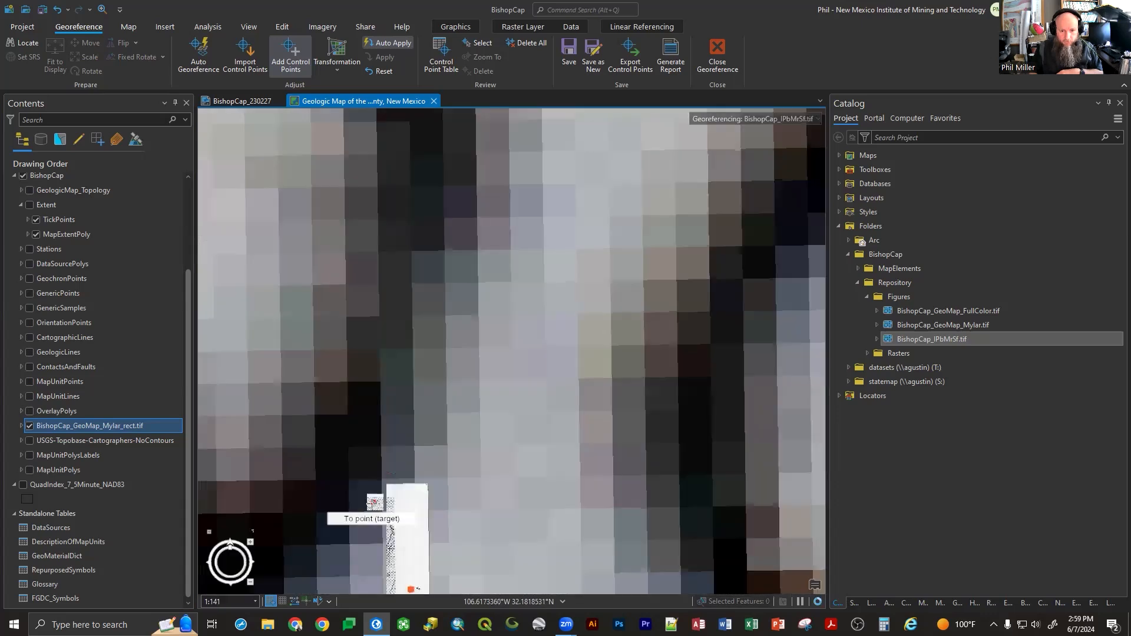
pyautogui.scroll(-10, 372, 503)
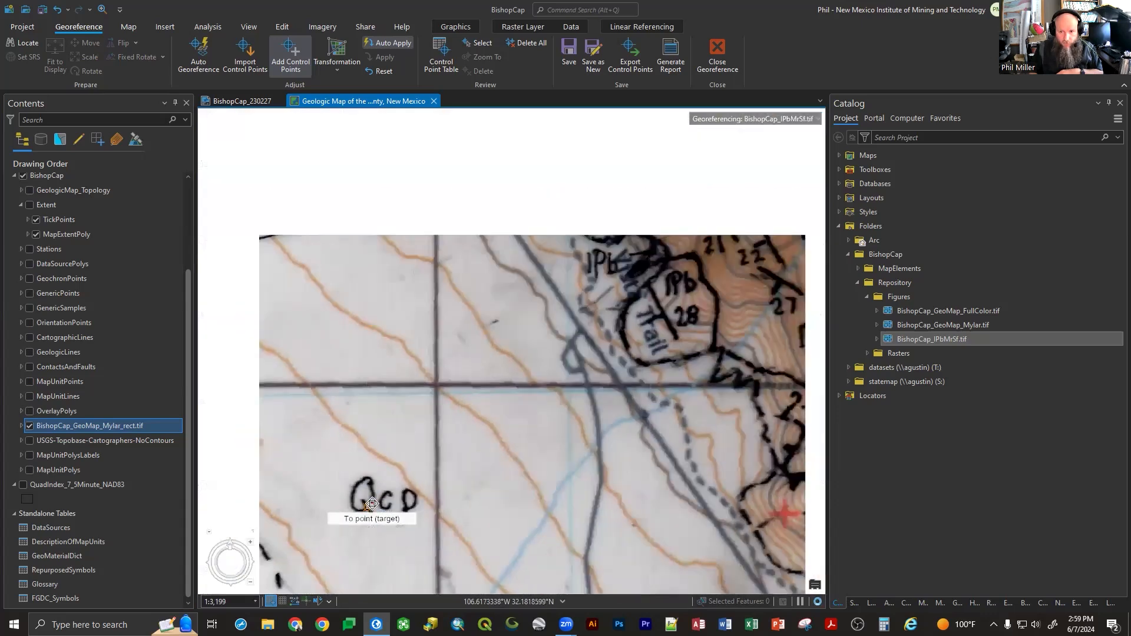
pyautogui.scroll(-4, 372, 504)
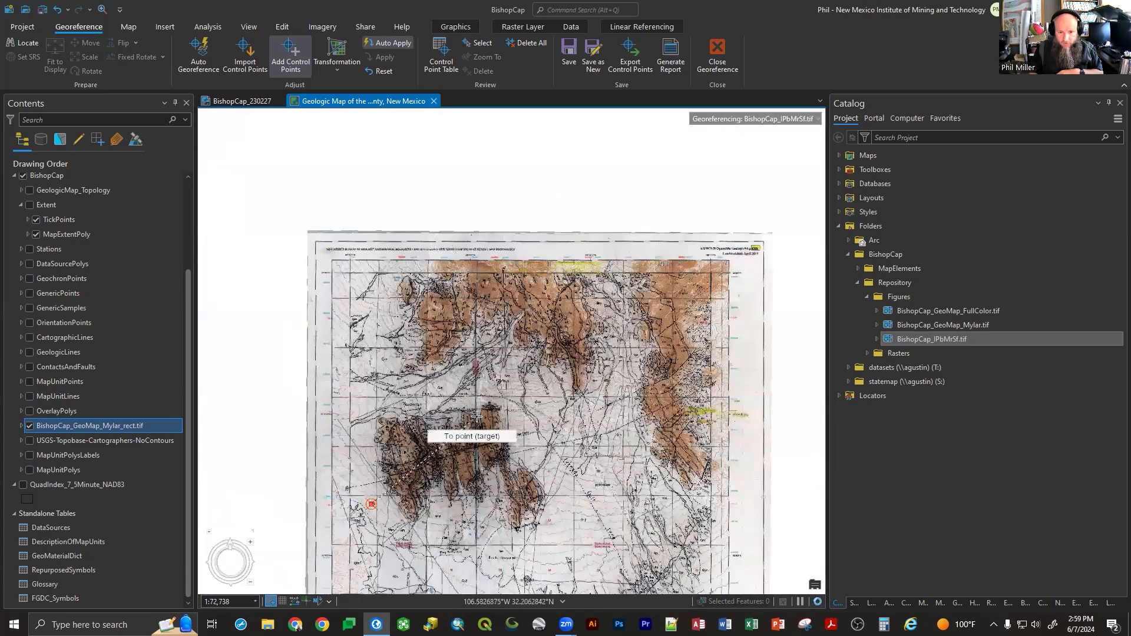
pyautogui.scroll(4, 507, 399)
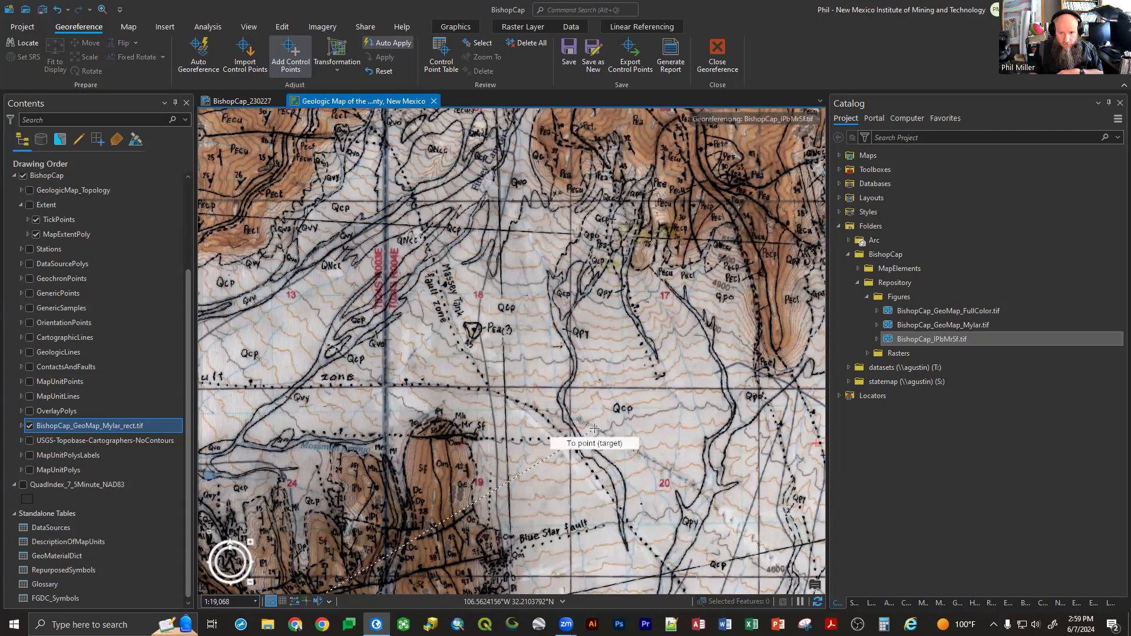
pyautogui.scroll(6, 592, 431)
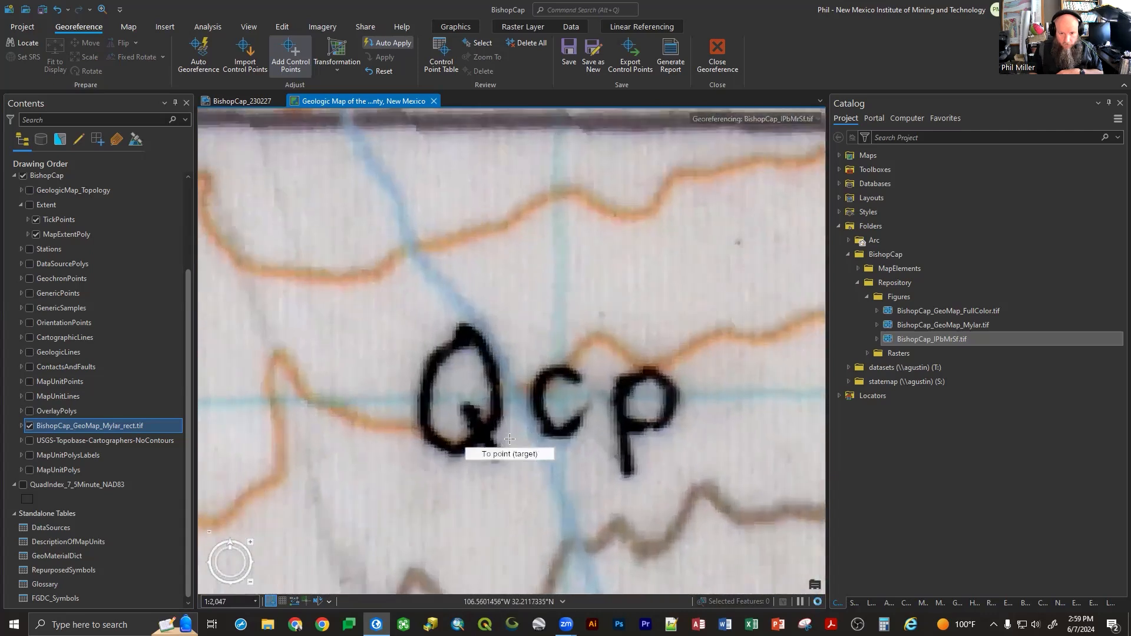
pyautogui.scroll(2, 509, 439)
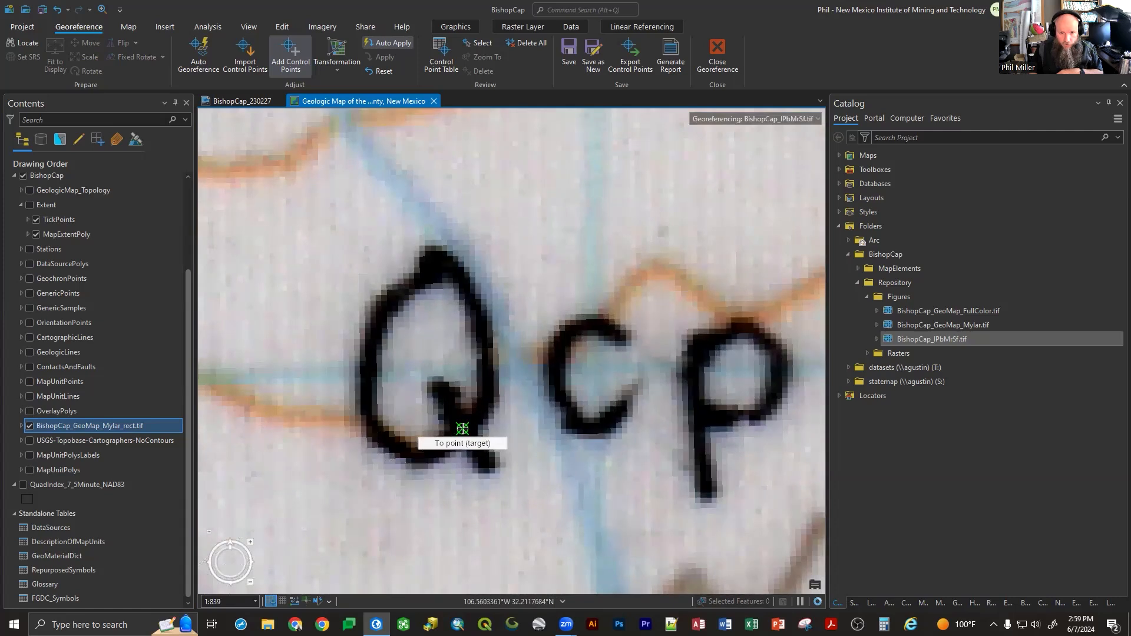
pyautogui.click(462, 428)
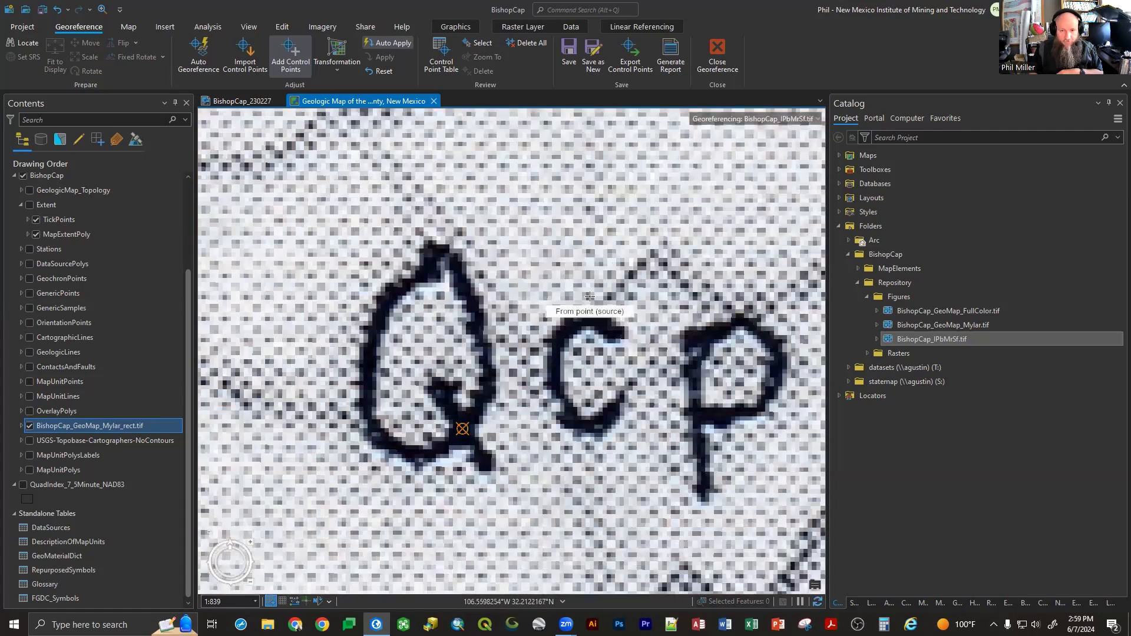
# - Set the layer blend of BishopCap_IPbMrSf.tif to Multiply so the mylar map shows through around the Blue Star fault
pyautogui.scroll(-4, 589, 297)
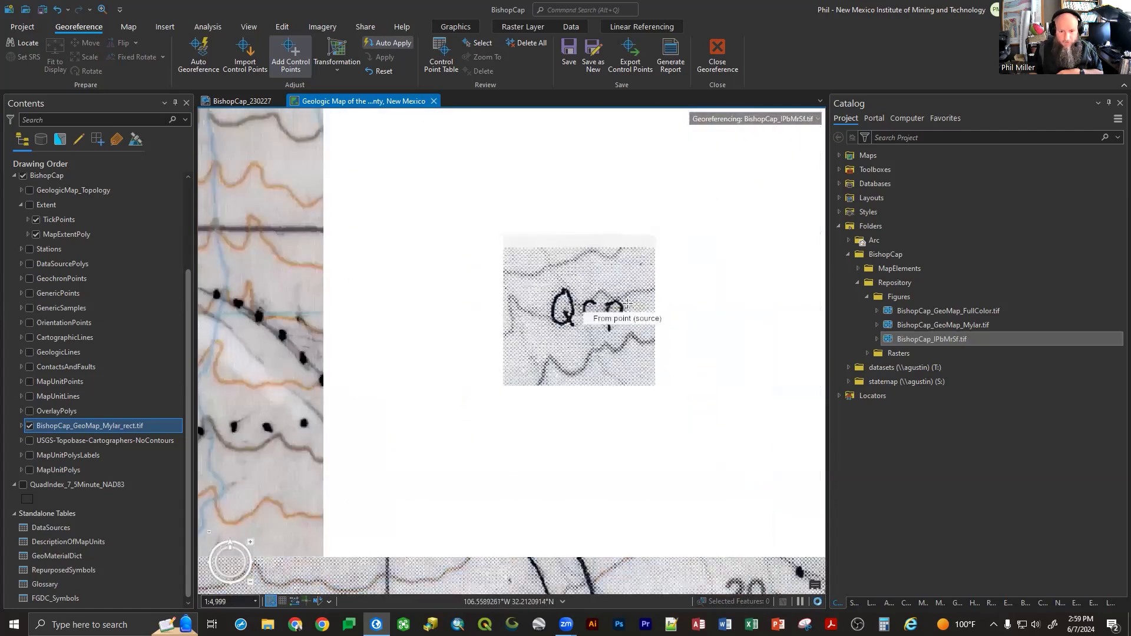
pyautogui.scroll(-2, 627, 304)
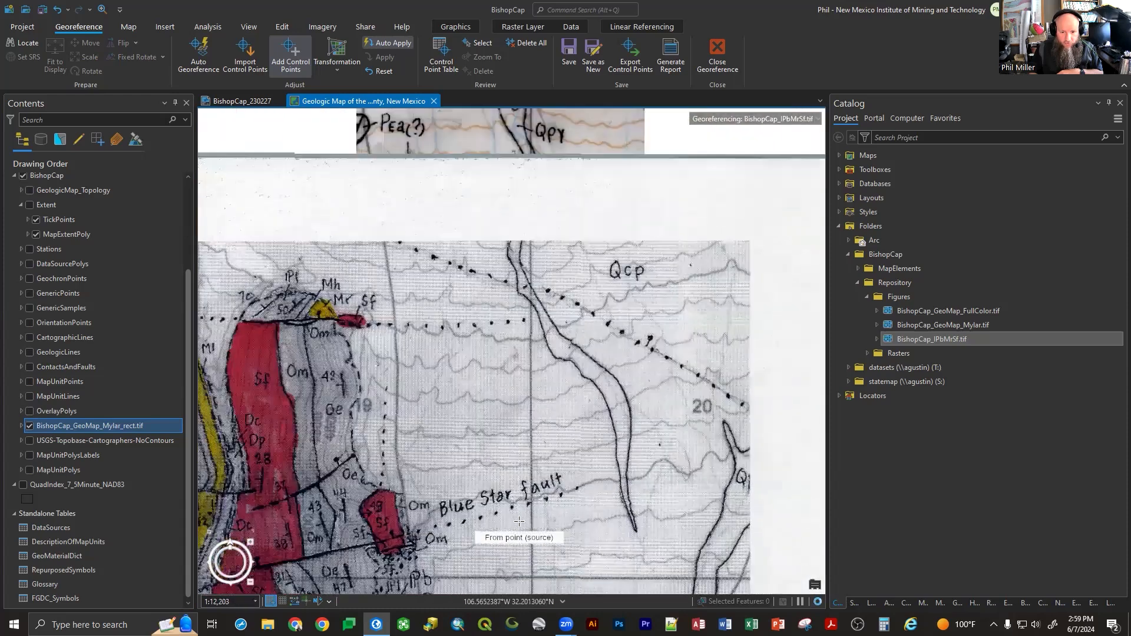
pyautogui.scroll(2, 519, 521)
pyautogui.scroll(3, 107, 284)
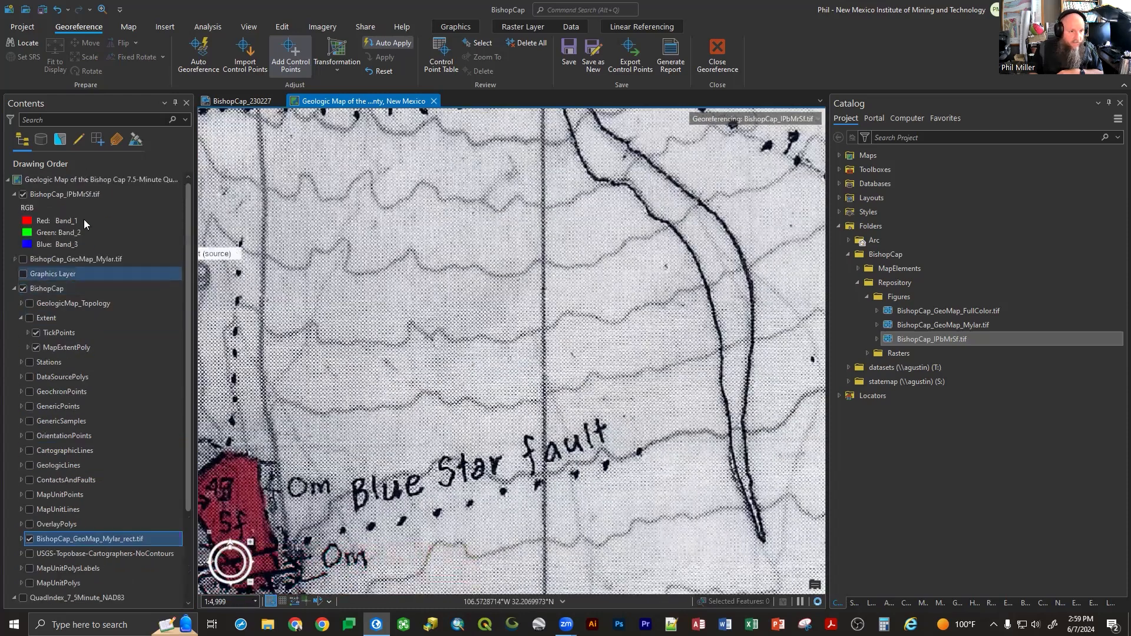
pyautogui.click(56, 192)
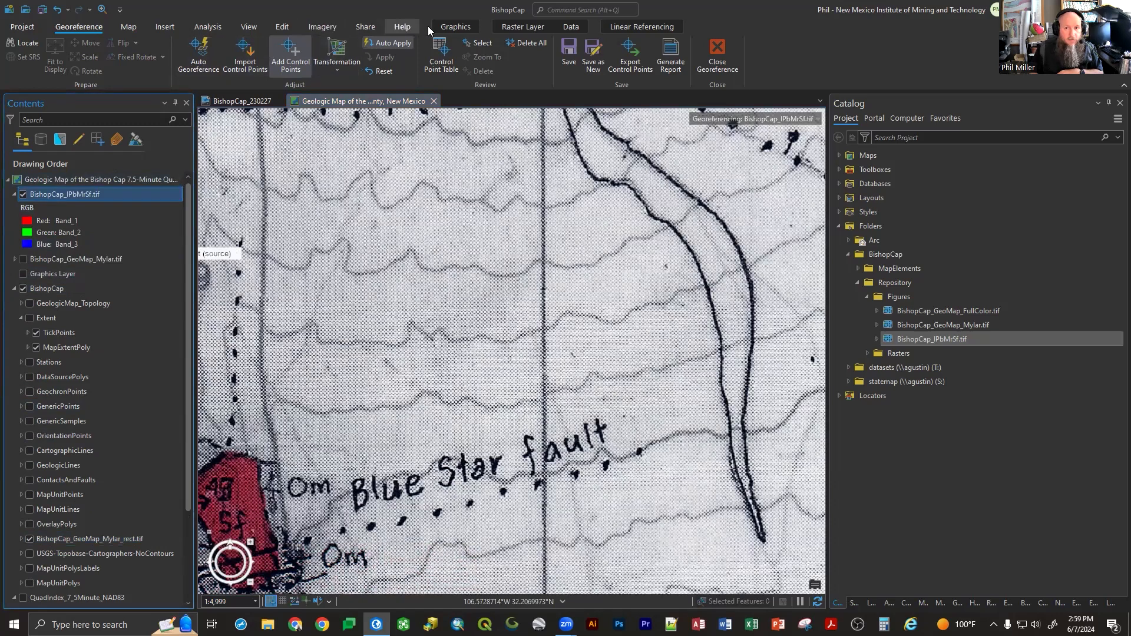
pyautogui.click(507, 23)
pyautogui.click(236, 56)
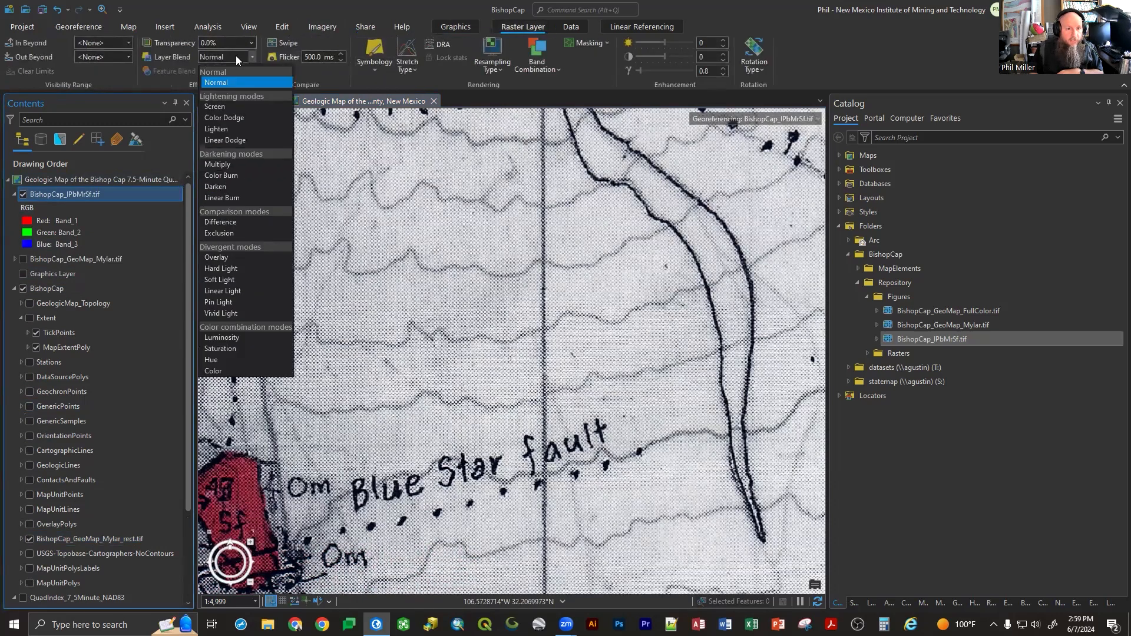
pyautogui.click(236, 164)
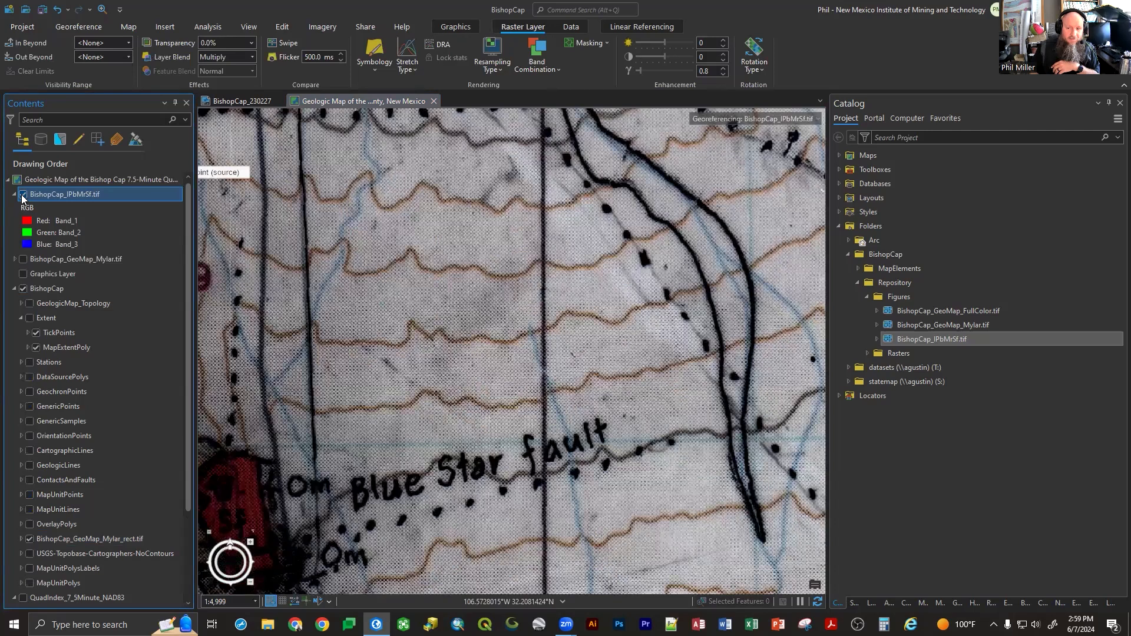
# - Hide and redisplay BishopCap_IPbMrSf.tif to compare its alignment with the rectified mylar map near the Blue Star fault and across the overlay
pyautogui.click(23, 195)
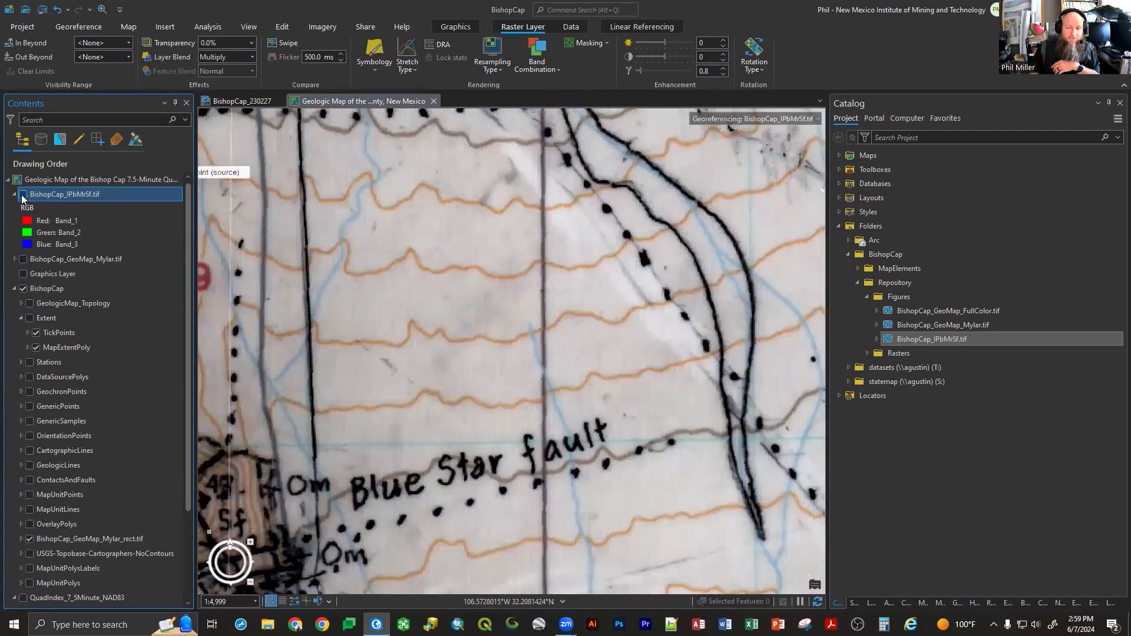
pyautogui.click(23, 195)
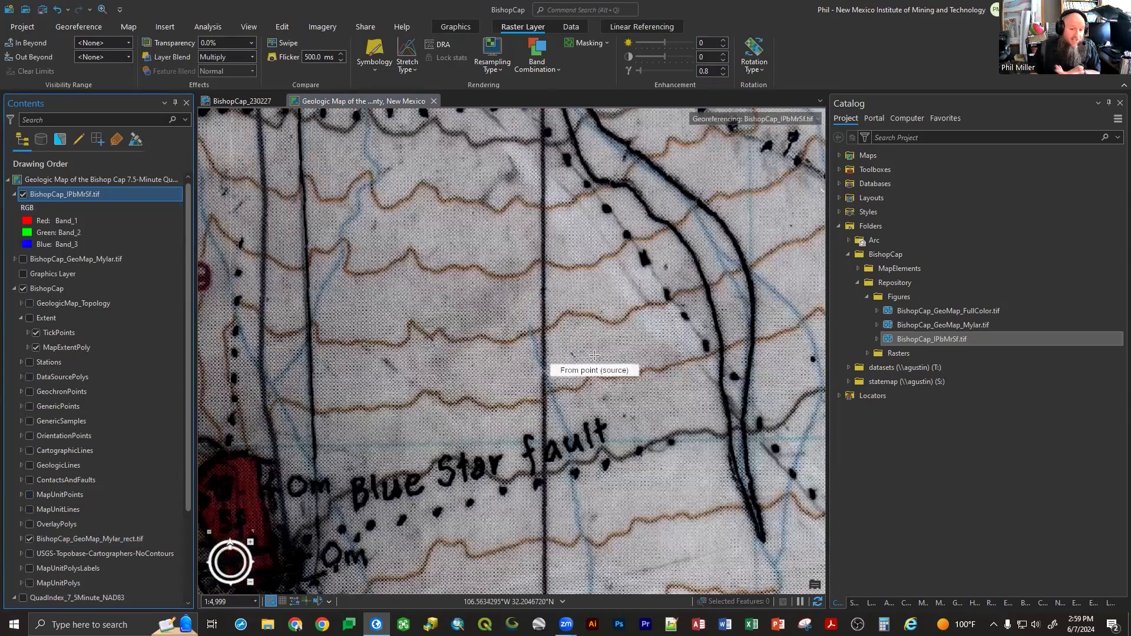
pyautogui.scroll(-2, 595, 356)
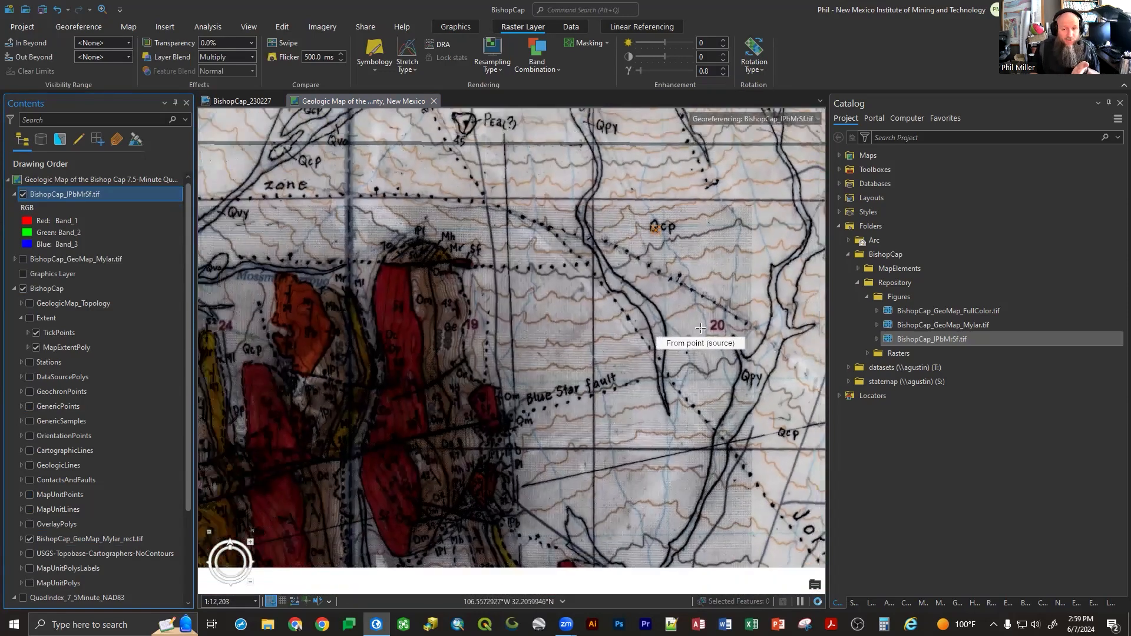
pyautogui.scroll(-3, 700, 329)
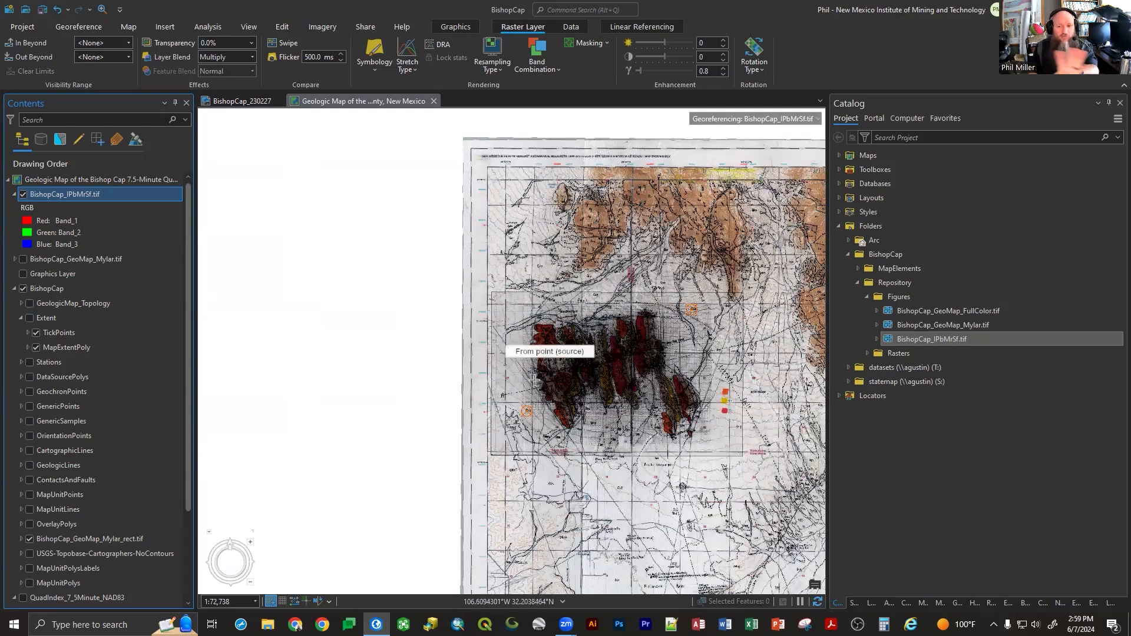
# - Toggle BishopCap_IPbMrSf.tif off and on to compare its alignment with the mylar map at the southeast Qcp label
pyautogui.scroll(1, 698, 431)
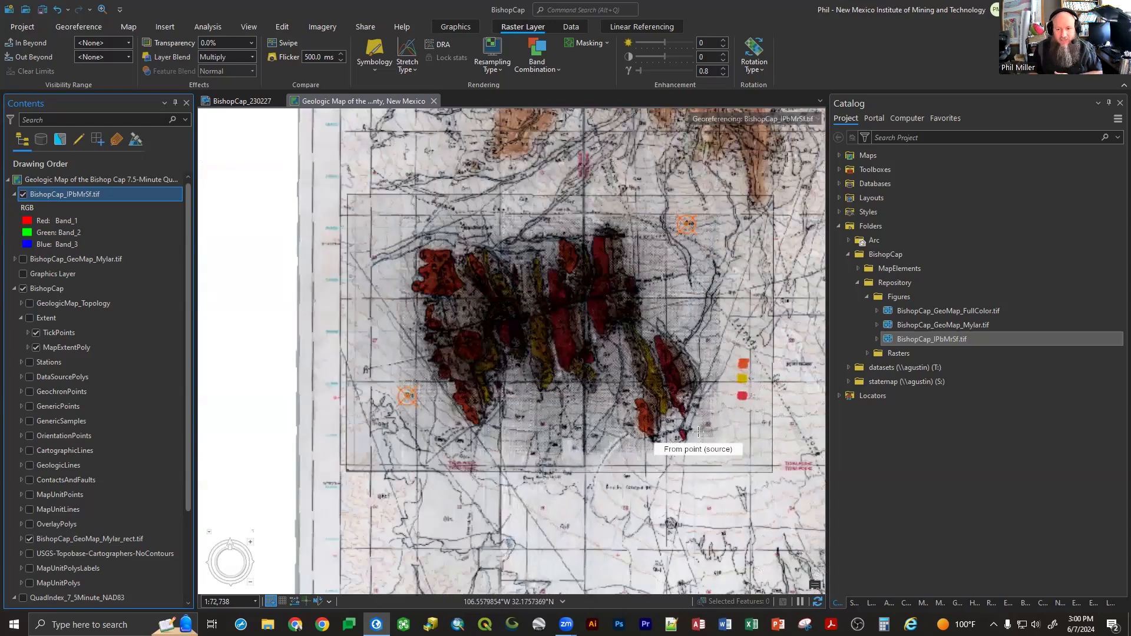
pyautogui.scroll(3, 698, 432)
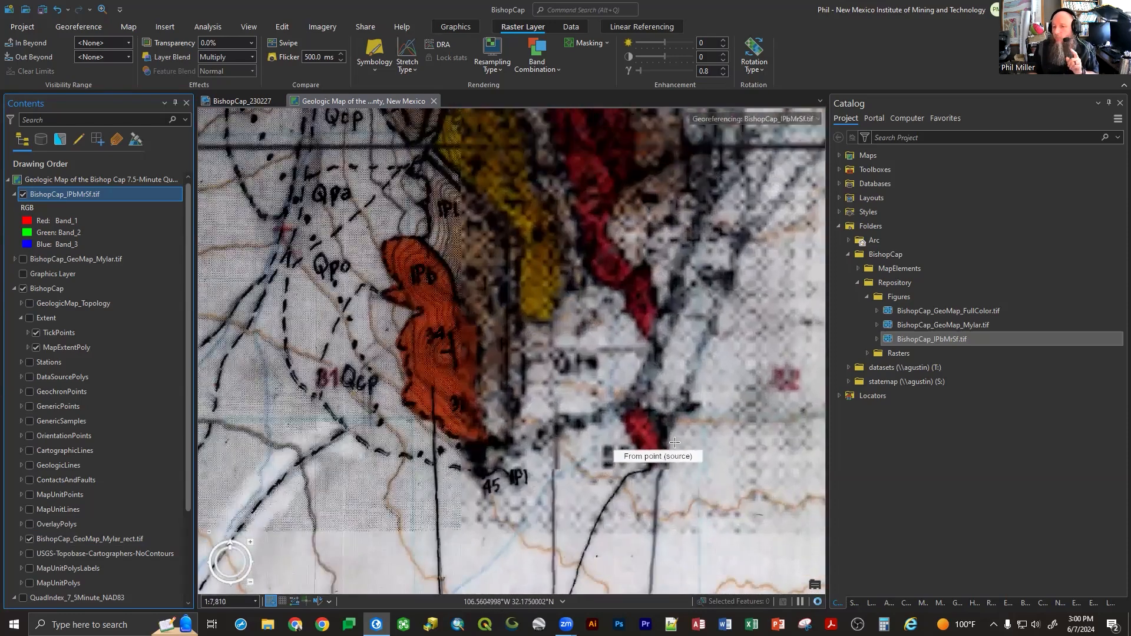
pyautogui.scroll(1, 690, 440)
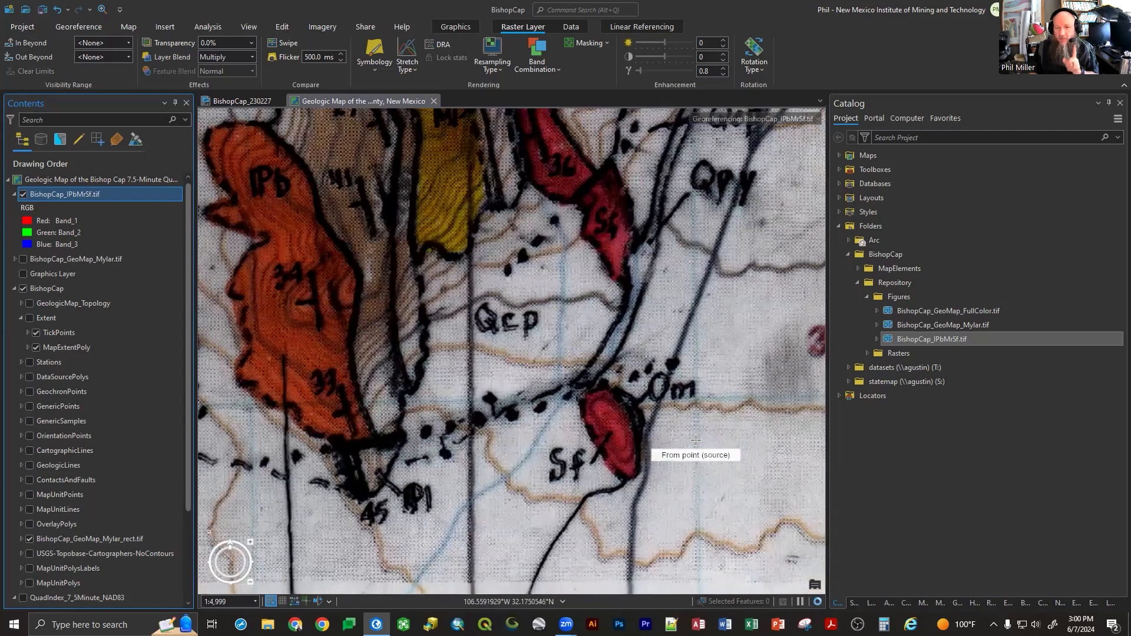
pyautogui.scroll(1, 498, 345)
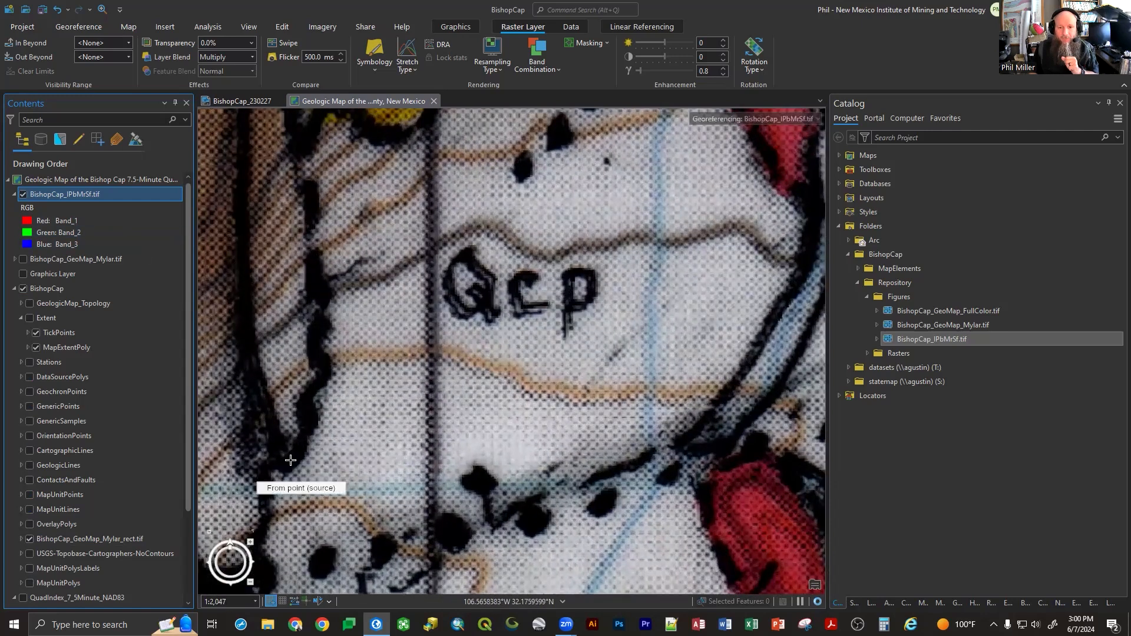
pyautogui.click(22, 194)
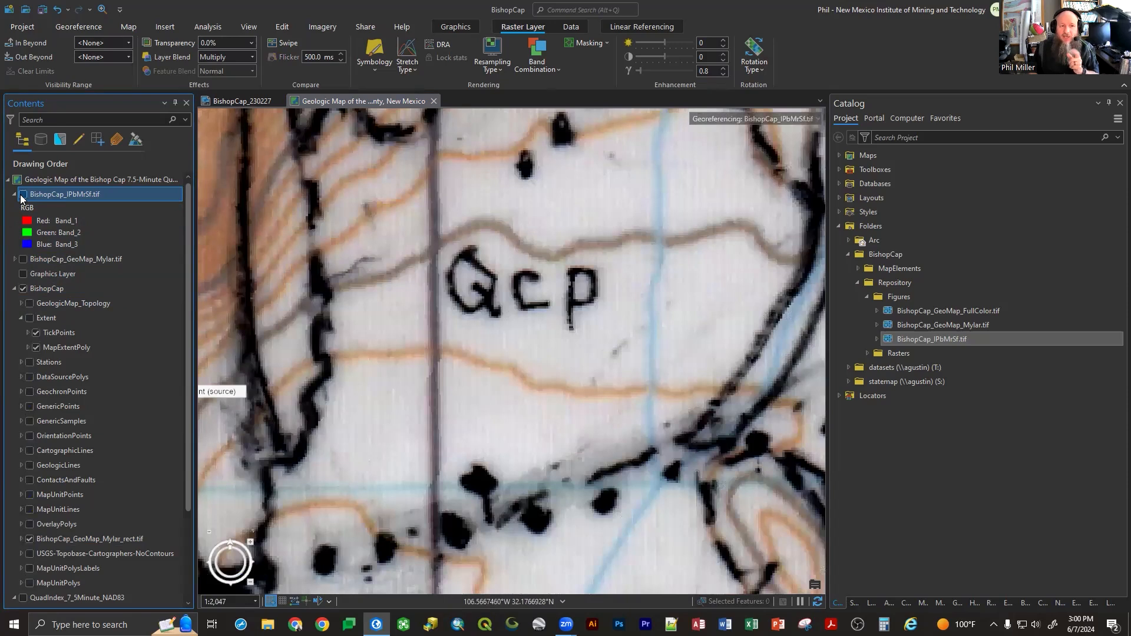
pyautogui.click(24, 193)
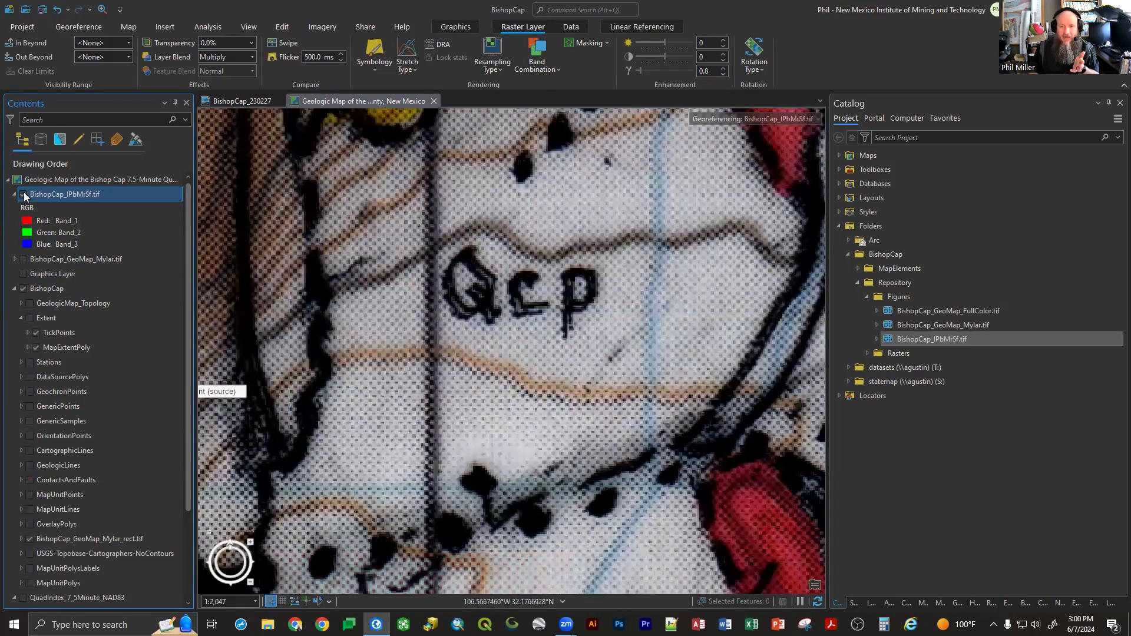
pyautogui.click(23, 193)
pyautogui.click(24, 194)
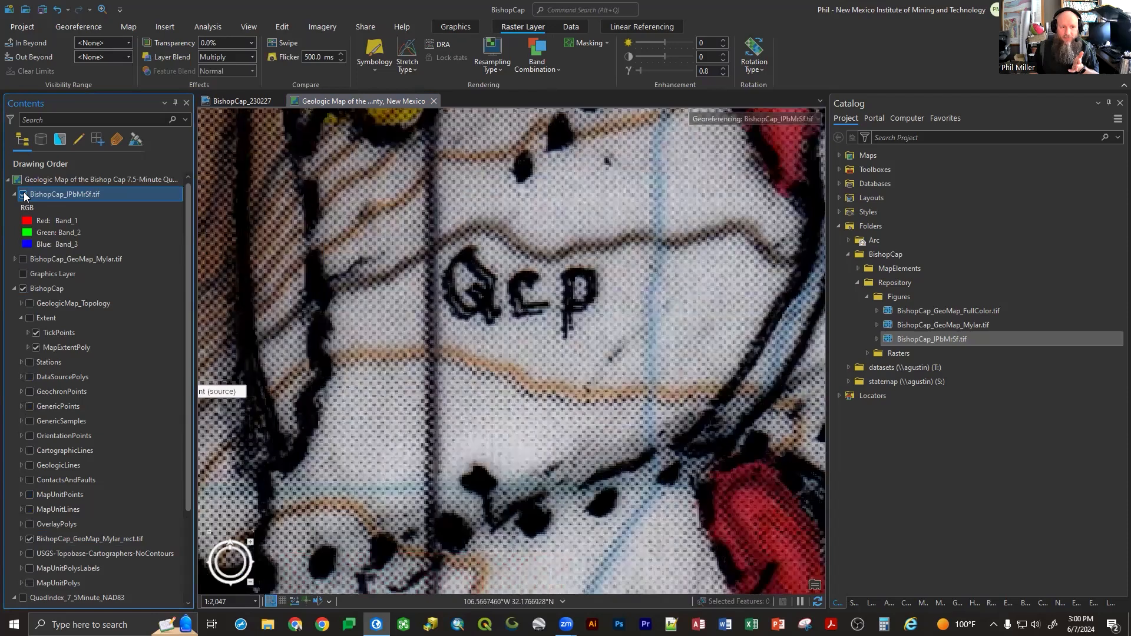
# - Hide BishopCap_GeoMap_Mylar_rect.tif and place a third control point's source on the Q tail of the scan's southeast Qcp label
pyautogui.click(14, 288)
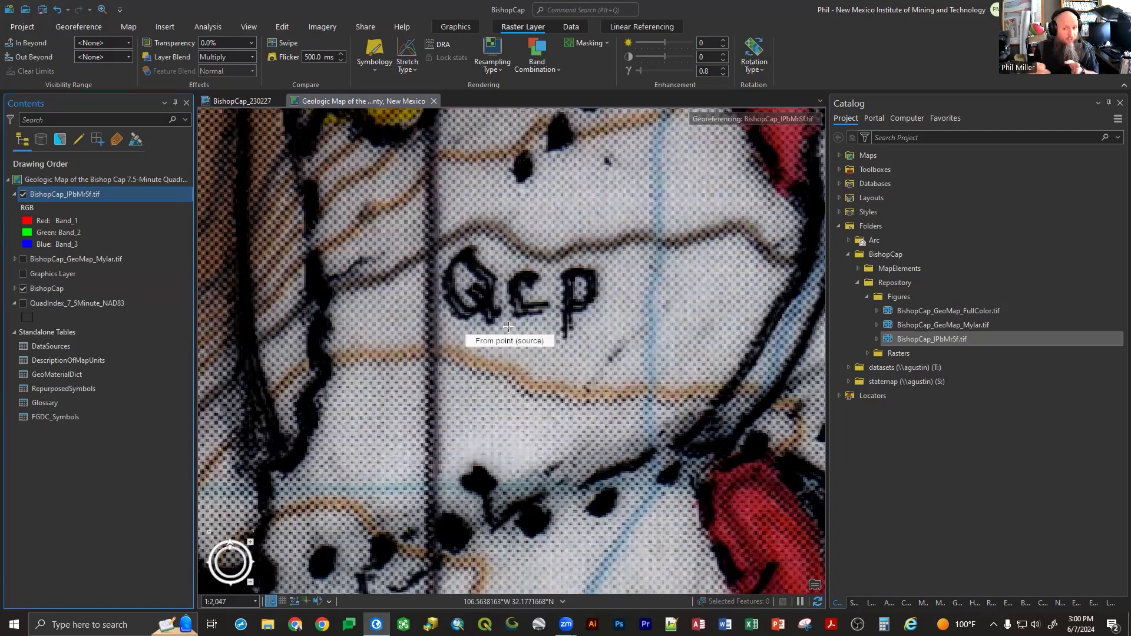
pyautogui.click(11, 289)
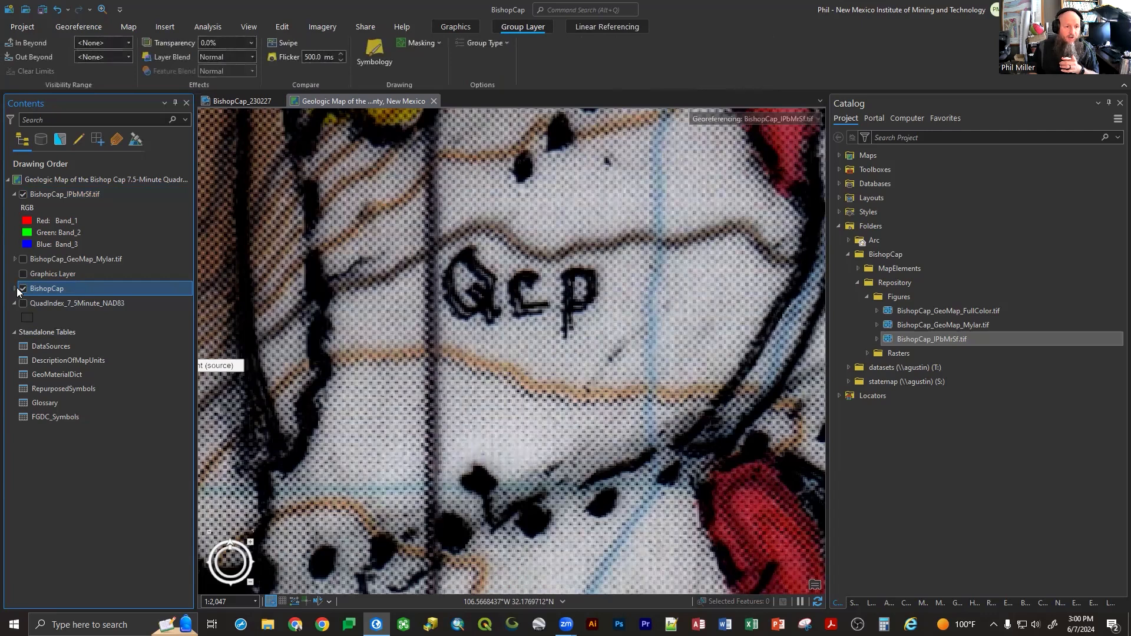
pyautogui.click(14, 289)
pyautogui.scroll(-3, 16, 292)
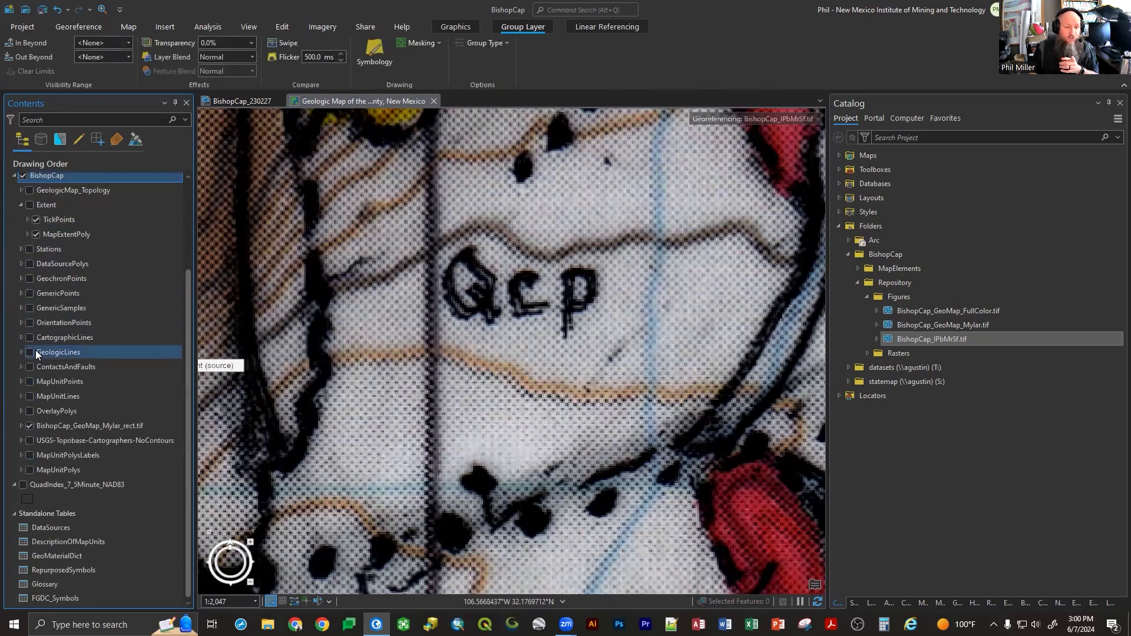
pyautogui.click(29, 427)
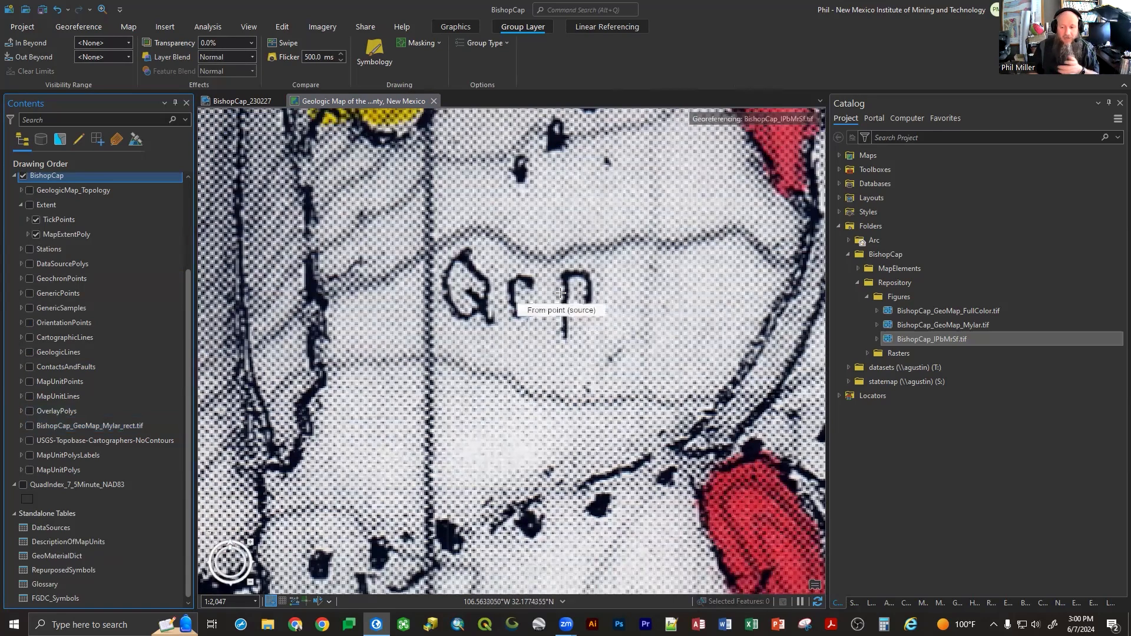
pyautogui.scroll(3, 547, 281)
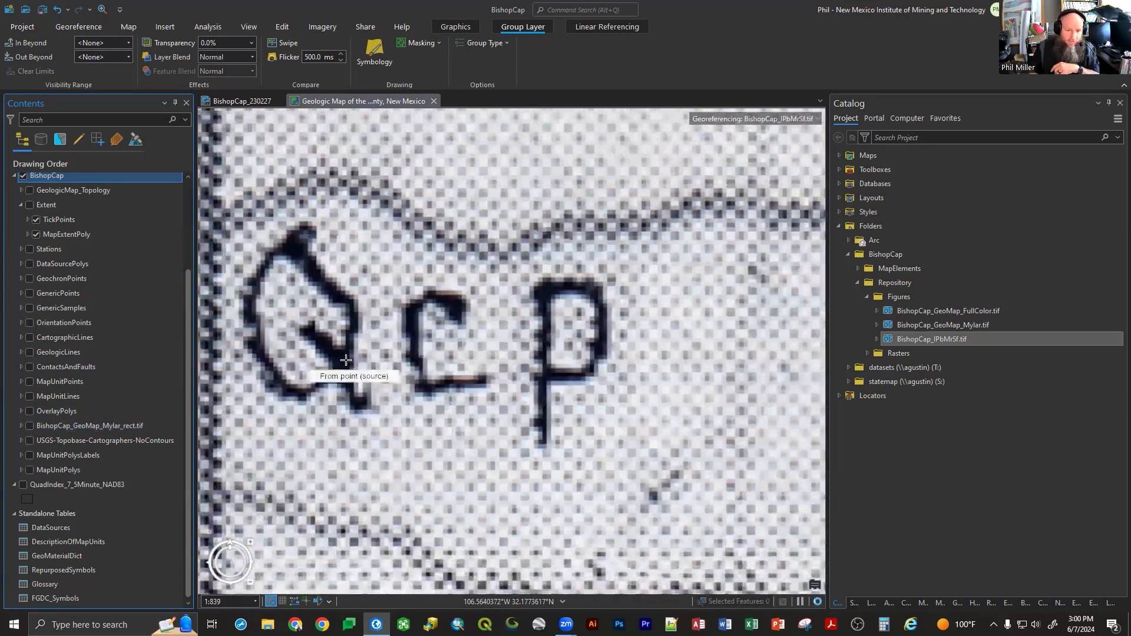
pyautogui.click(340, 365)
# - Show BishopCap_GeoMap_Mylar_rect.tif, hide BishopCap_IPbMrSf.tif, and place the third control point's target on the matching southeast Qcp label's Q tail
pyautogui.scroll(3, 72, 210)
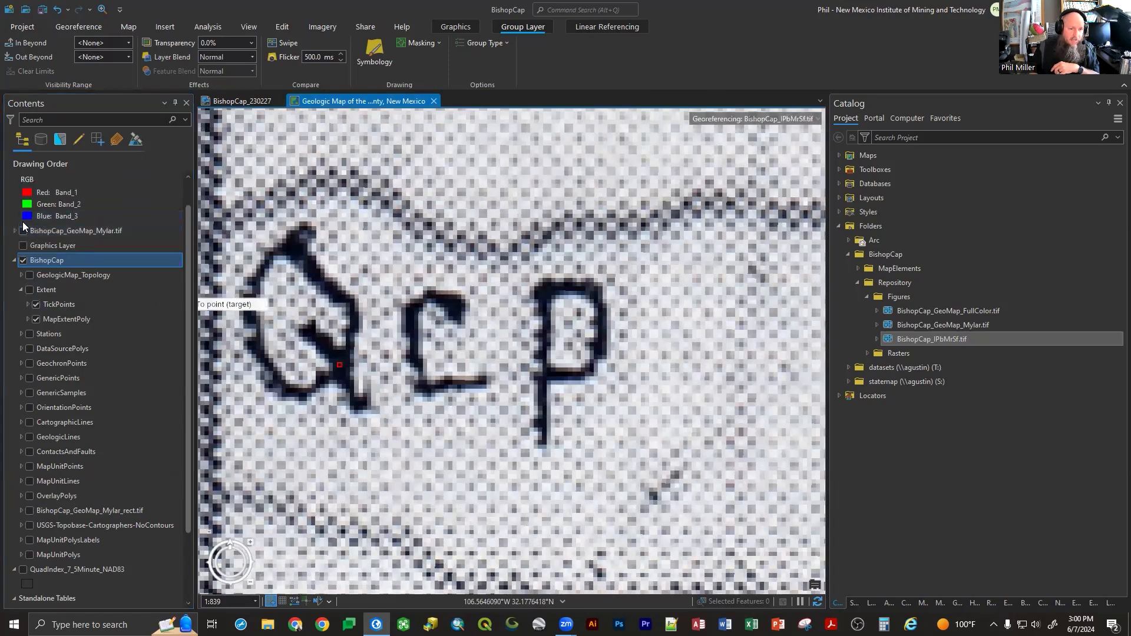
pyautogui.scroll(1, 22, 221)
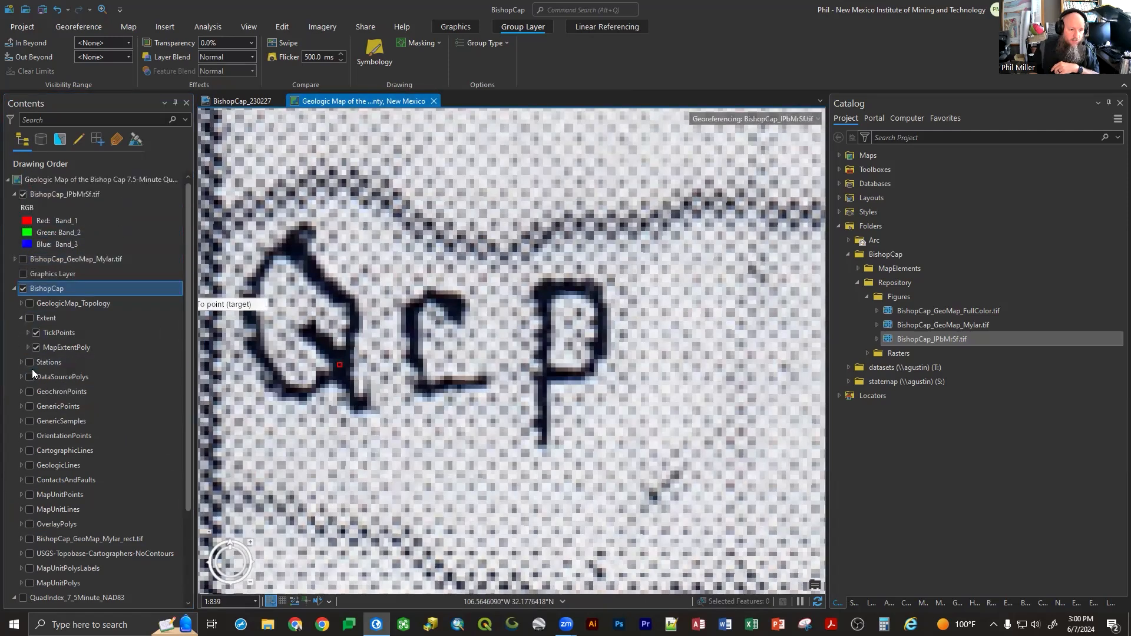
pyautogui.scroll(-3, 32, 369)
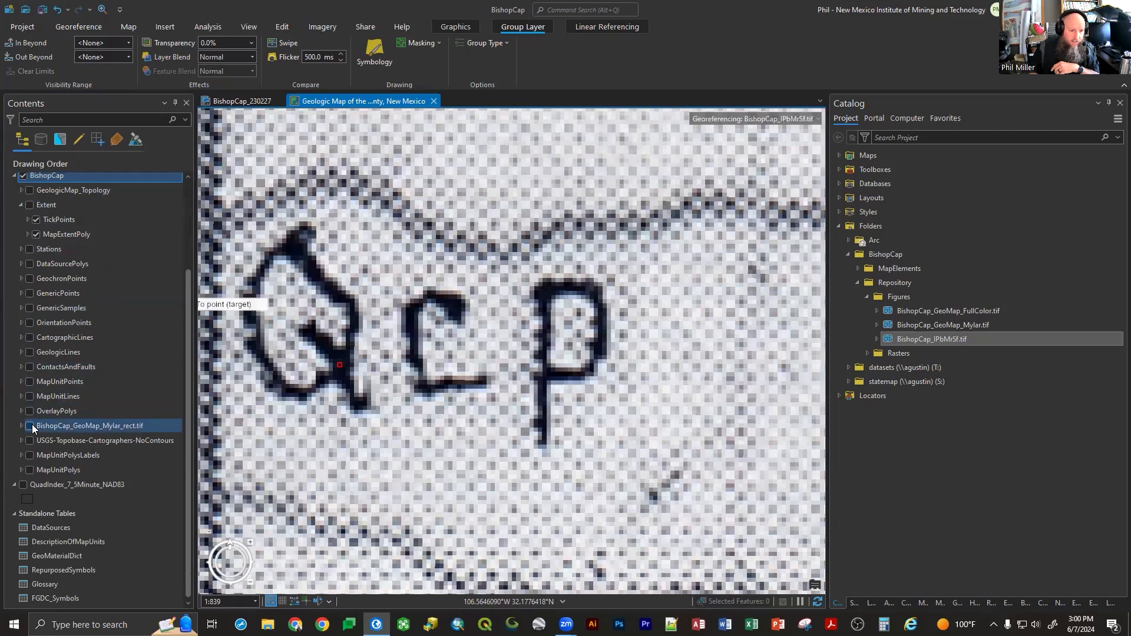
pyautogui.click(29, 425)
pyautogui.scroll(3, 56, 322)
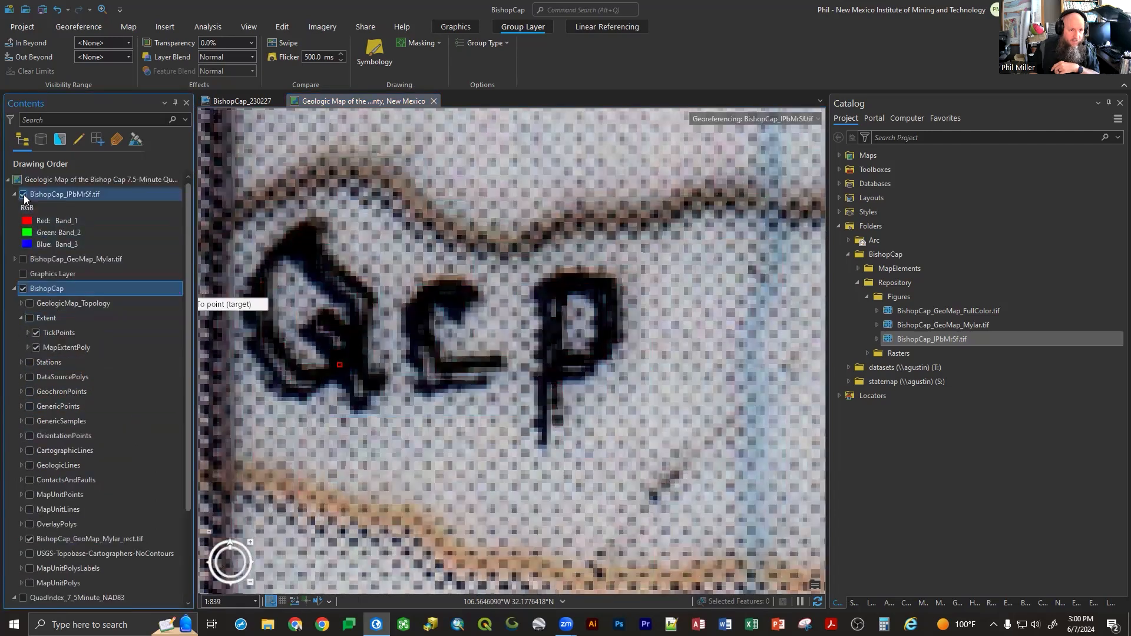
pyautogui.click(24, 194)
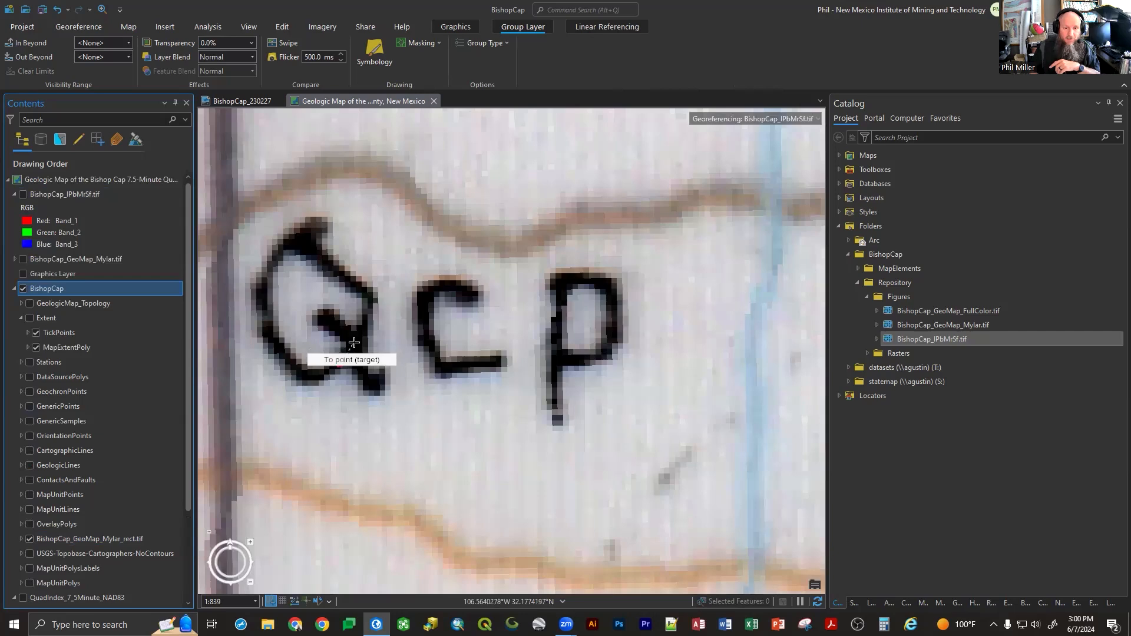
pyautogui.click(354, 343)
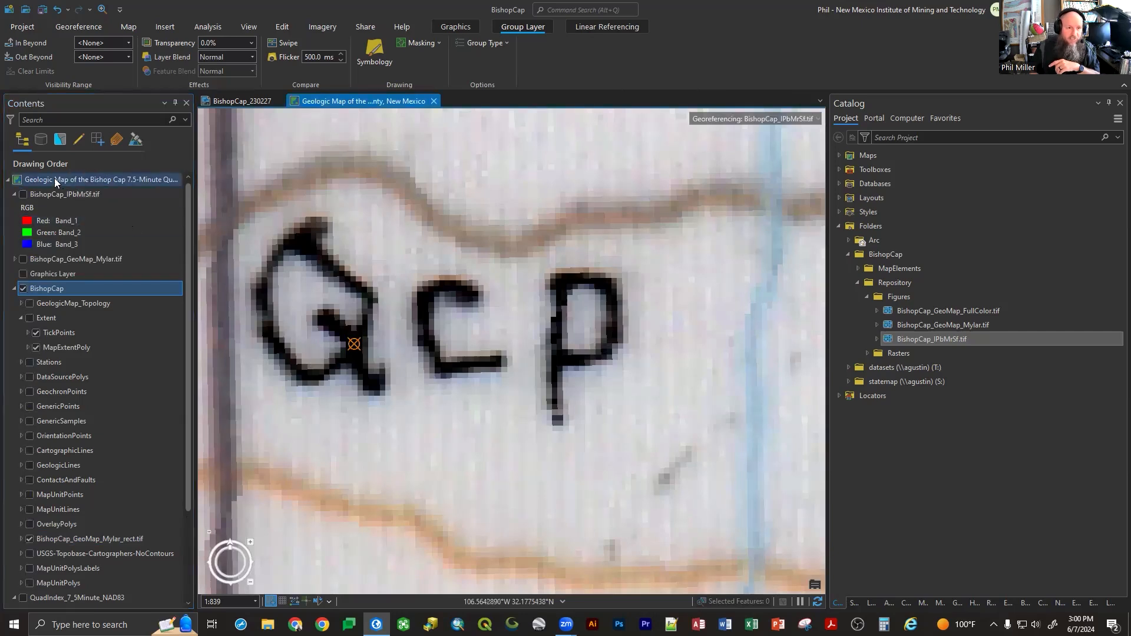
# - Redisplay BishopCap_IPbMrSf.tif and toggle it to compare the Qcp label's alignment with the mylar map, then check the whole overlay
pyautogui.click(23, 195)
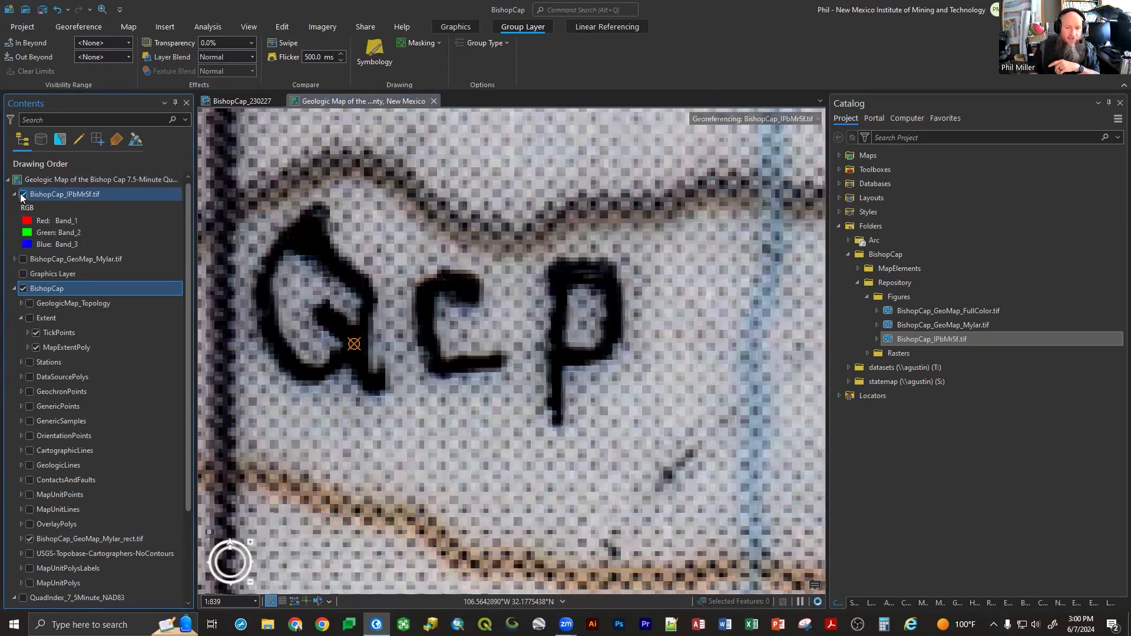
pyautogui.click(23, 194)
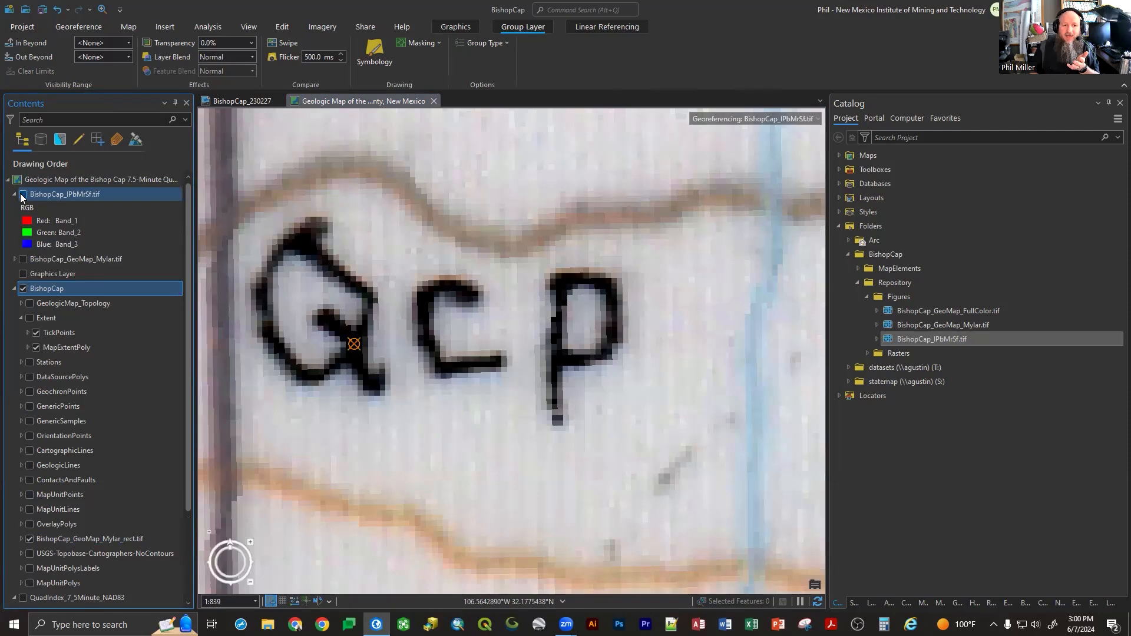
pyautogui.click(22, 195)
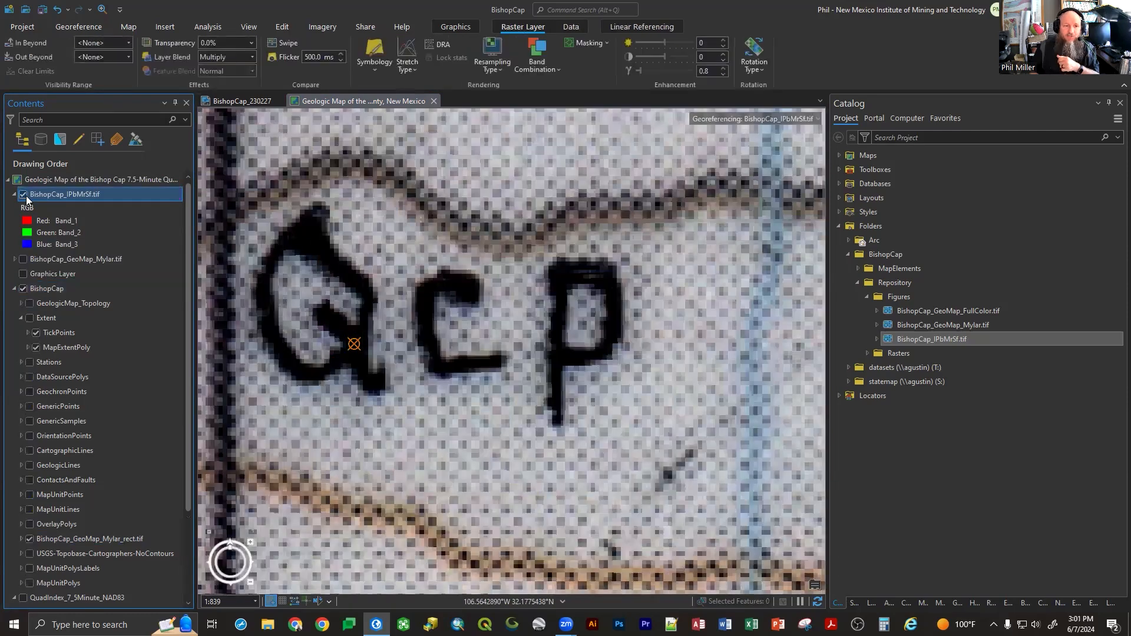
pyautogui.click(25, 196)
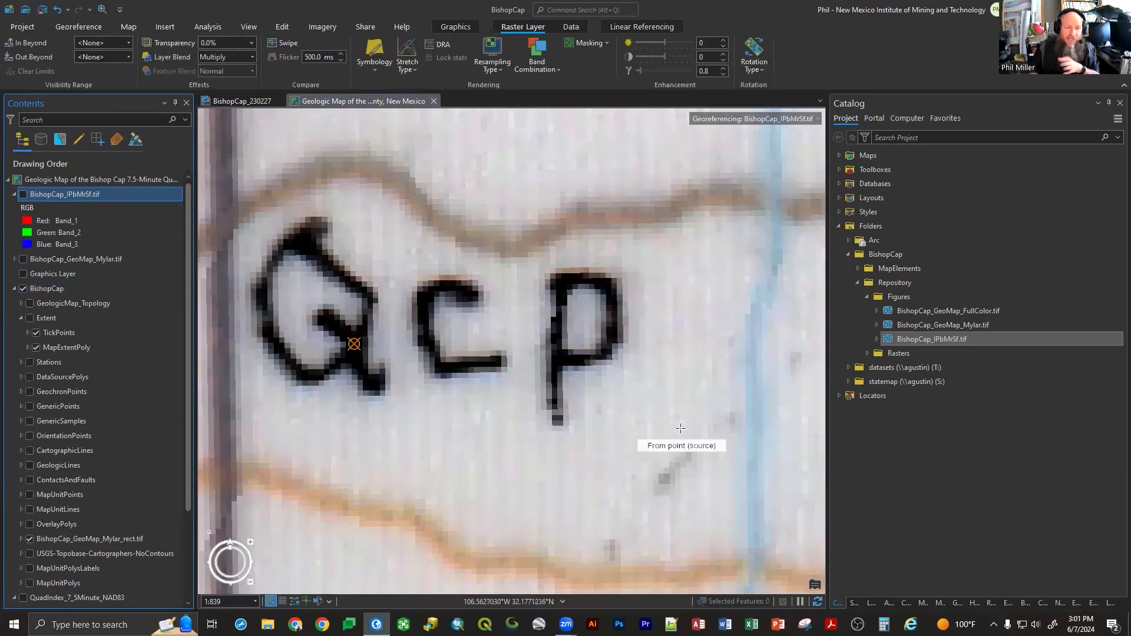
pyautogui.click(23, 194)
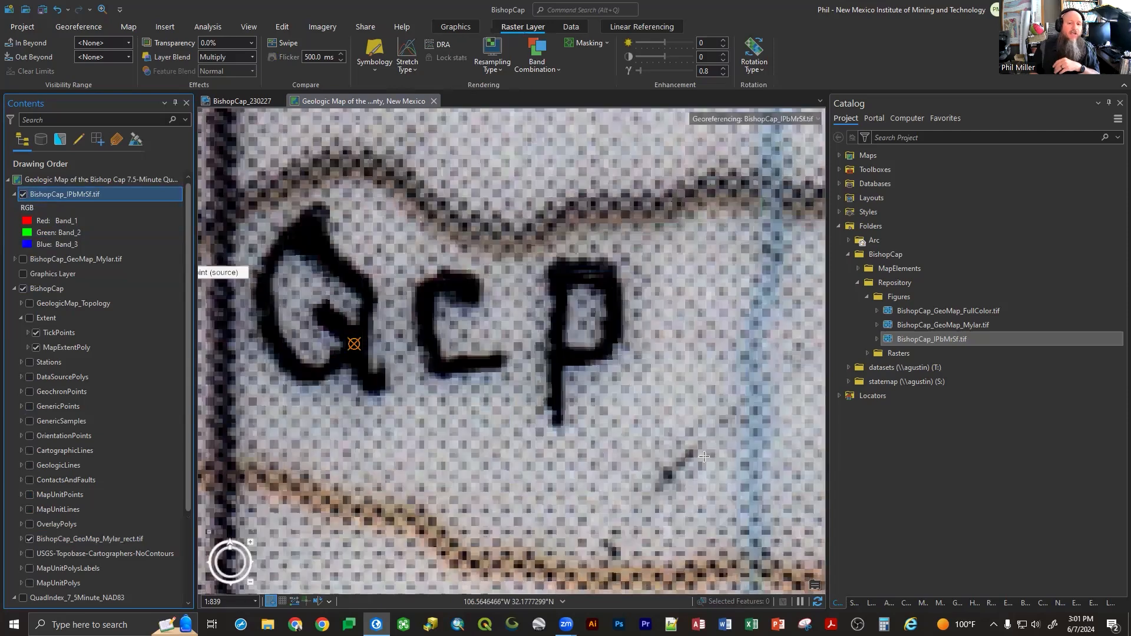
pyautogui.scroll(-5, 737, 439)
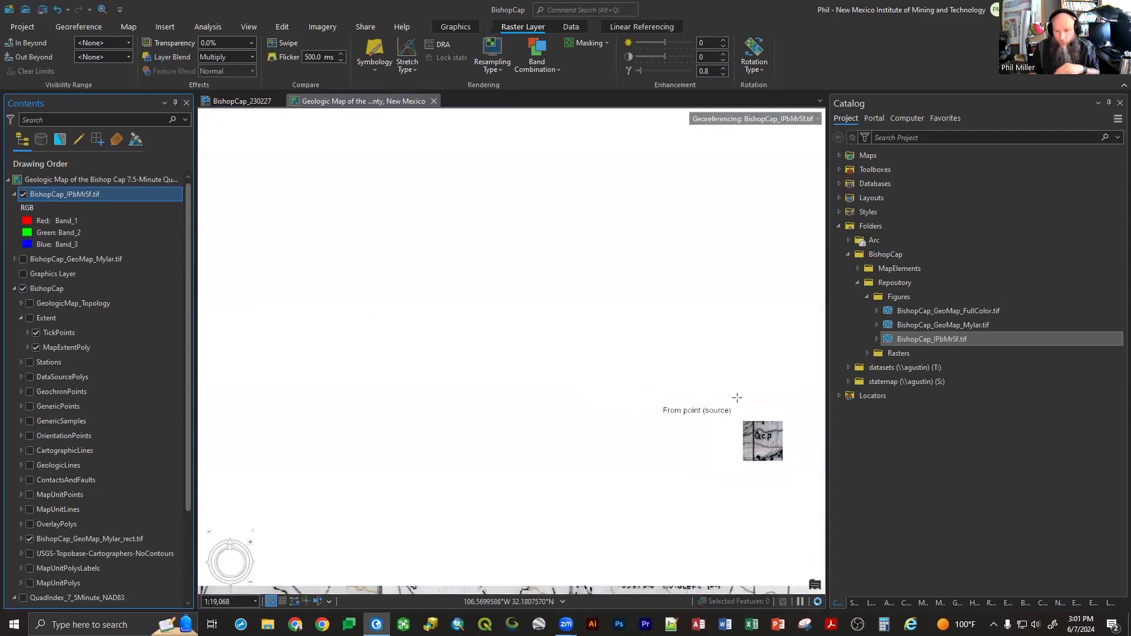
pyautogui.scroll(-3, 776, 456)
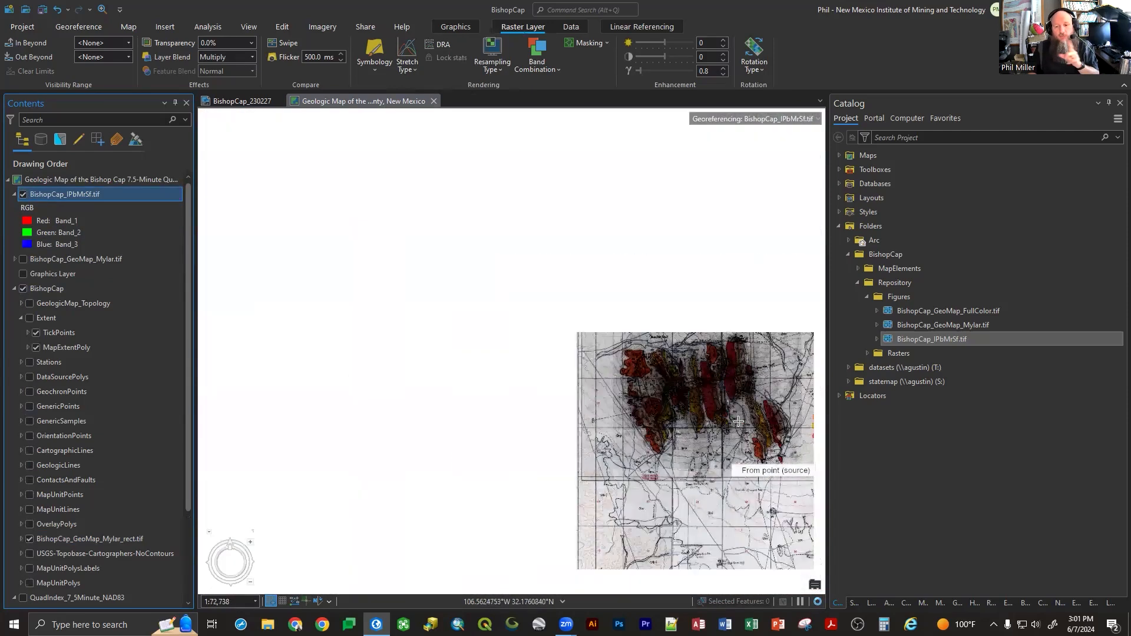
pyautogui.scroll(1, 812, 380)
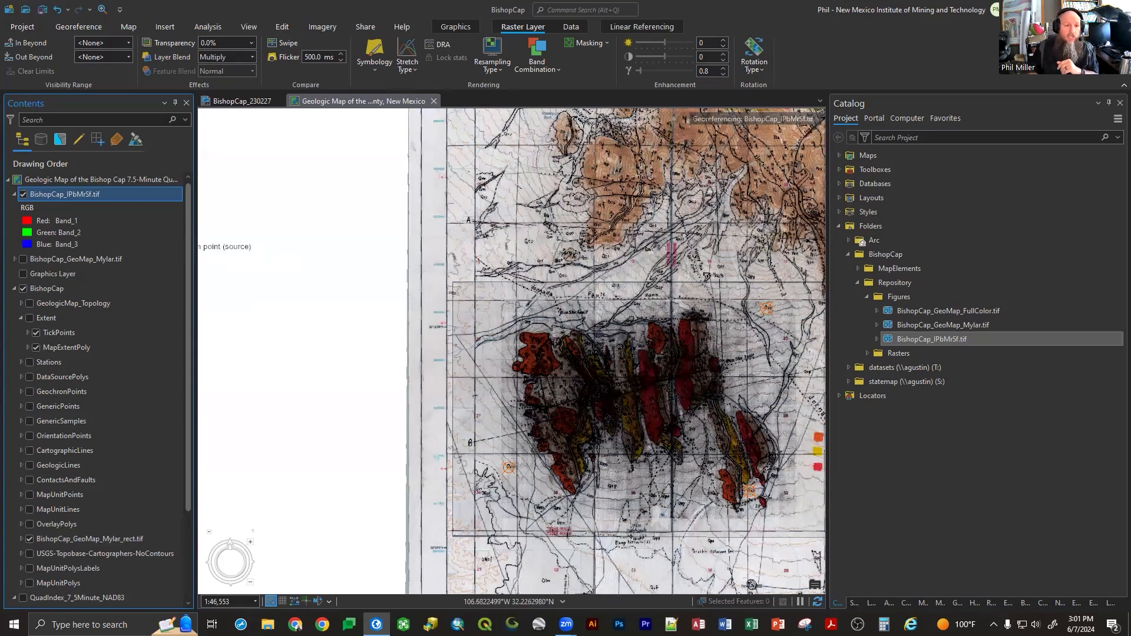
# - Start saving the georeferenced BishopCap_IPbMrSf.tif as a new raster and copy the file name from its output path
pyautogui.click(85, 193)
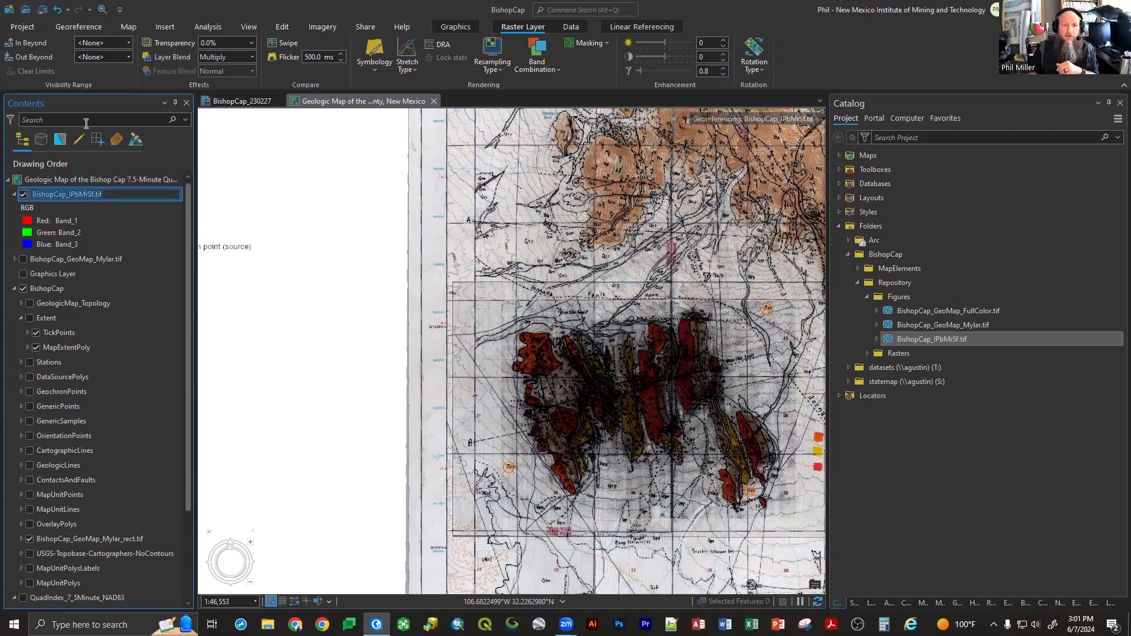
pyautogui.click(85, 26)
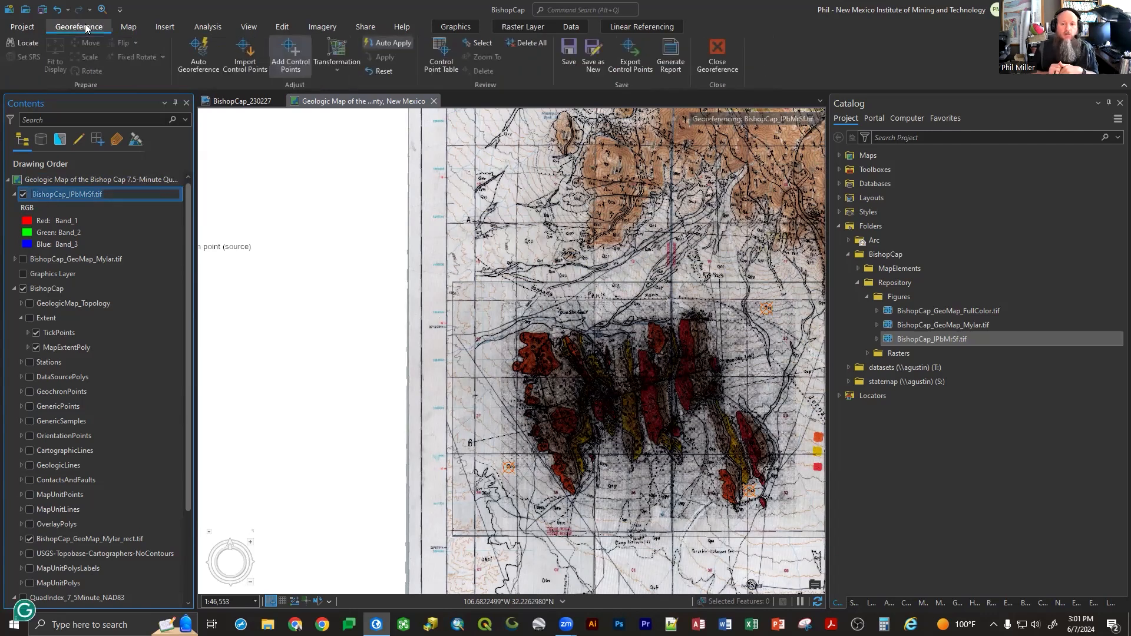
pyautogui.click(593, 58)
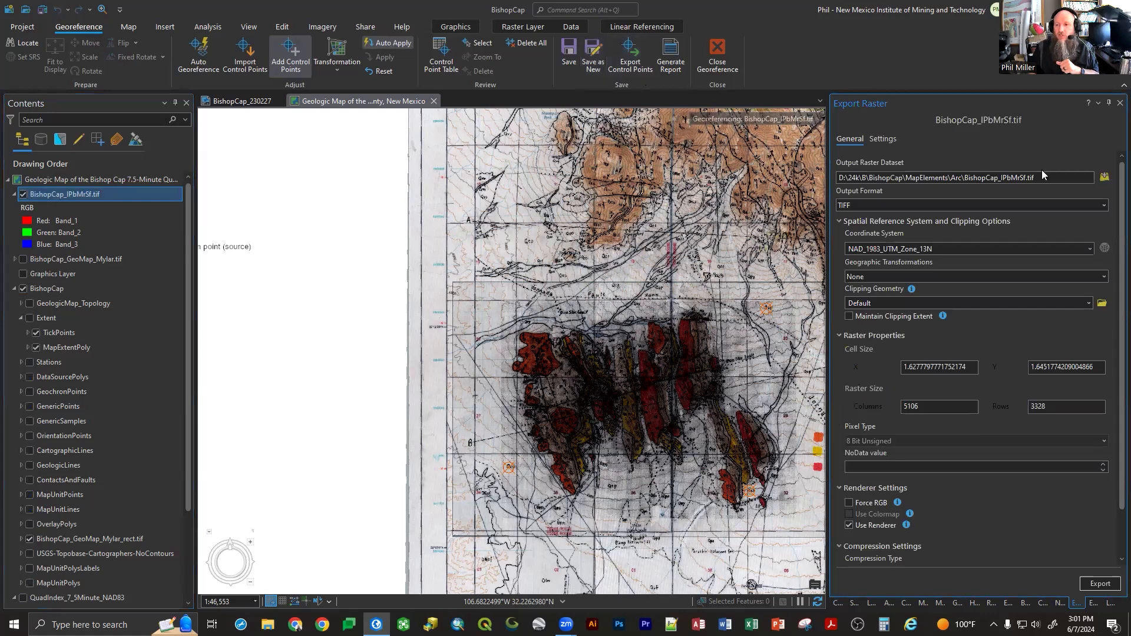
pyautogui.moveTo(1046, 178); pyautogui.dragTo(967, 179)
pyautogui.hotkey('ctrl', 'c')
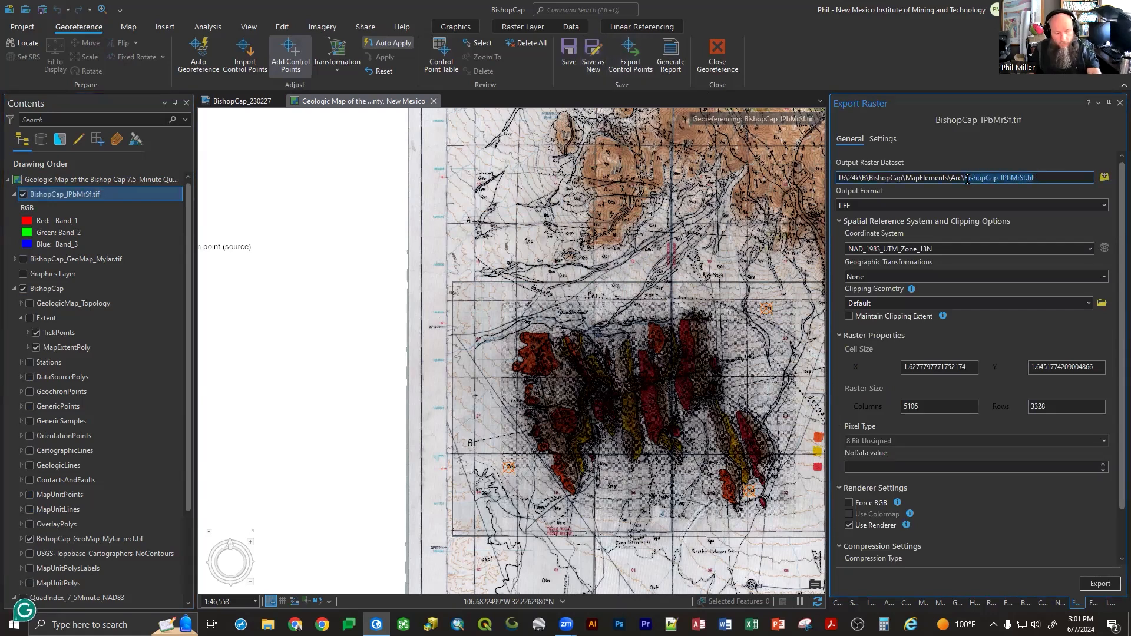
# - Set the export's output to BishopCap_IPbMrSf_rect.tif in the BishopCap project's Repository\Rasters folder
pyautogui.click(1105, 178)
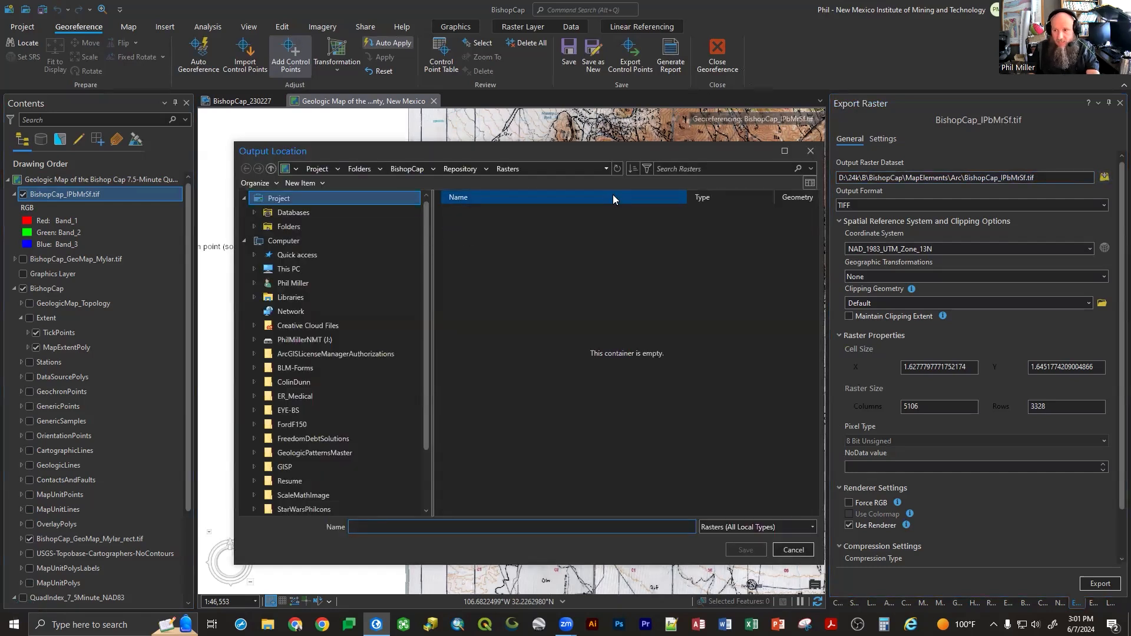
pyautogui.click(289, 226)
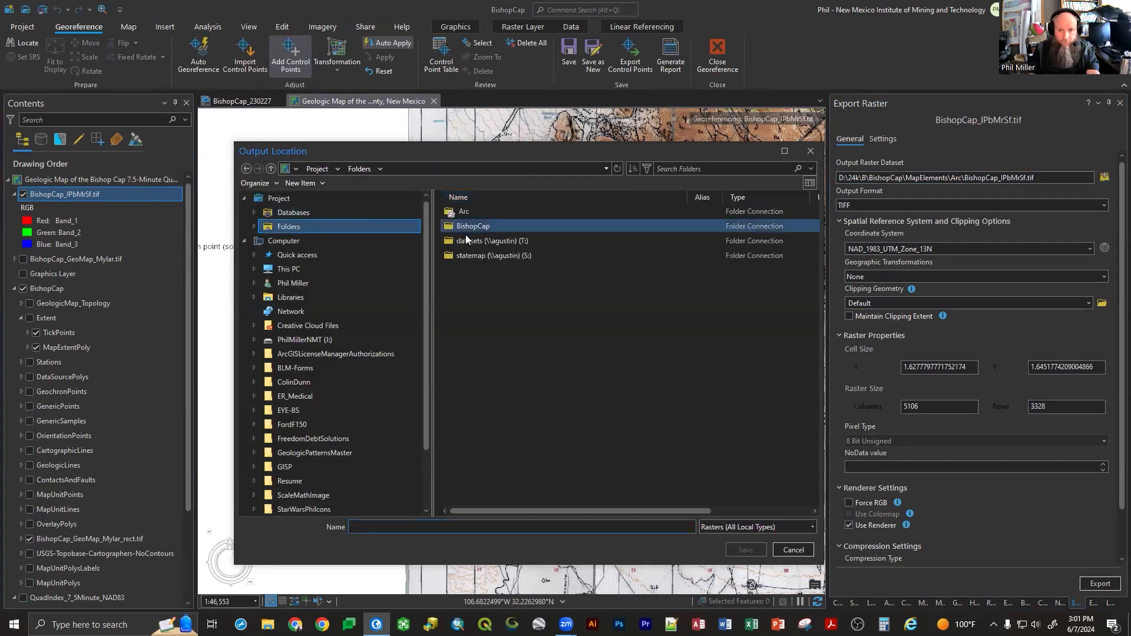
pyautogui.doubleClick(471, 227)
pyautogui.doubleClick(474, 226)
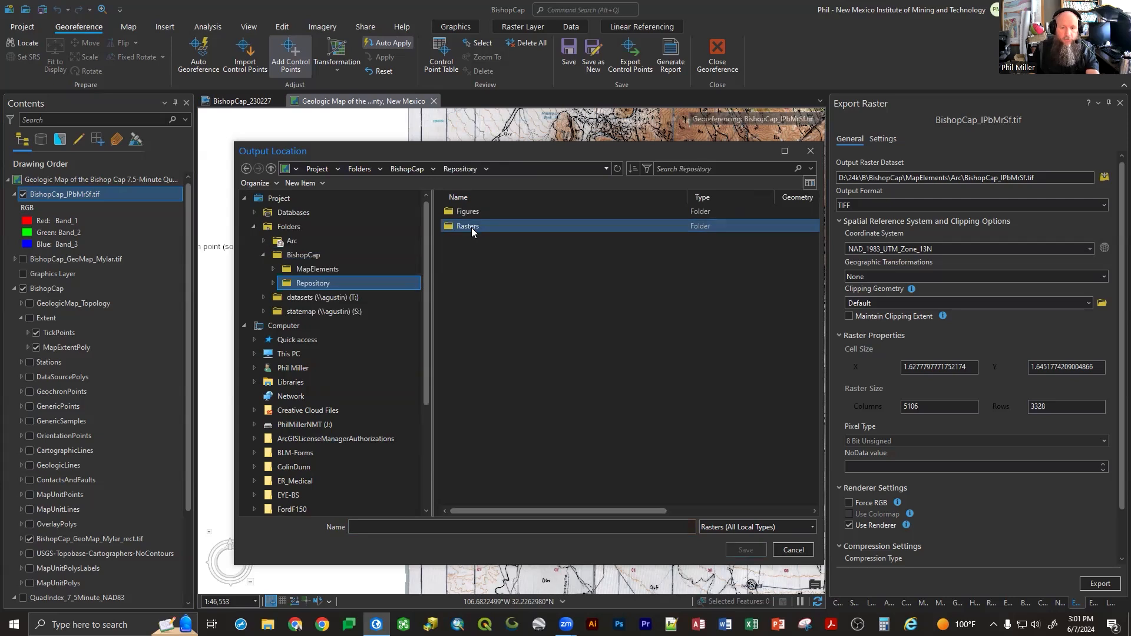
pyautogui.doubleClick(471, 227)
pyautogui.hotkey('ctrl', 'v')
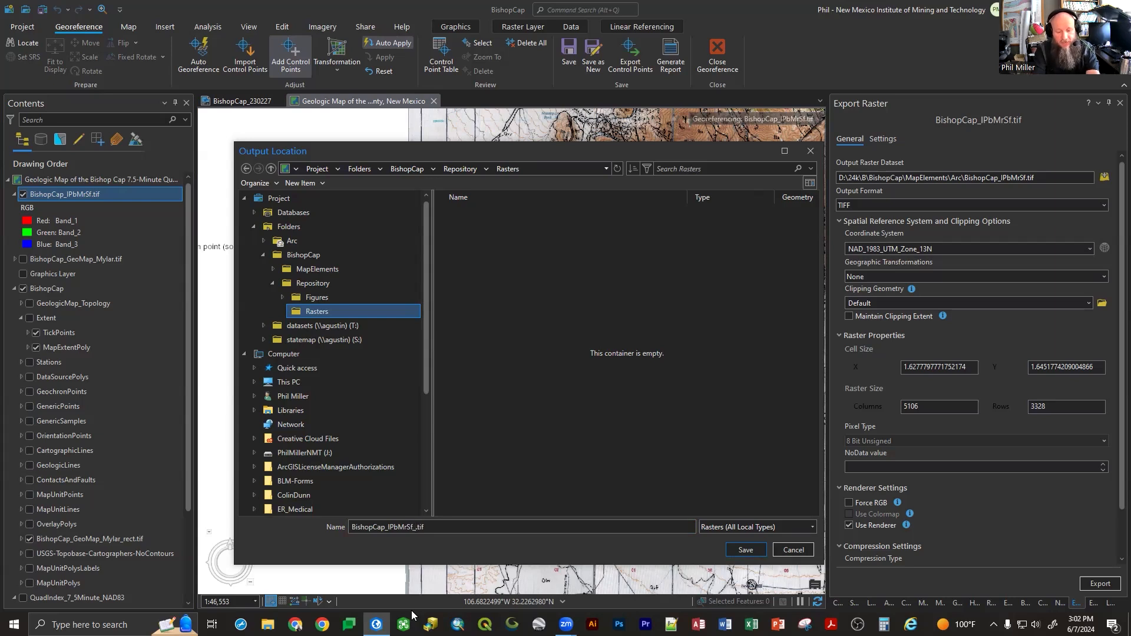
pyautogui.write('t')
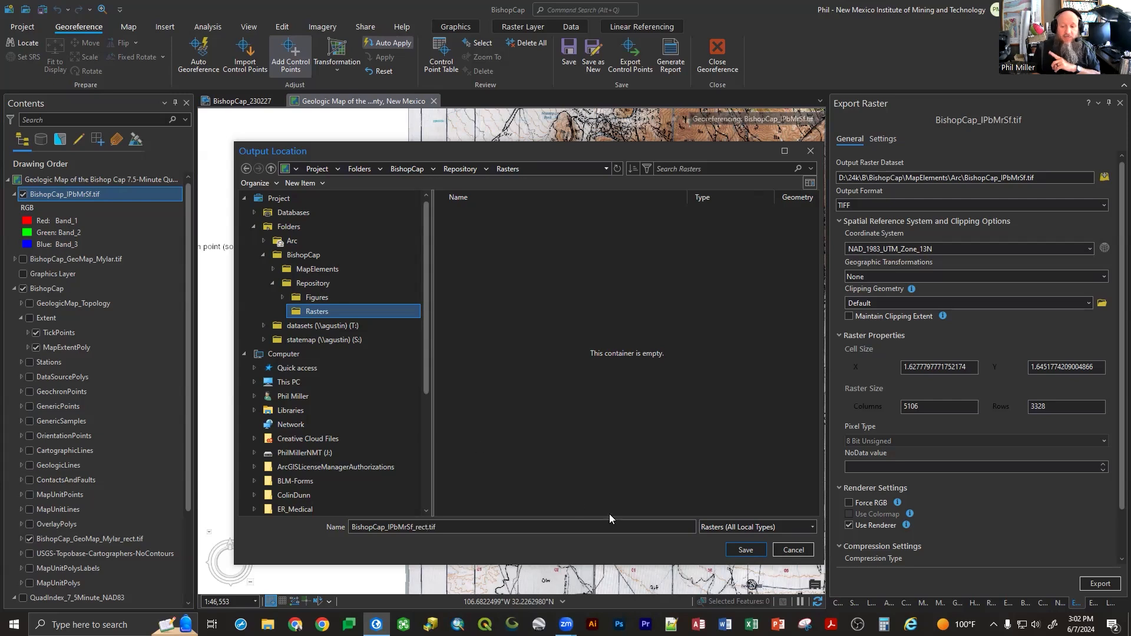
pyautogui.click(745, 550)
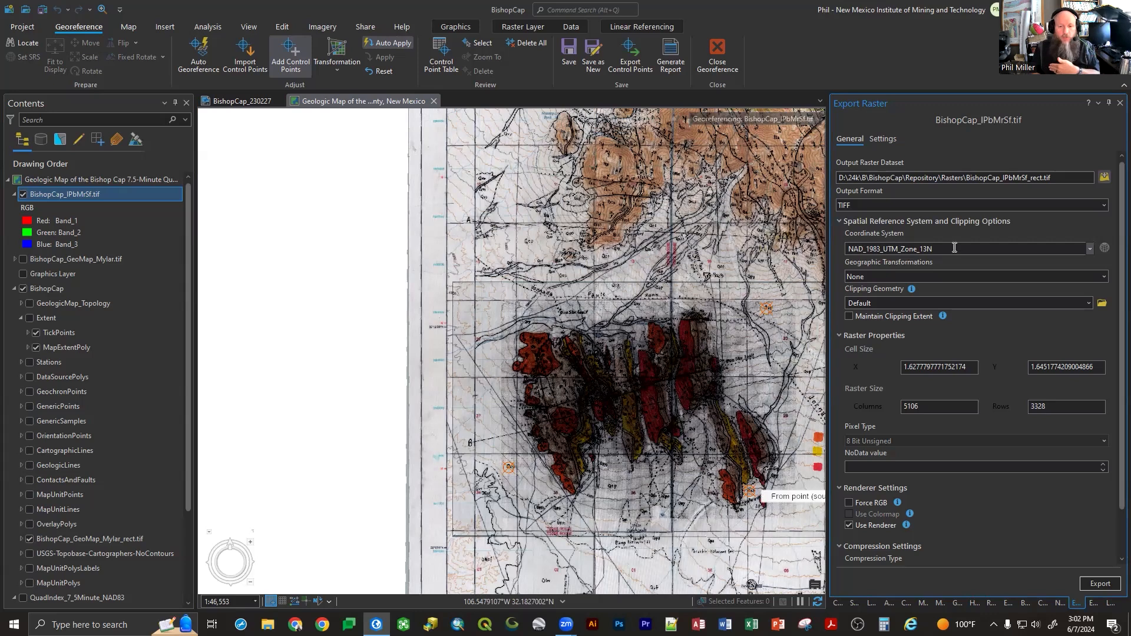
# - Set the compression type to LZW and export the rectified raster
pyautogui.scroll(-1, 892, 439)
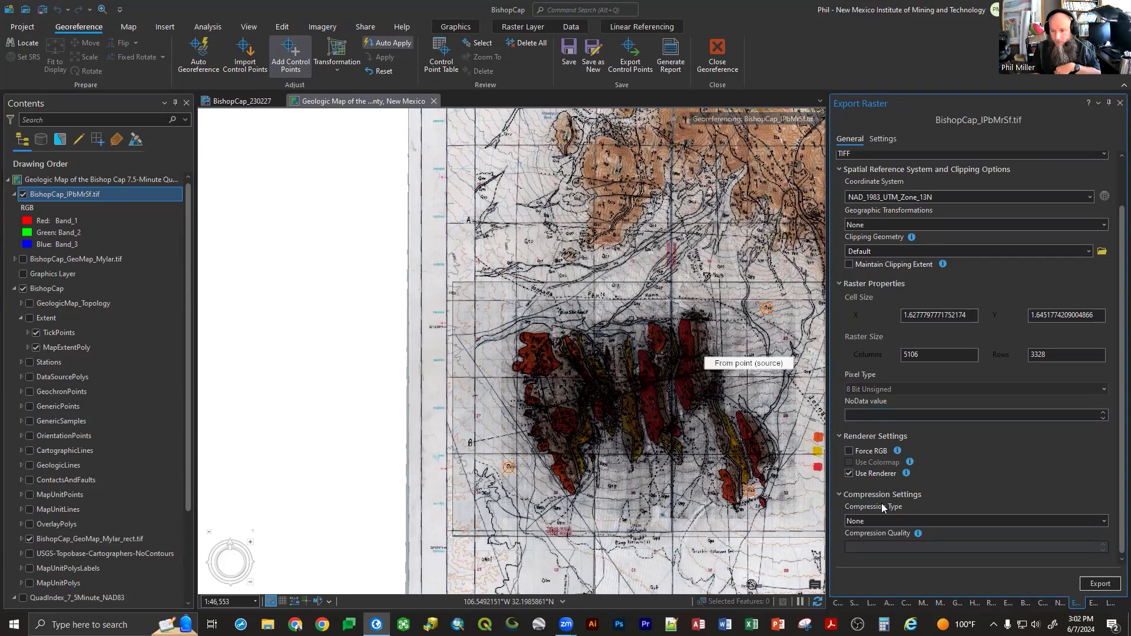
pyautogui.click(875, 521)
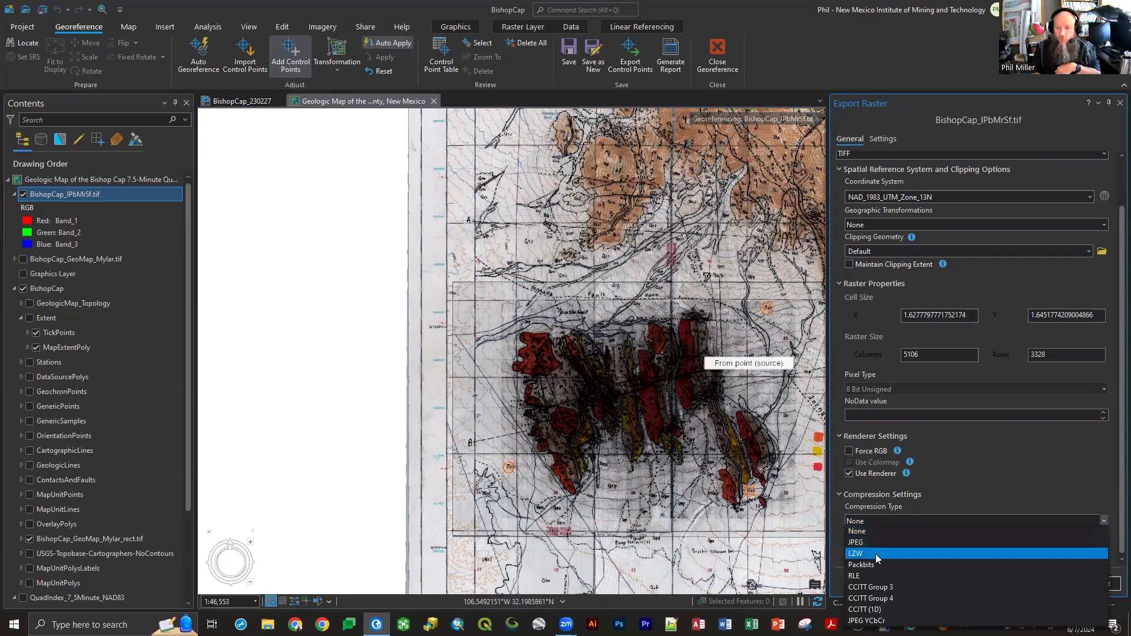
pyautogui.click(876, 554)
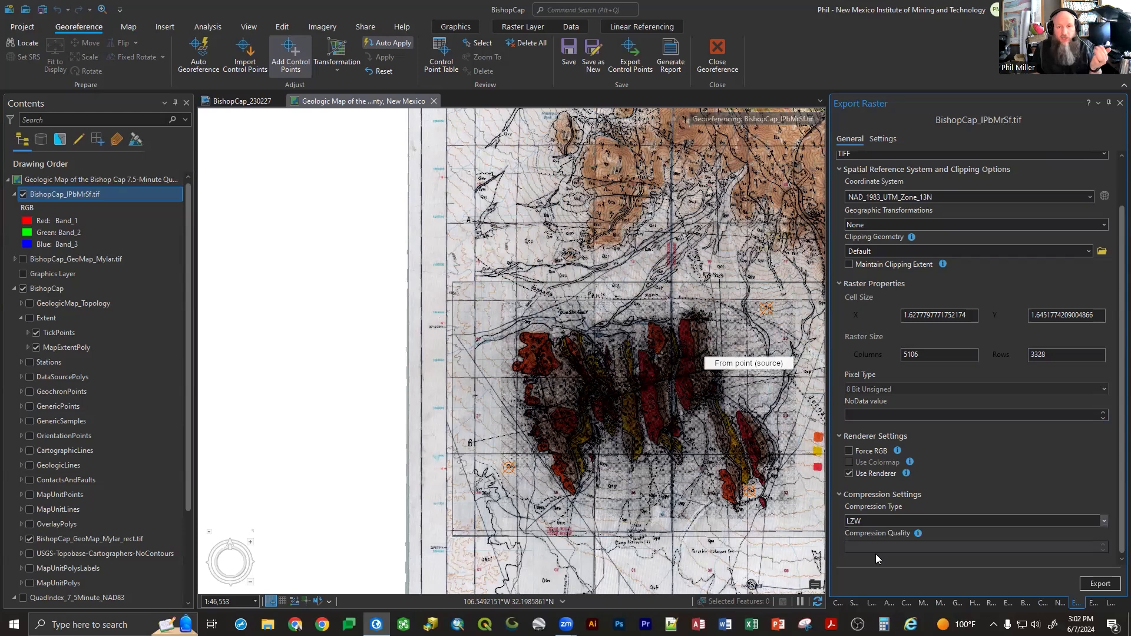
pyautogui.click(1097, 584)
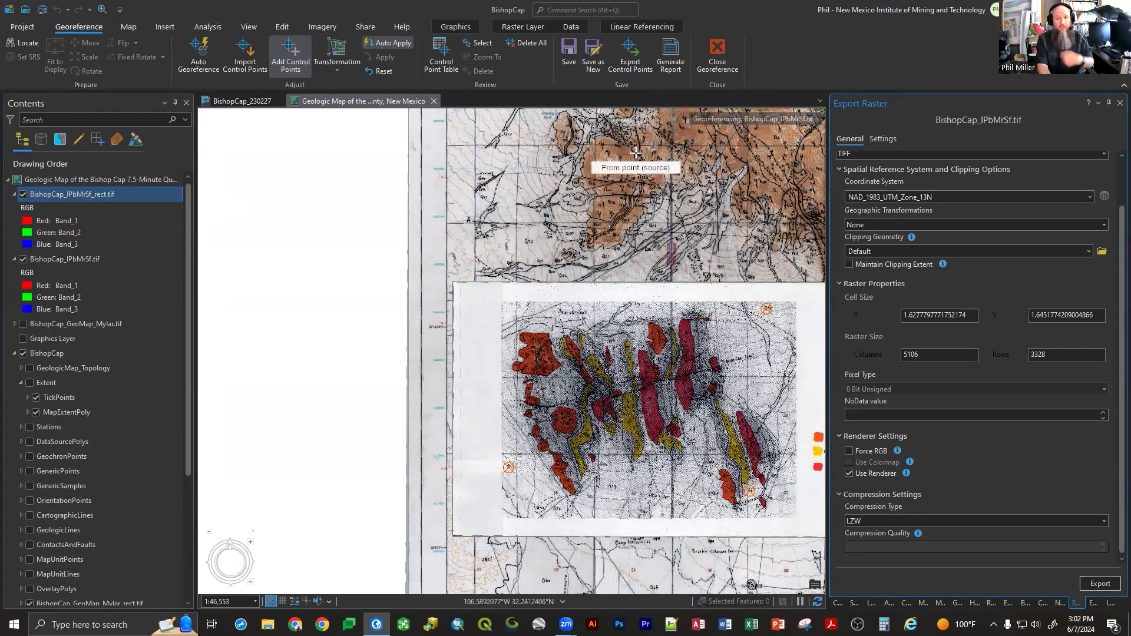
# - Close the georeferencing session for BishopCap_IPbMrSf.tif, discarding its unsaved edits
pyautogui.click(720, 53)
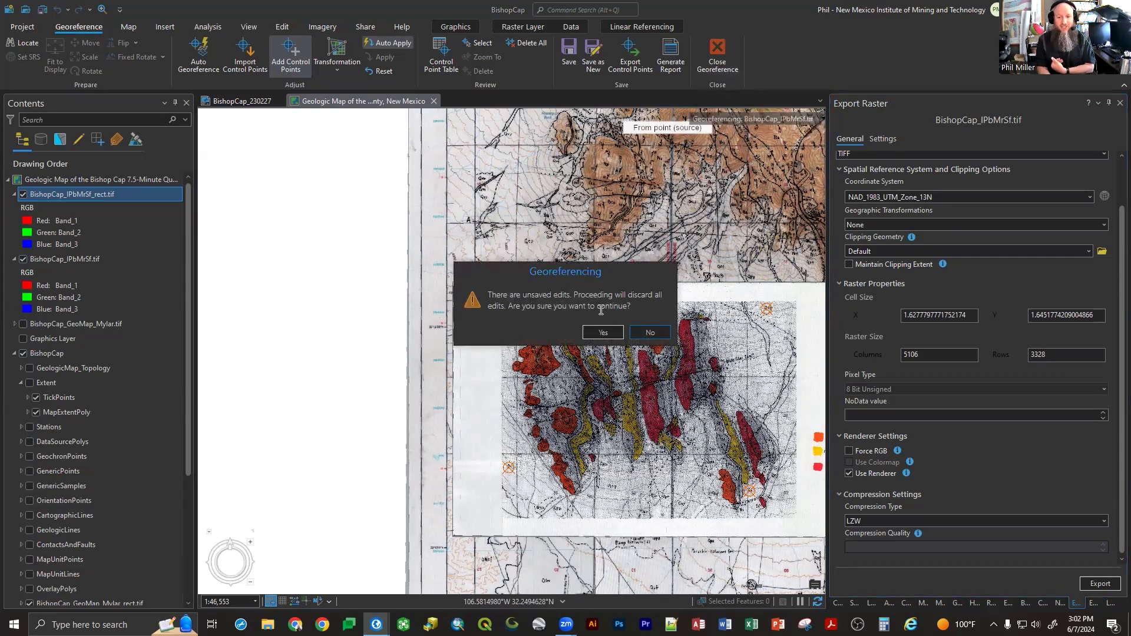
pyautogui.click(599, 333)
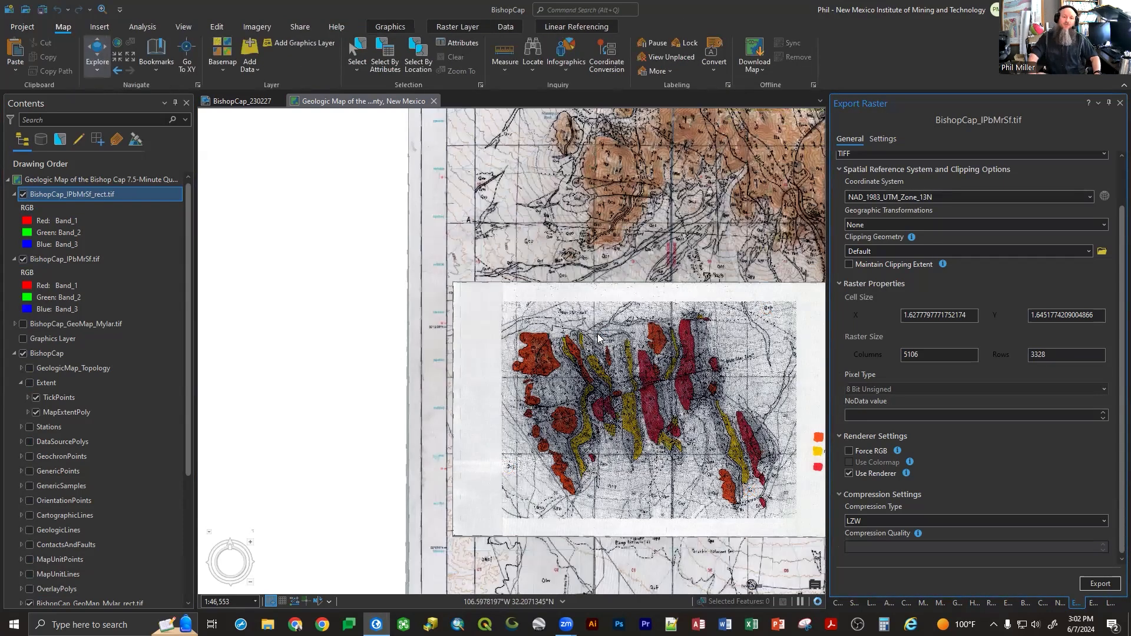